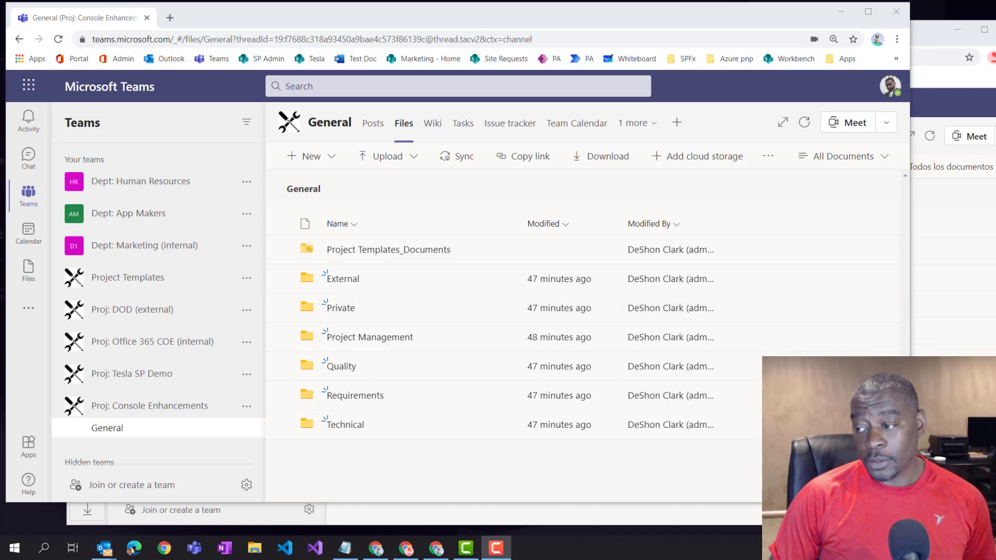
- Return to the original Teams window and show the General channel's Tasks board
click(950, 328)
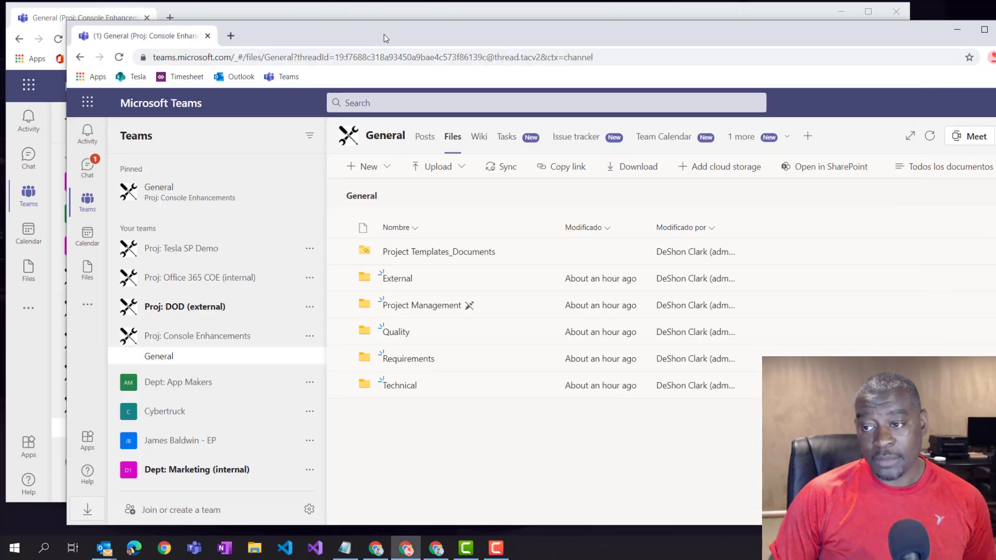
drag(384, 36, 615, 30)
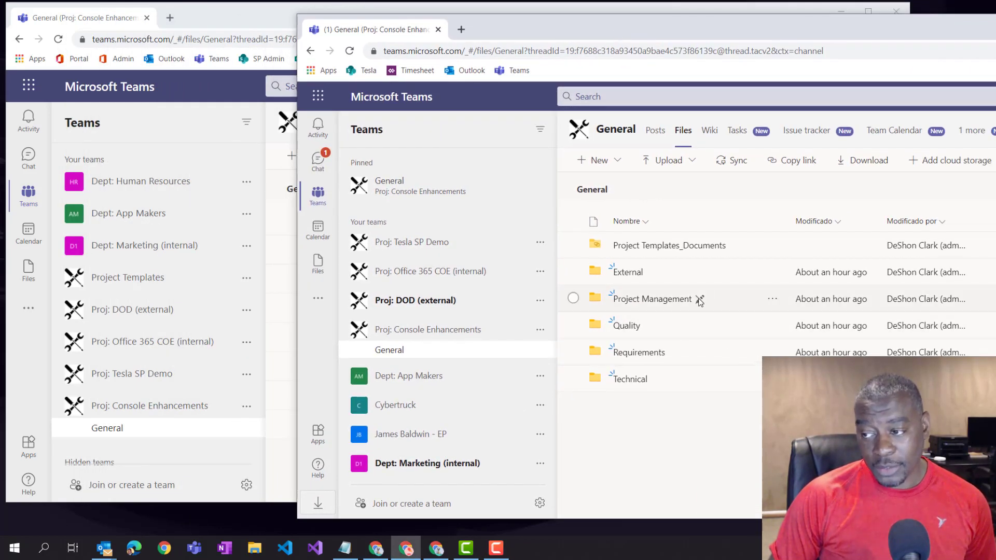
drag(520, 35, 607, 46)
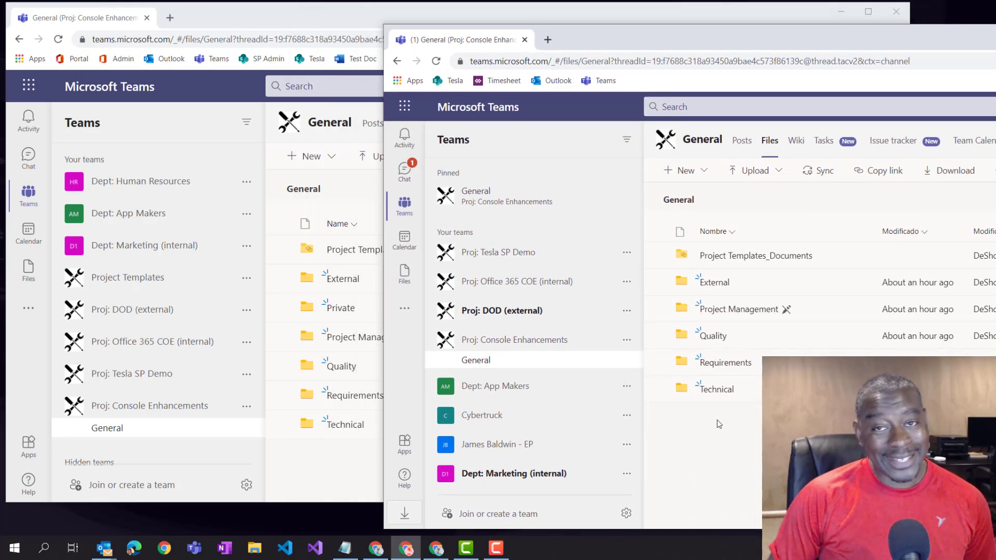
drag(705, 45, 408, 67)
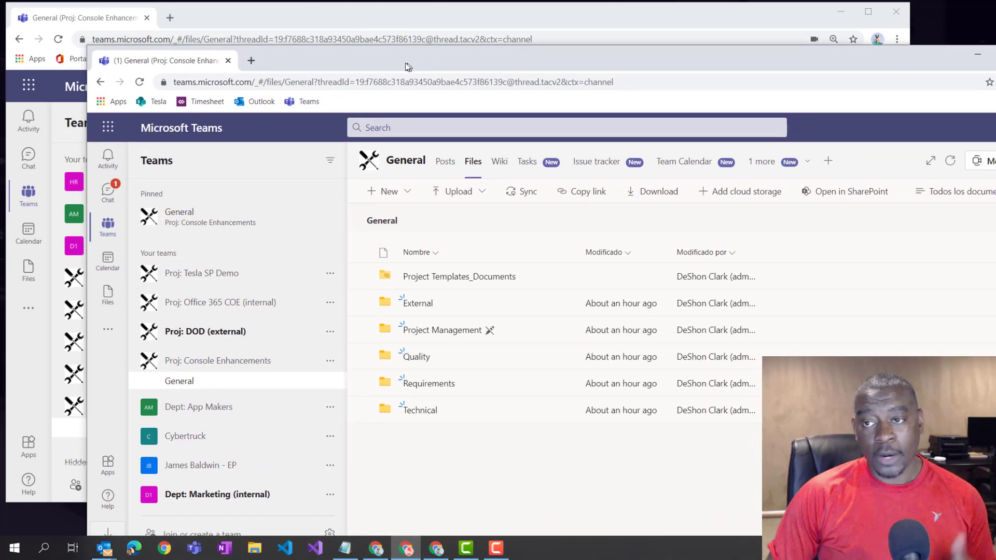
click(392, 20)
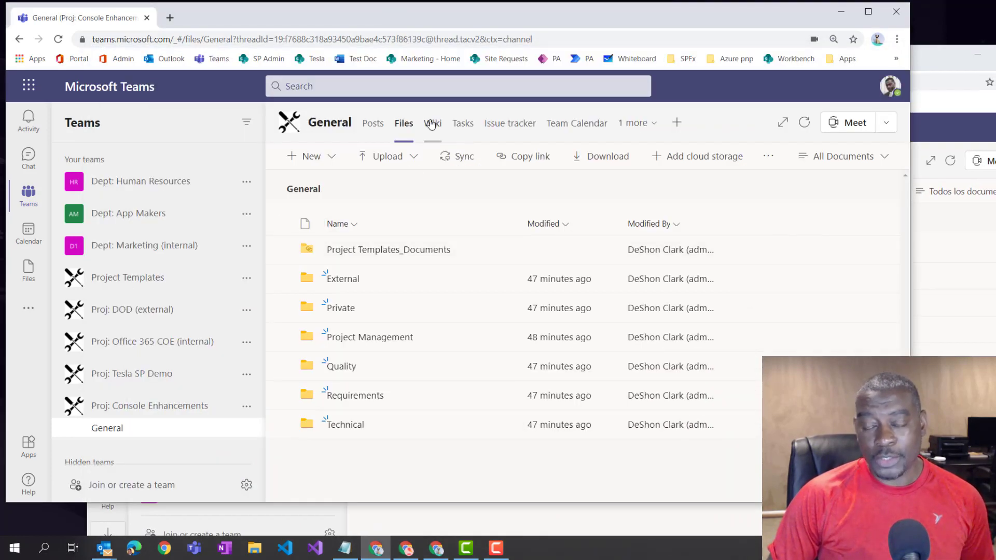
click(459, 125)
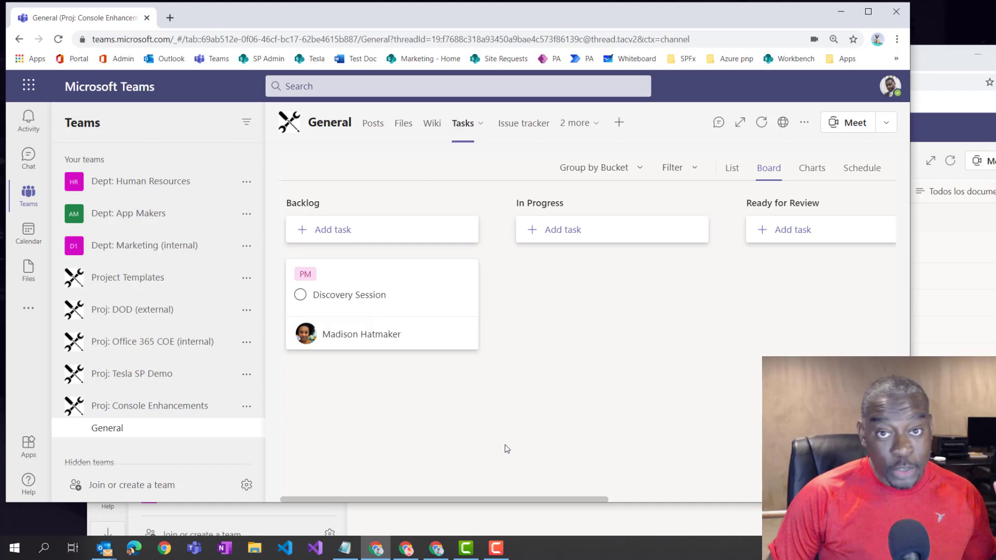
- View the Issue tracker tab, then the Team Calendar from the hidden tabs
click(527, 125)
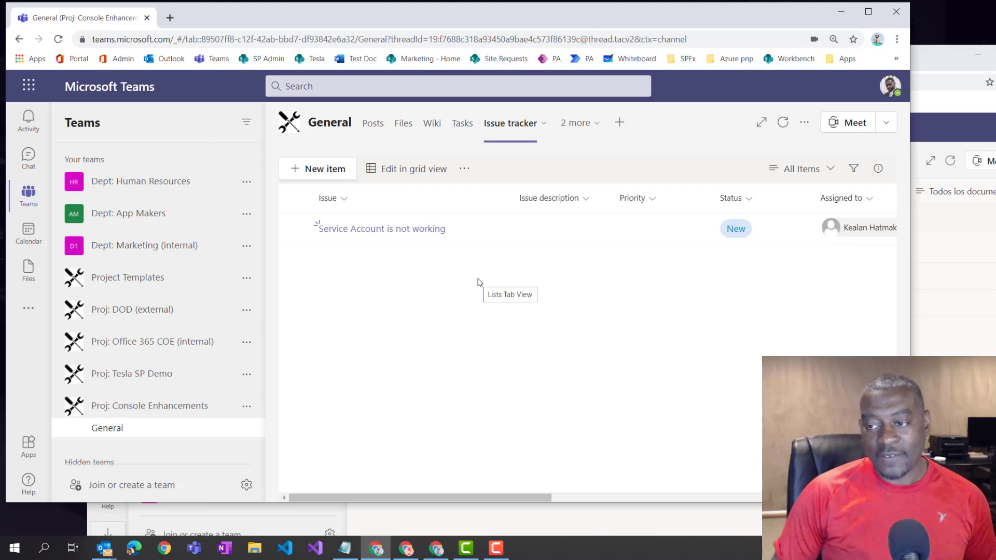
click(572, 134)
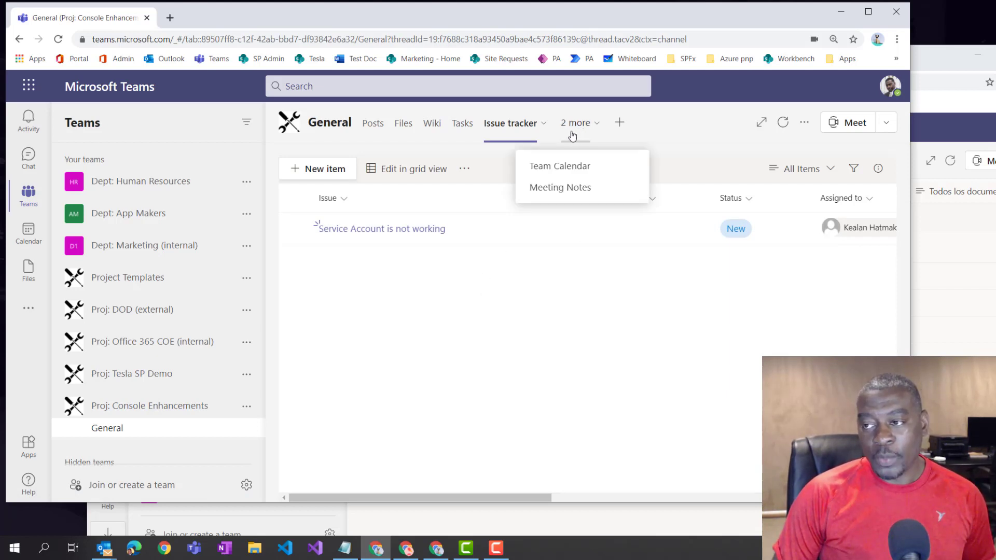
click(560, 166)
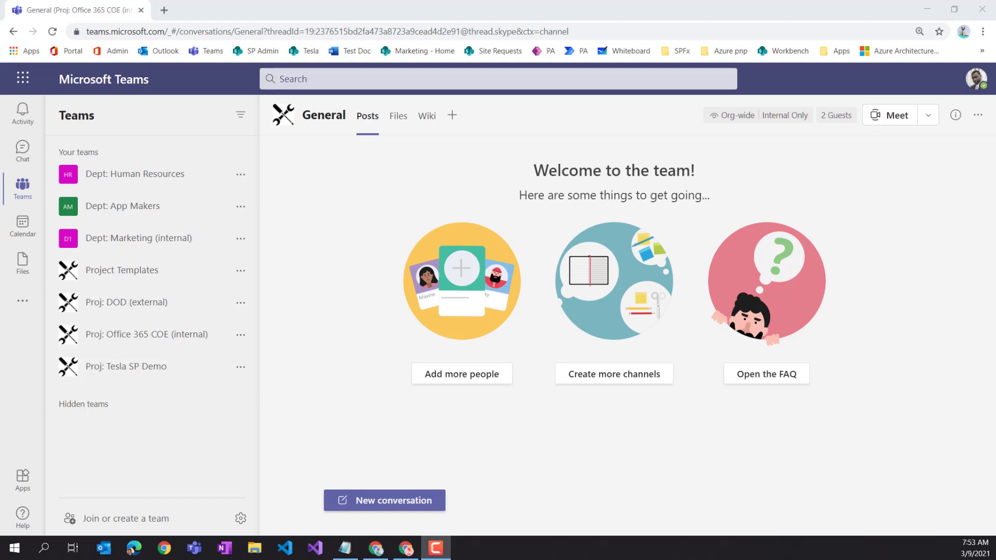
- Create private team 'Proj: Console Enhancements' from scratch, described 'Project enhanced features for Plaid mode'
click(112, 518)
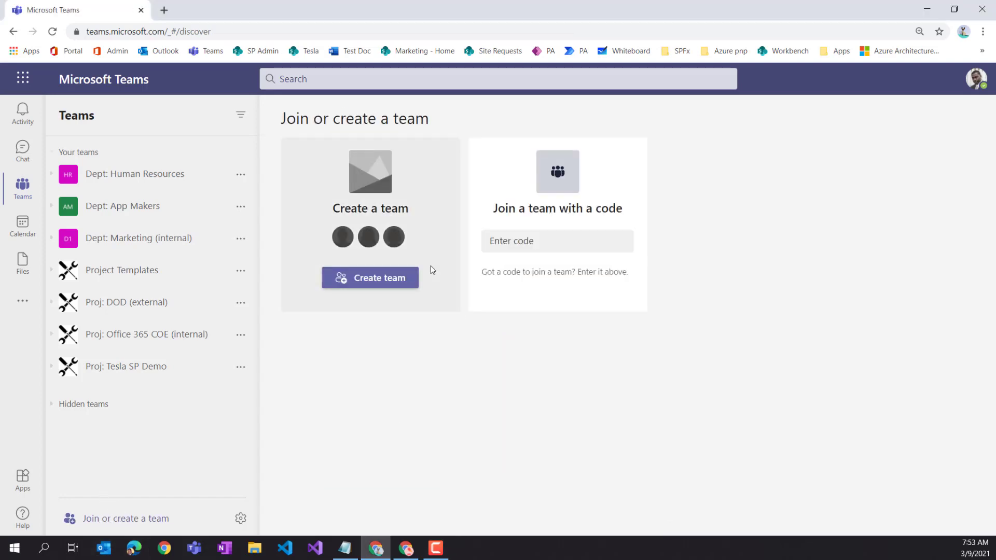
click(343, 280)
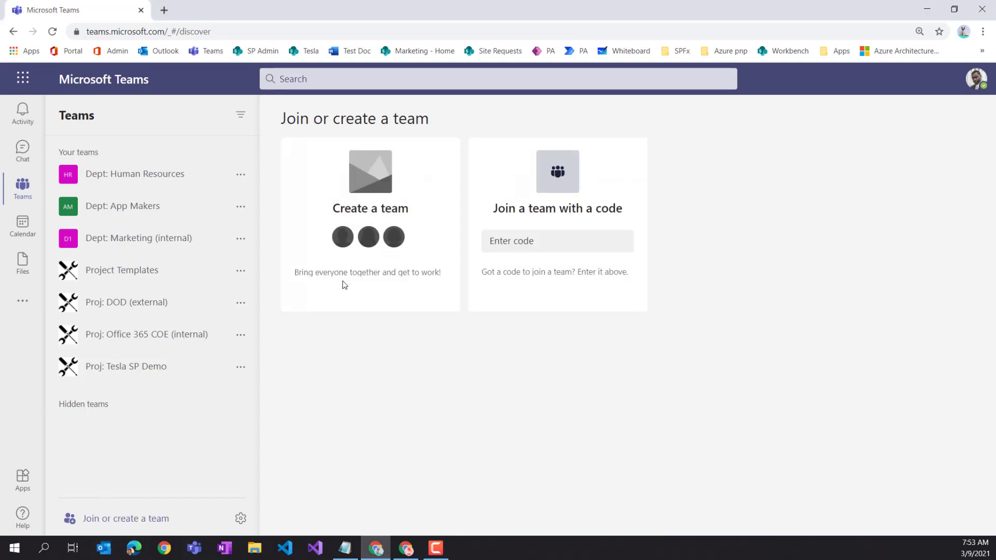
click(399, 224)
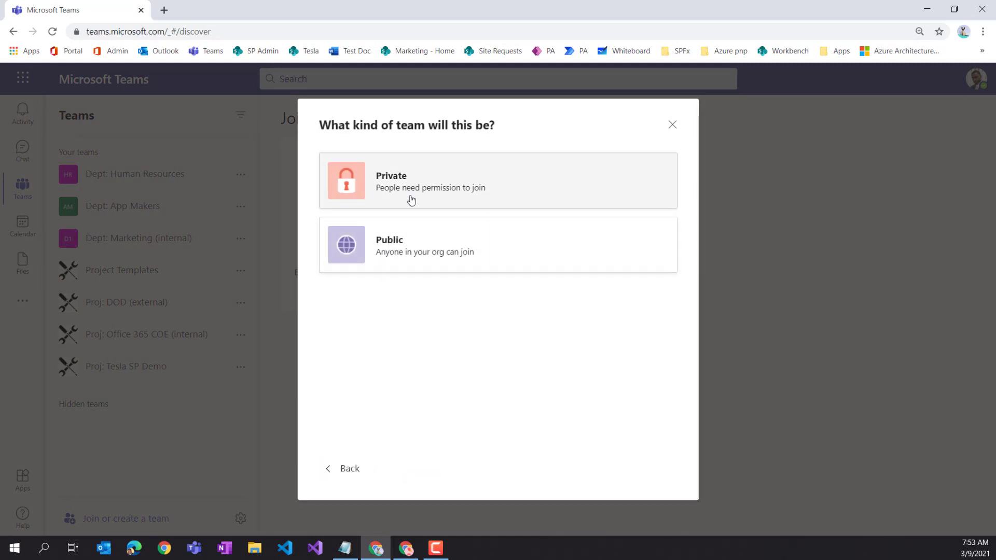
click(410, 201)
text(Proj:)
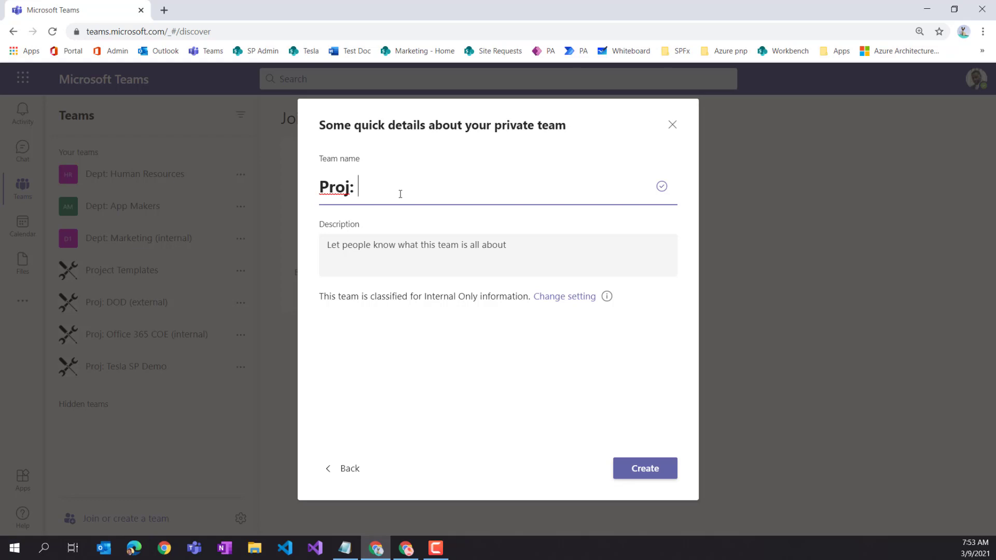
text(Console Enhanc)
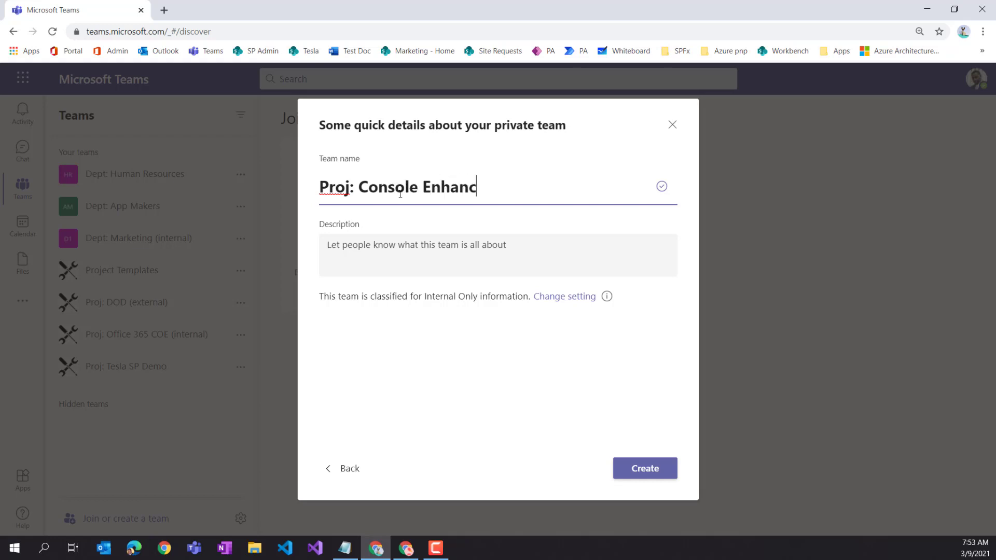
text(ements)
click(417, 255)
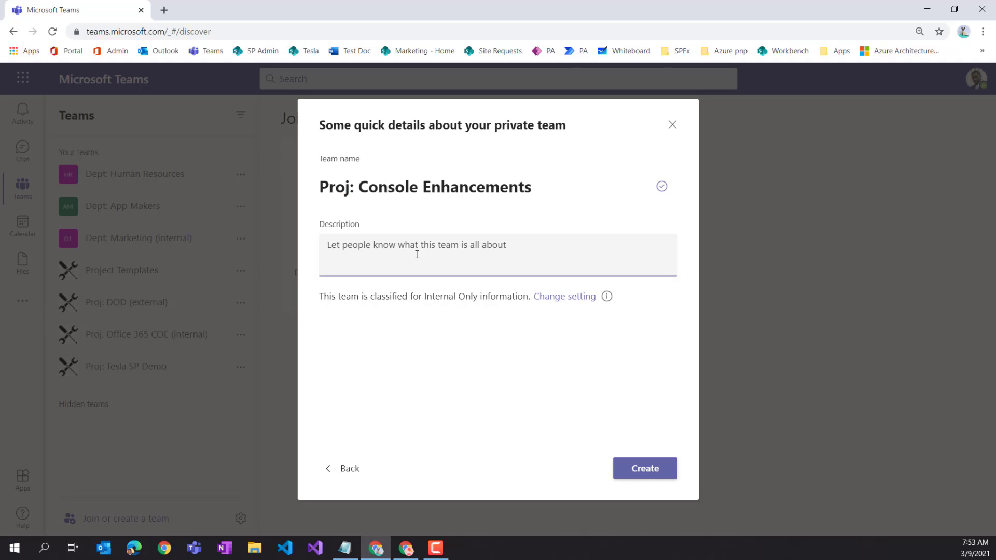
text(Project )
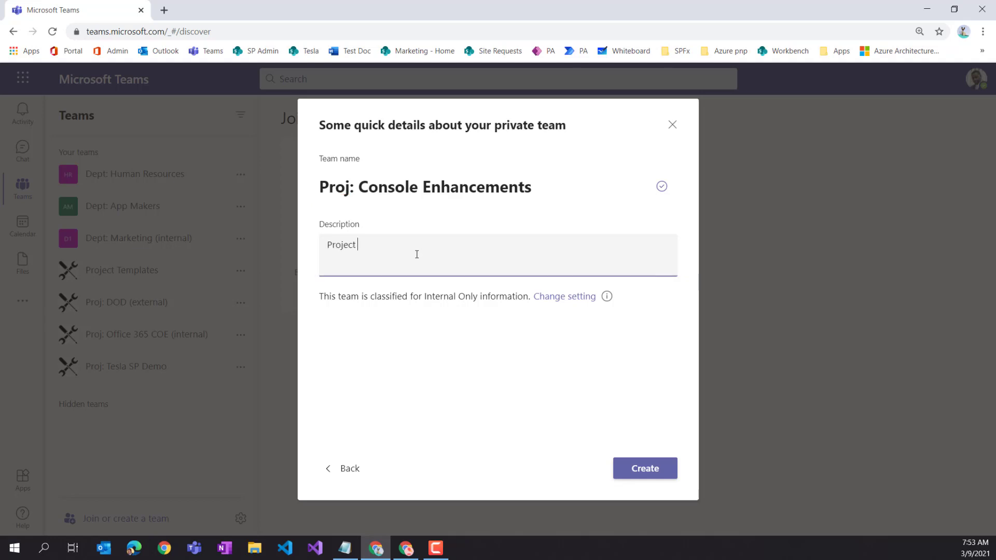
text(enhanced features for Plaid model)
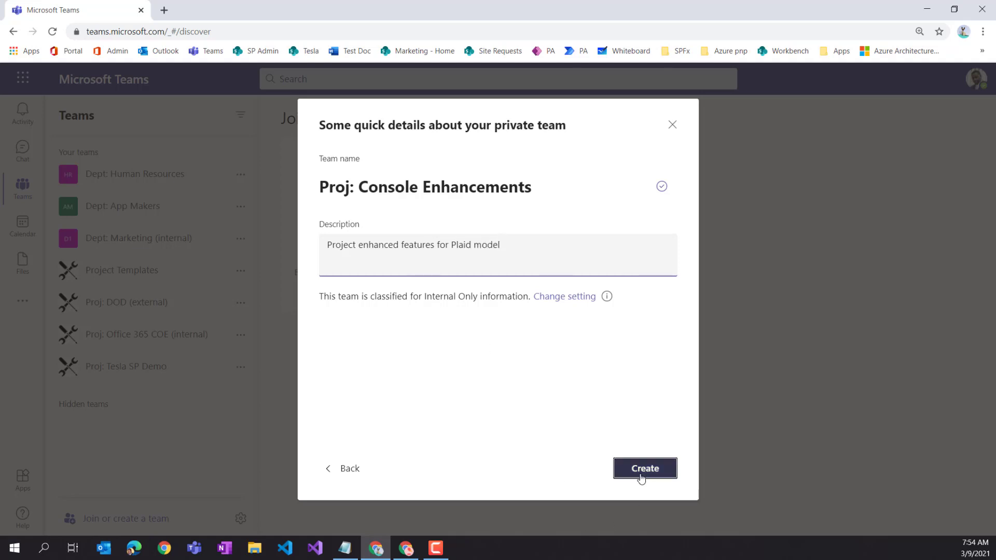
click(642, 474)
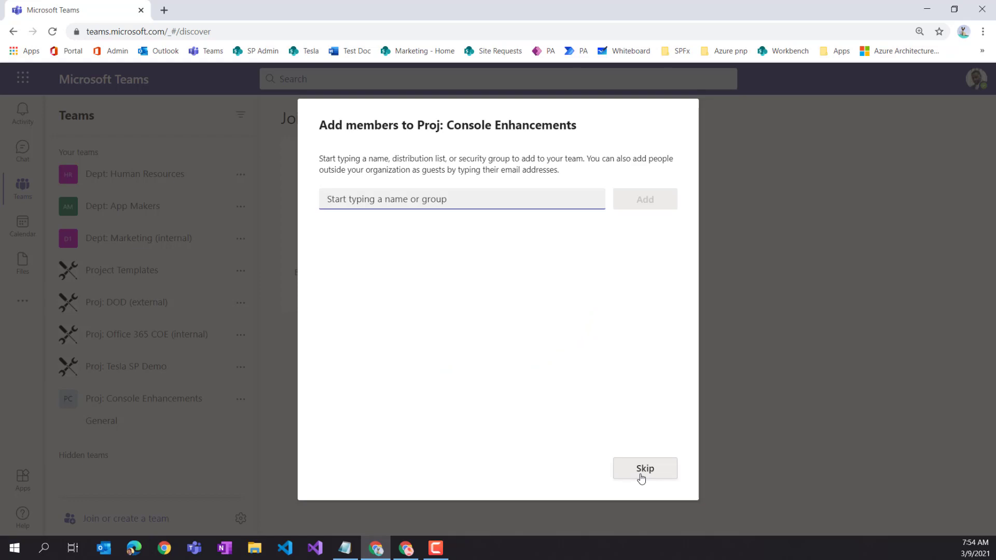
- Search for and add five colleagues as members of the new team
click(420, 200)
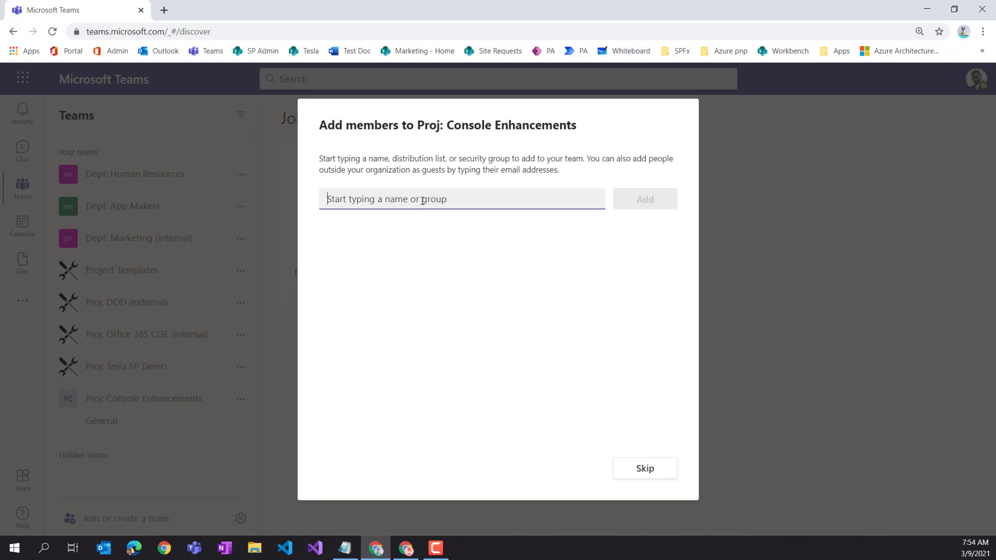
text(madi)
key(Return)
mouse_move(422, 200)
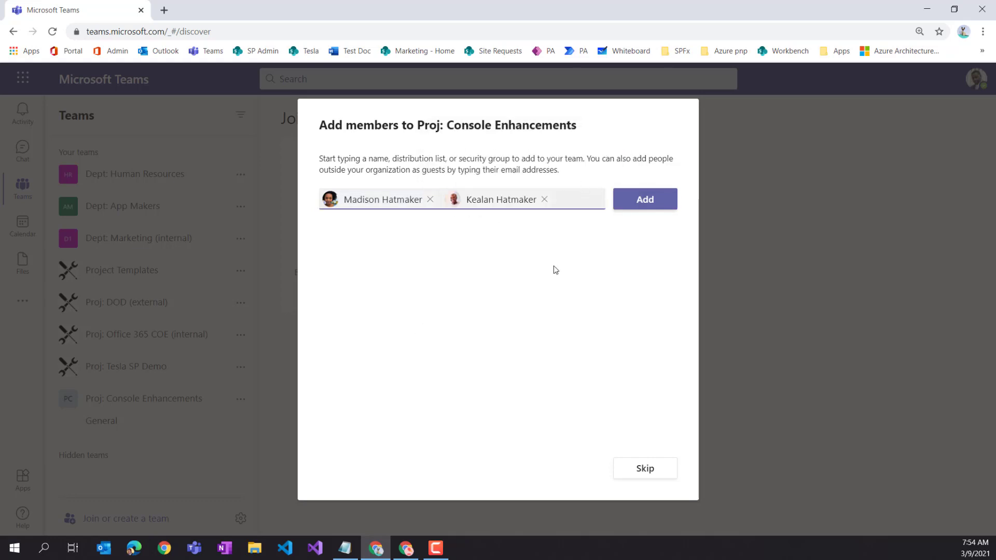
text(kevi)
key(Return)
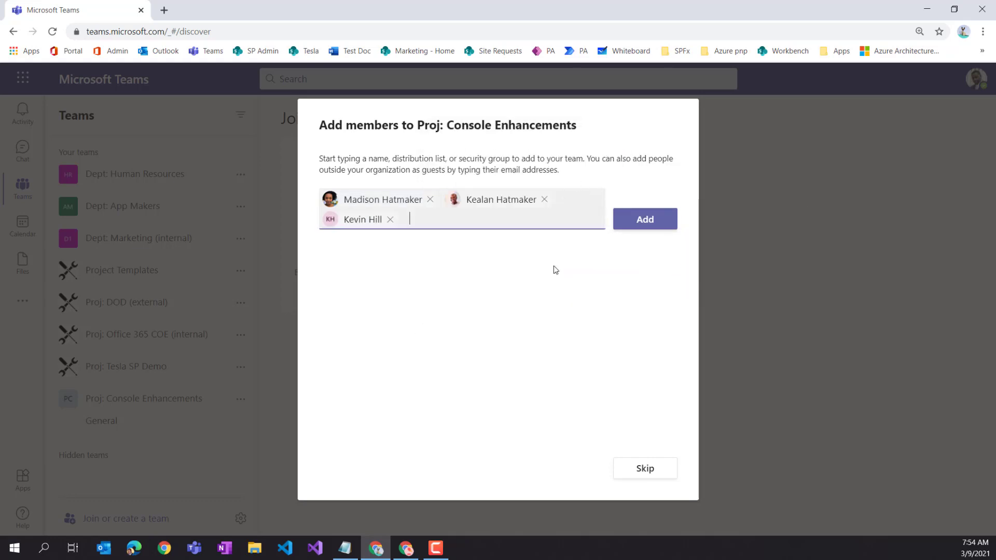
text(chris)
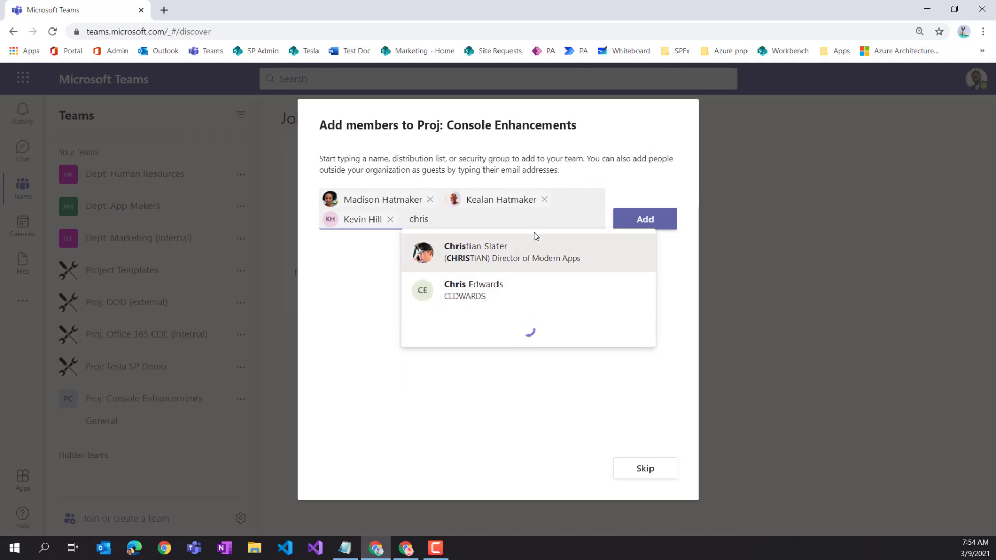
click(532, 264)
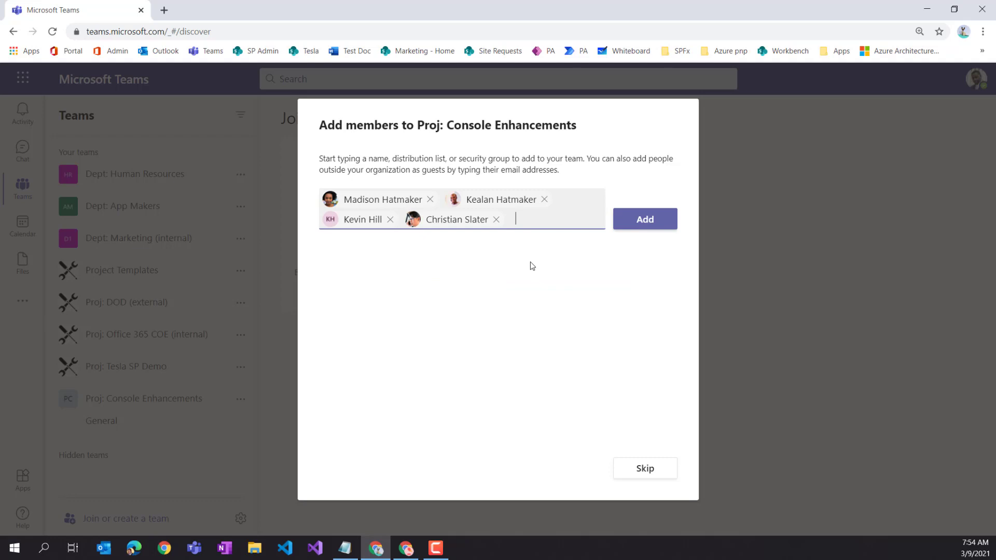
text(ash)
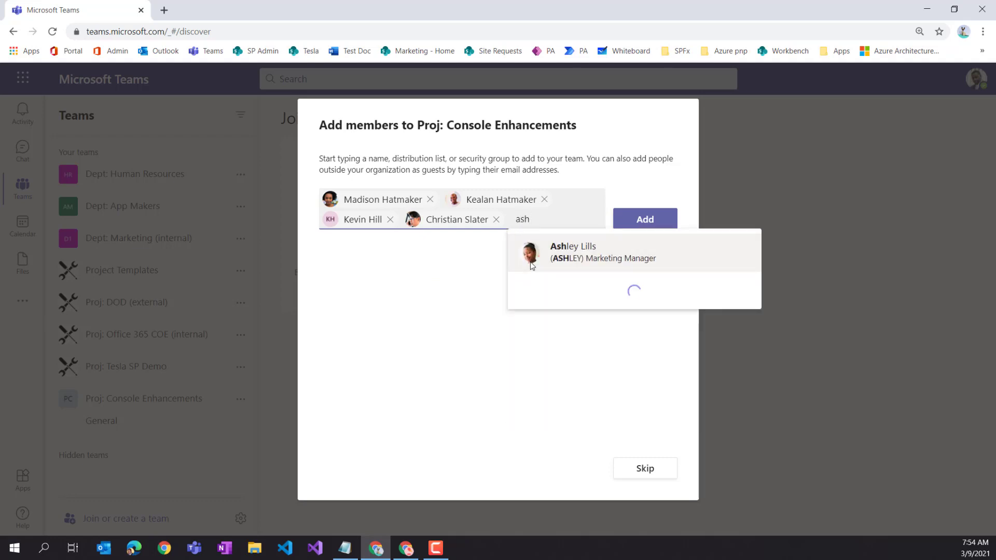
click(569, 269)
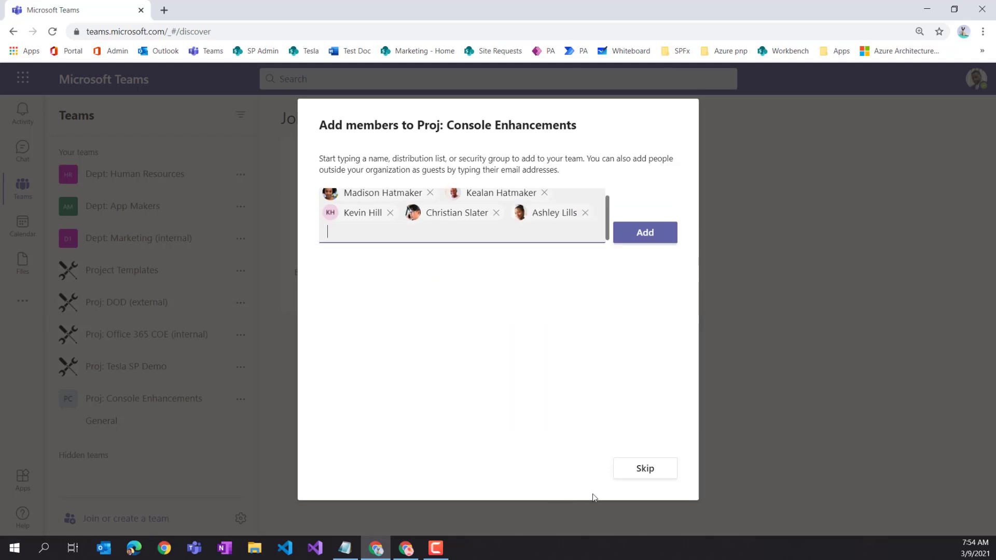
click(648, 233)
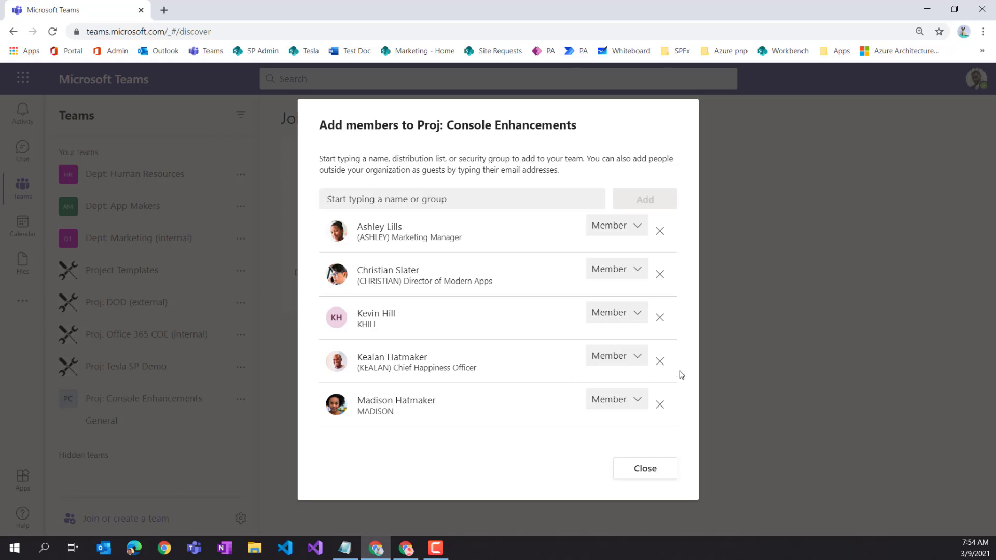
- Promote one of the added members to Owner and finish adding members
click(628, 360)
click(610, 399)
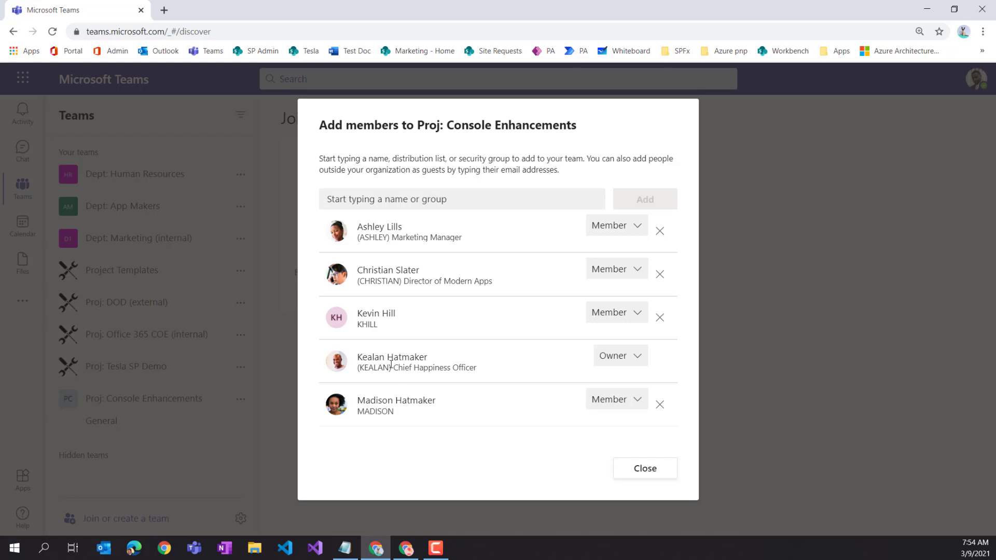
click(649, 473)
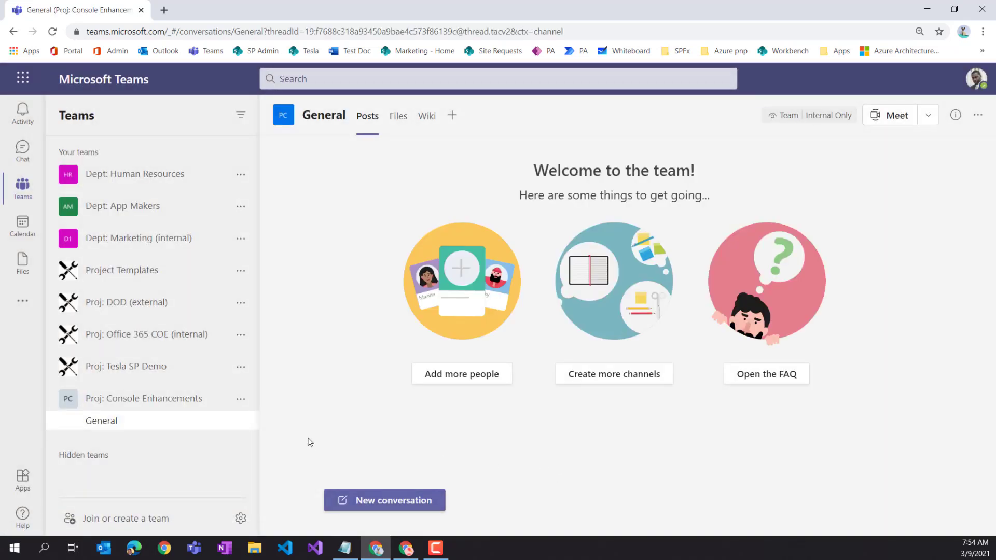
- Open the team's Settings and expand the Team picture section
click(241, 399)
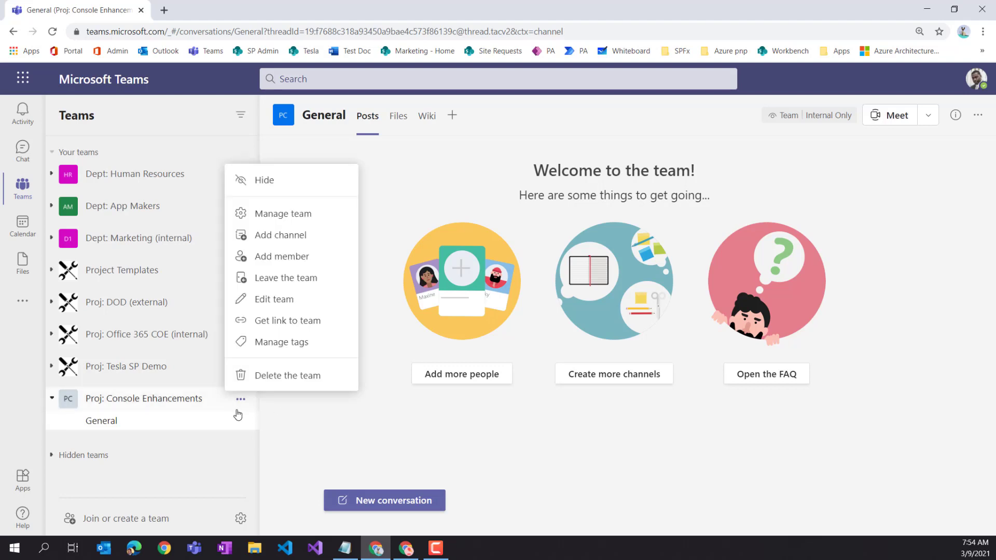
click(289, 215)
click(487, 179)
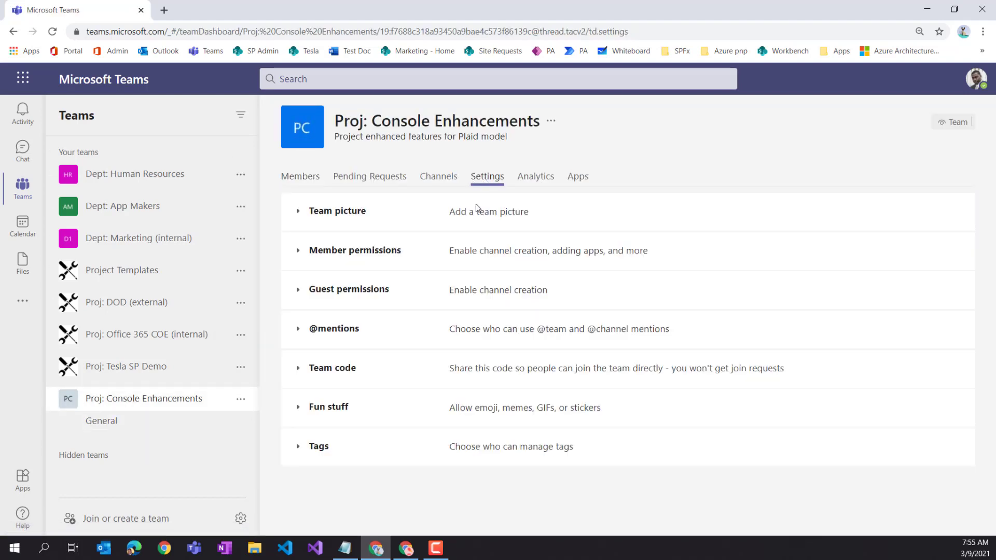
click(299, 212)
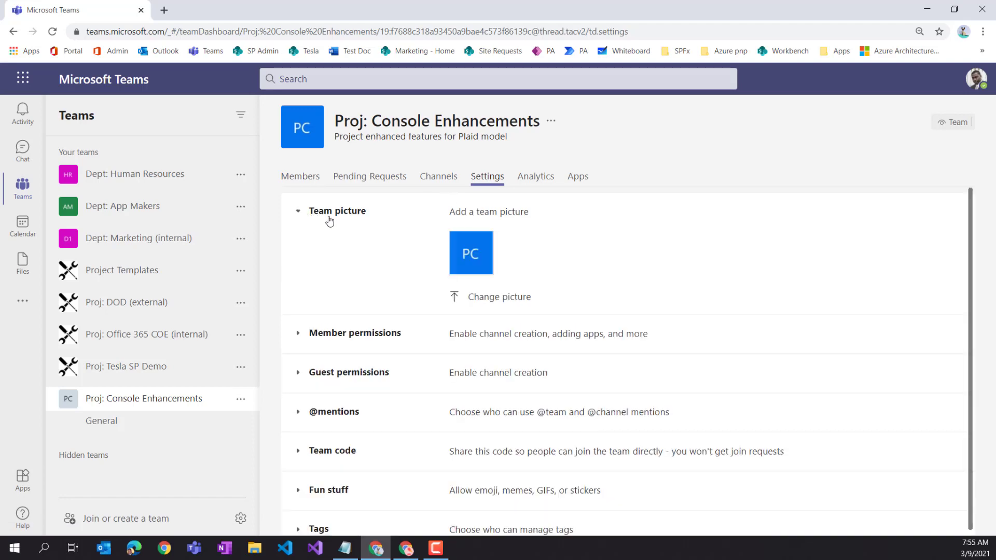
- Upload proj-icon.png as the new team picture and save it
click(485, 299)
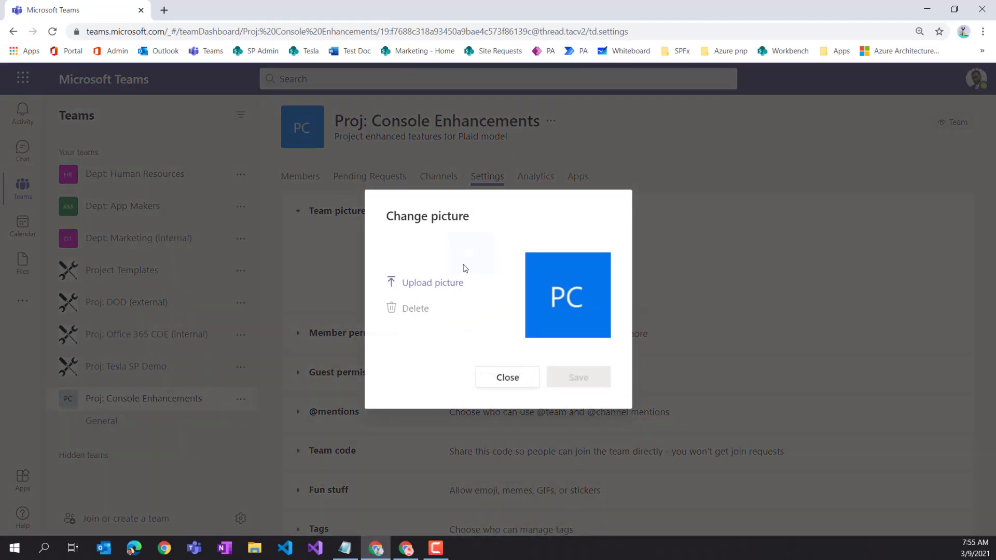
click(445, 286)
click(343, 182)
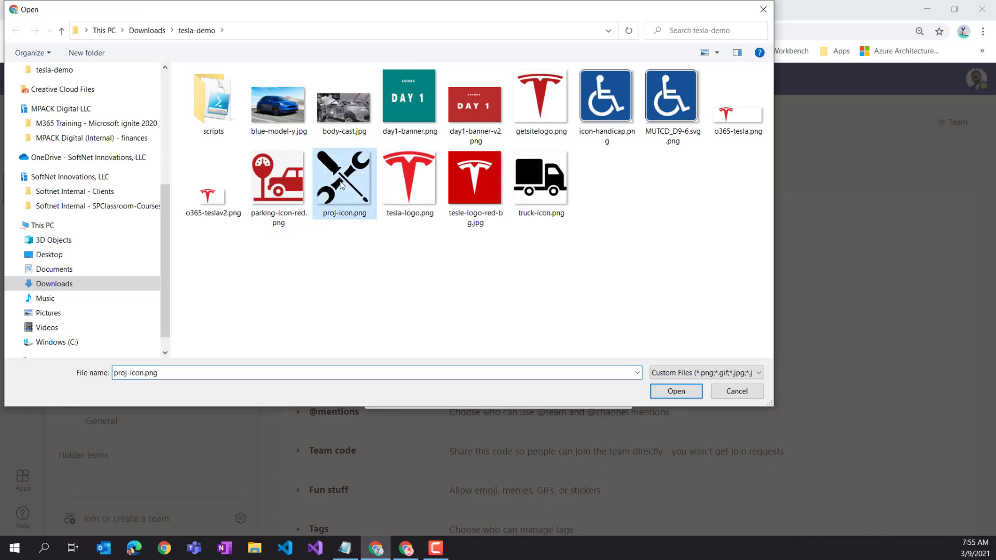
click(674, 391)
click(587, 378)
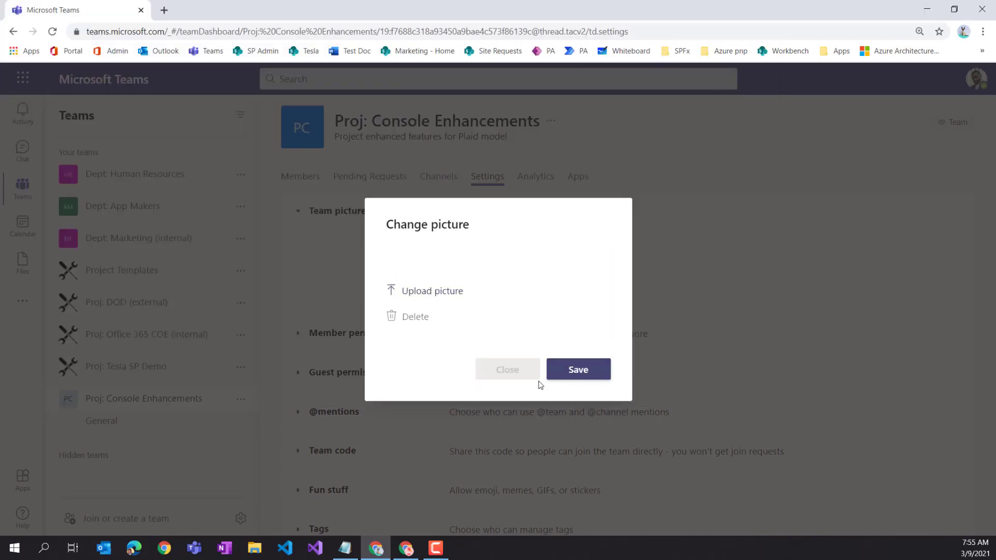
click(507, 377)
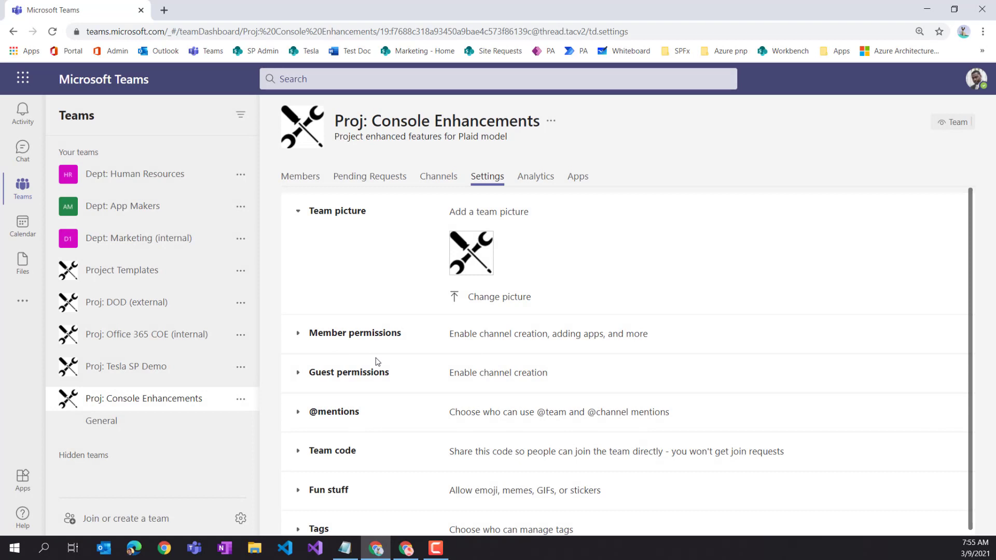
- Disable member permissions to create/update and delete/restore channels, then view the Channels list
click(332, 330)
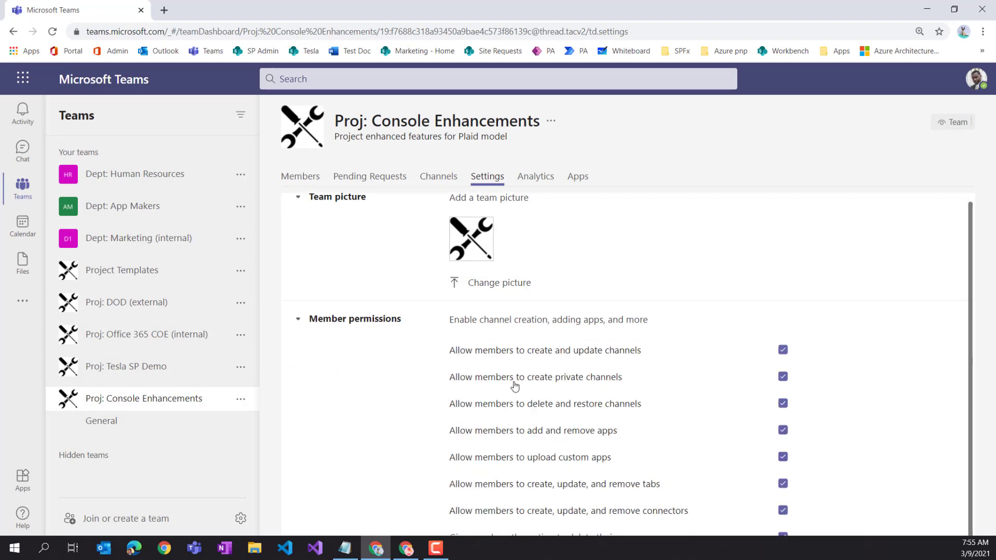
click(783, 349)
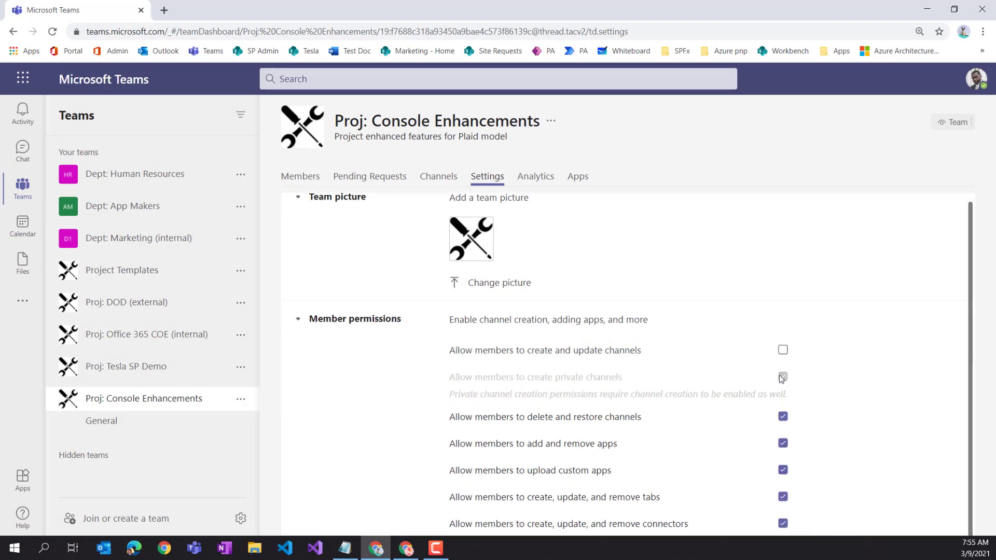
click(783, 416)
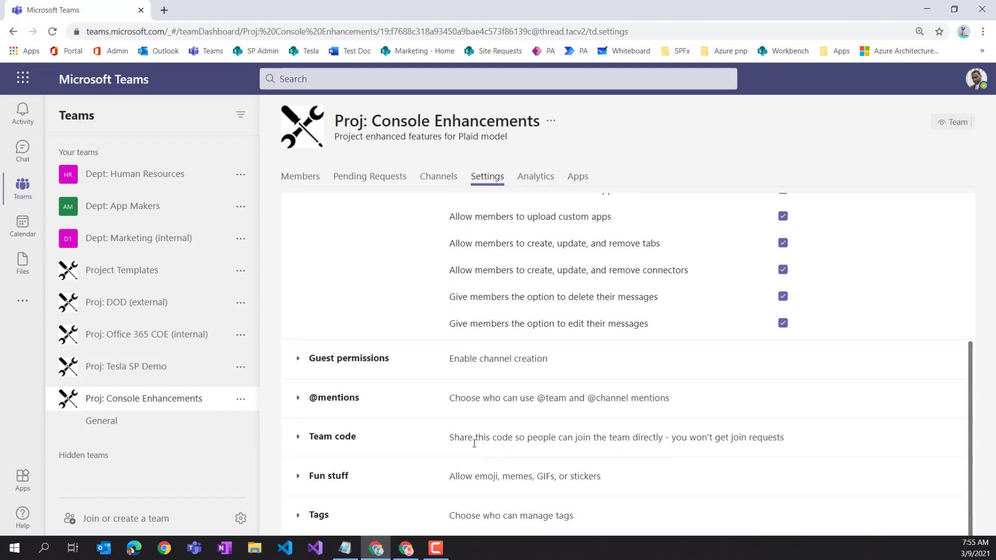
scroll(472, 441, up, 5)
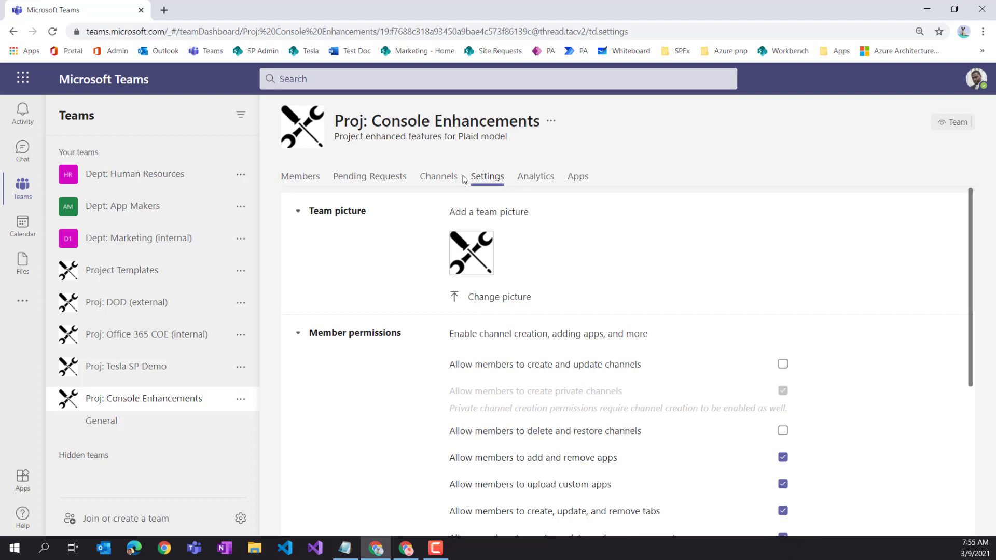
click(434, 183)
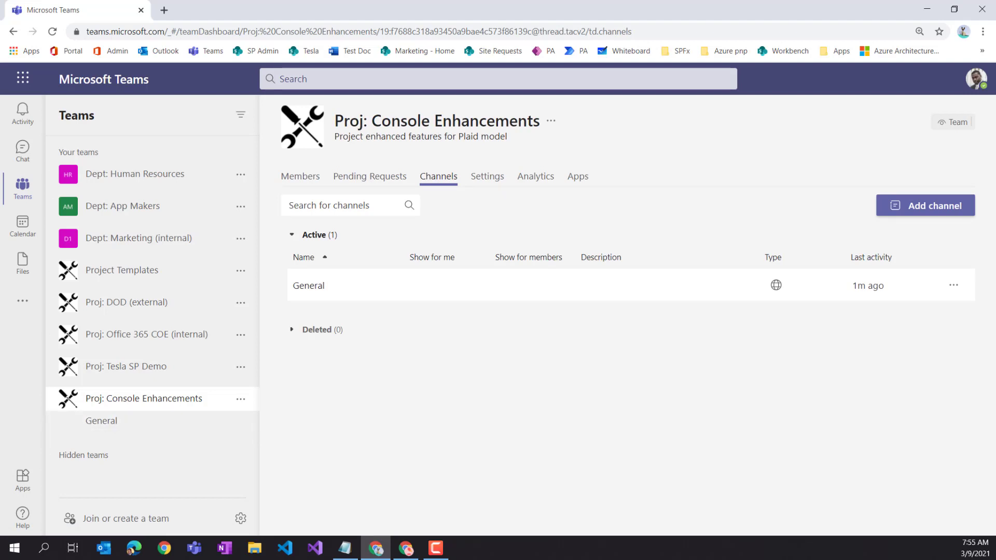
- Open the General channel's Files tab
click(110, 424)
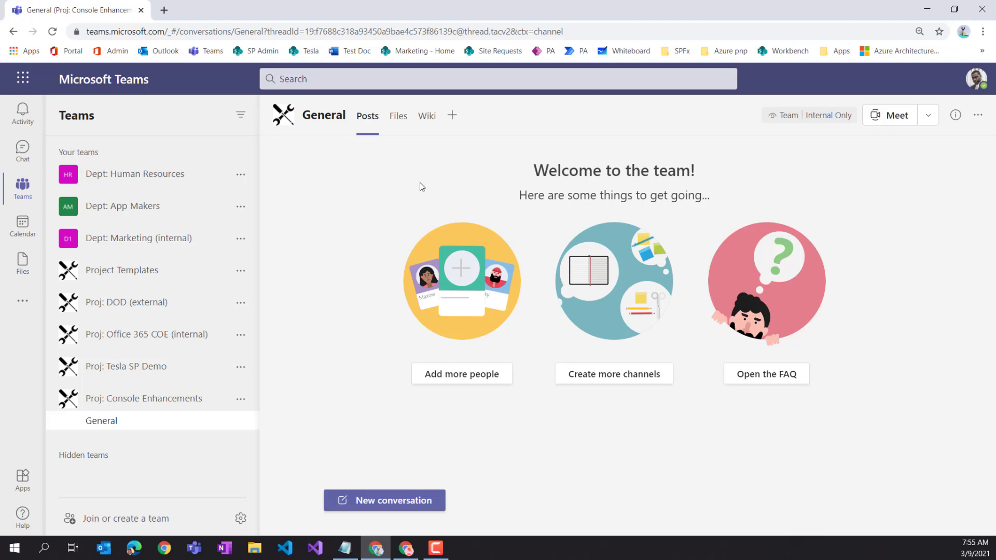
click(398, 116)
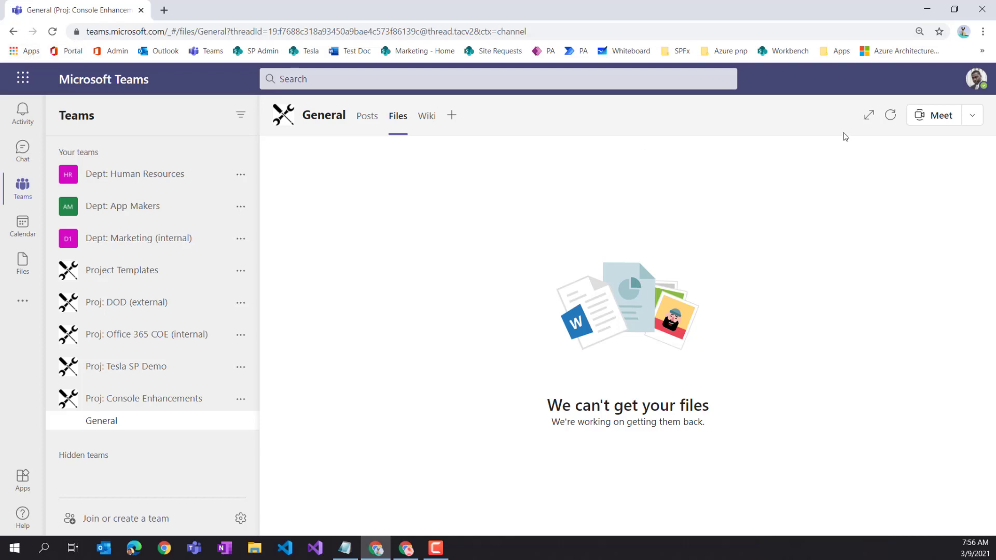
- Create the Project Management and Quality folders in the General channel's files
click(891, 115)
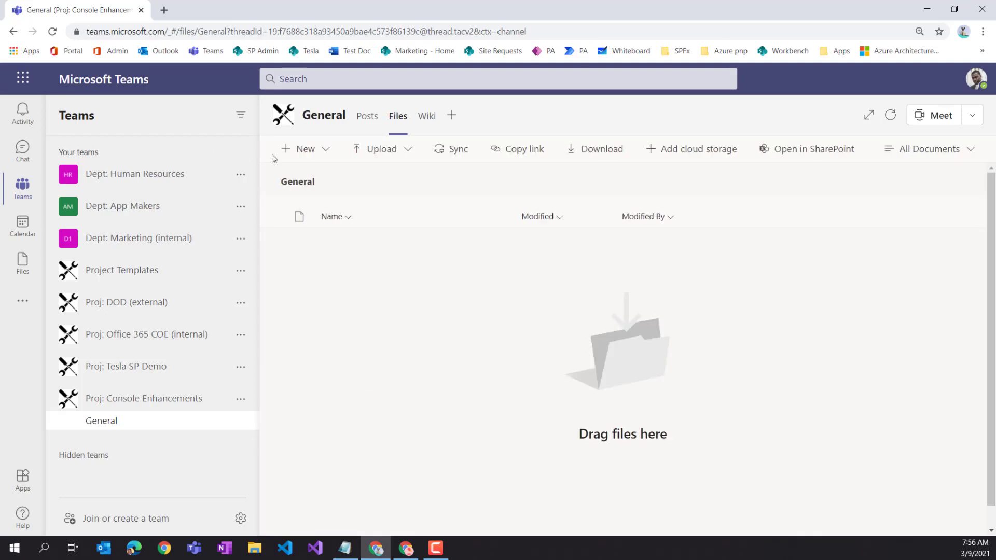
click(327, 150)
click(329, 184)
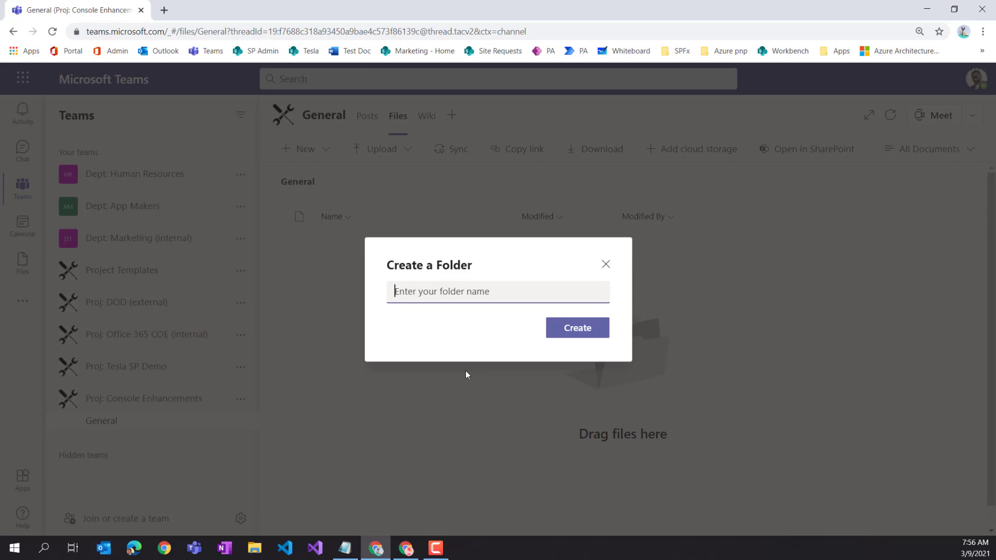
text(Project )
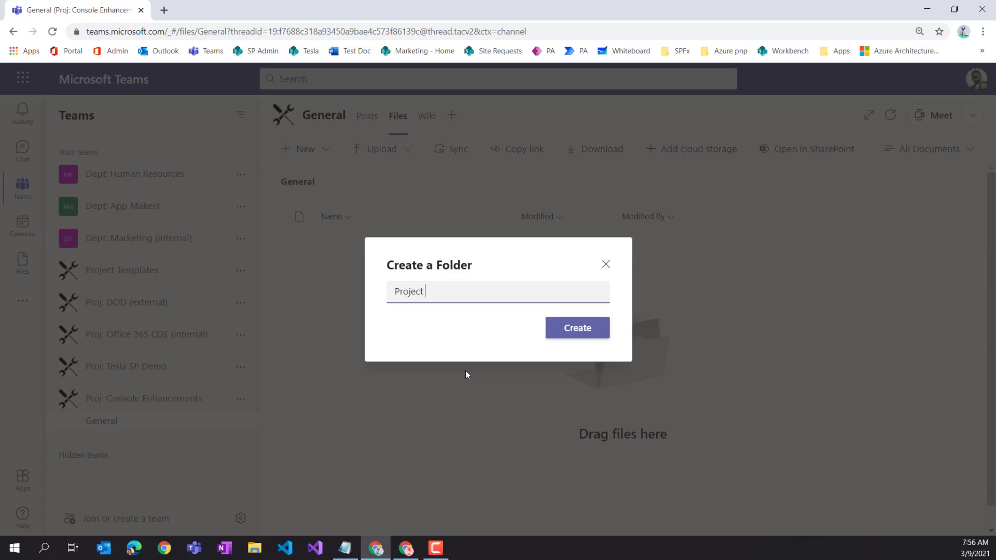
text(Mana)
key(BackSpace)
key(BackSpace)
text(anagement)
key(Return)
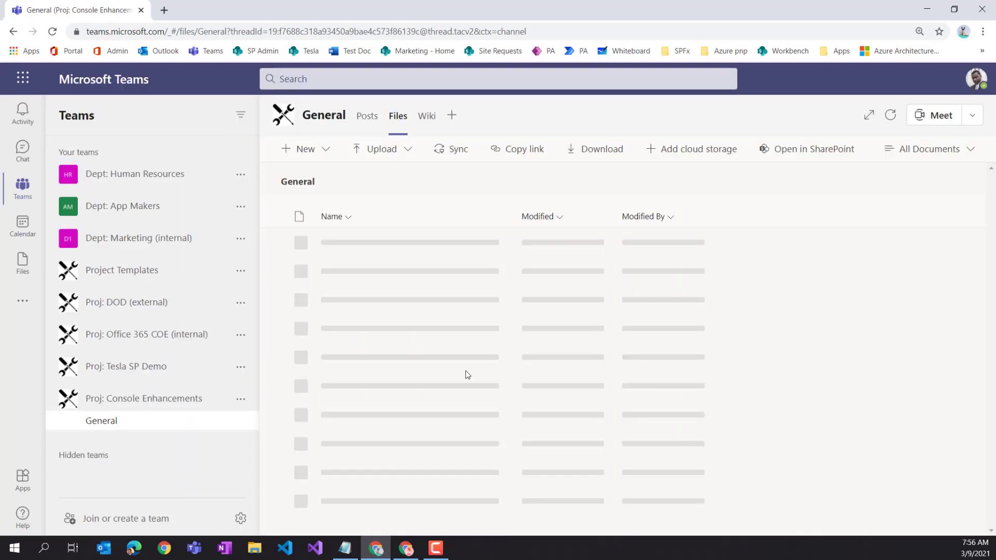
click(317, 151)
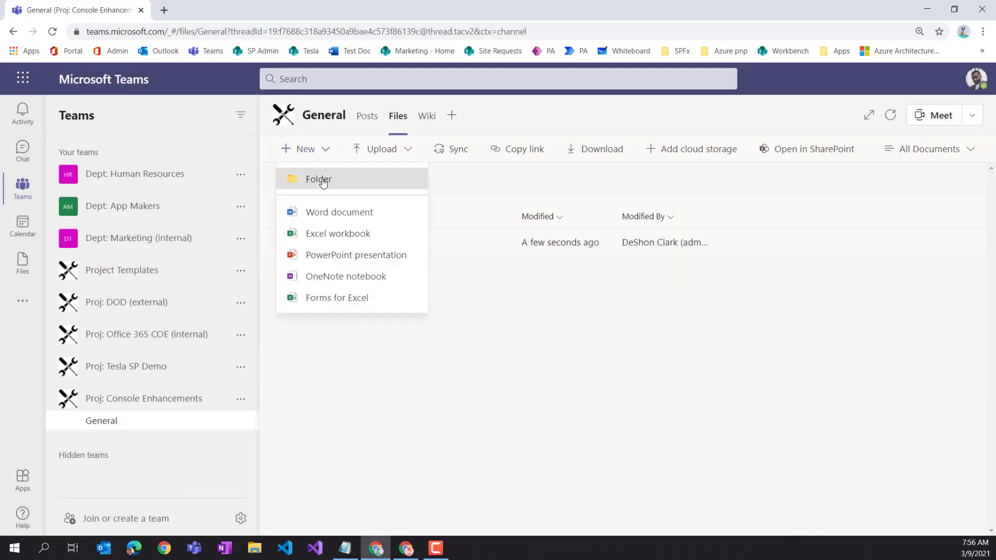
click(318, 179)
text(Qual)
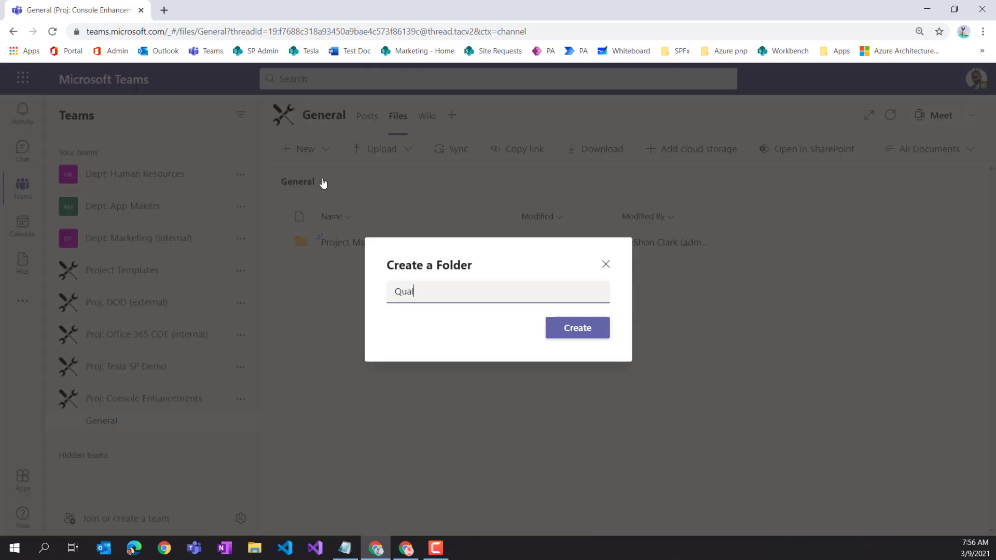
text(ity)
click(579, 329)
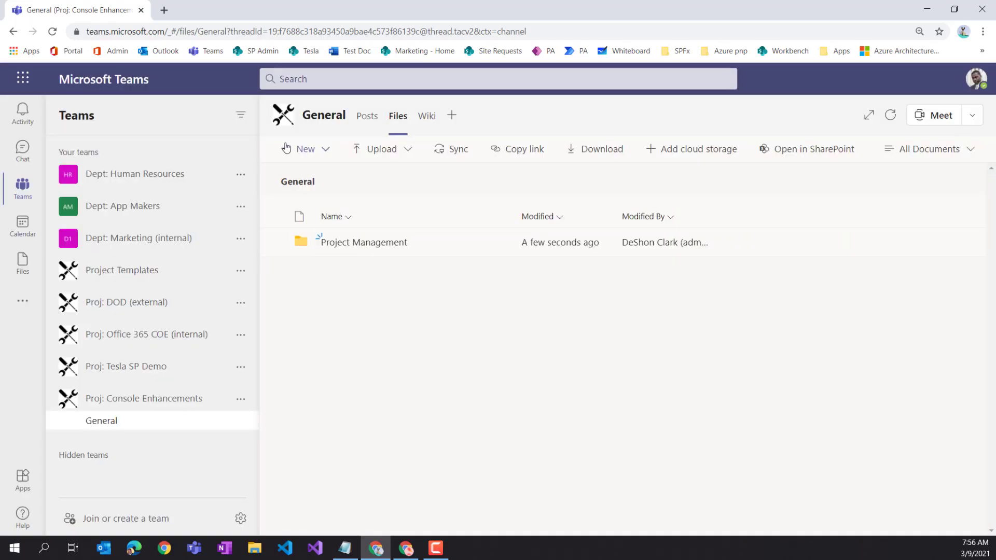
- Create the Technical and Requirements folders
click(325, 150)
click(325, 180)
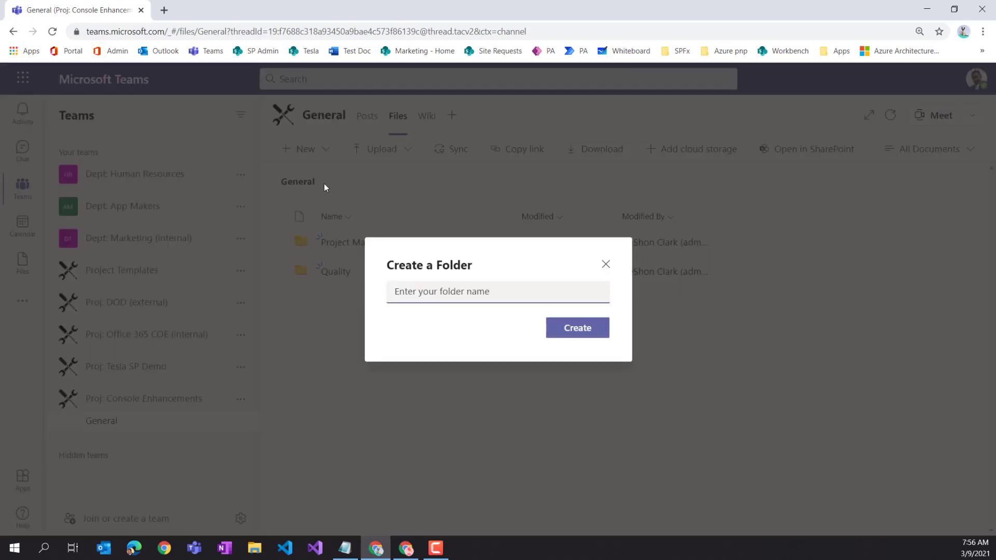
text(Technical)
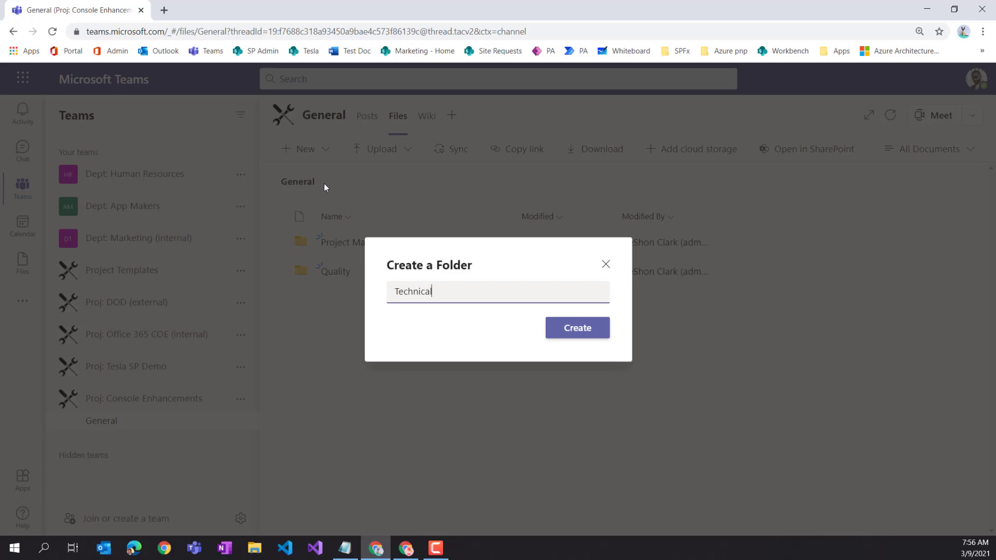
click(601, 337)
click(325, 150)
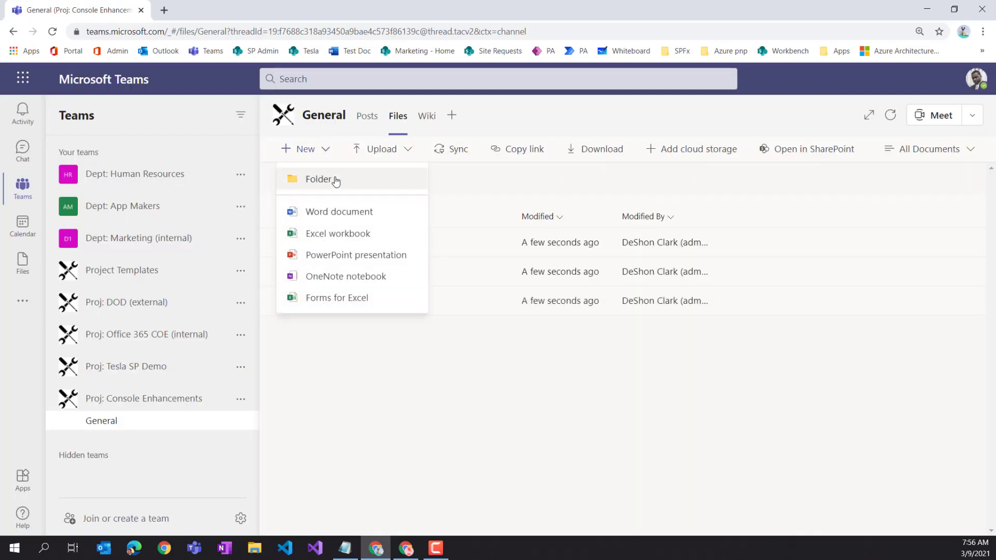
click(336, 181)
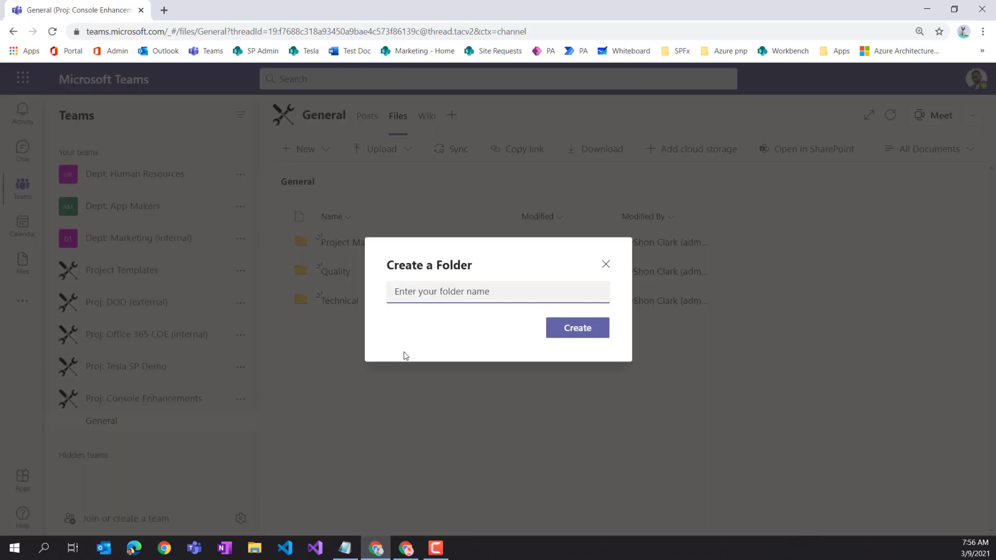
text(Busin)
key(BackSpace)
key(BackSpace)
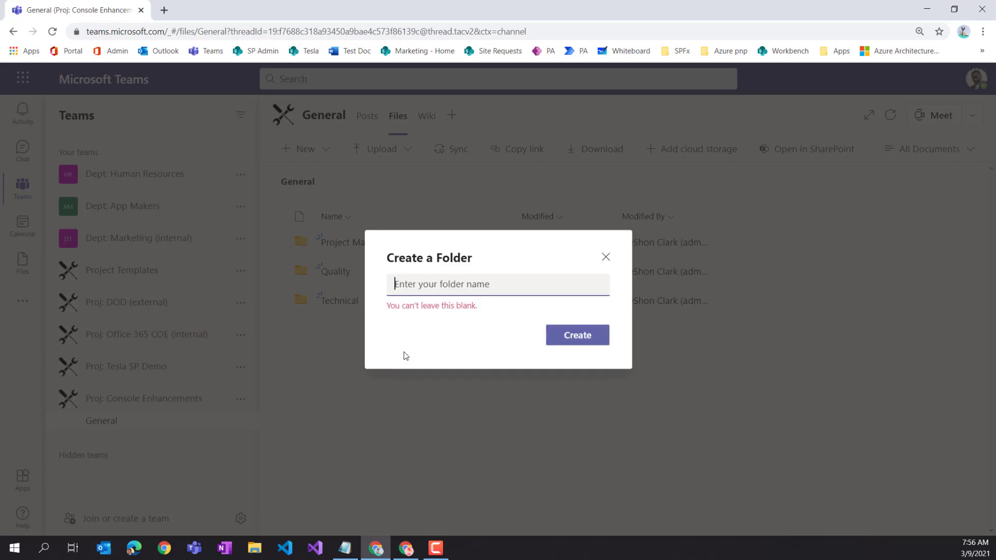
text(Requirement)
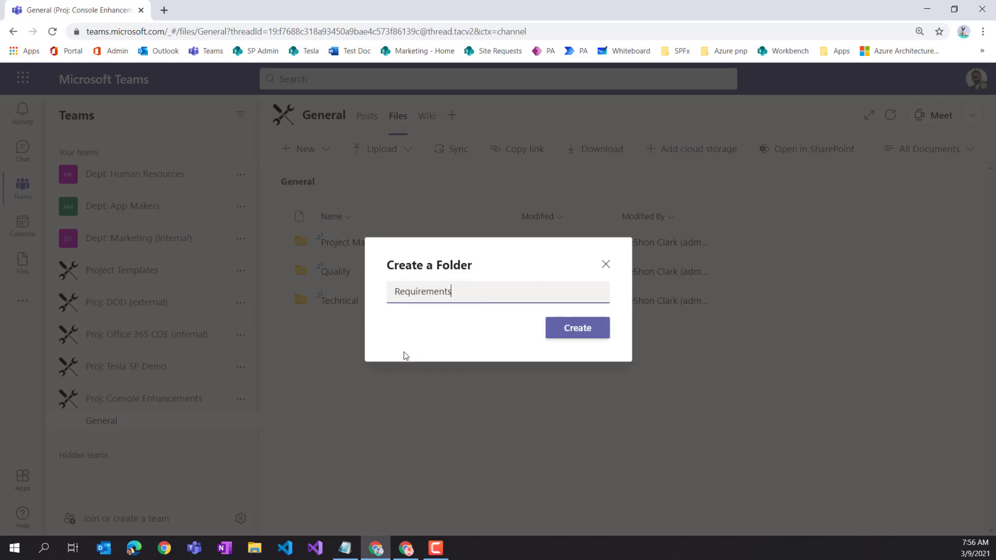
text(s)
click(574, 331)
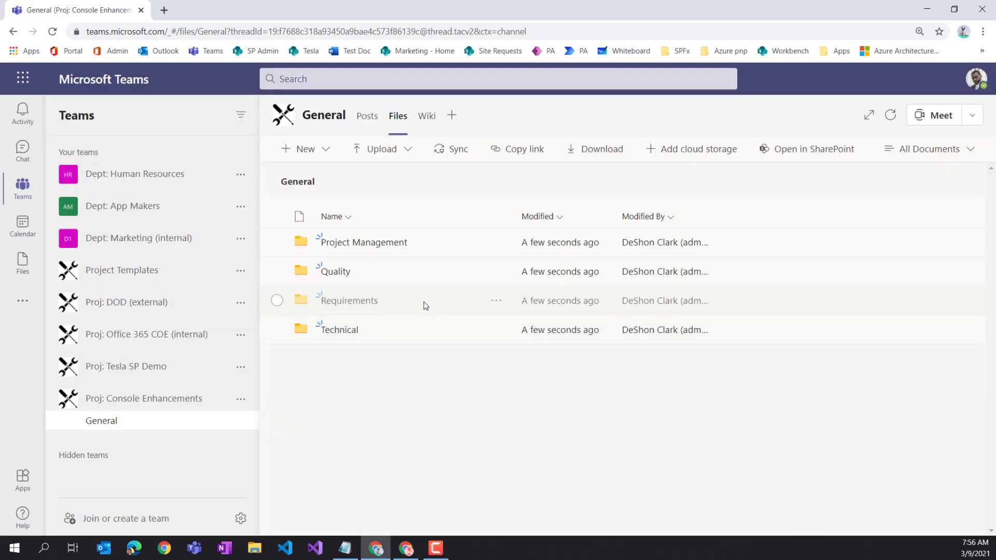
- Create the External and Private folders, then select the External folder
click(319, 158)
click(322, 179)
text(Ex)
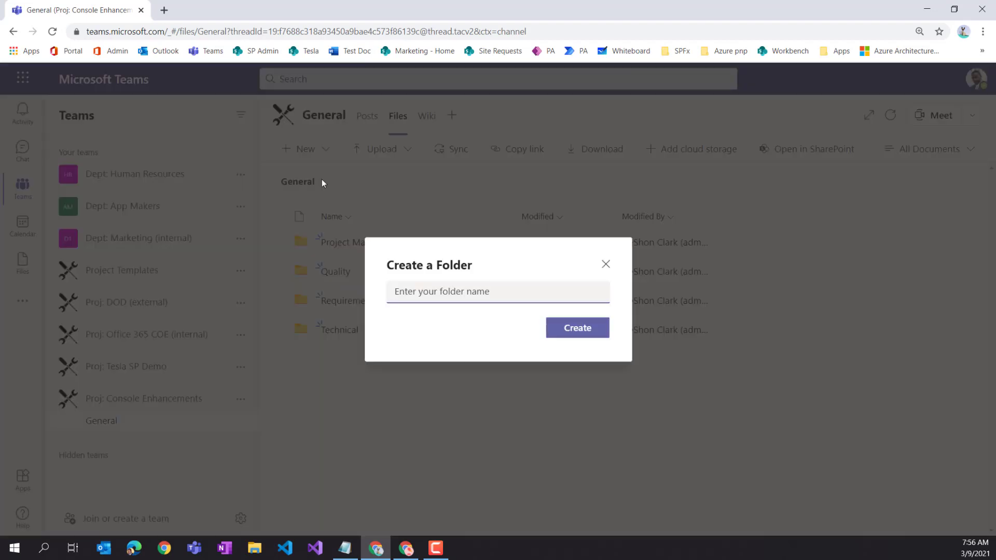
text(ternal)
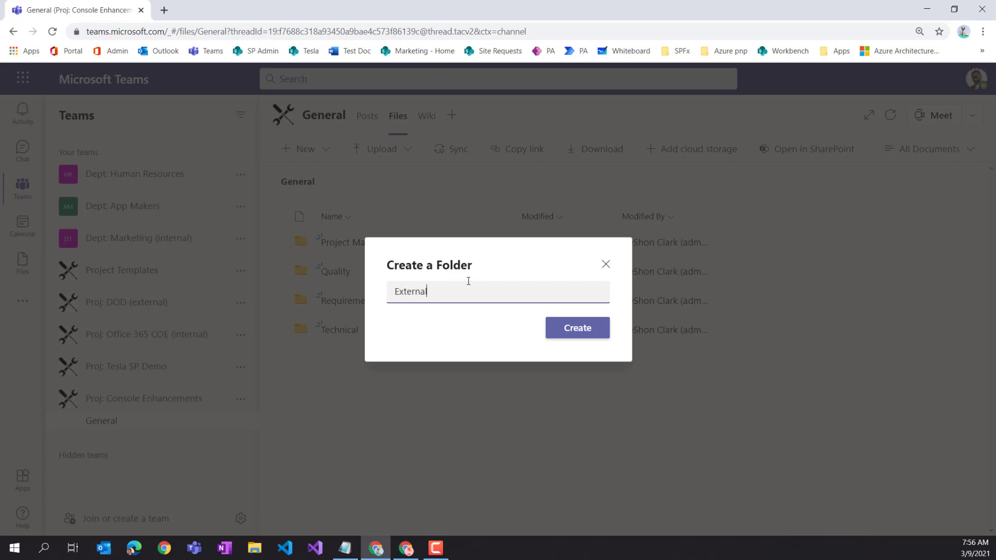
click(563, 335)
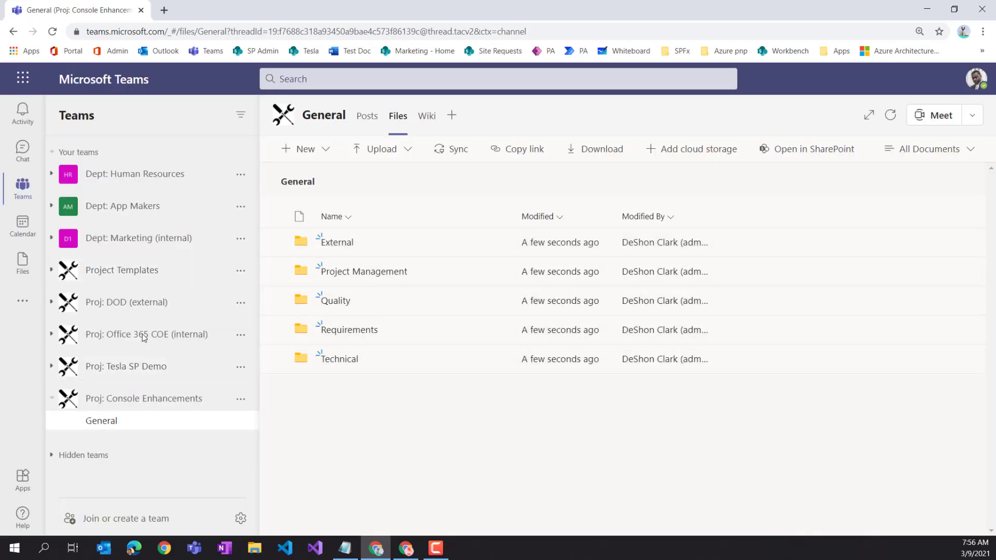
click(322, 150)
click(329, 189)
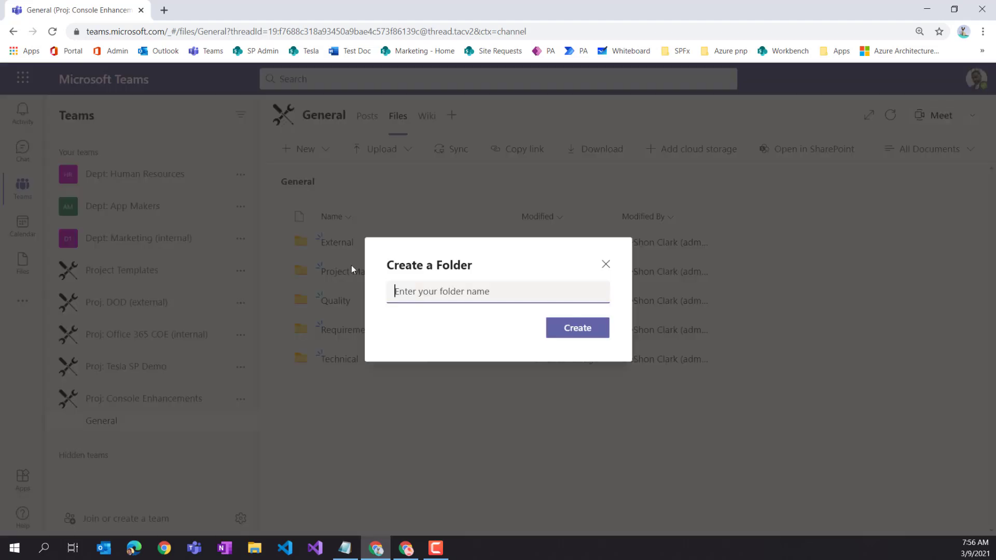
text(Private)
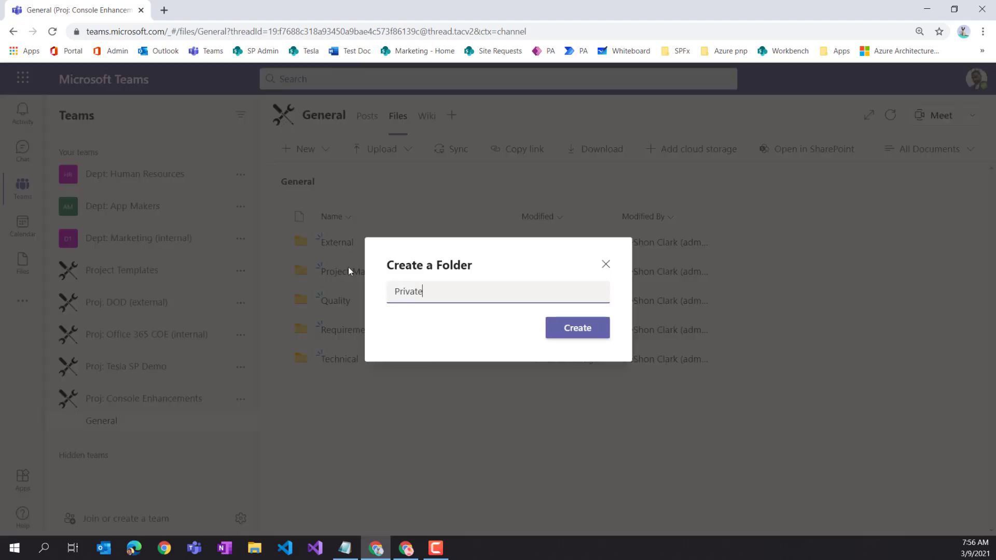
click(575, 336)
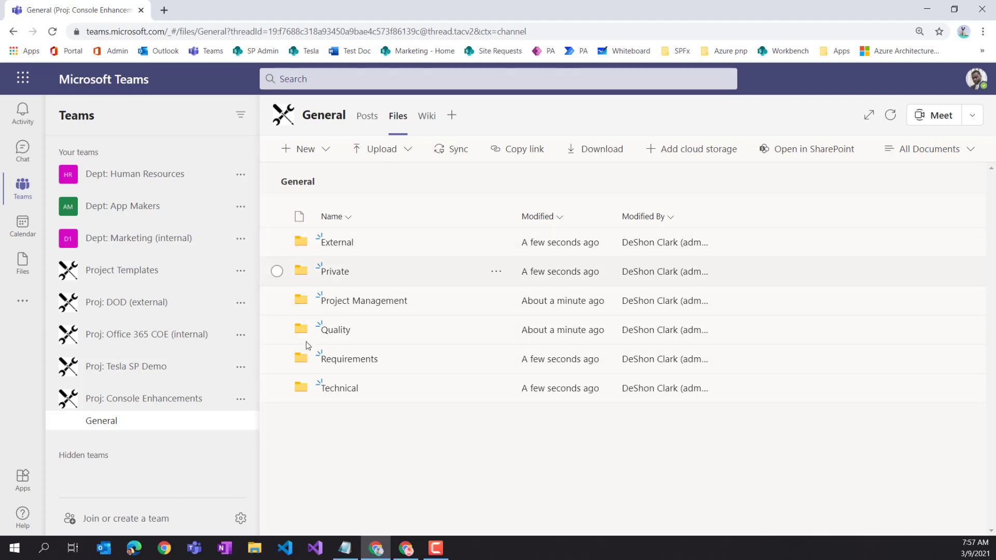
click(405, 242)
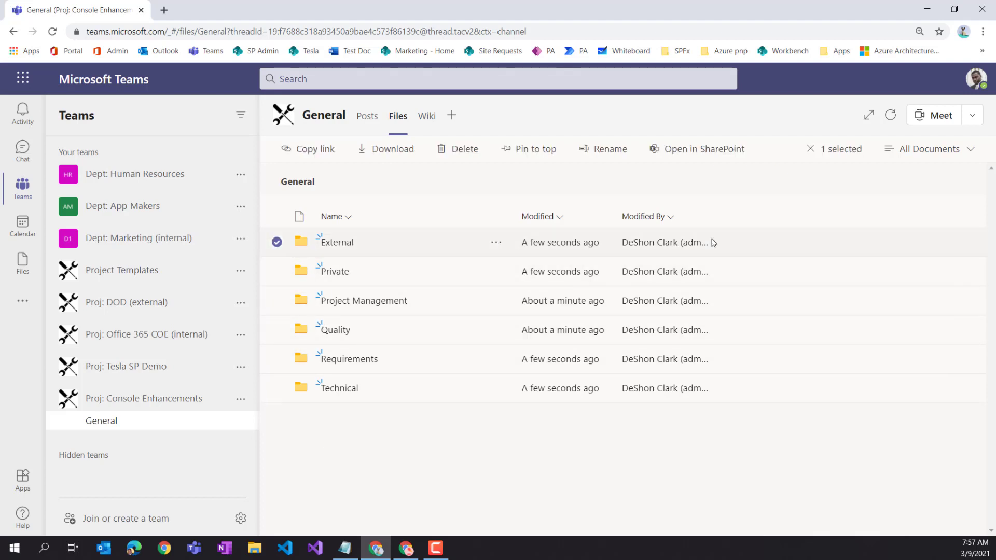
- Open the External folder's Manage access panel in SharePoint's General documents
click(708, 149)
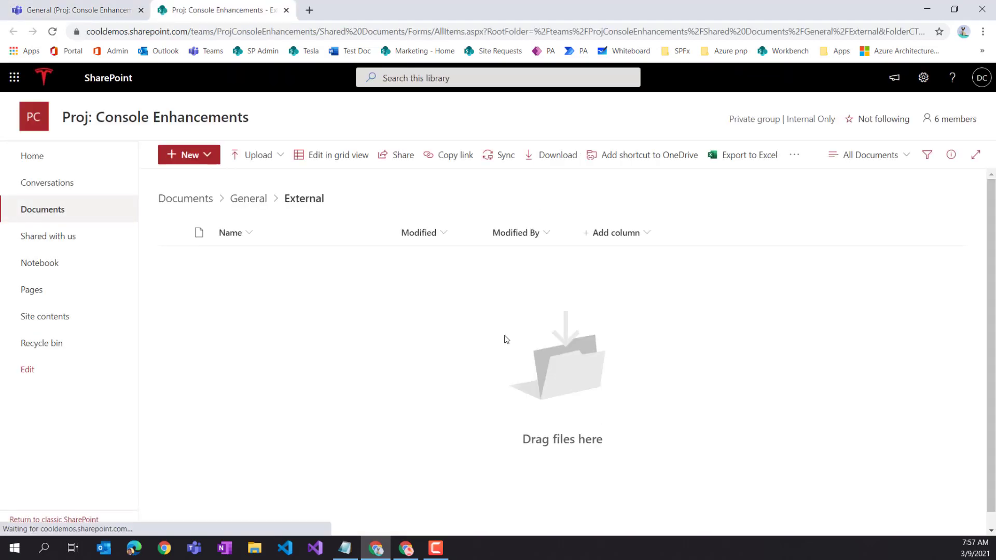
click(249, 200)
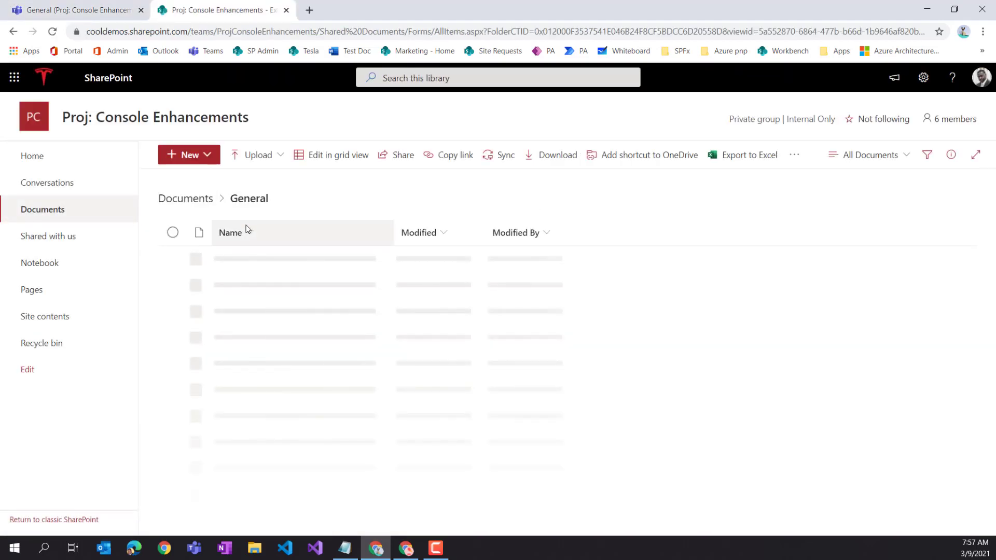
click(172, 258)
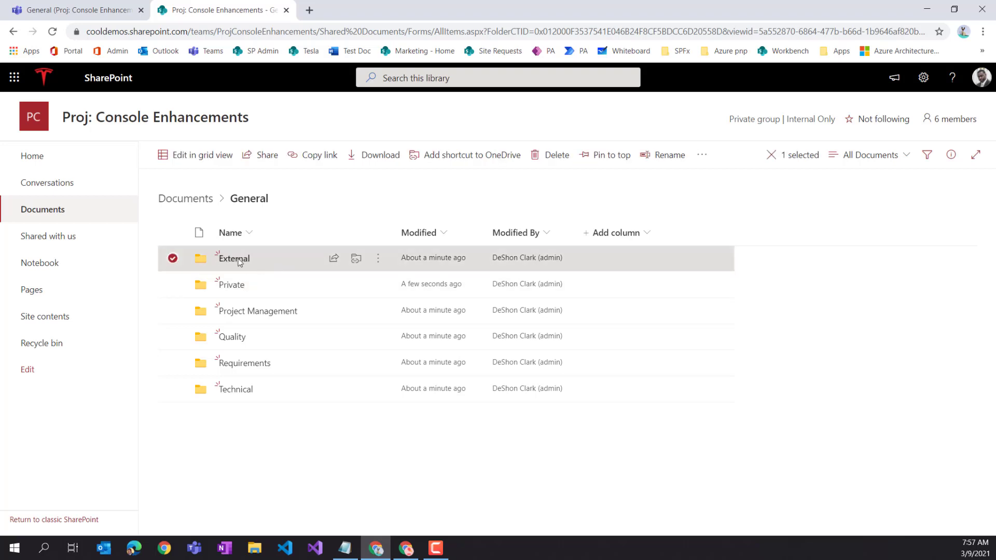
click(378, 269)
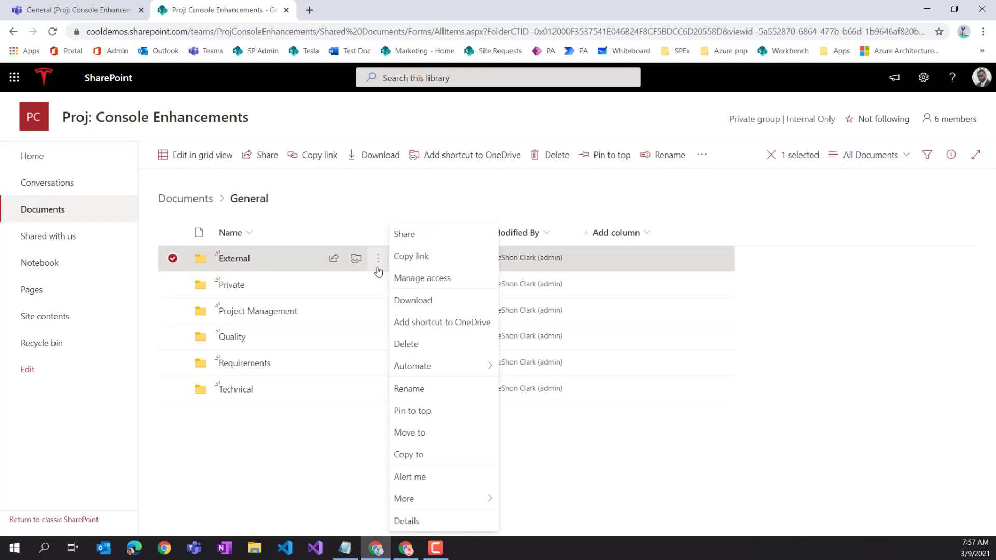
click(433, 279)
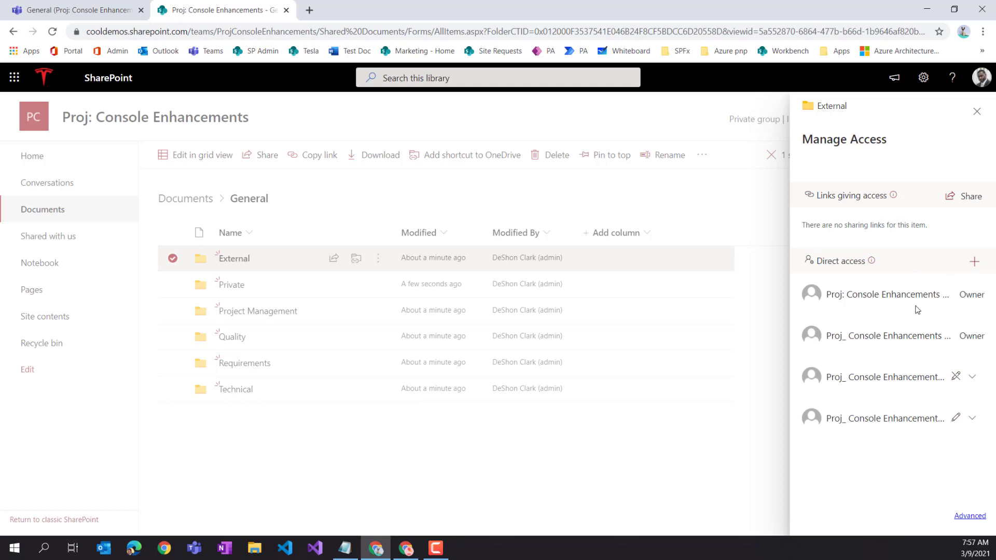
- Set the External folder's share link to view-only by disallowing editing
click(966, 196)
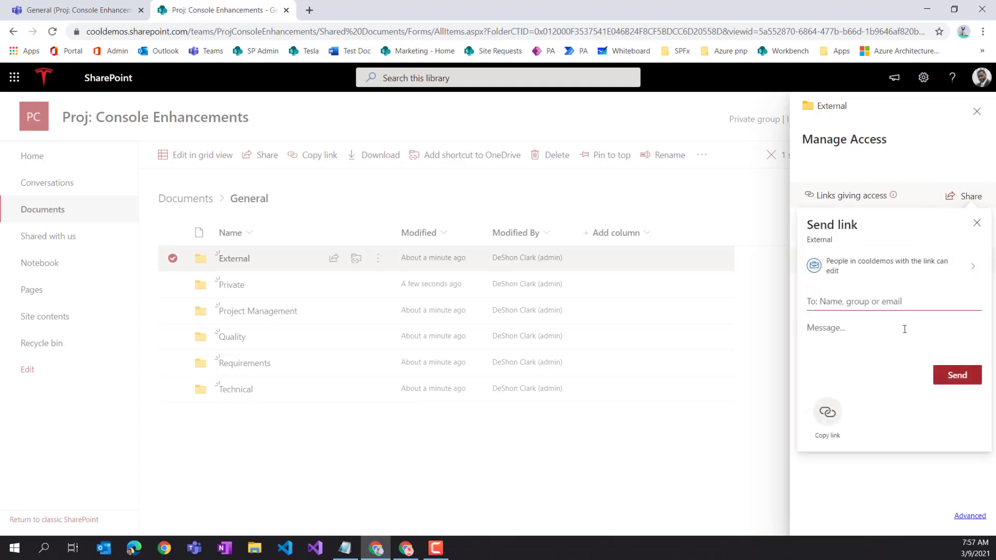
click(859, 270)
click(813, 406)
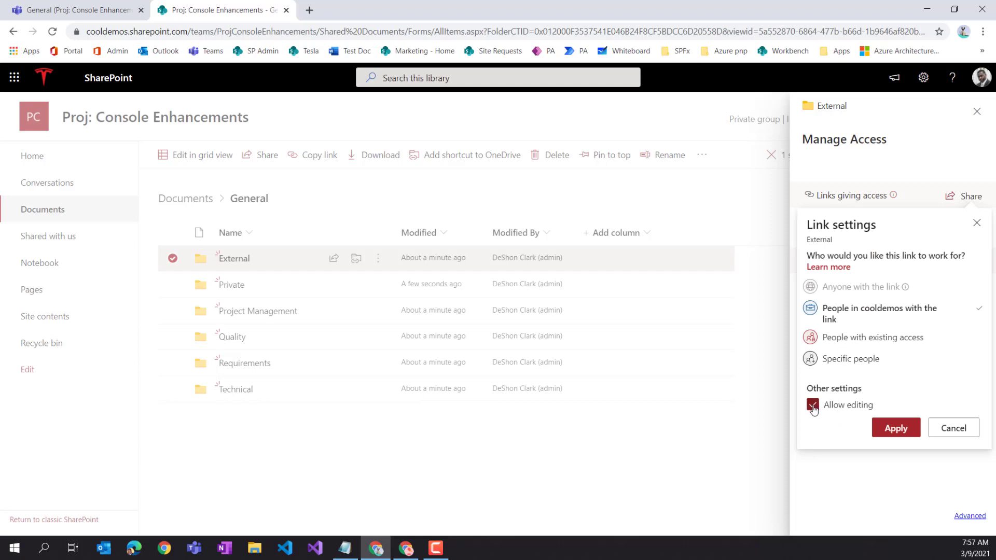
click(904, 429)
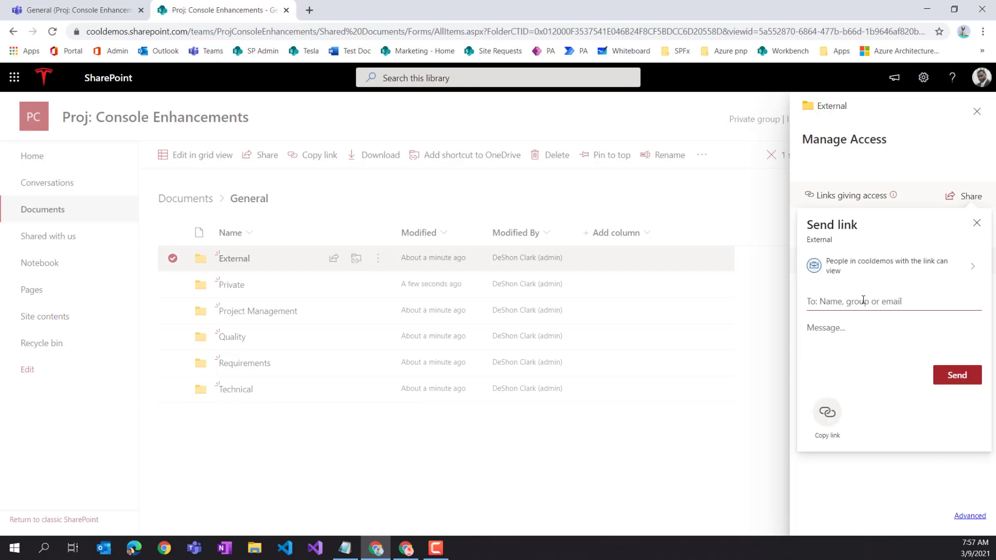
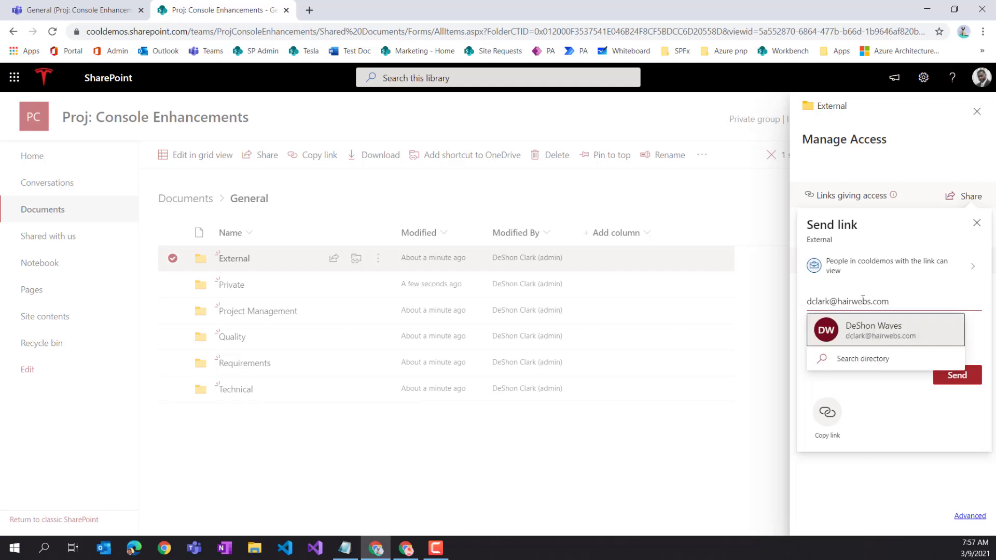
- Add the guest's e-mail address as the link recipient, then open the Microsoft 365 admin center
click(912, 337)
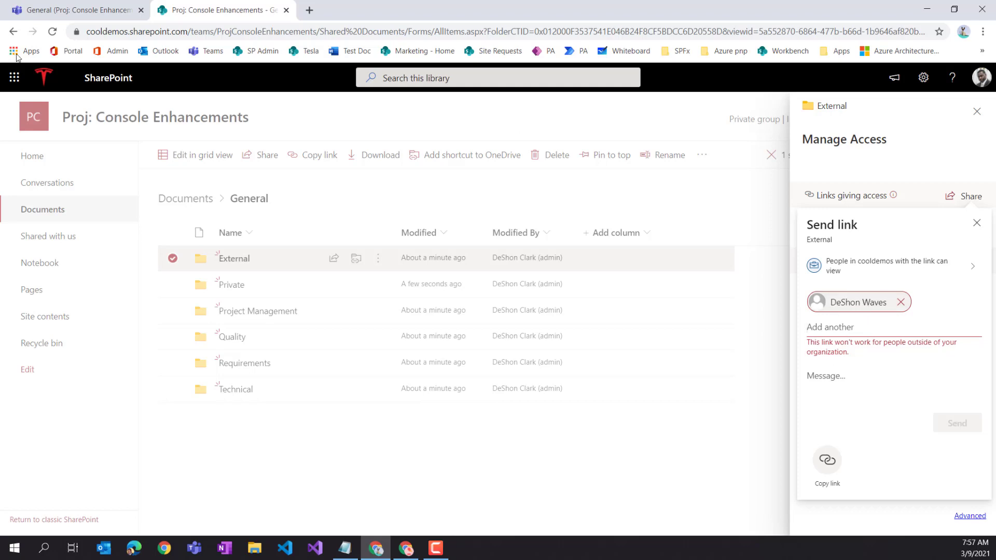
click(111, 51)
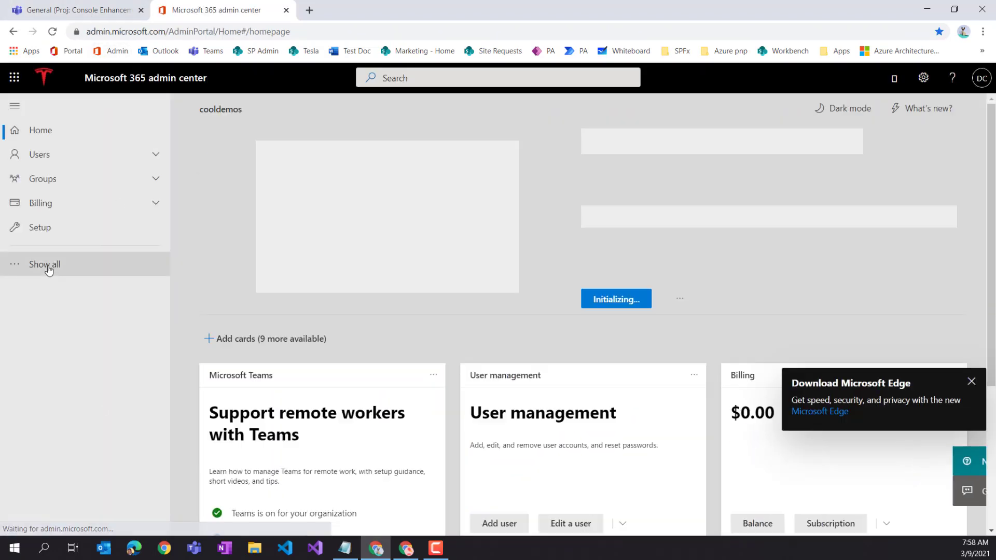
- Show all admin navigation entries and launch the SharePoint admin center
click(48, 269)
scroll(57, 431, down, 2)
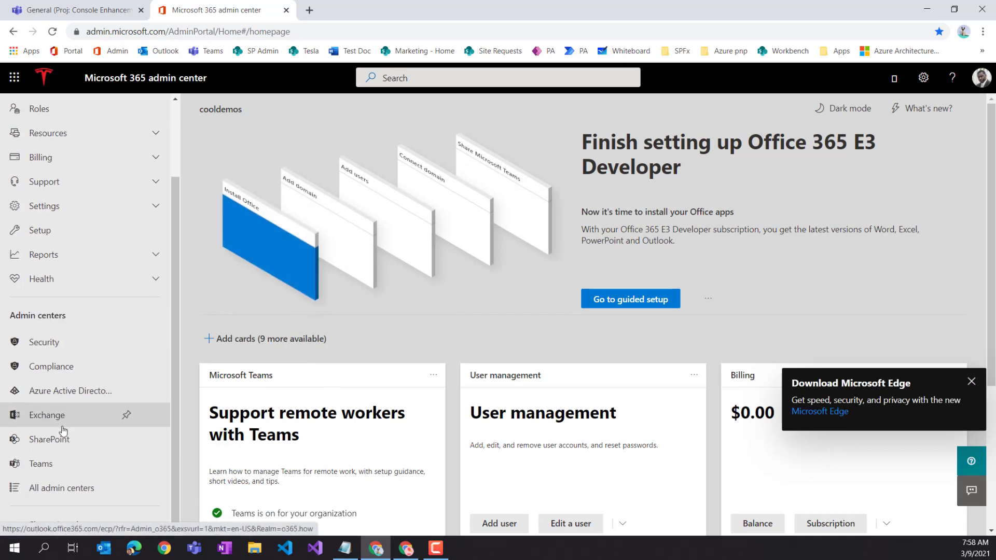
click(58, 441)
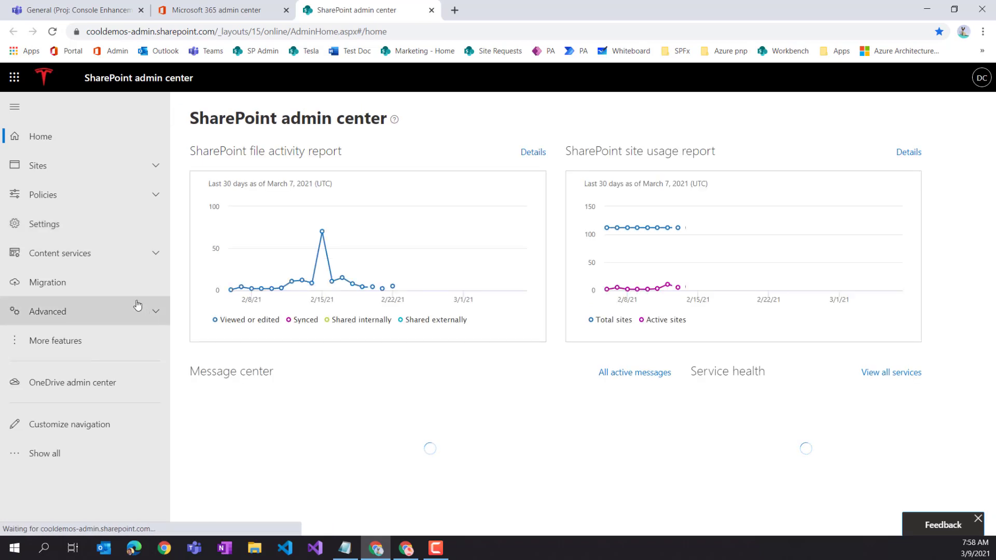
- Browse the SharePoint admin settings and the organization-wide Sharing policies
click(58, 234)
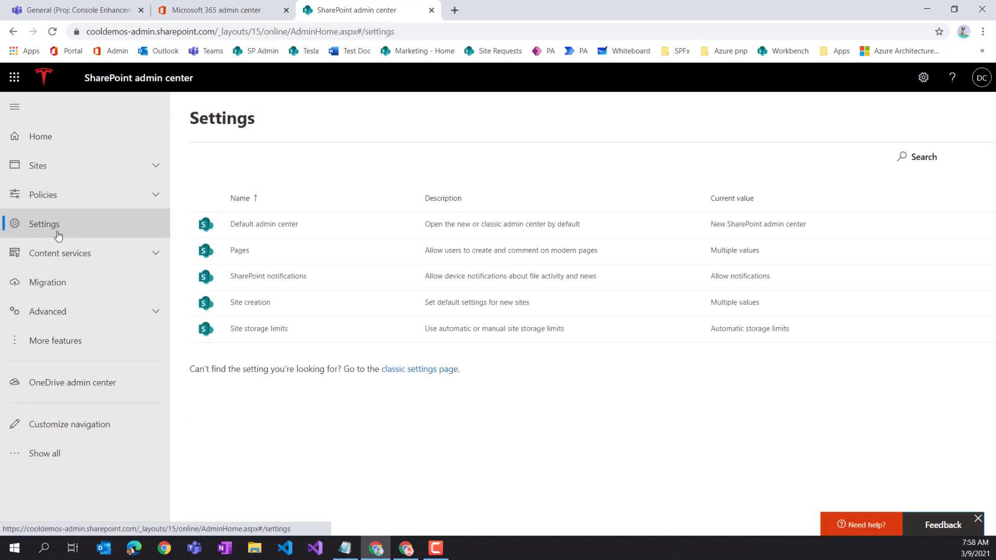
click(44, 194)
click(60, 220)
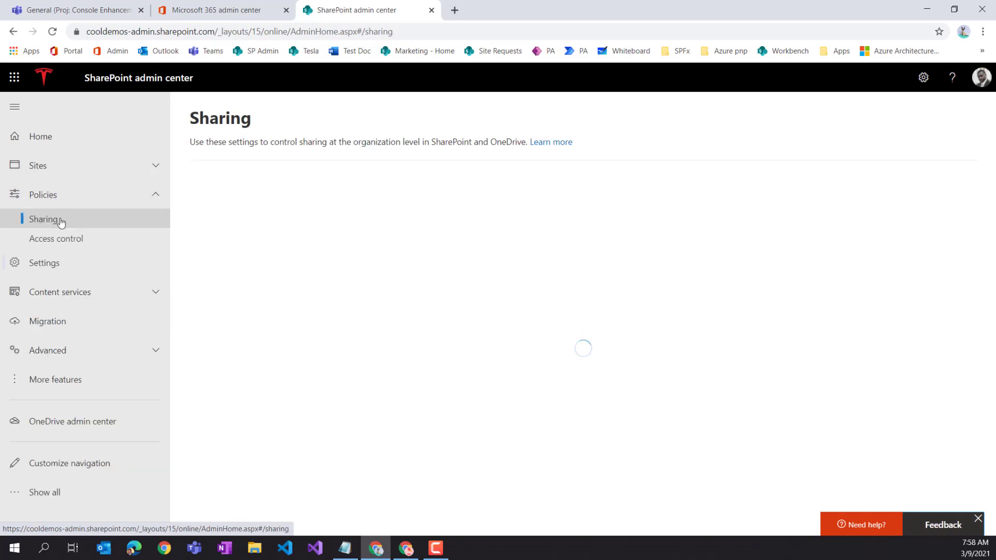
- Filter Active sites by 'con' and select the Proj: Console Enhancements site
click(51, 171)
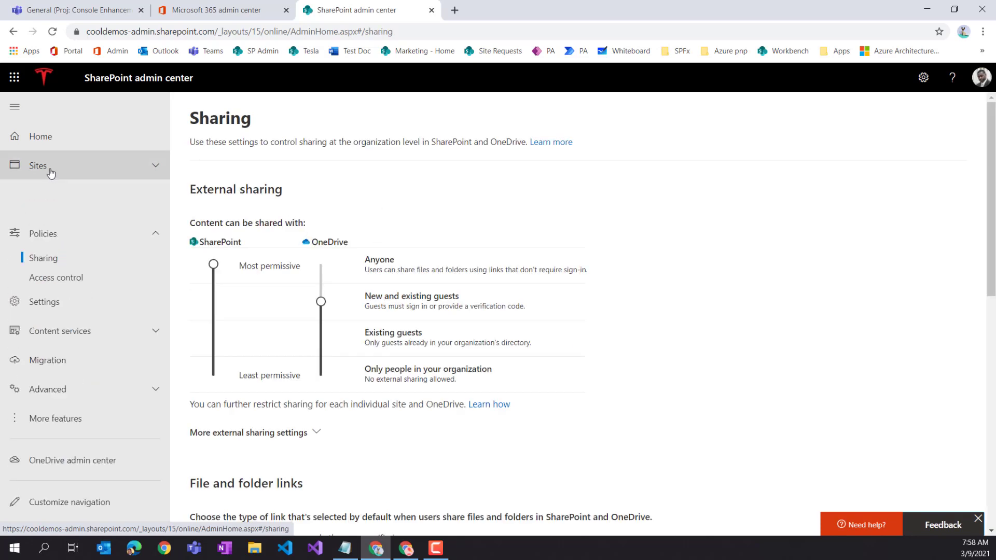
click(50, 190)
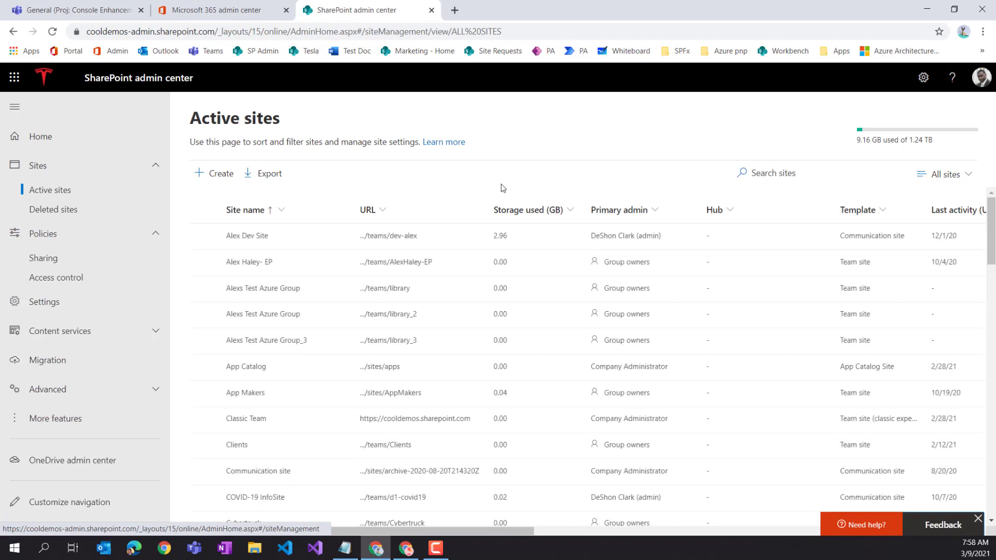
click(777, 174)
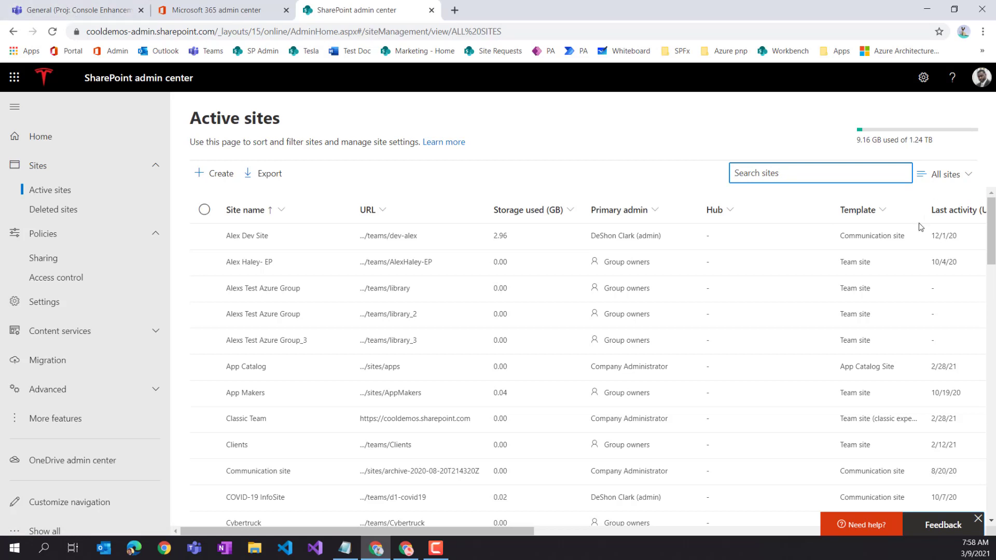
text(console)
key(Return)
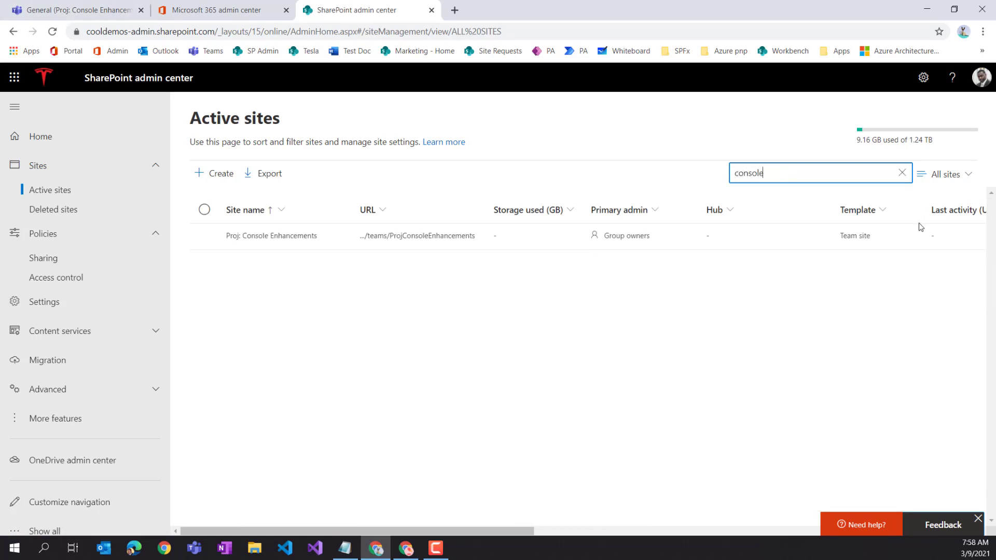
click(205, 237)
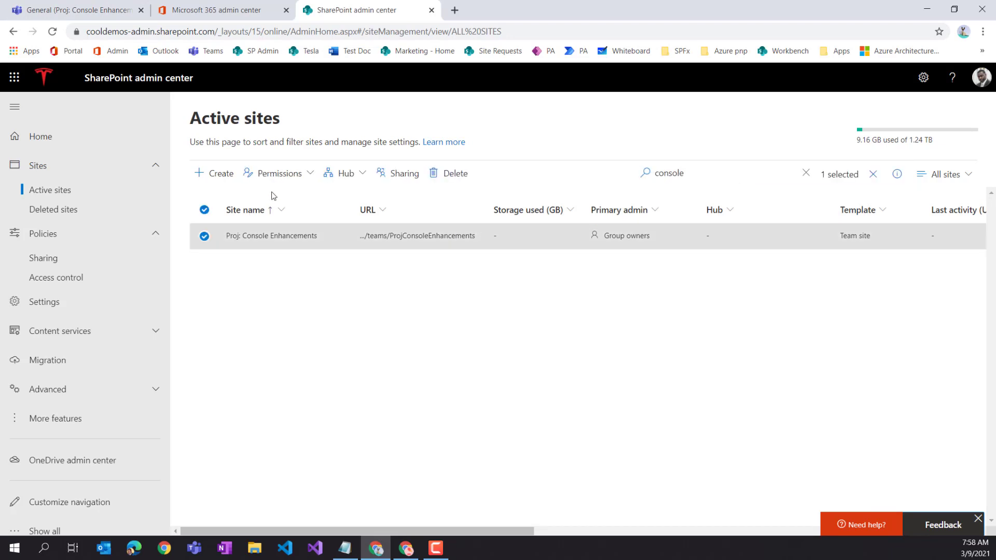
- Override the organization default and save the site's default sharing link as Specific people
click(304, 176)
click(395, 177)
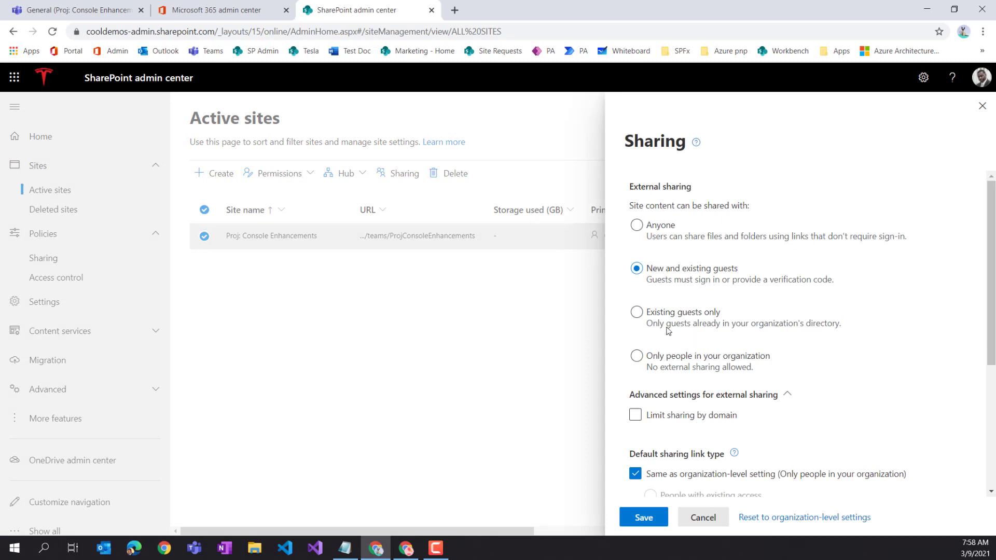
scroll(685, 355, down, 4)
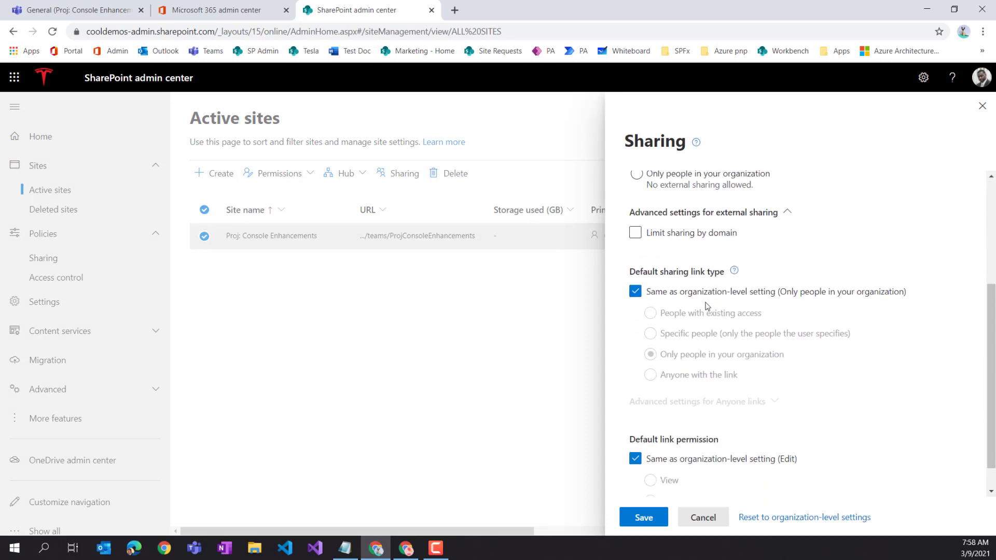
click(635, 291)
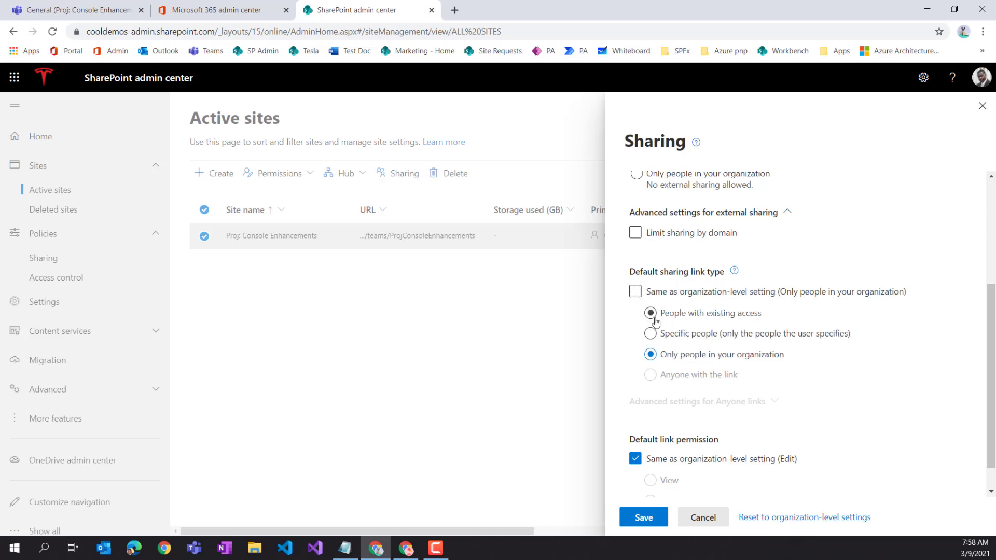
click(651, 334)
scroll(679, 379, down, 1)
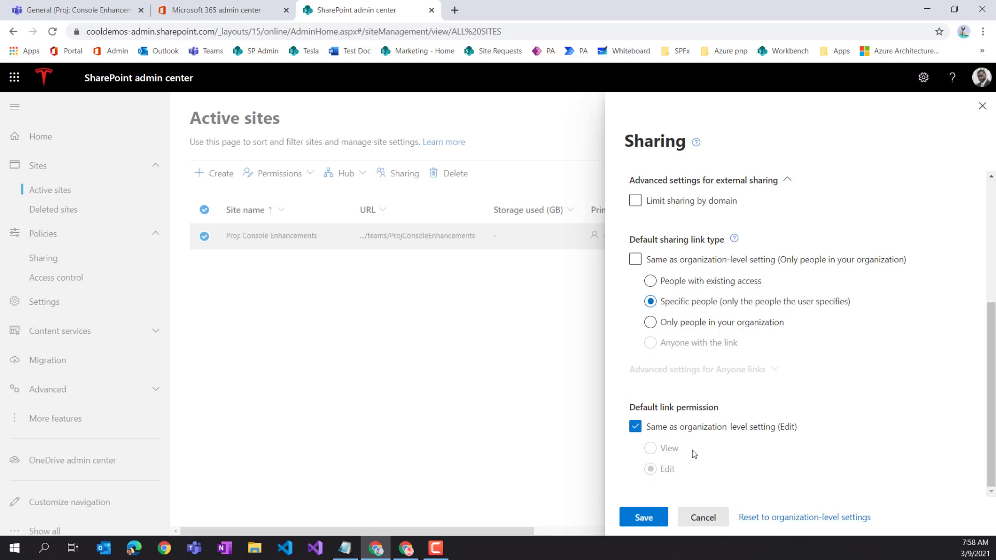
click(644, 518)
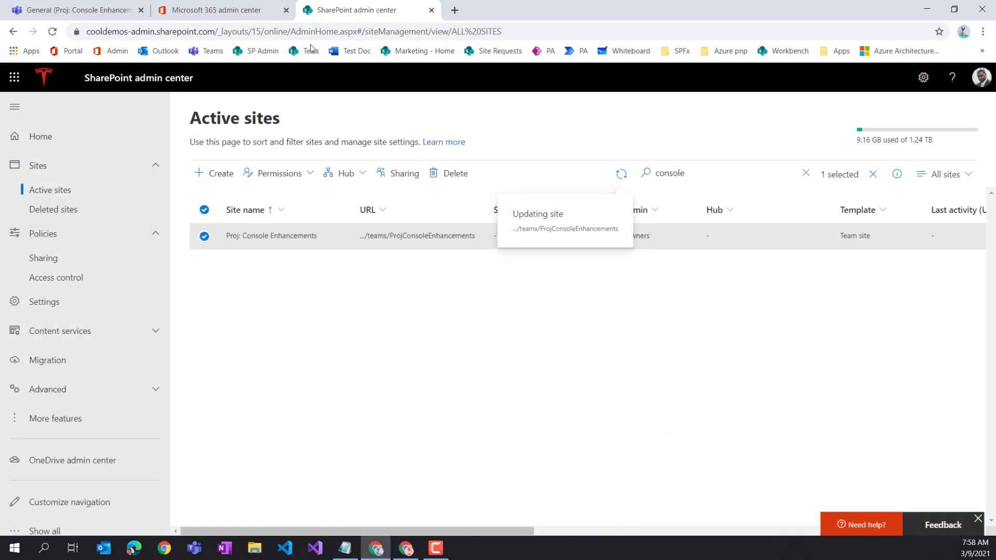
click(205, 11)
- Open the General channel's files in SharePoint and show the Private folder's access settings
click(99, 20)
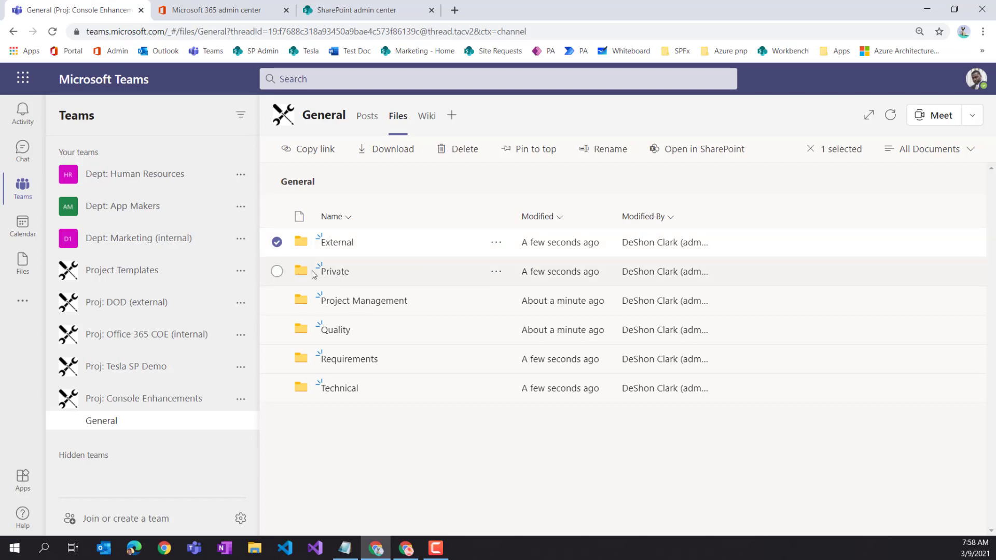
click(683, 150)
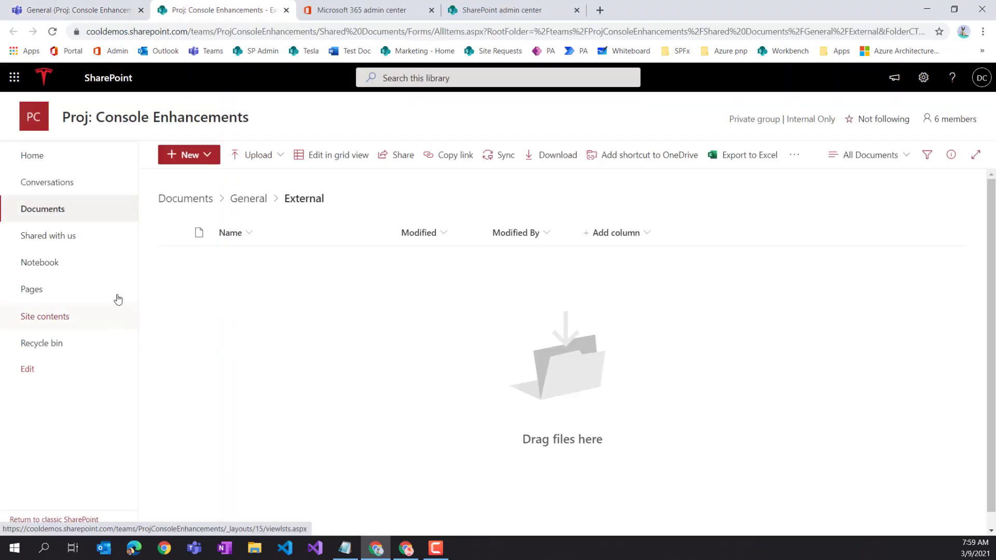
click(249, 199)
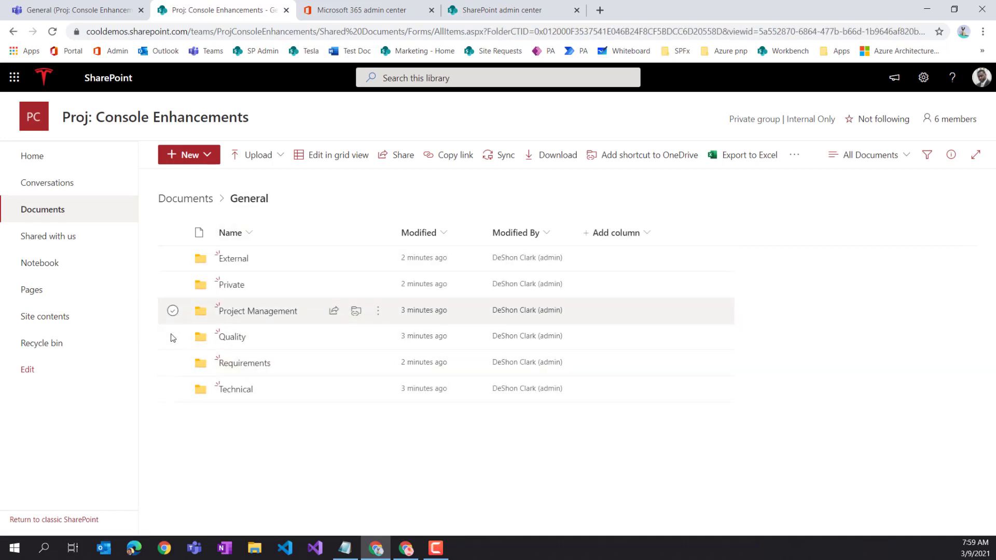
click(172, 284)
click(379, 284)
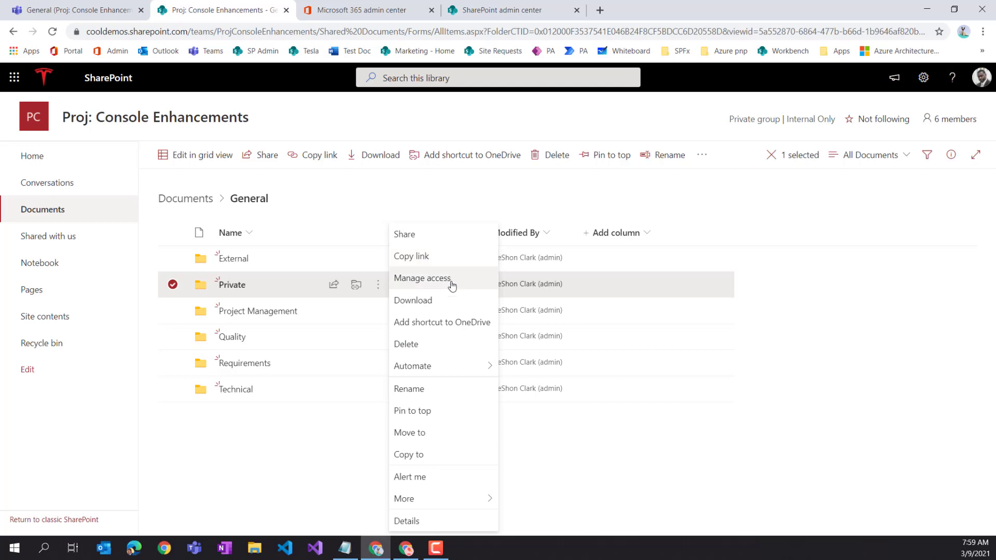
click(431, 284)
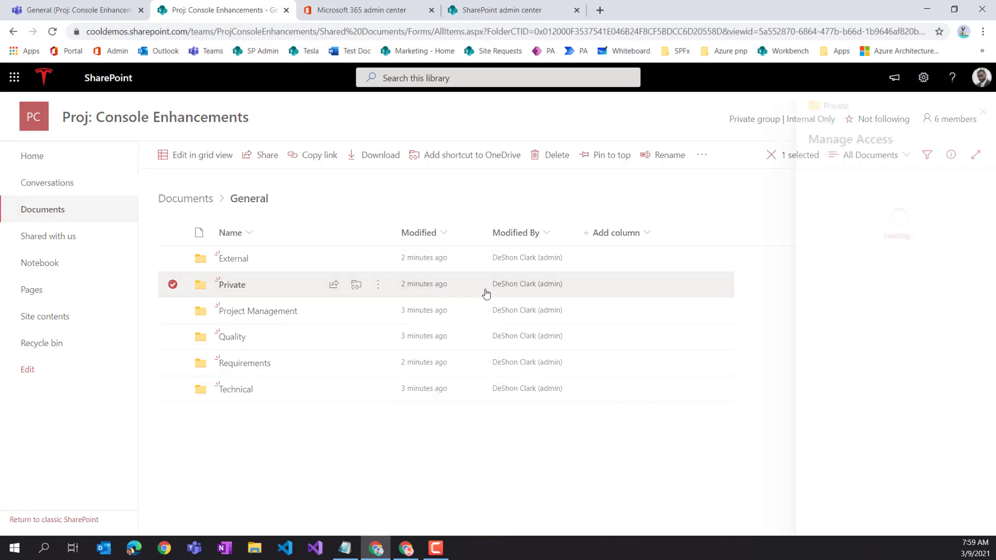
- Stop sharing the Private folder with the Visitors and Members groups, then close the panel
click(972, 379)
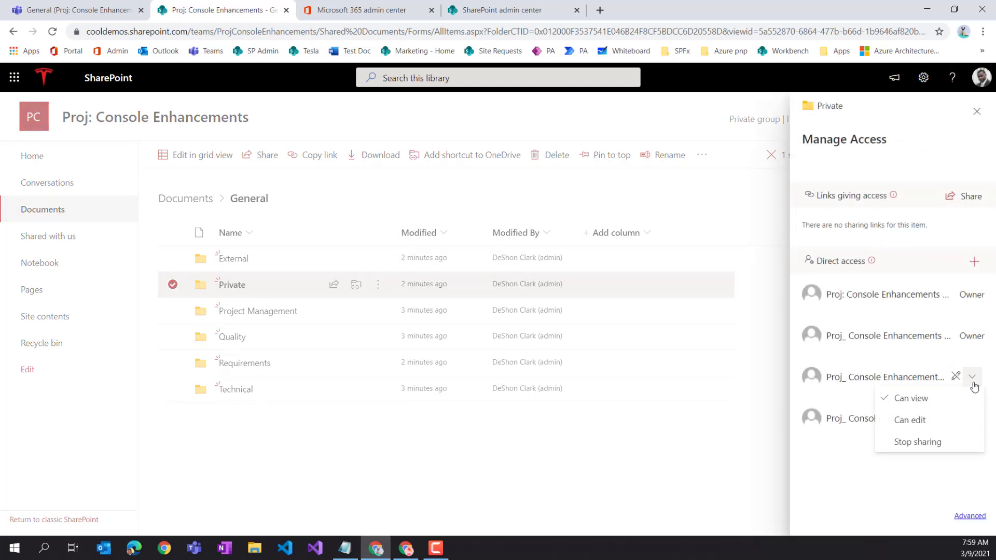
click(845, 446)
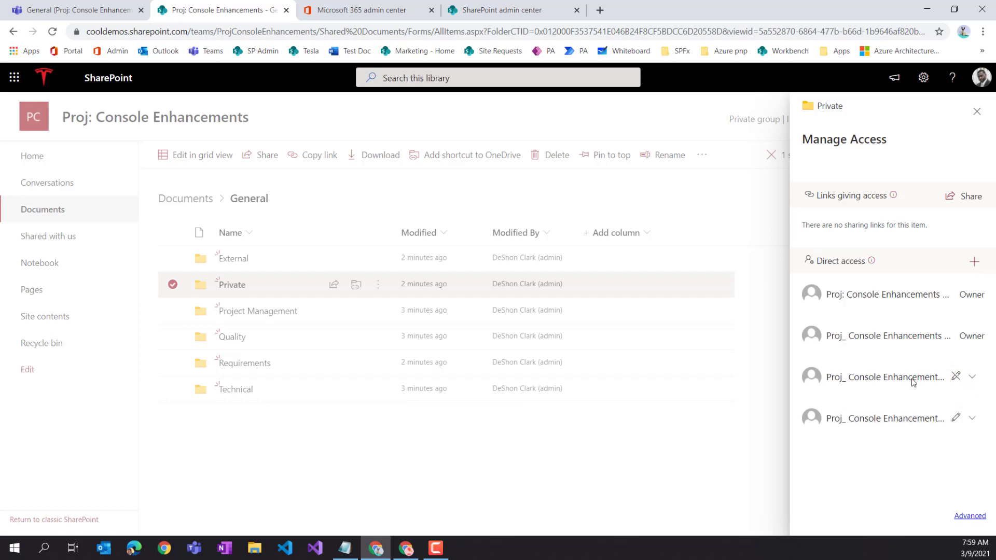
click(972, 377)
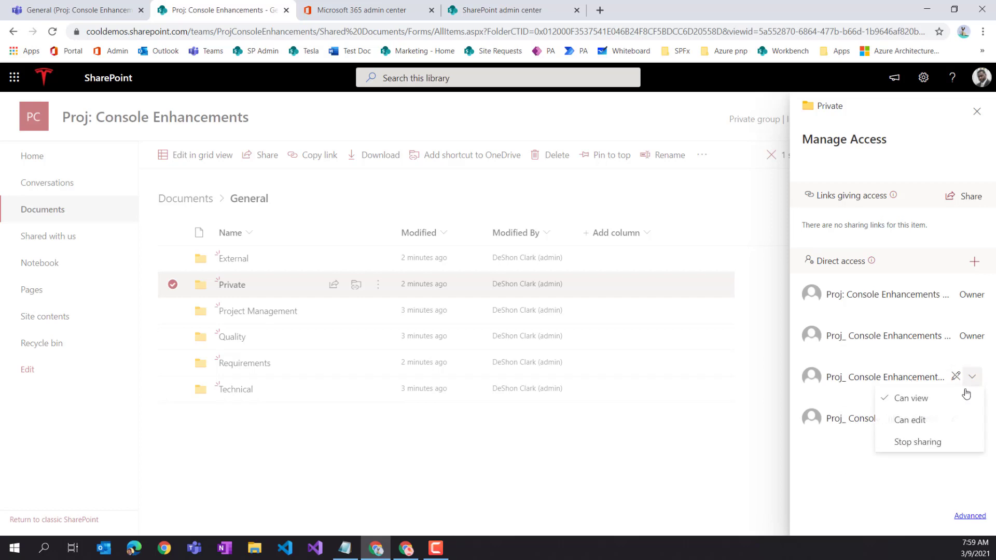
click(916, 442)
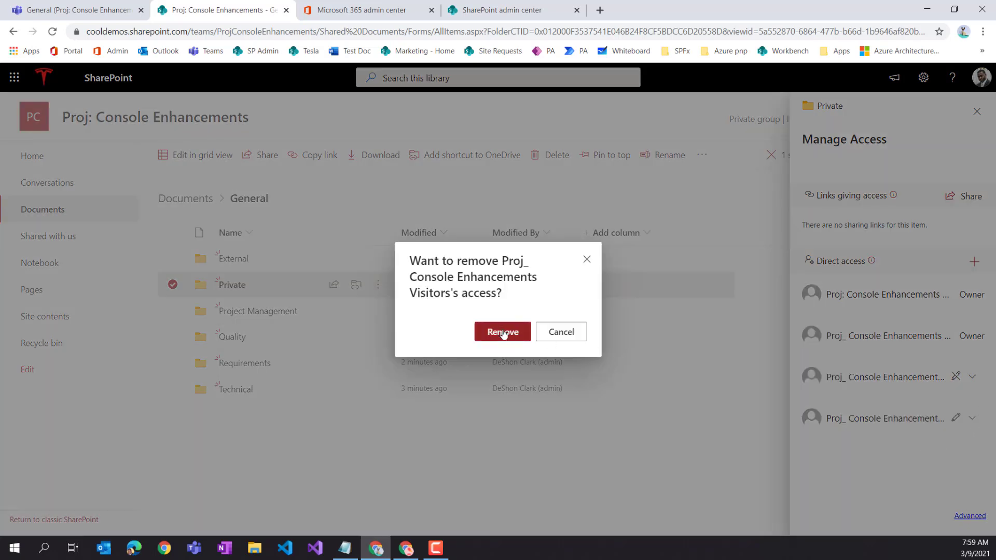
key(Return)
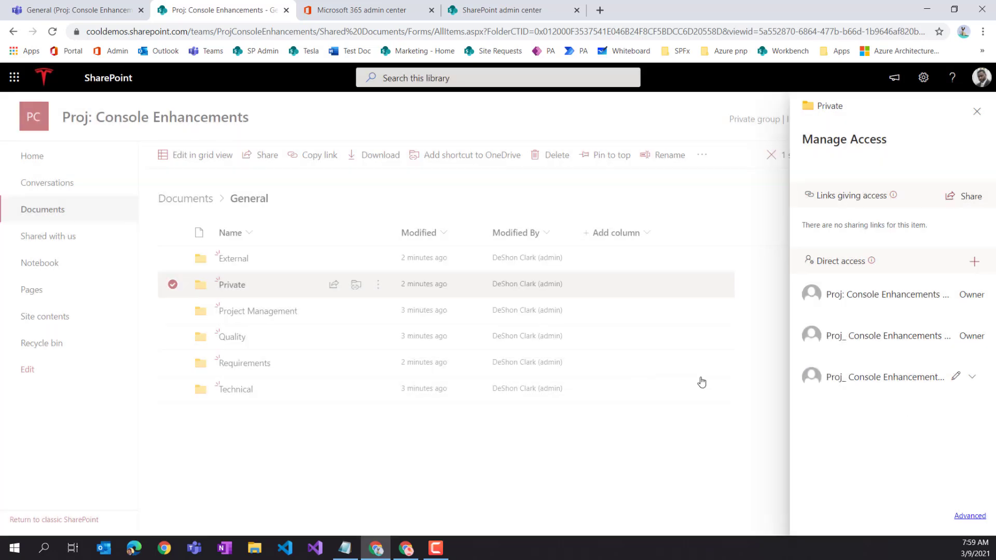
click(973, 377)
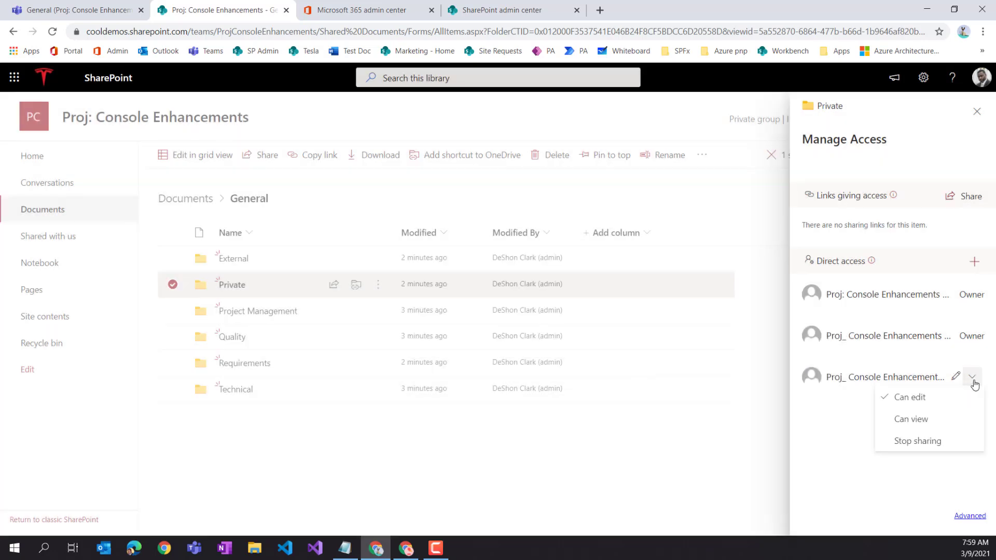
click(938, 441)
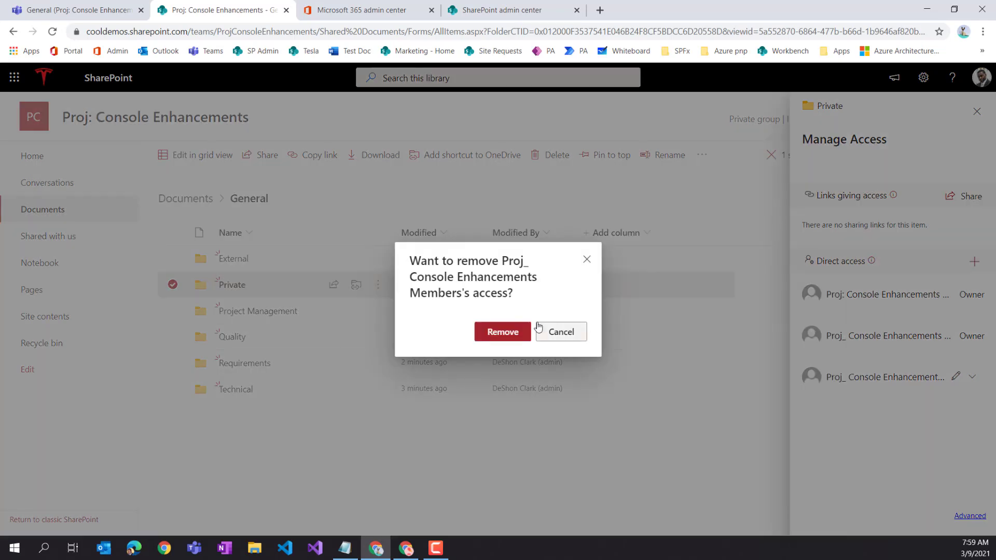
click(506, 335)
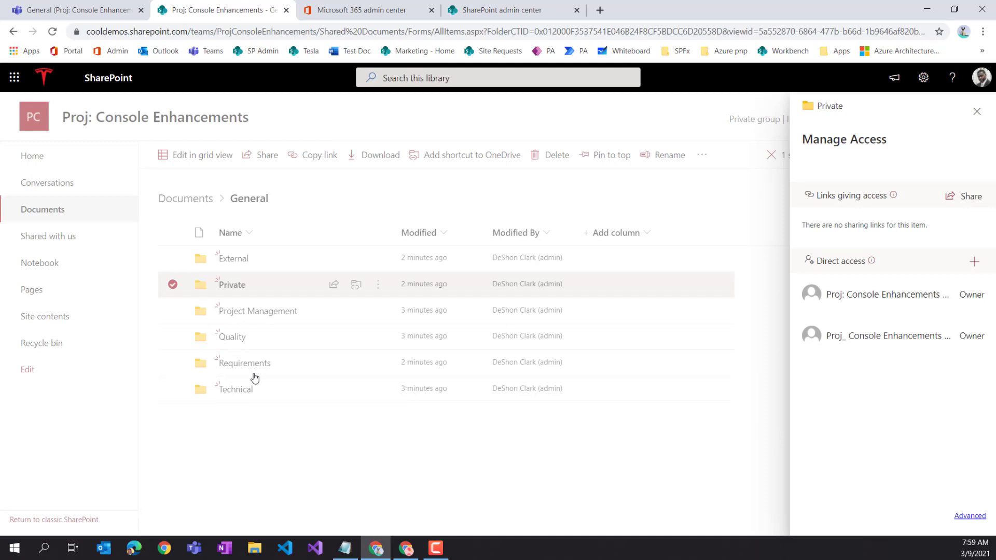
click(977, 111)
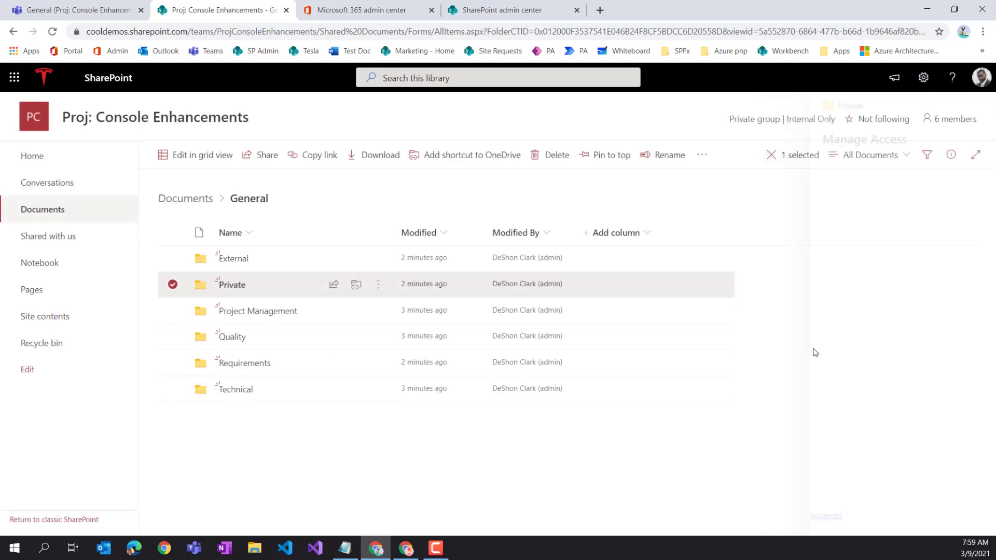
- Set the Members group to Can view on the Project Management folder, then return to Teams
click(172, 310)
click(172, 310)
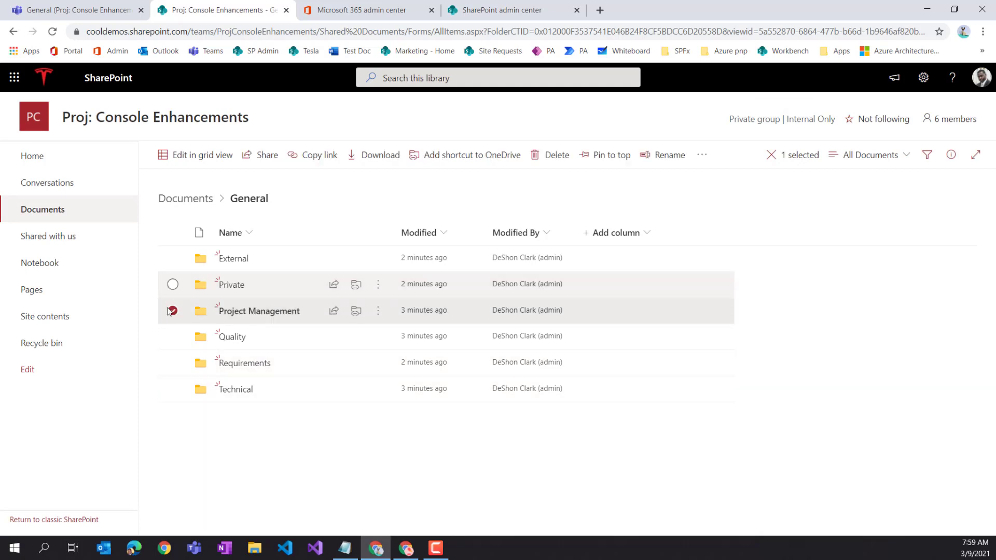
click(378, 311)
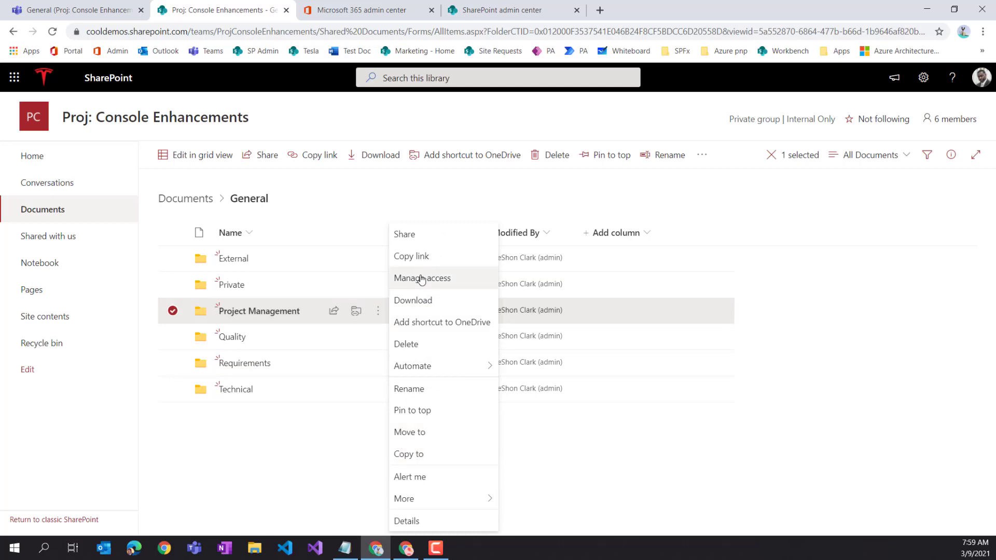
key(Escape)
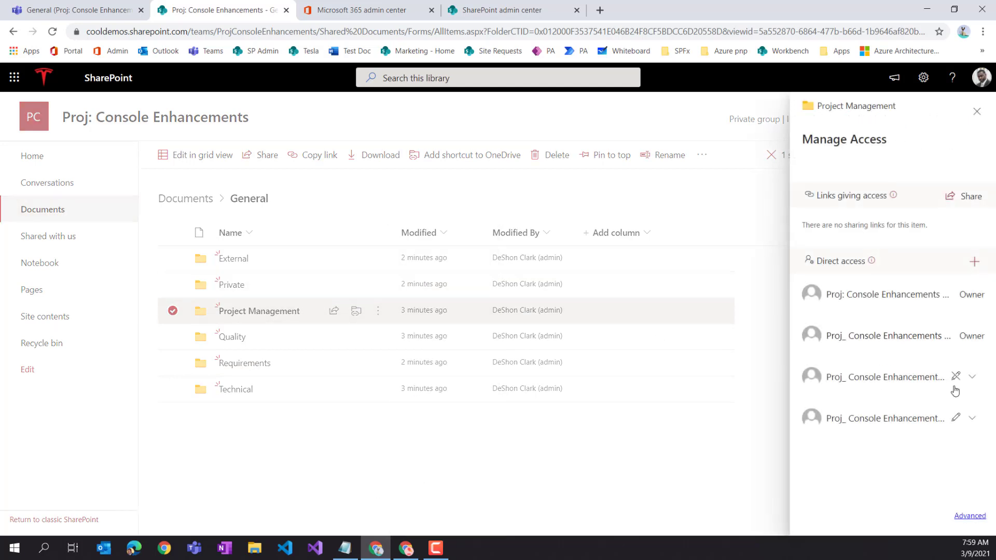
click(968, 382)
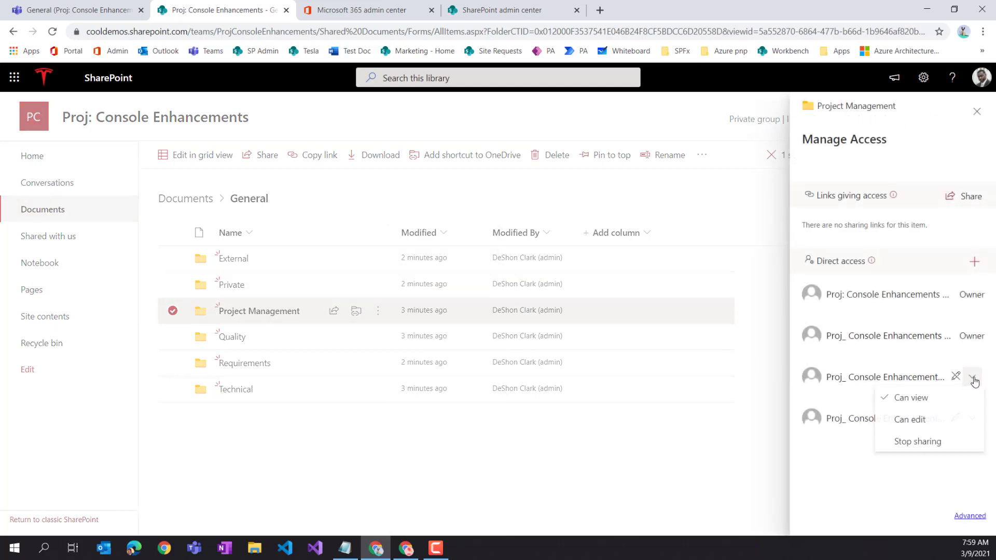
click(926, 403)
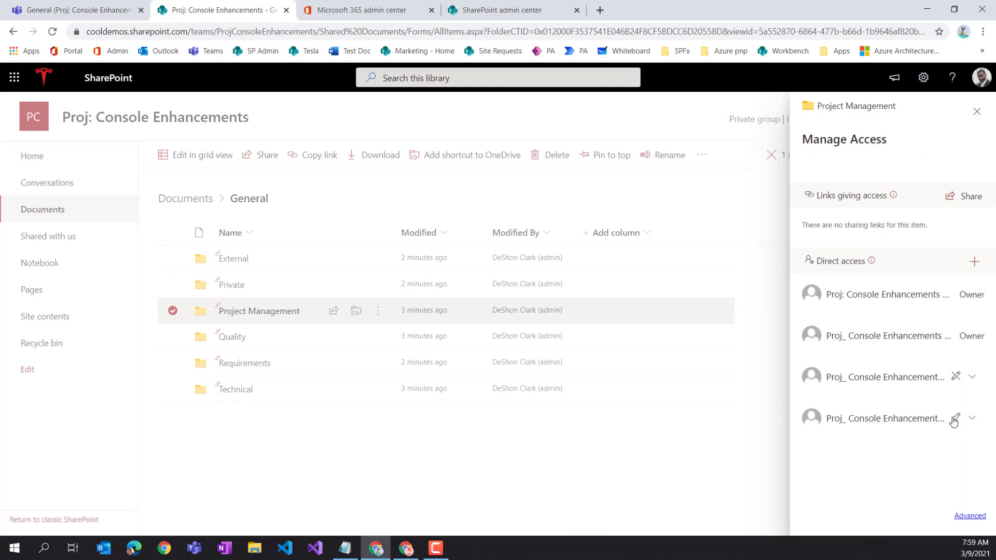
click(972, 421)
click(926, 460)
click(976, 112)
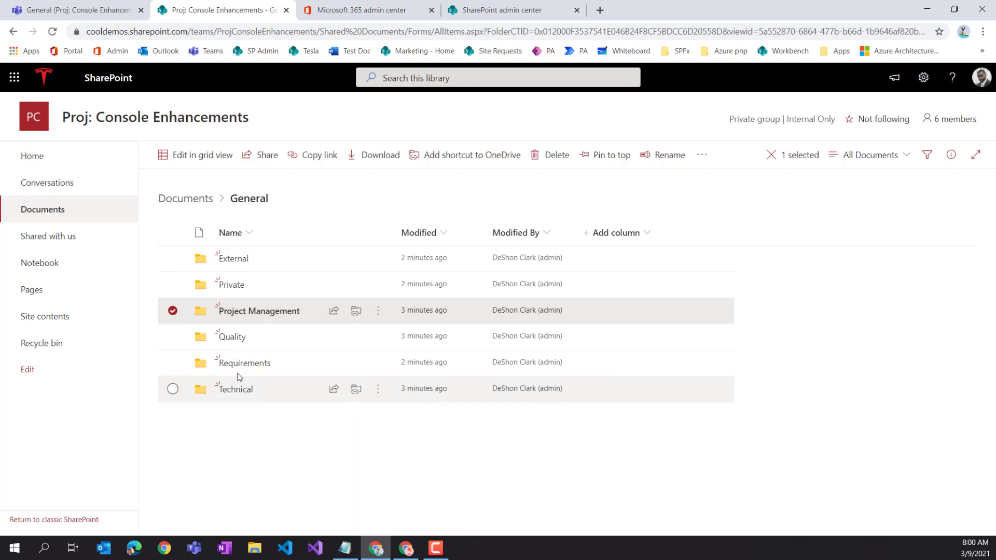
click(172, 311)
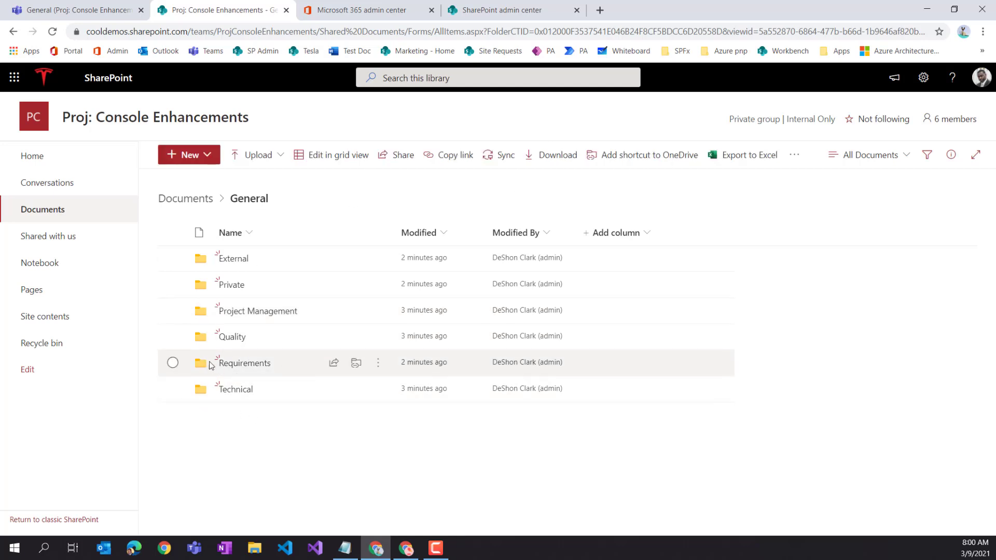
click(77, 10)
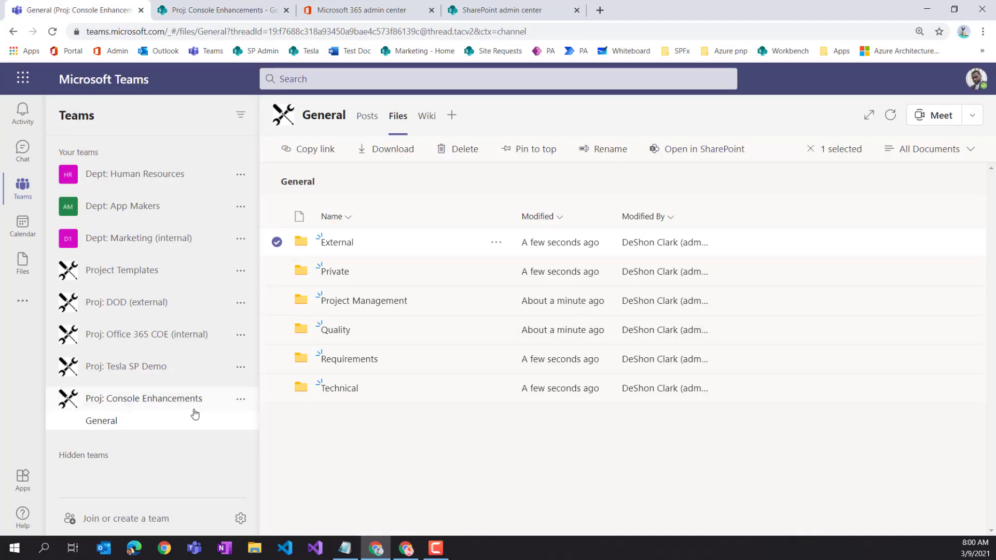
- Reload the Teams Files tab and open the General channel's files in SharePoint
click(53, 32)
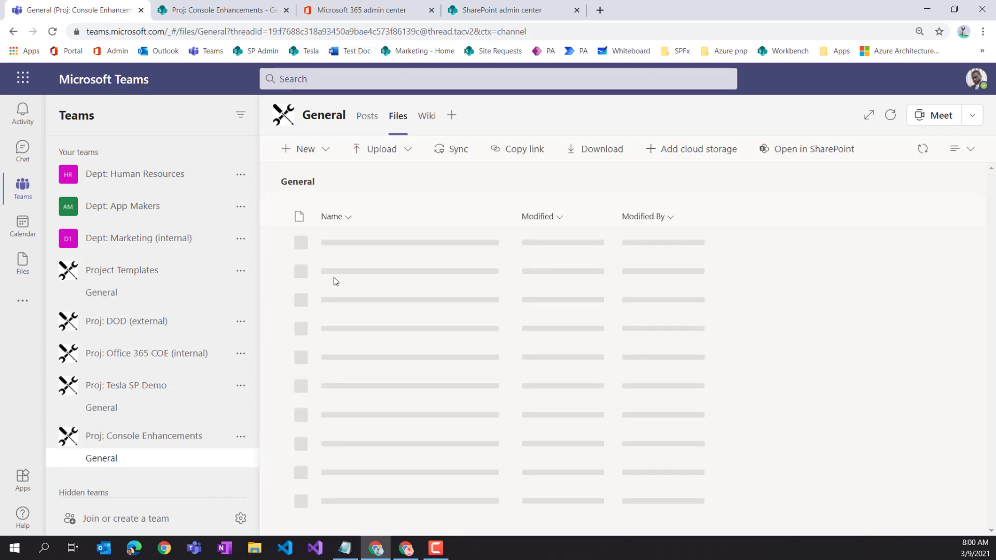
click(819, 150)
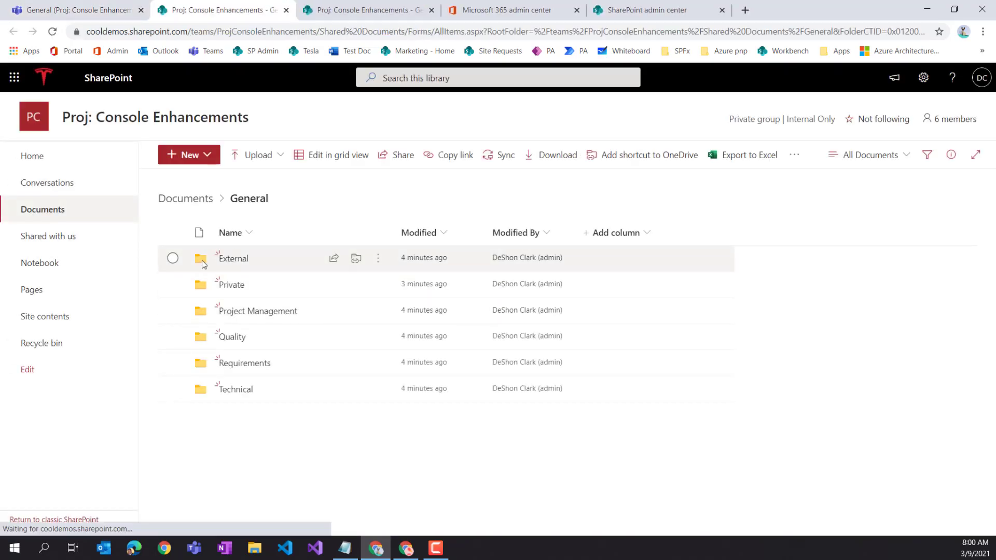
- Open the External folder's access settings and start sharing it
click(174, 261)
click(379, 262)
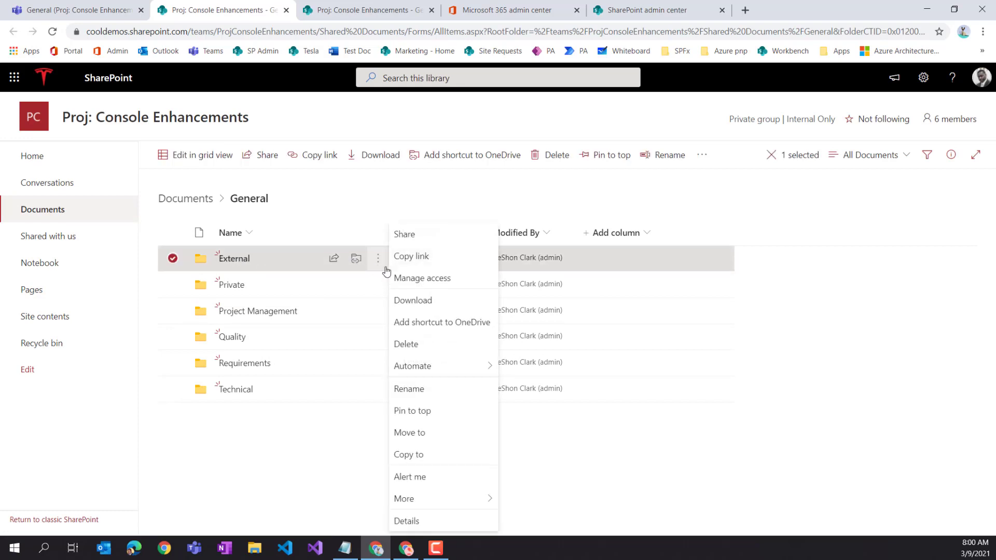
click(414, 280)
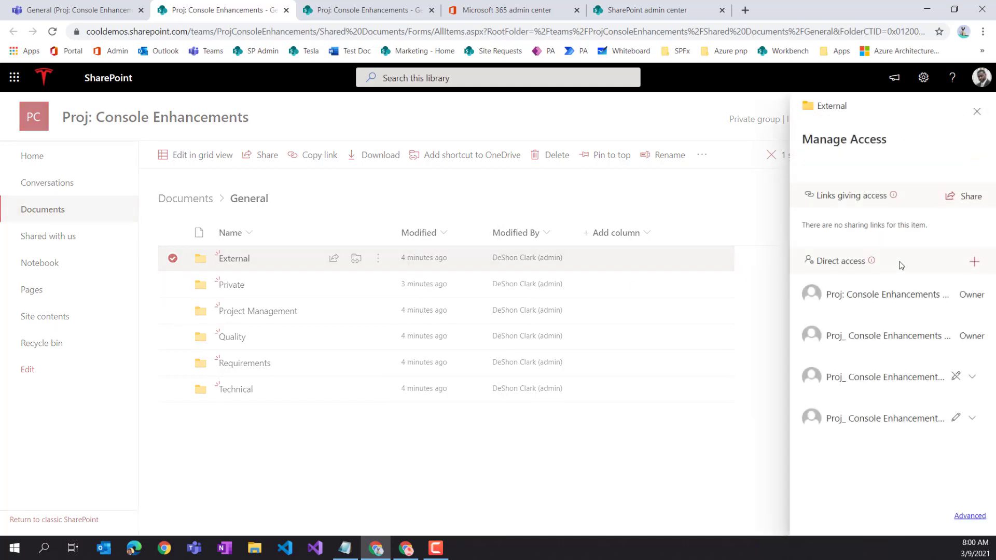
click(969, 197)
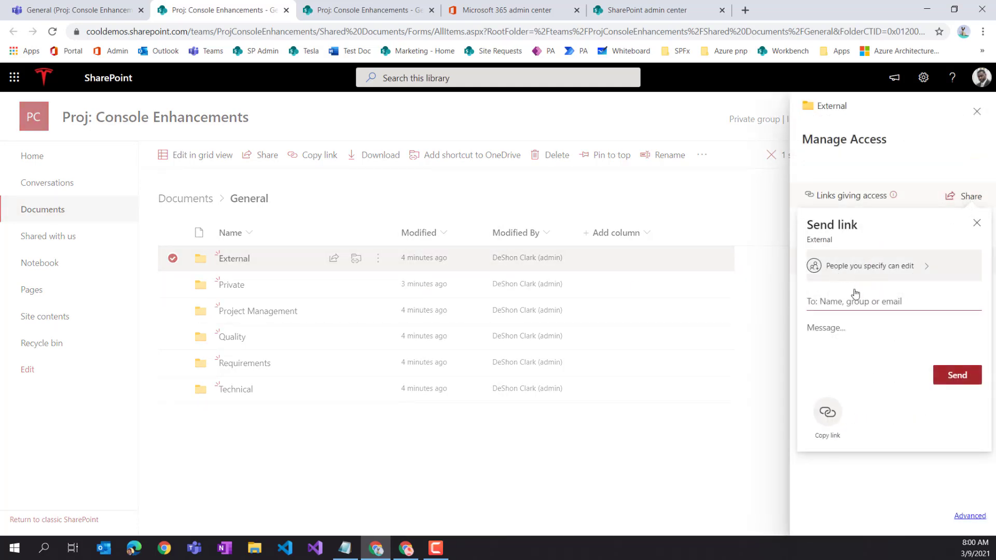
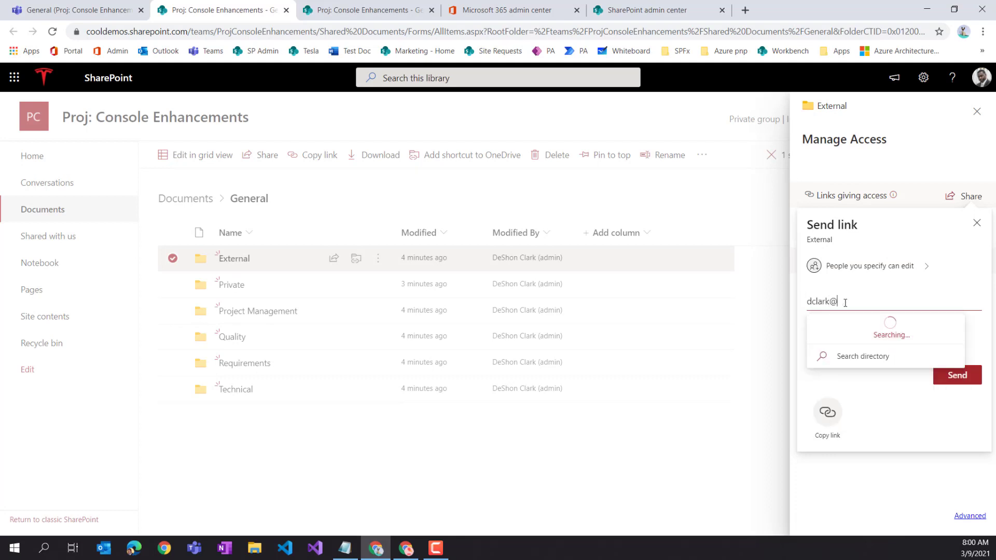
- Add the outside guest's address, then a second external address that is rejected
click(885, 332)
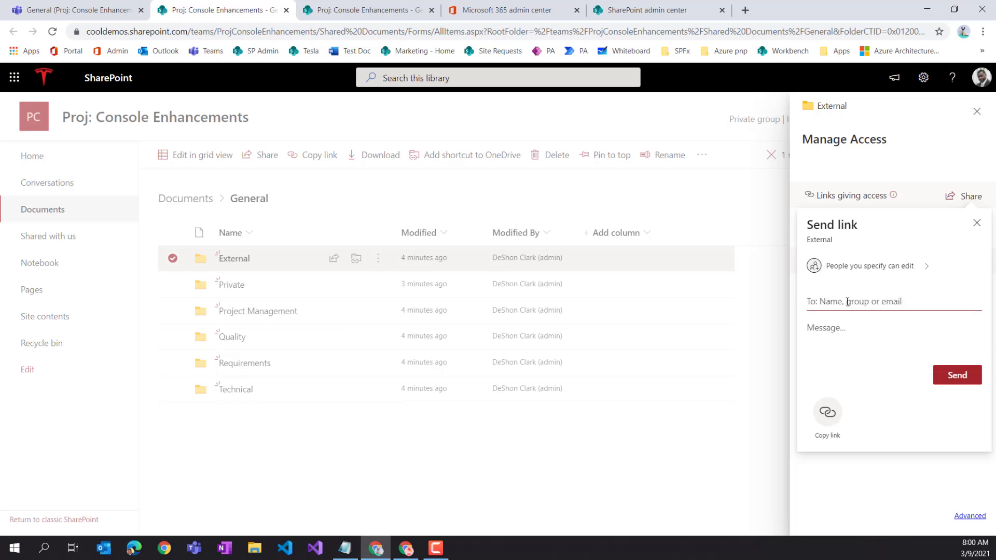
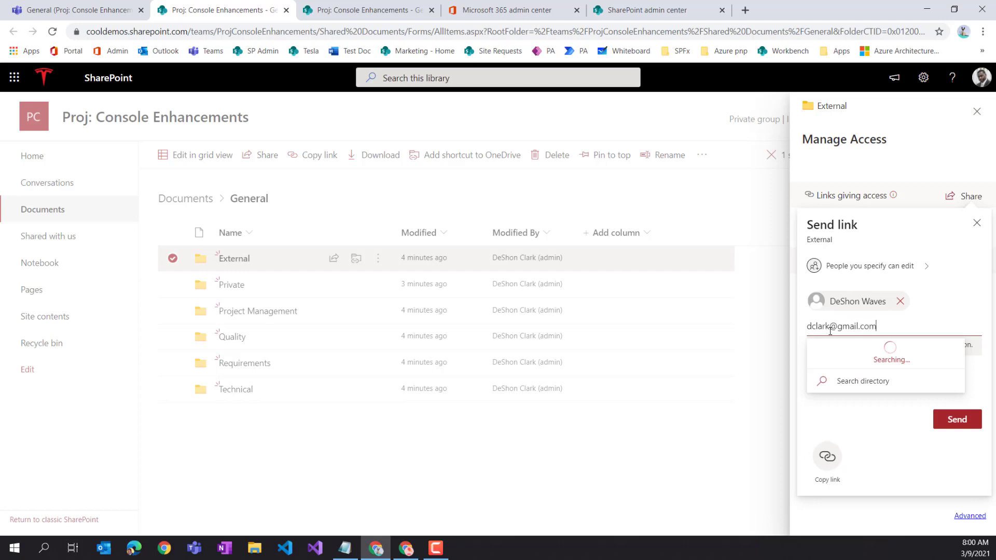
click(874, 358)
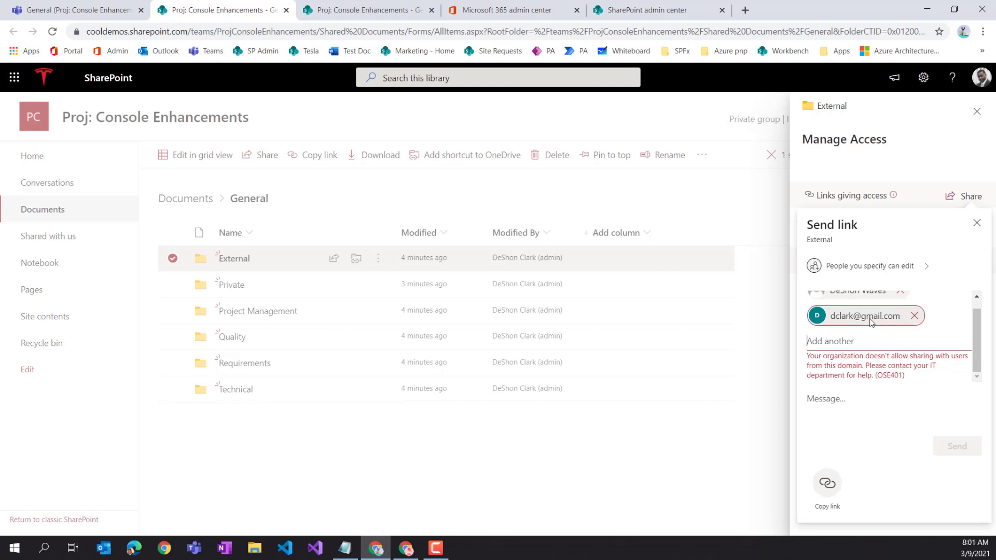
- Remove the rejected recipient, try another external address, and remove it too
click(915, 316)
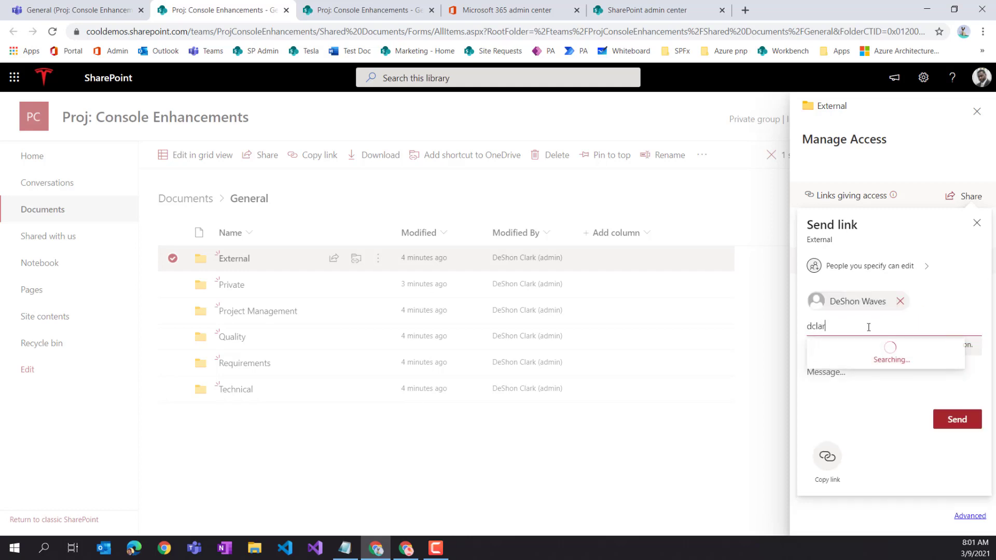
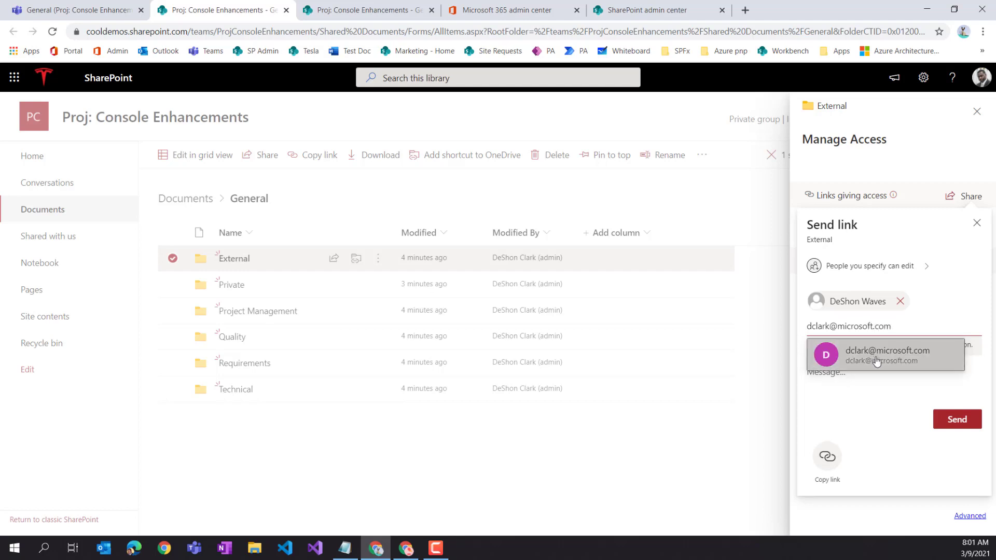
click(866, 350)
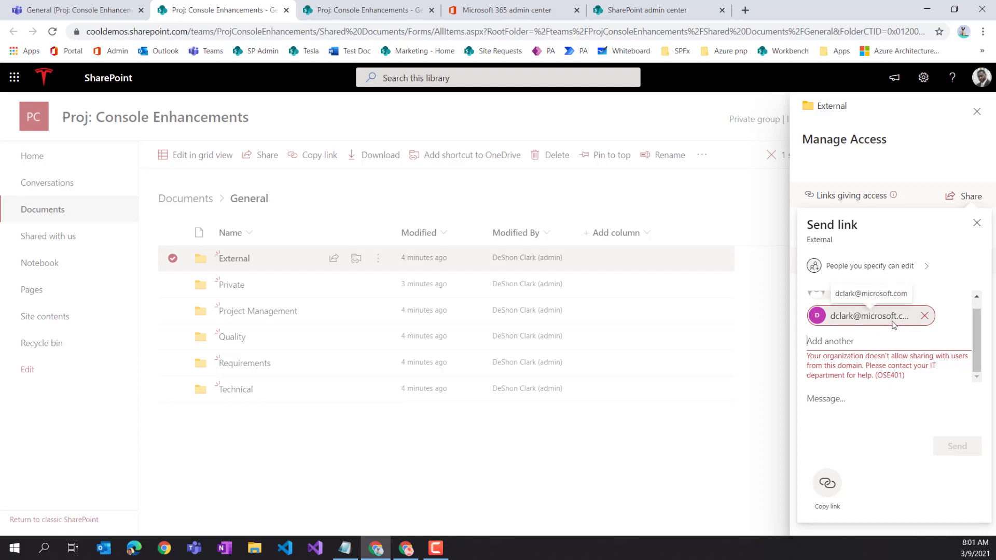
click(924, 316)
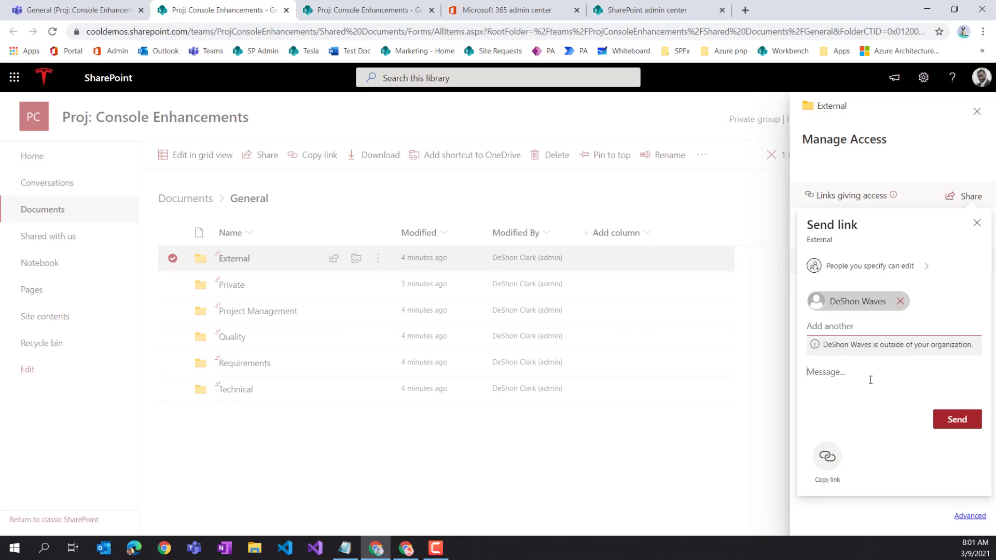
- Type a short message, send the External folder link, and close the confirmation and access panel
text(He)
click(960, 430)
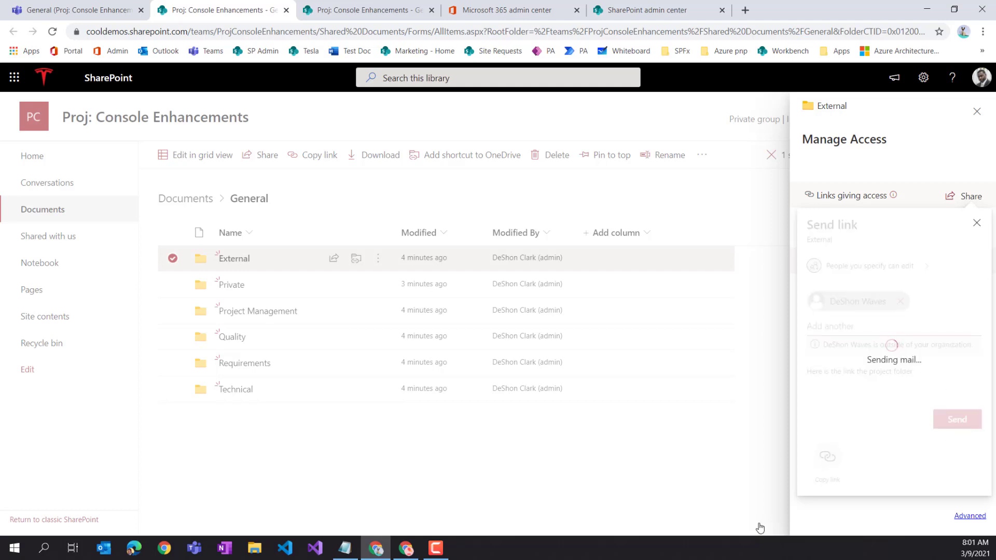
click(976, 223)
click(980, 119)
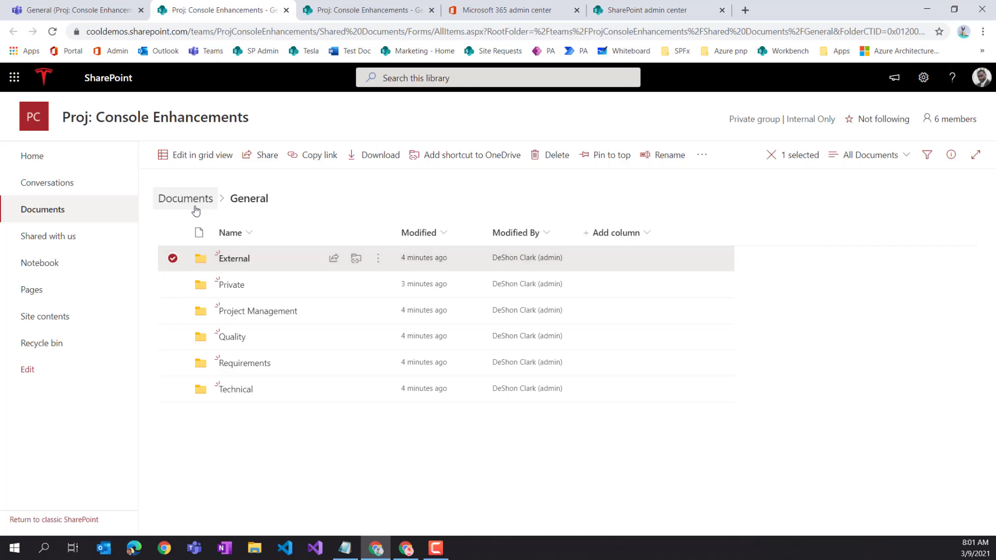
- Check the team's Files in Teams, then bring the second member's Teams window forward
click(100, 18)
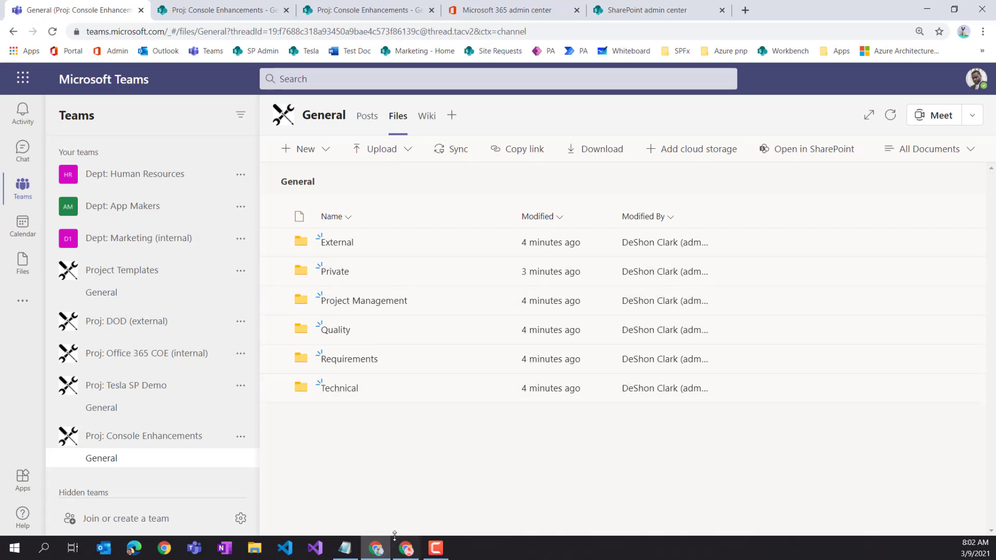
click(405, 555)
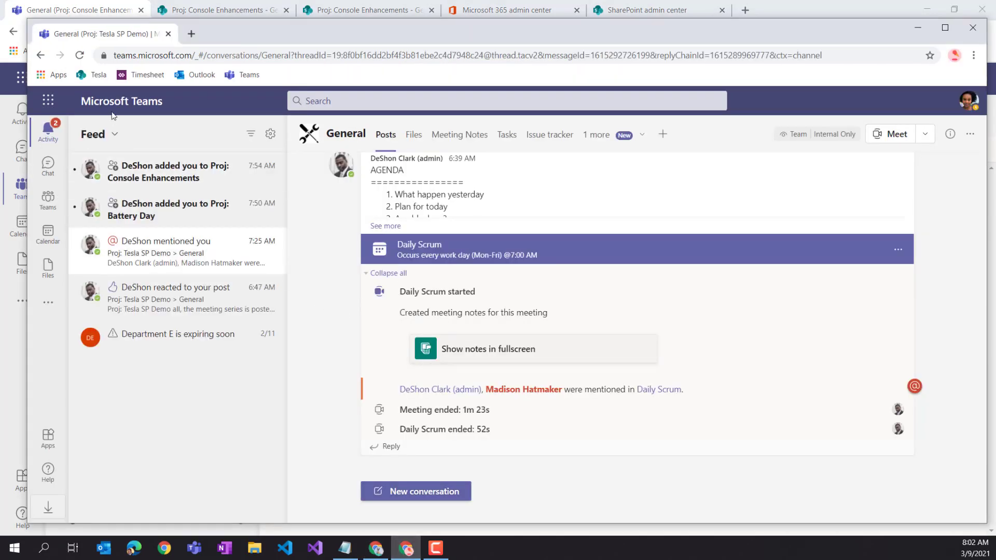
- Reload the member's Teams and drag Proj: Console Enhancements higher in the team list
click(245, 74)
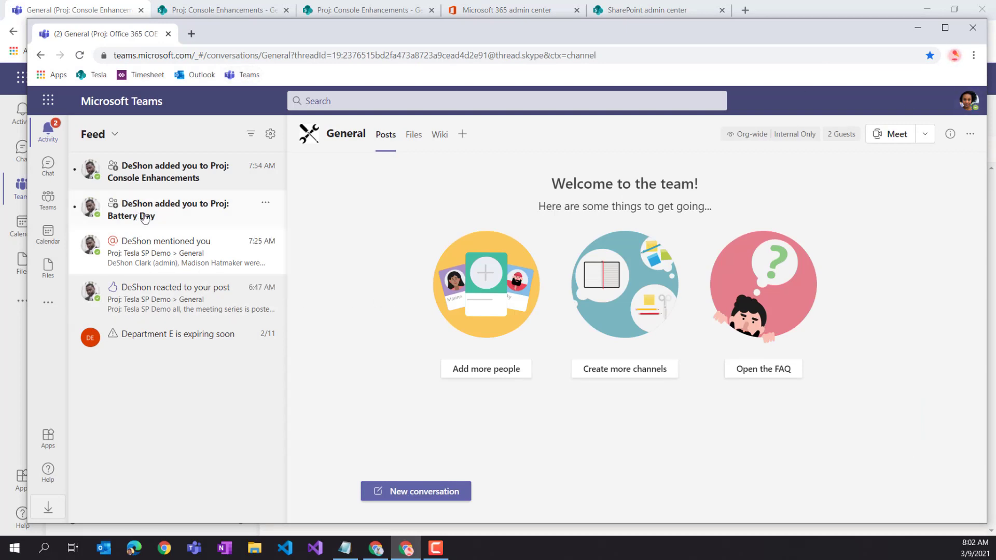
click(55, 209)
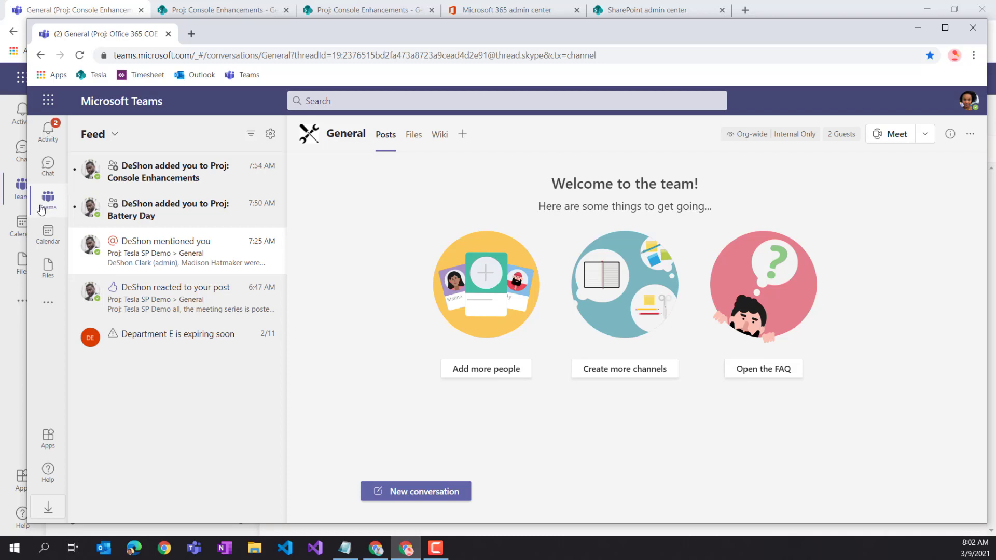
click(47, 182)
click(48, 197)
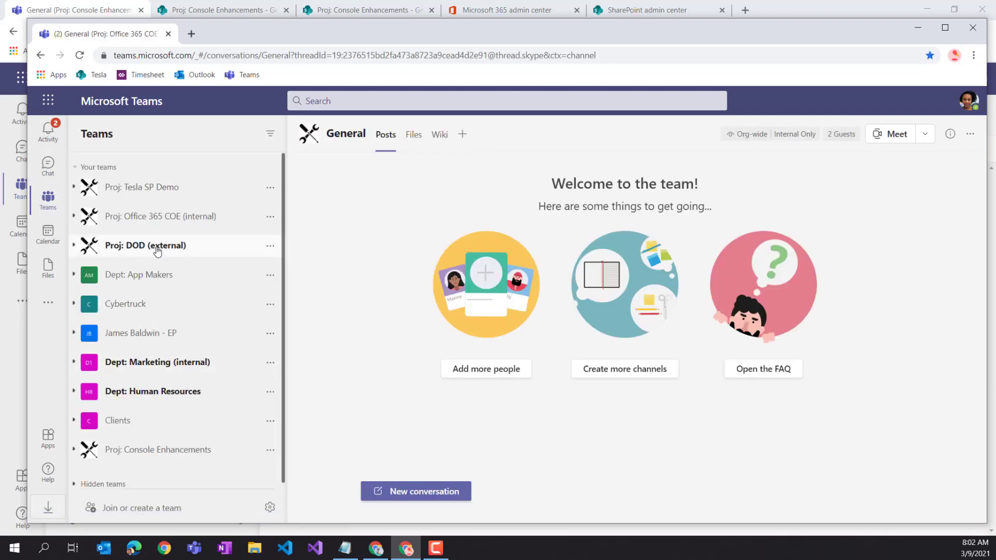
scroll(171, 242, down, 1)
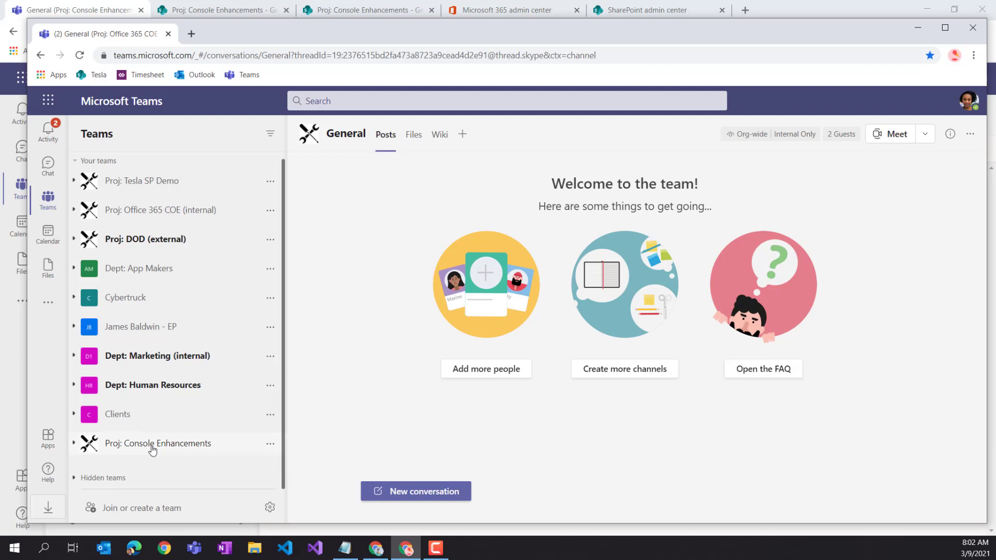
drag(149, 446, 165, 268)
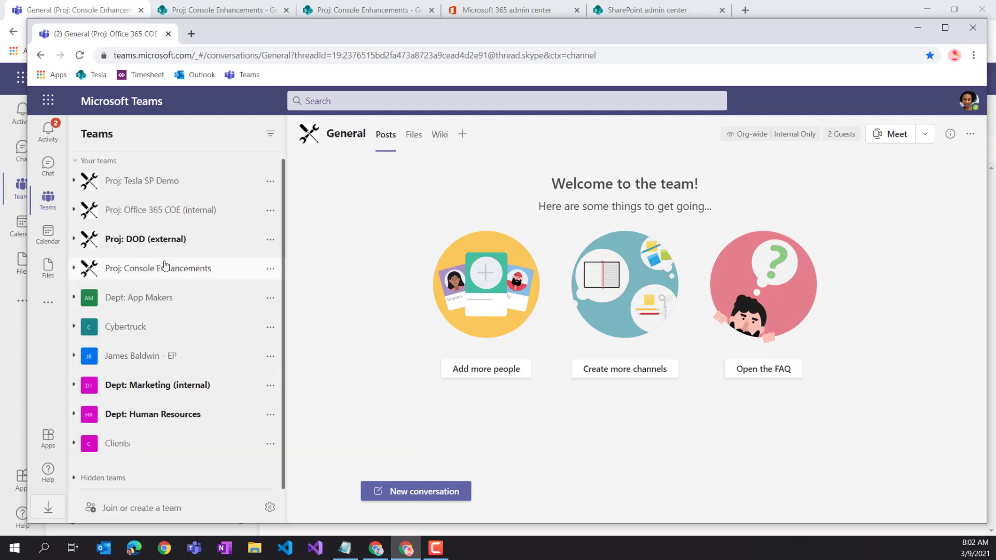
- Pin the Proj: Console Enhancements General channel and view its files
click(140, 272)
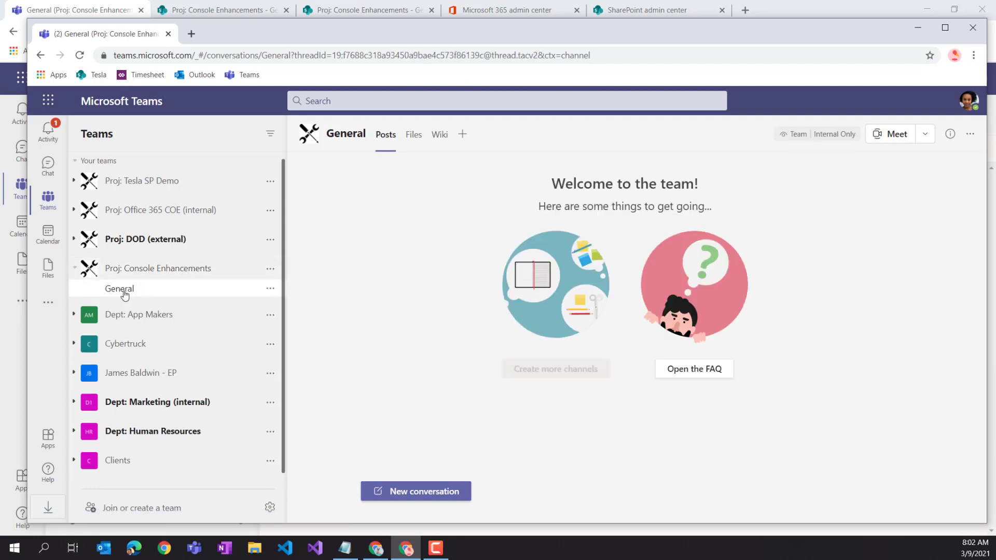
click(271, 290)
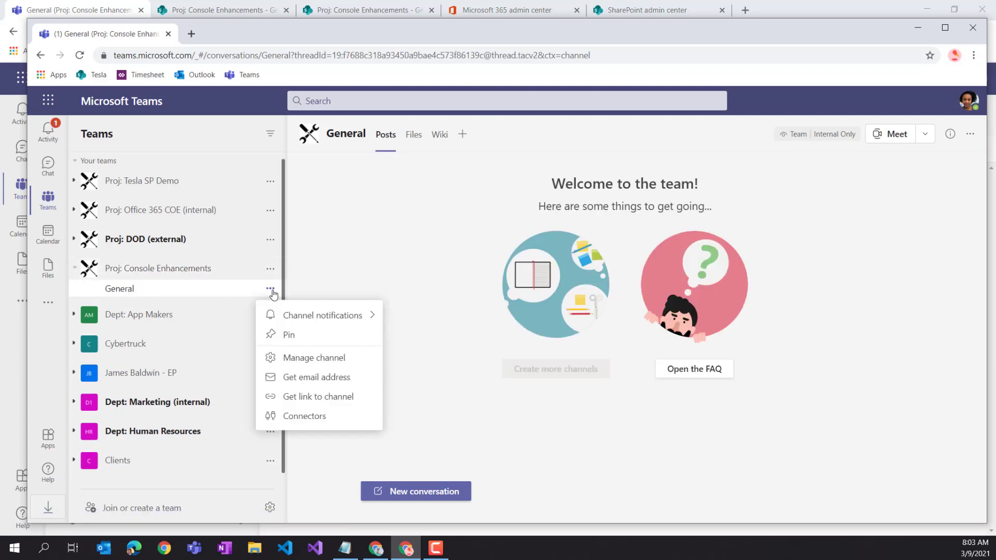
click(294, 328)
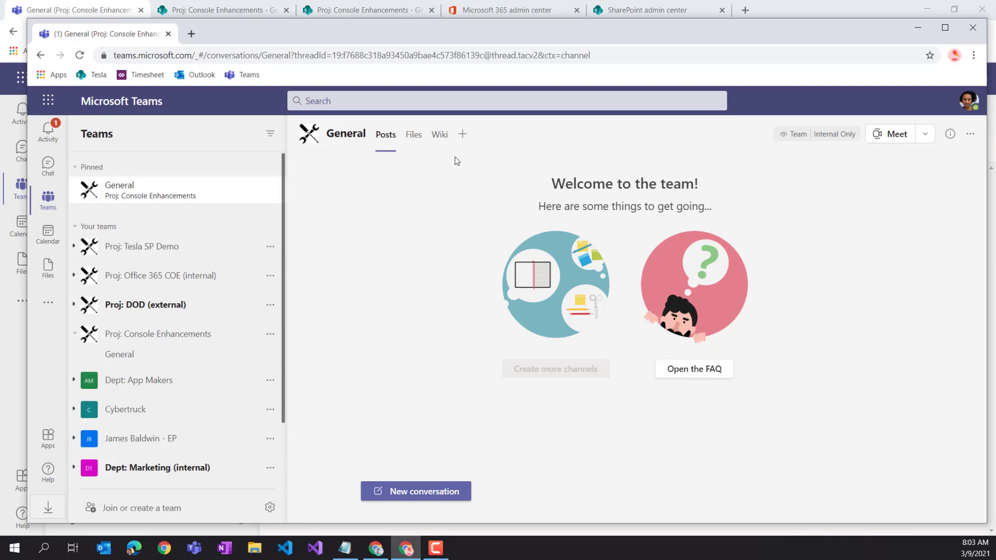
click(413, 135)
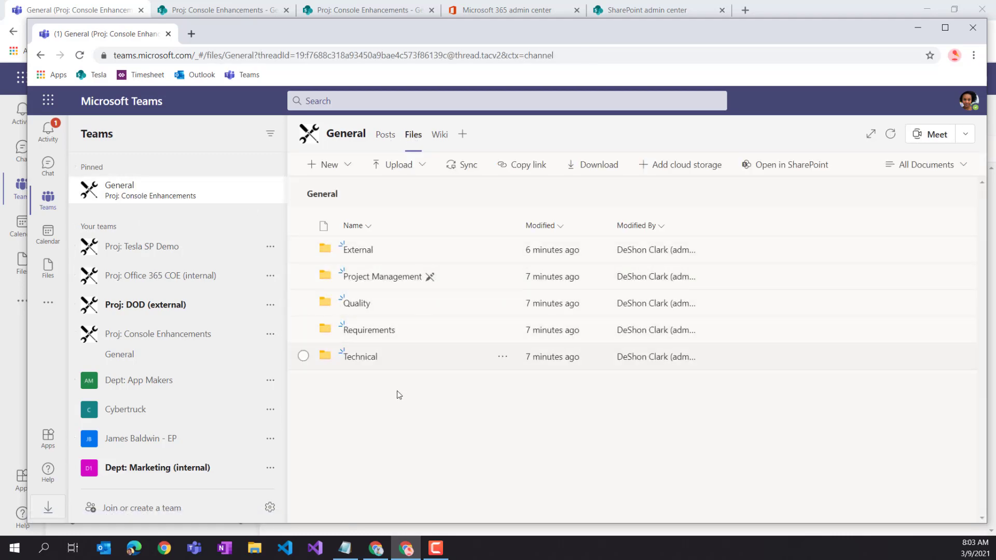
- Move the second Teams window aside, open Project Management, return to General, then switch back to the main window
drag(404, 36, 789, 38)
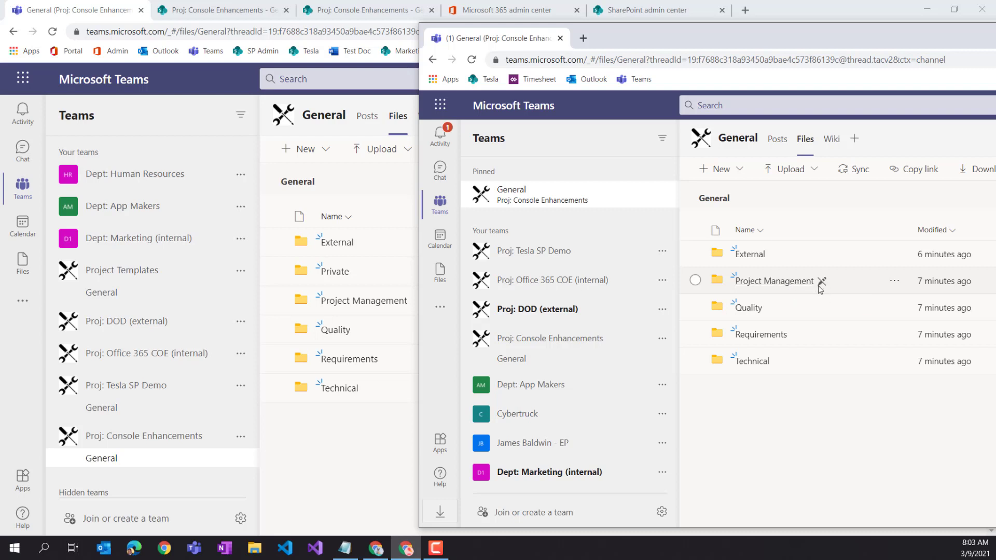
click(803, 290)
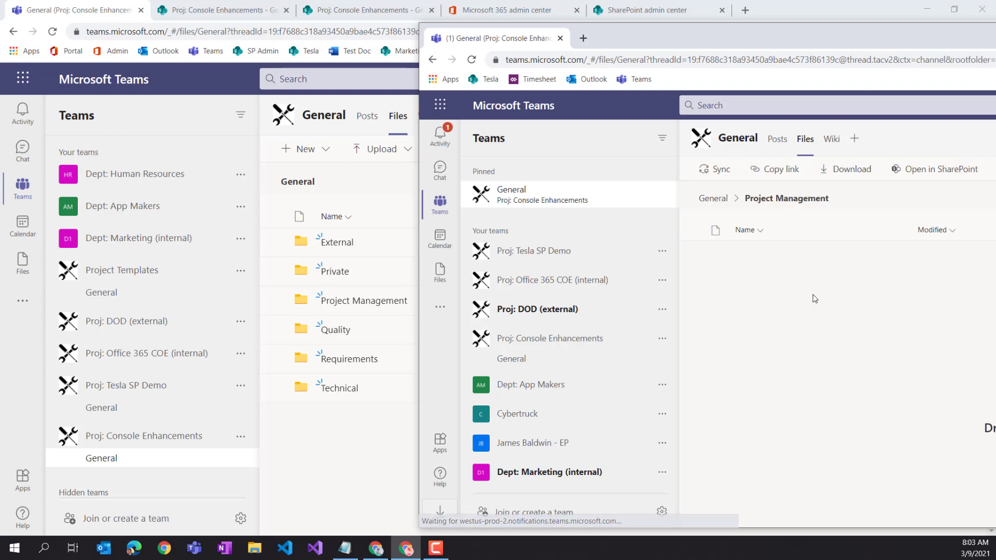
click(712, 205)
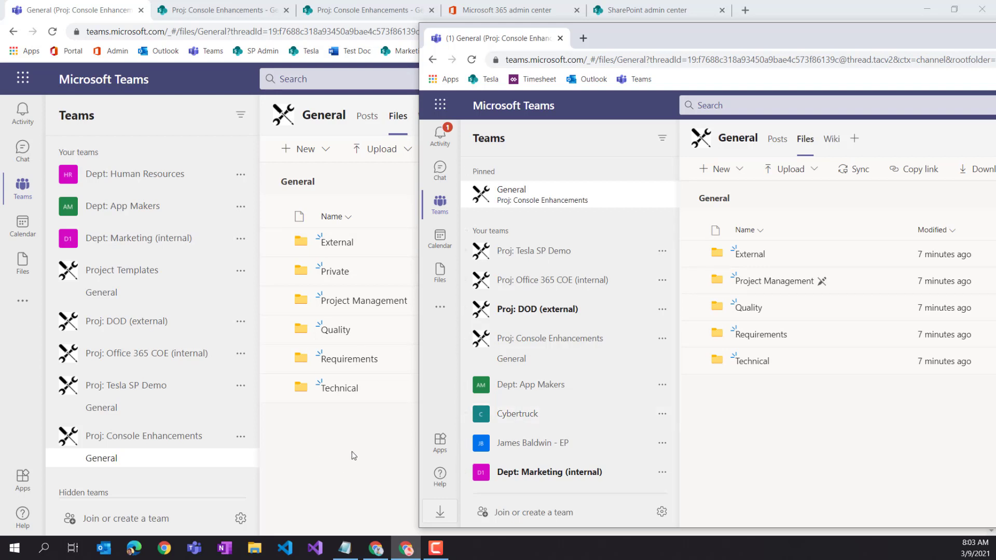
click(334, 452)
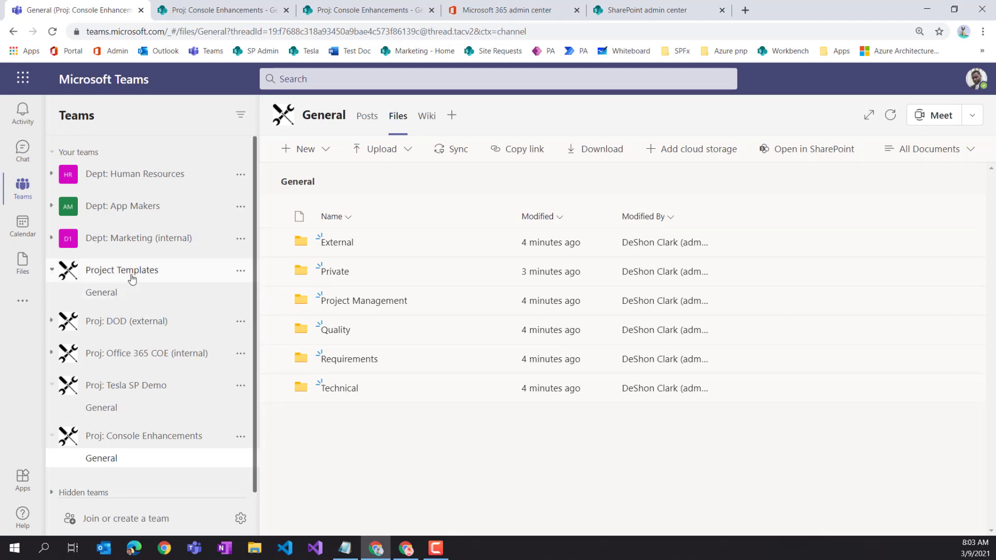
- View the General channel files of Project Templates, then of Console Enhancements
click(111, 291)
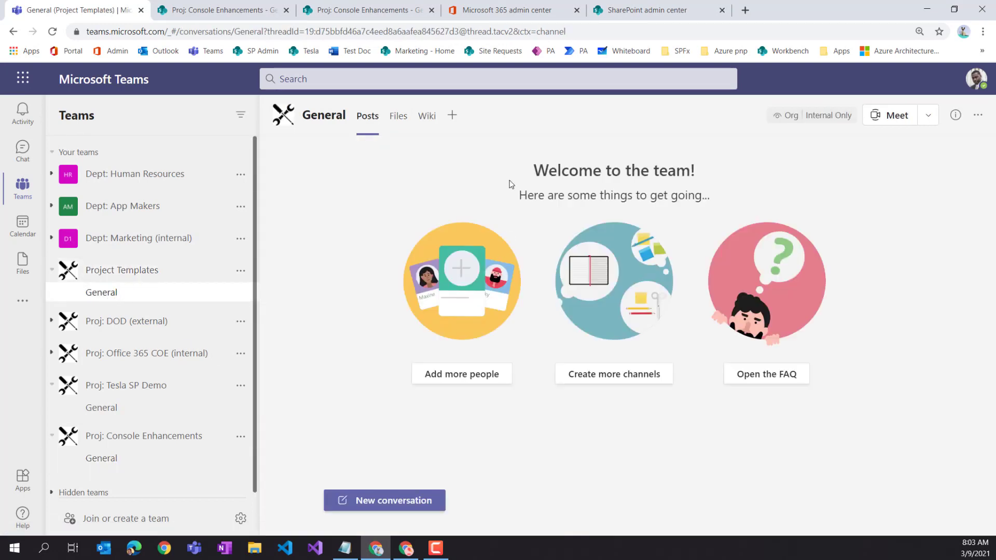
click(399, 117)
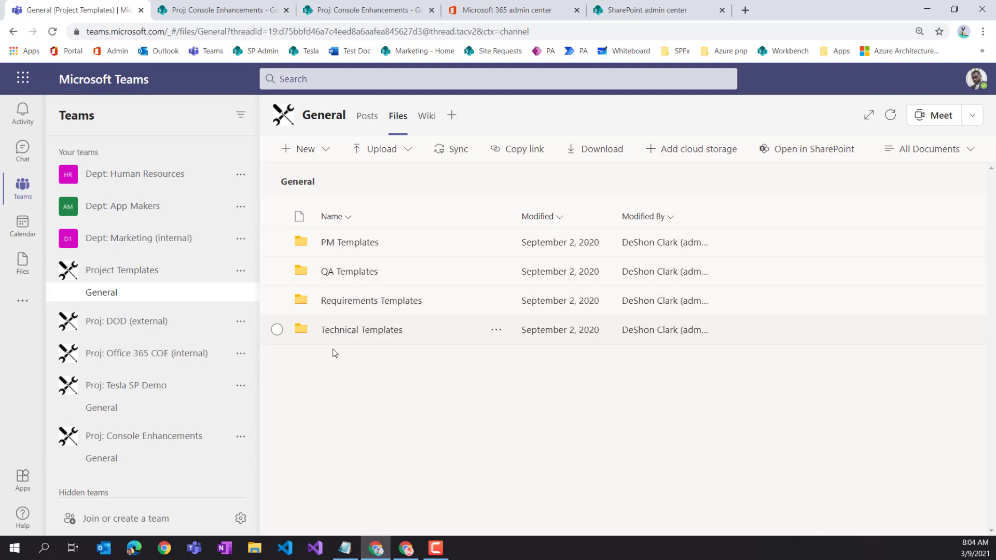
click(106, 459)
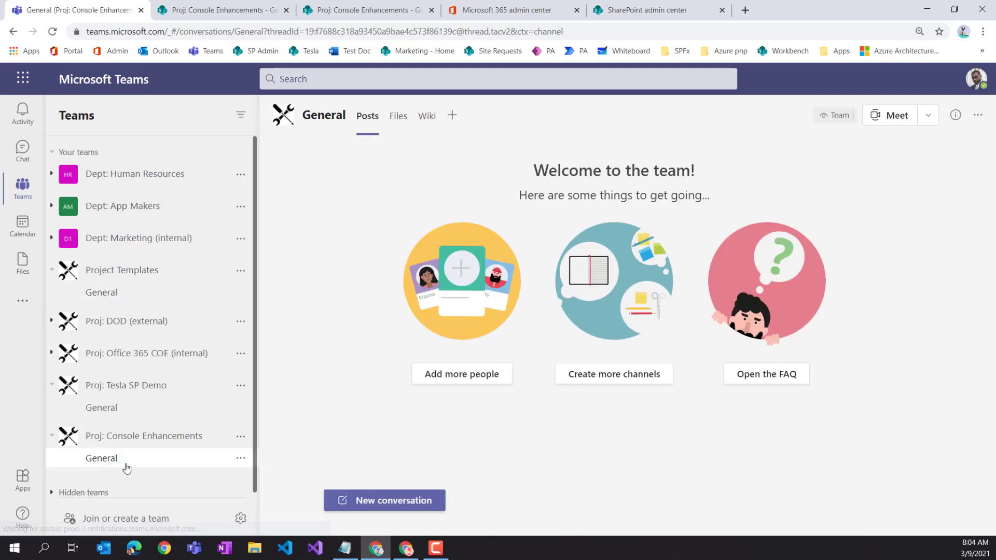
click(399, 117)
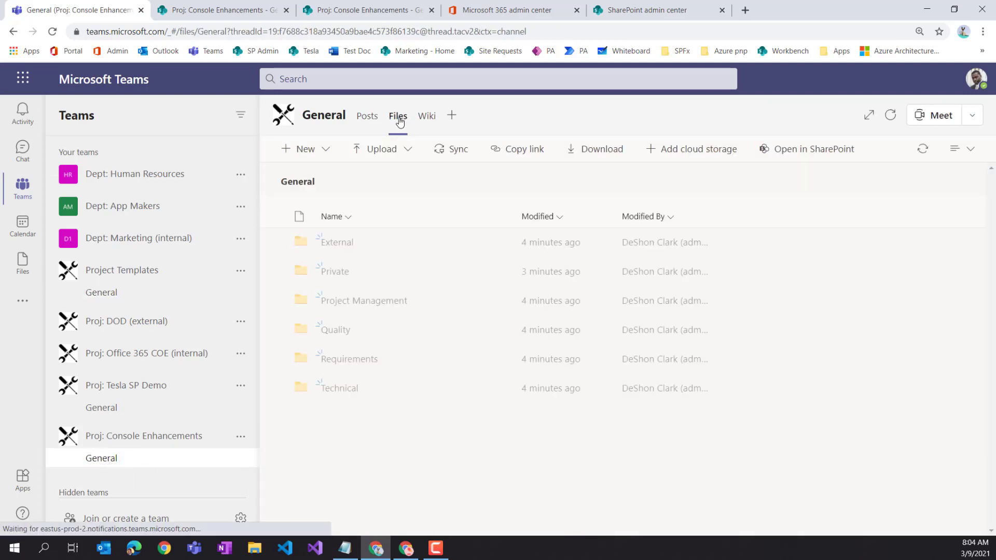
- Start adding SharePoint cloud storage, cancel, and go back to the Project Templates General files
click(708, 160)
click(417, 190)
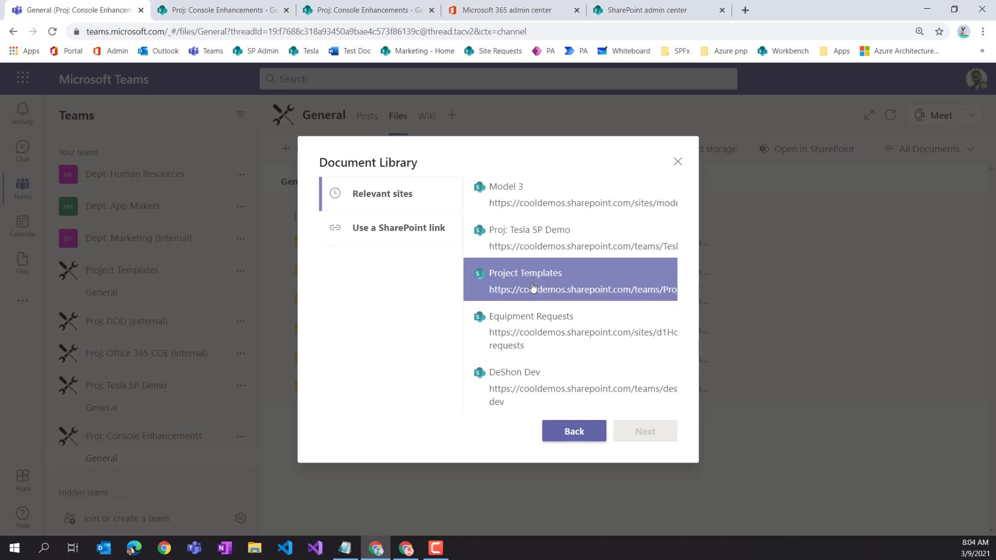
click(678, 161)
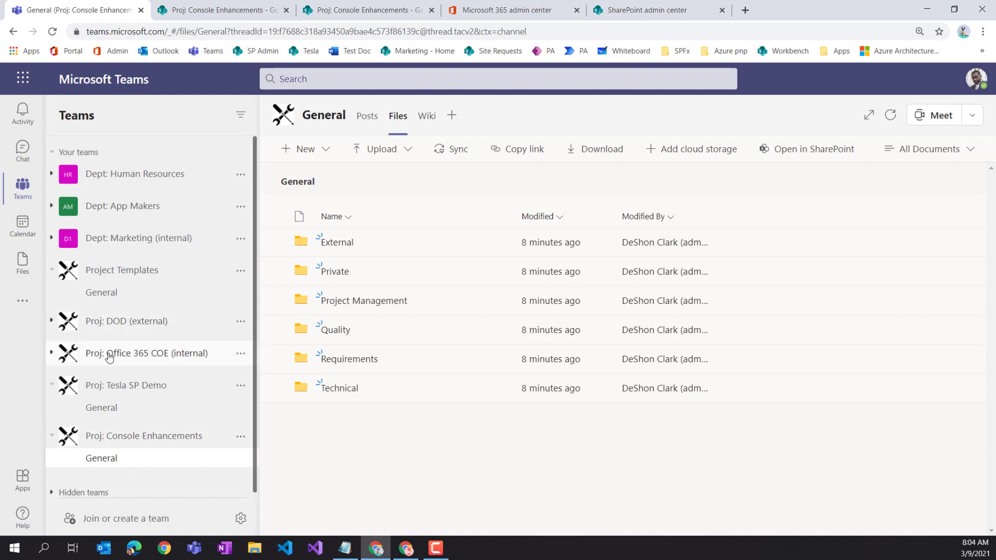
click(106, 292)
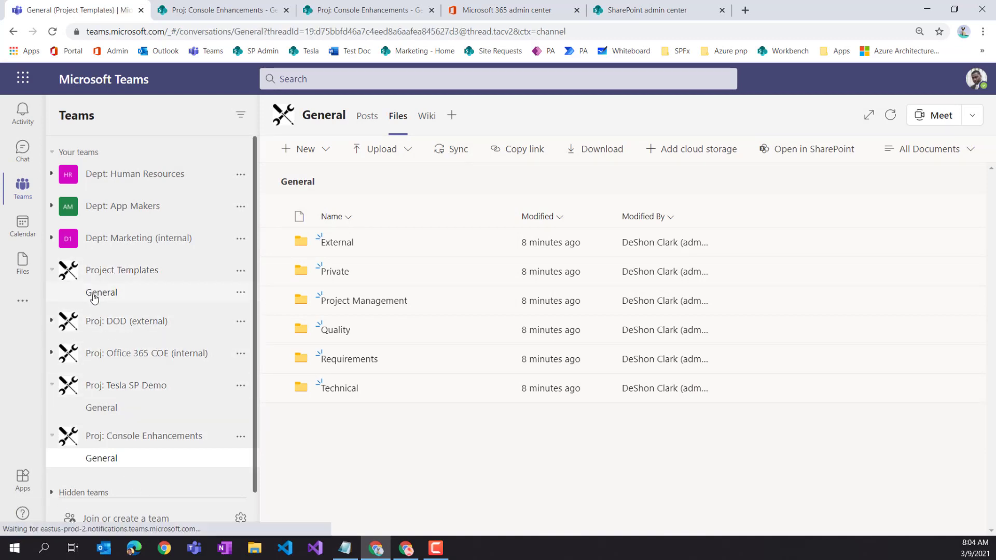
click(413, 115)
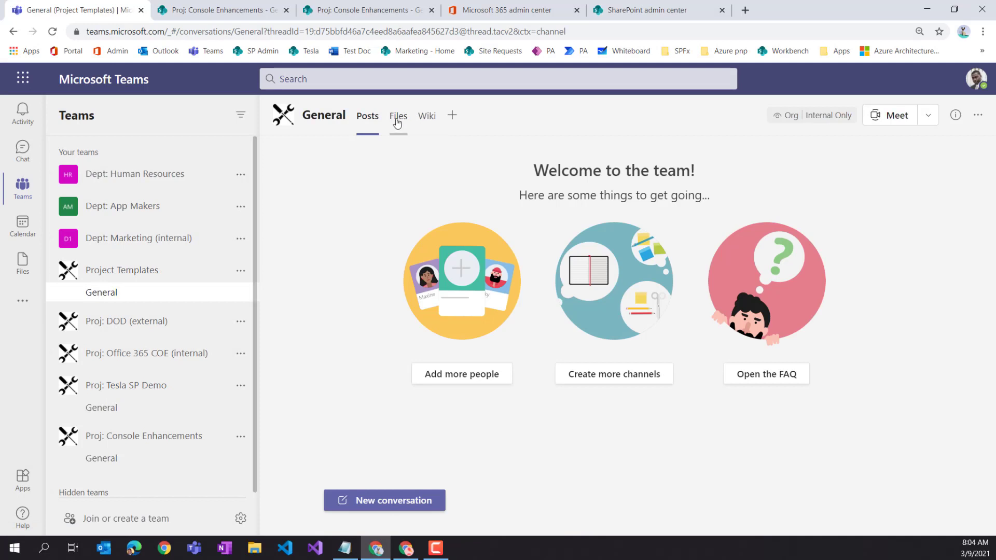
- Open the Project Templates Documents library in SharePoint and copy its URL, then return to Teams
click(811, 151)
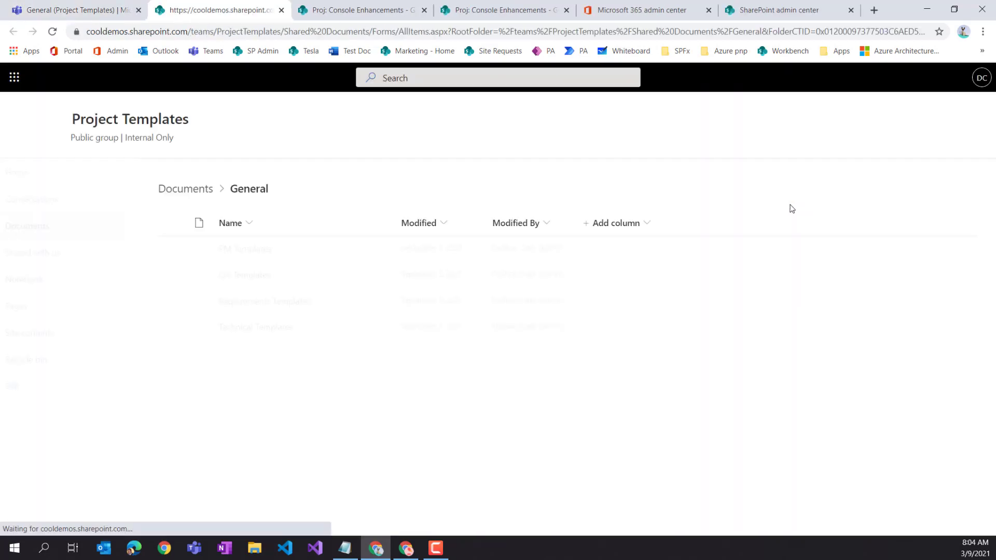
click(45, 230)
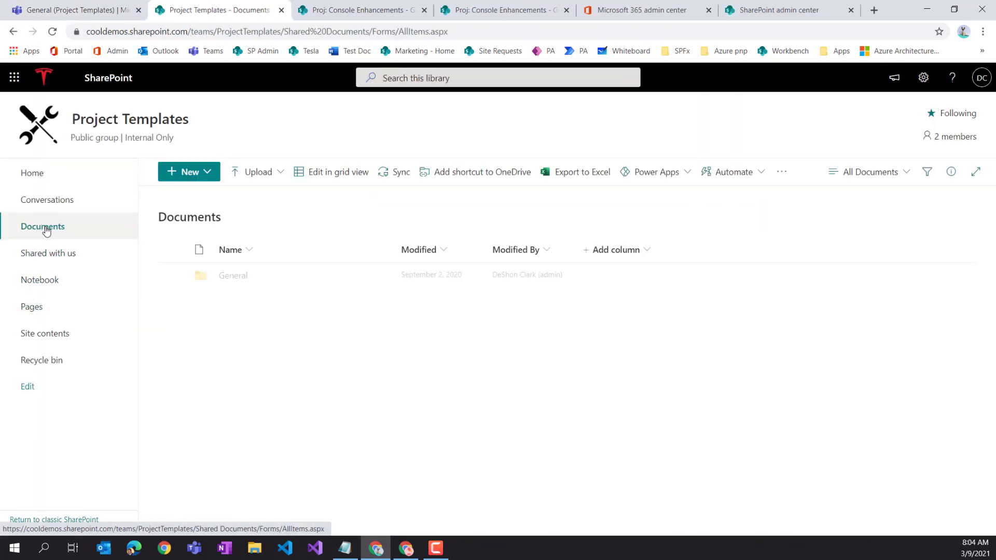
click(270, 33)
right_click(269, 33)
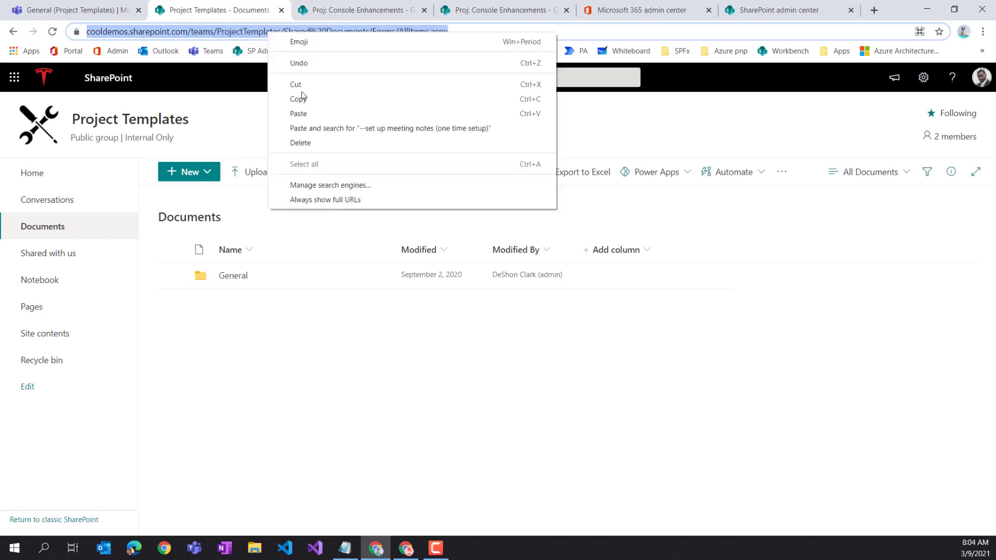
click(294, 102)
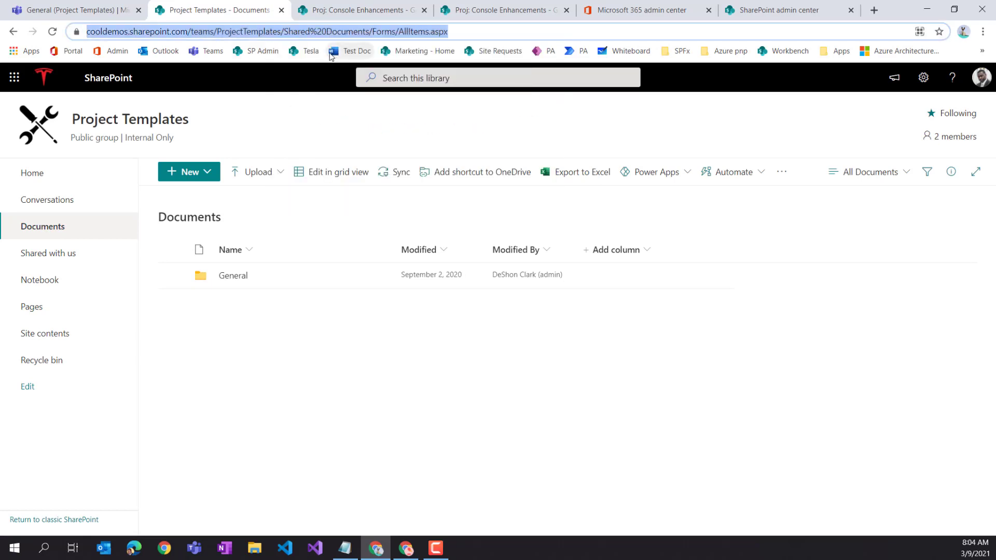
click(68, 11)
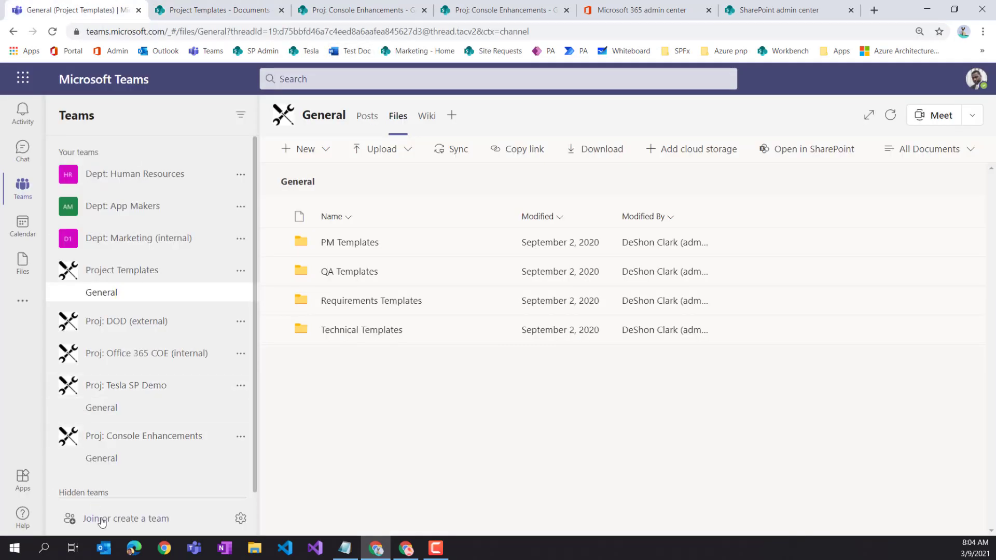
- In Console Enhancements General files, add SharePoint cloud storage using the pasted library link
click(110, 459)
click(399, 114)
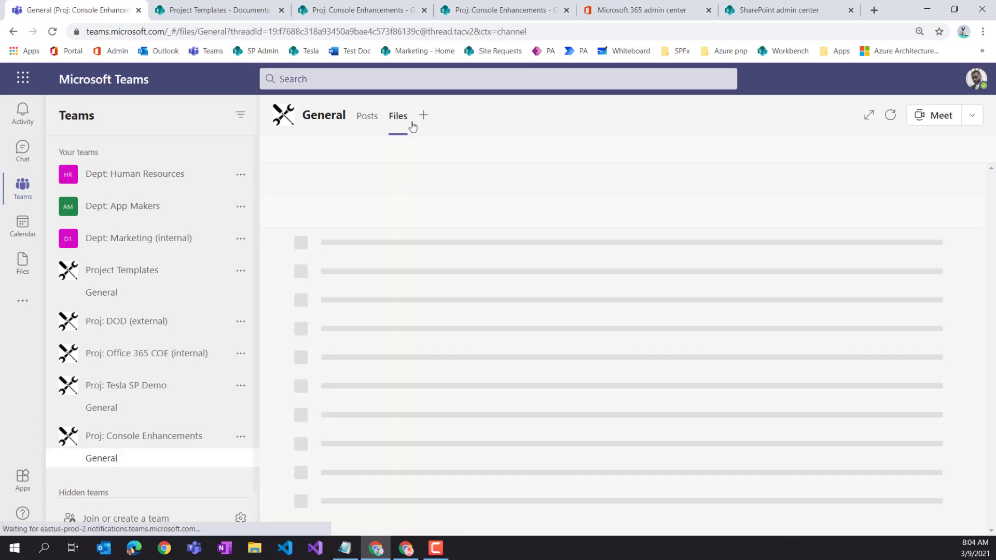
click(712, 151)
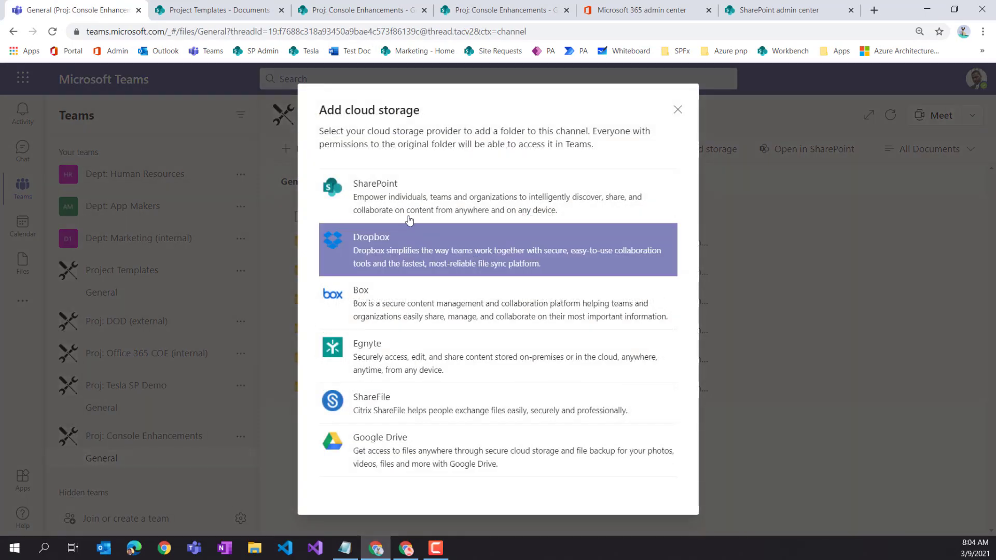
click(406, 207)
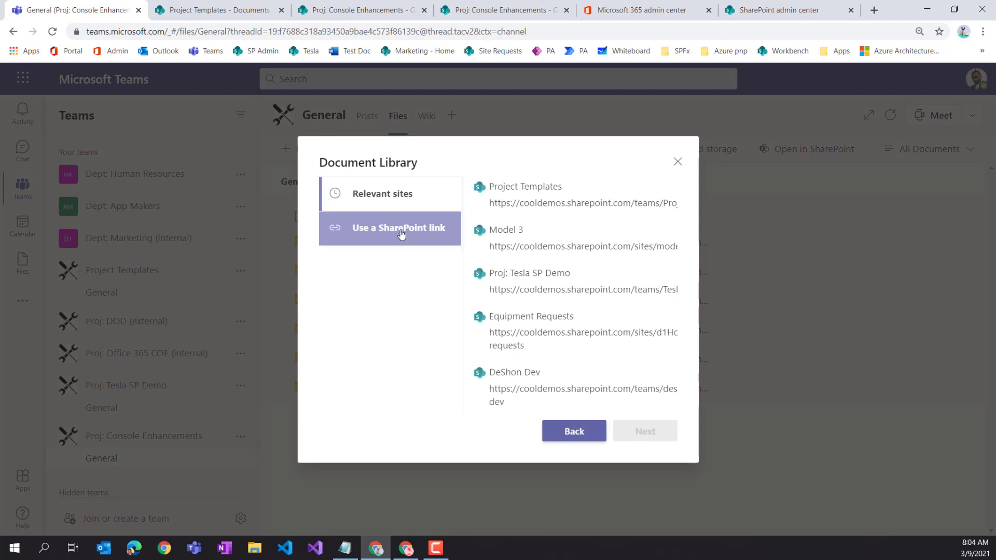
click(401, 235)
right_click(497, 254)
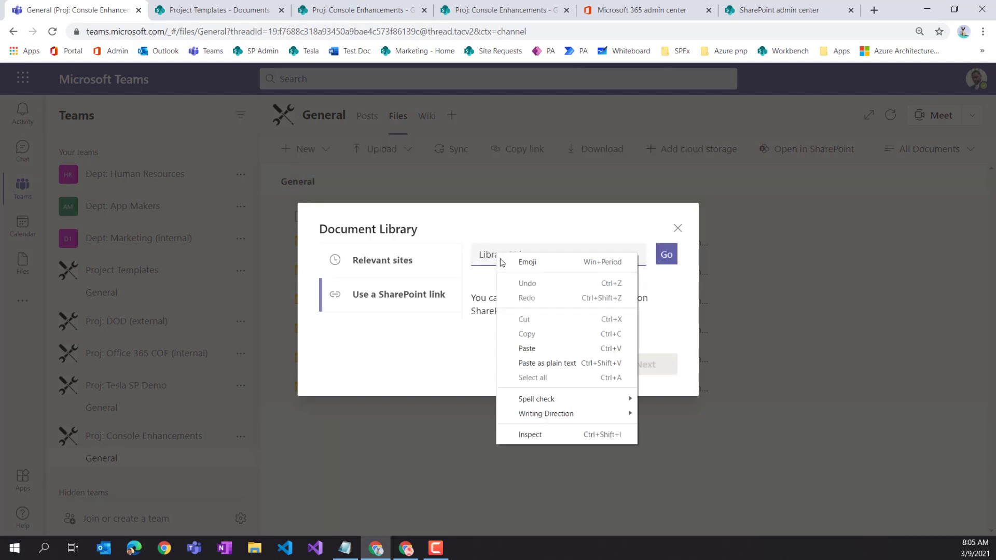
click(526, 348)
click(666, 254)
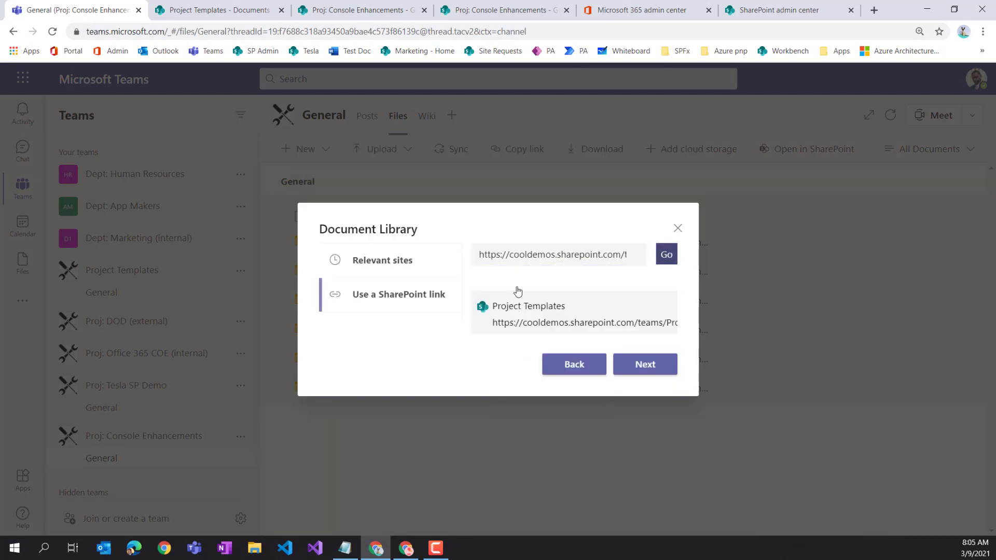
- Pick the Project Templates site and its Documents library, add it, and open Project Templates_Documents
click(553, 322)
click(646, 366)
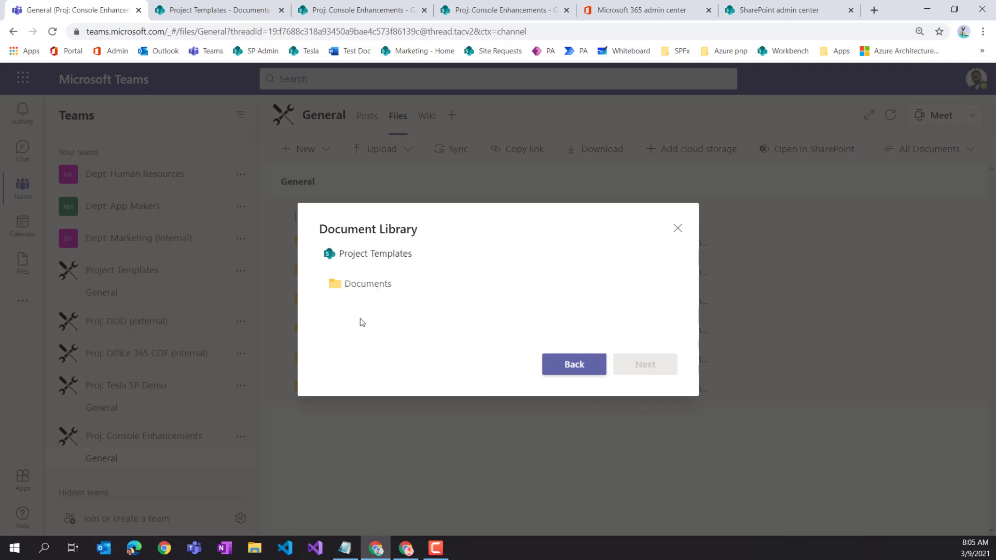
click(362, 285)
click(356, 286)
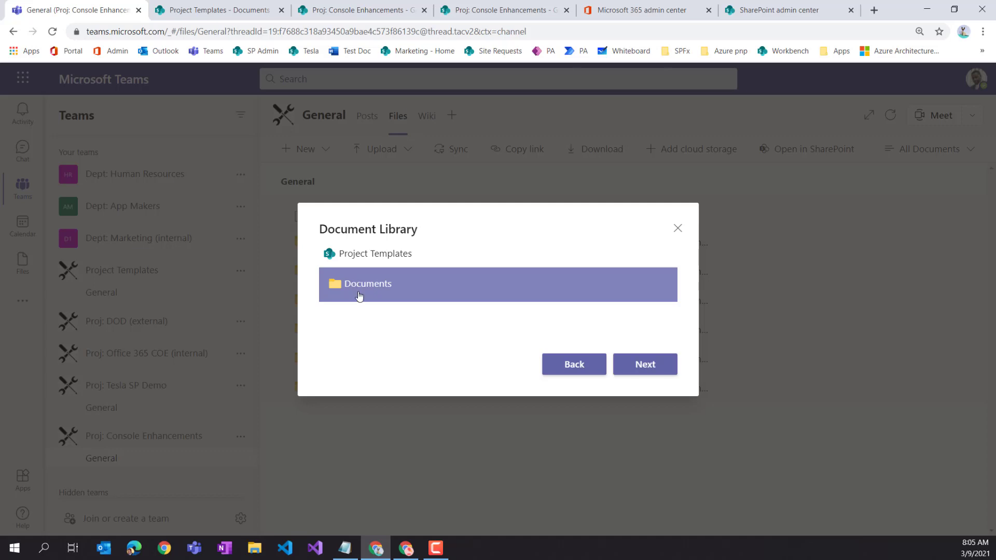
click(645, 365)
click(653, 369)
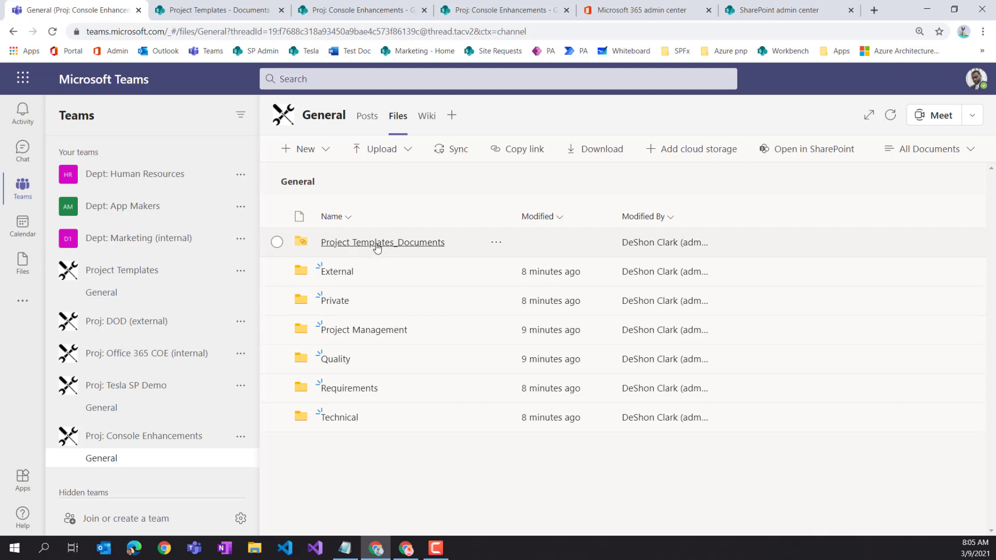
click(377, 244)
click(336, 245)
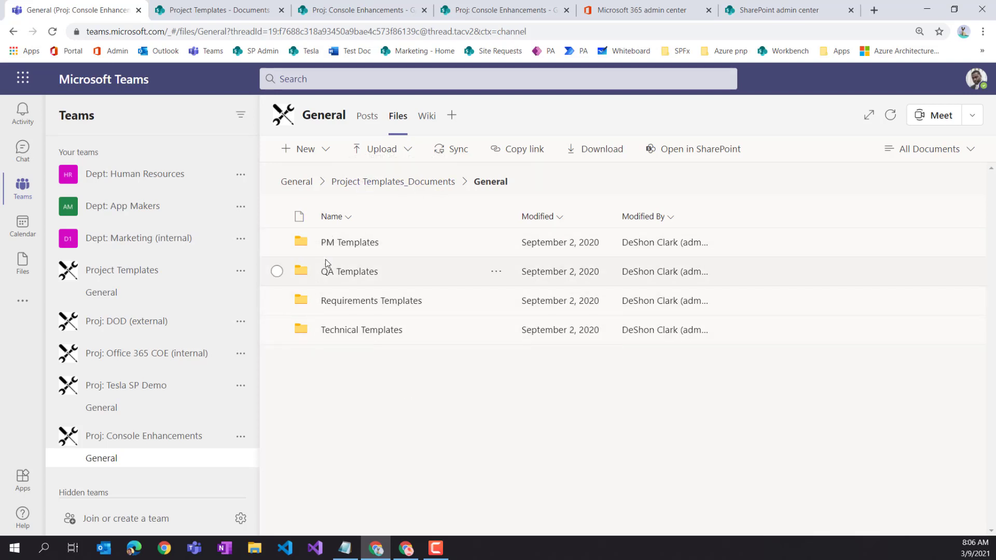
click(347, 271)
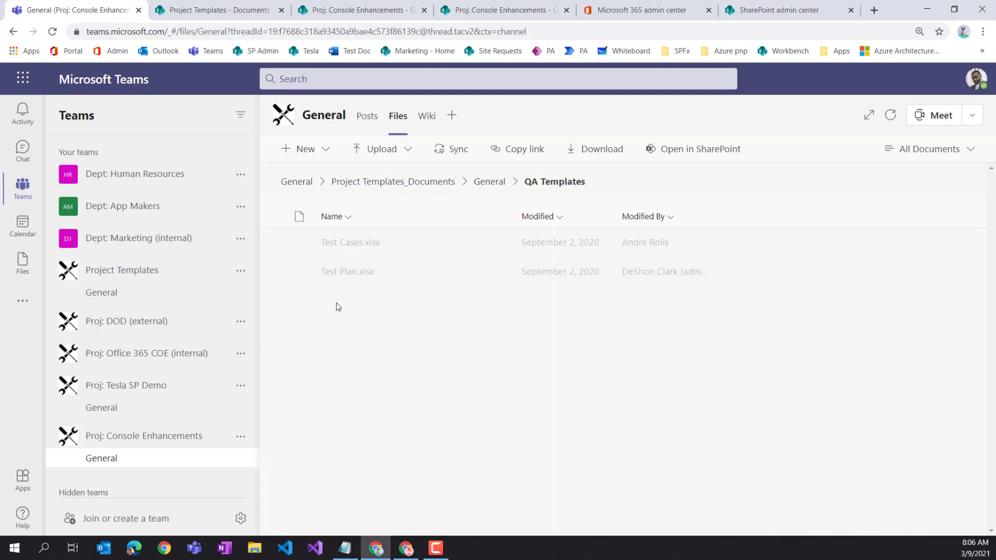
click(310, 182)
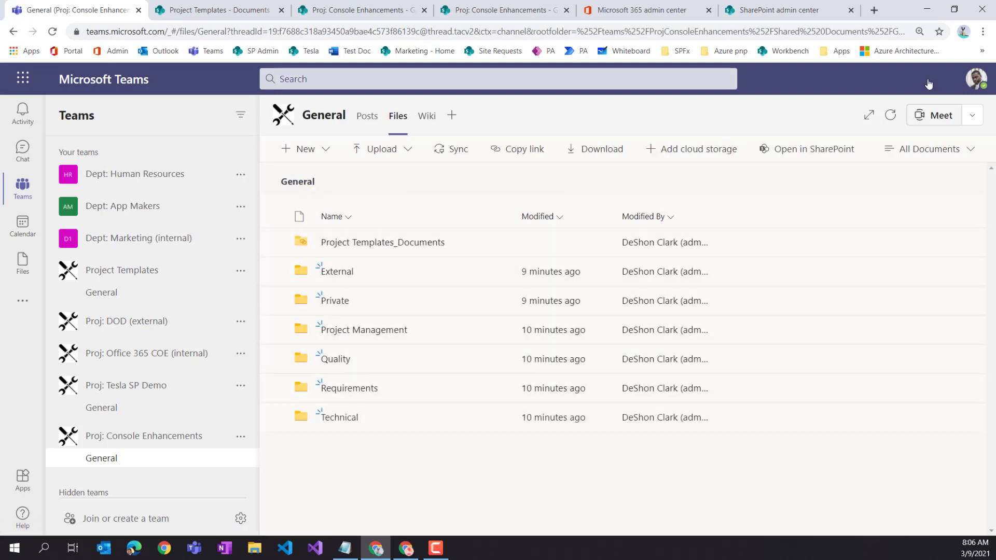
- Reload the other Teams window and browse to Project Templates_Documents > General > QA Templates
drag(904, 16, 846, 67)
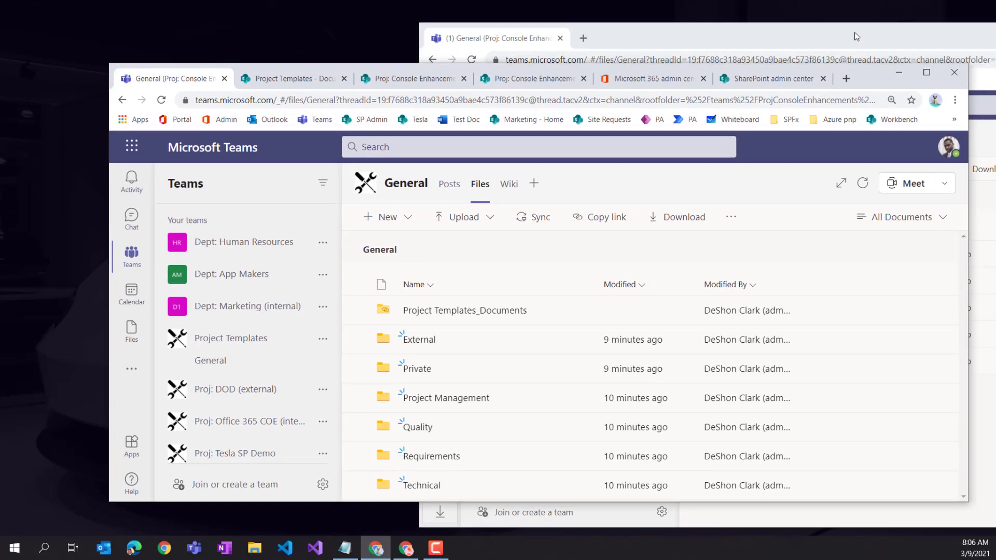
drag(857, 34, 544, 17)
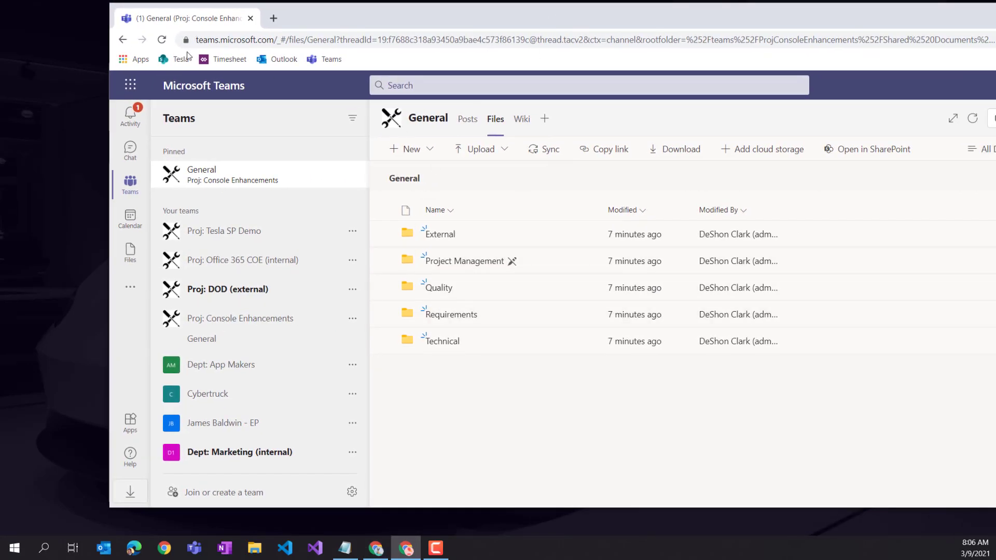
click(162, 40)
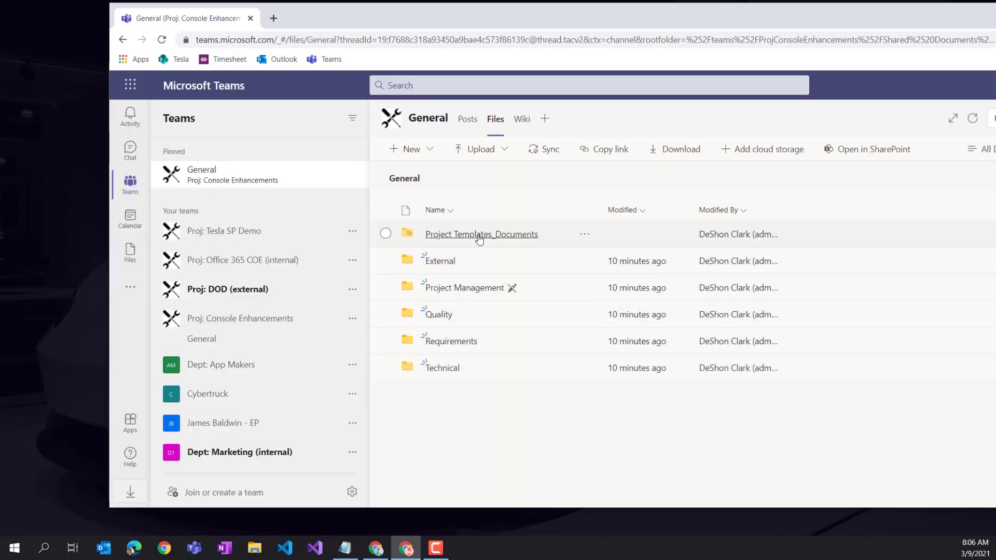
click(474, 236)
click(450, 236)
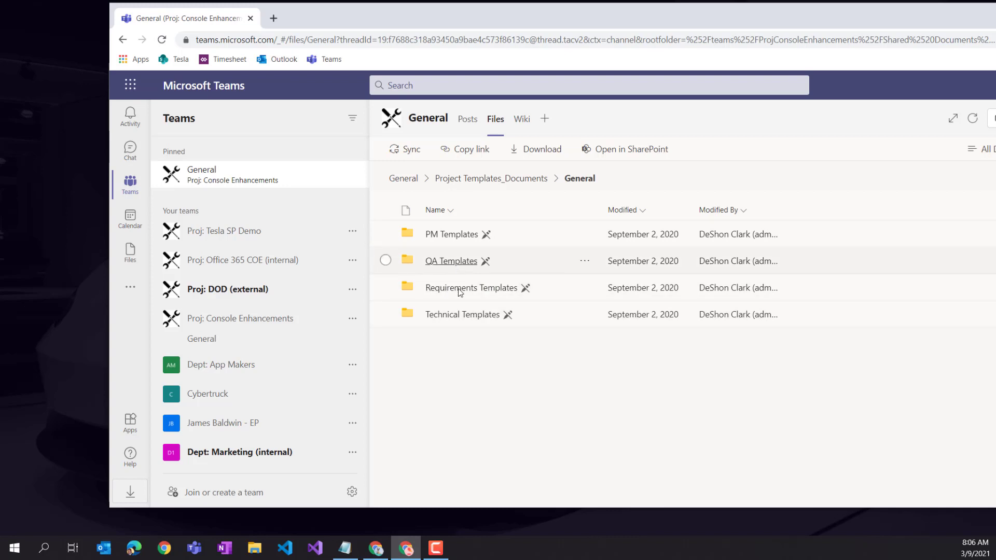
click(454, 264)
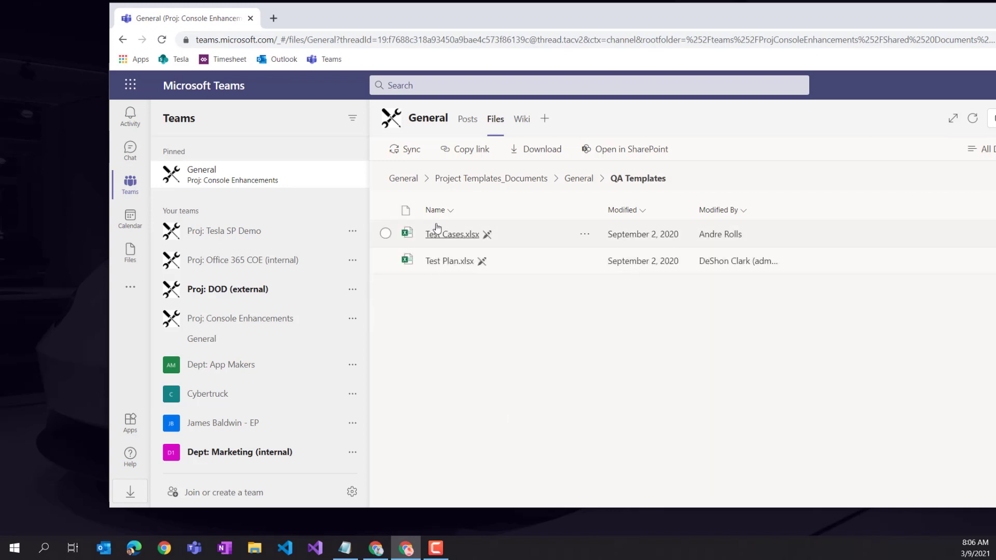
- Copy Test Cases.xlsx and Test Plan.xlsx into Proj: Console Enhancements > General > Quality
click(385, 233)
click(385, 260)
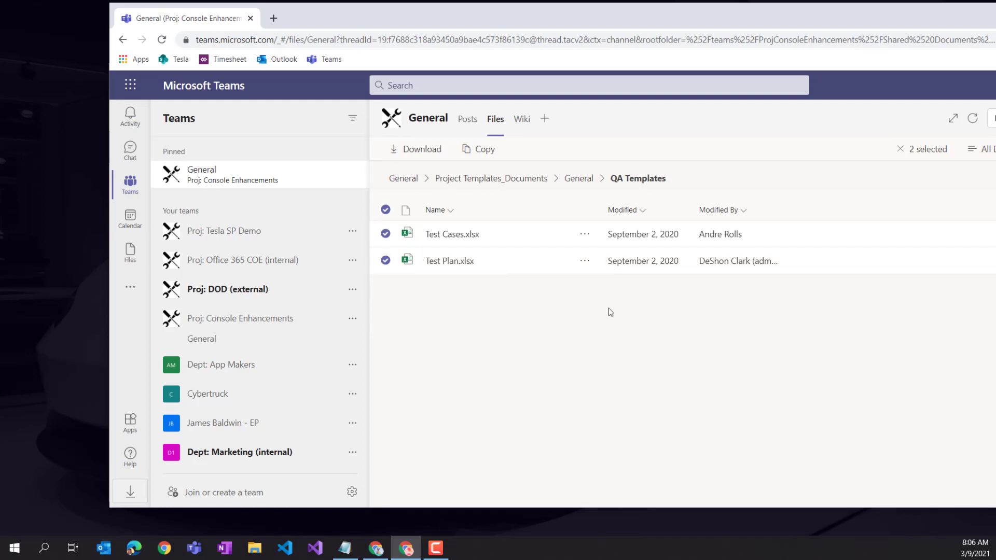
click(585, 261)
click(616, 284)
click(569, 179)
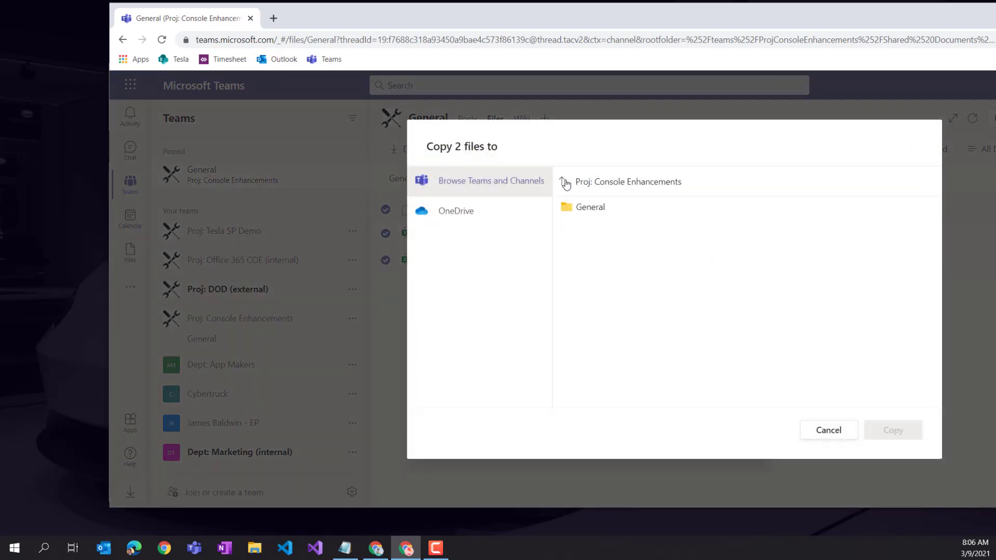
click(566, 181)
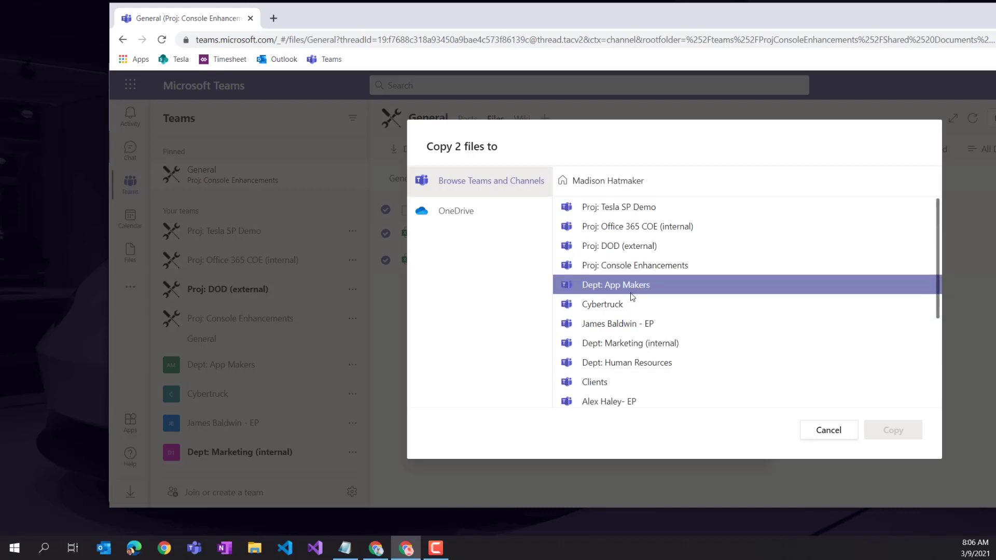
click(630, 270)
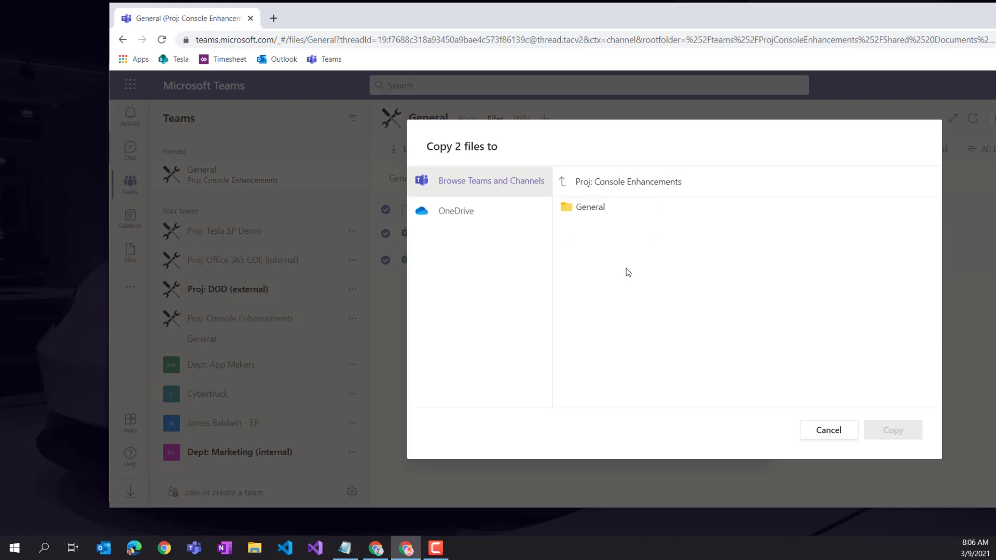
click(592, 208)
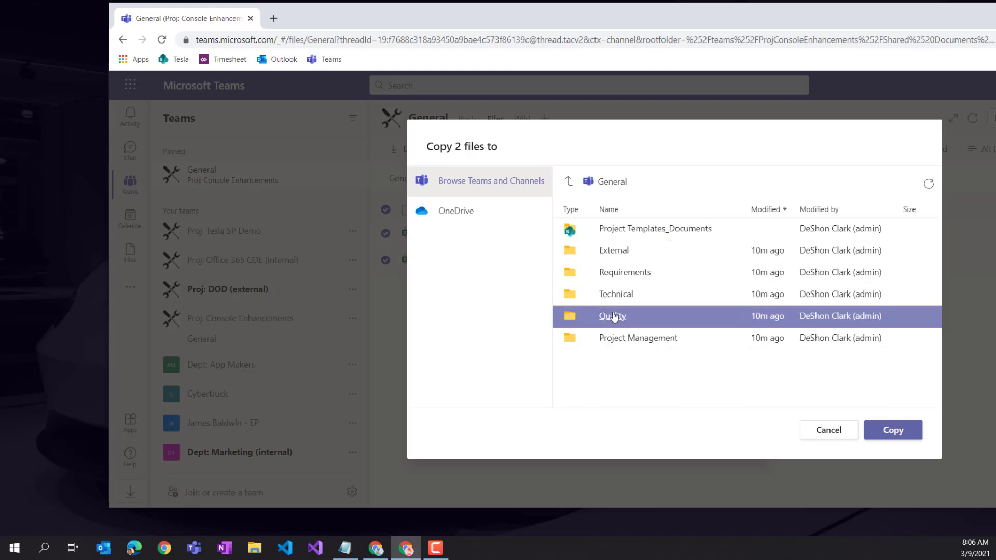
click(616, 318)
click(901, 435)
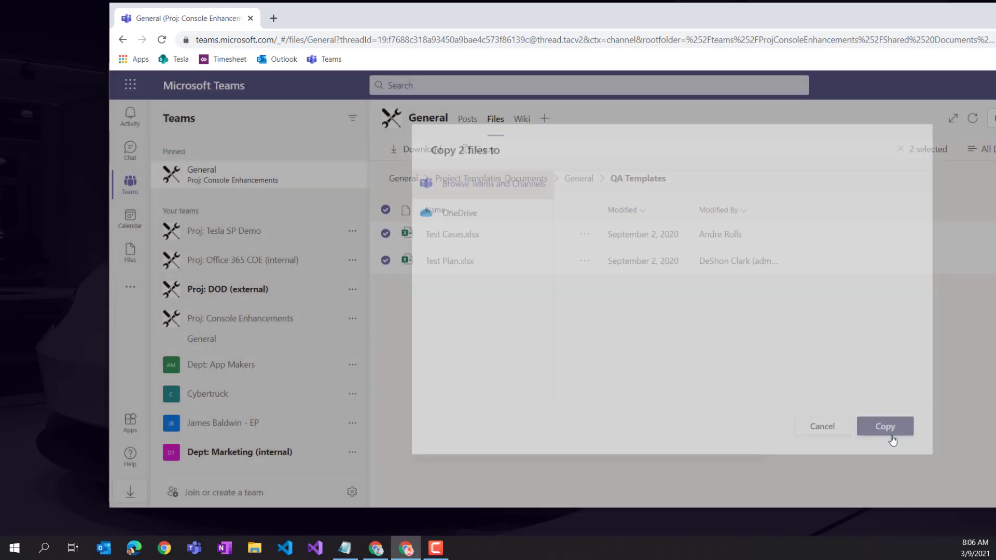
- Open the Quality folder to confirm the two files were copied
click(411, 179)
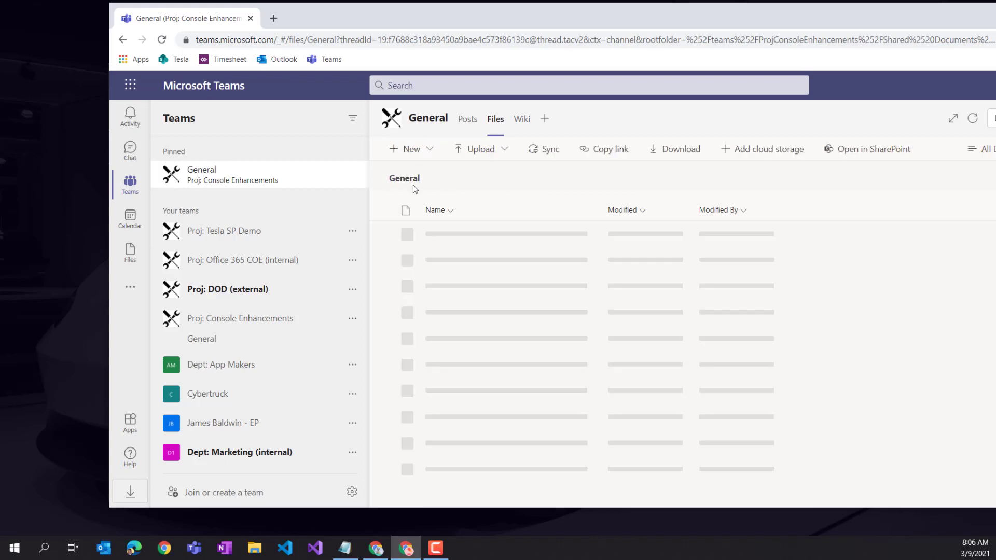
click(441, 316)
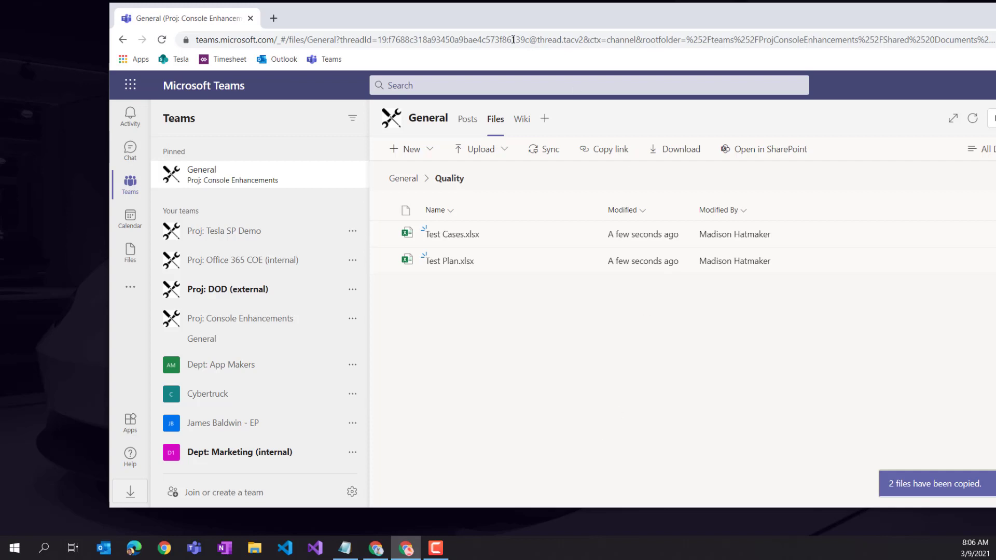
drag(504, 20, 416, 22)
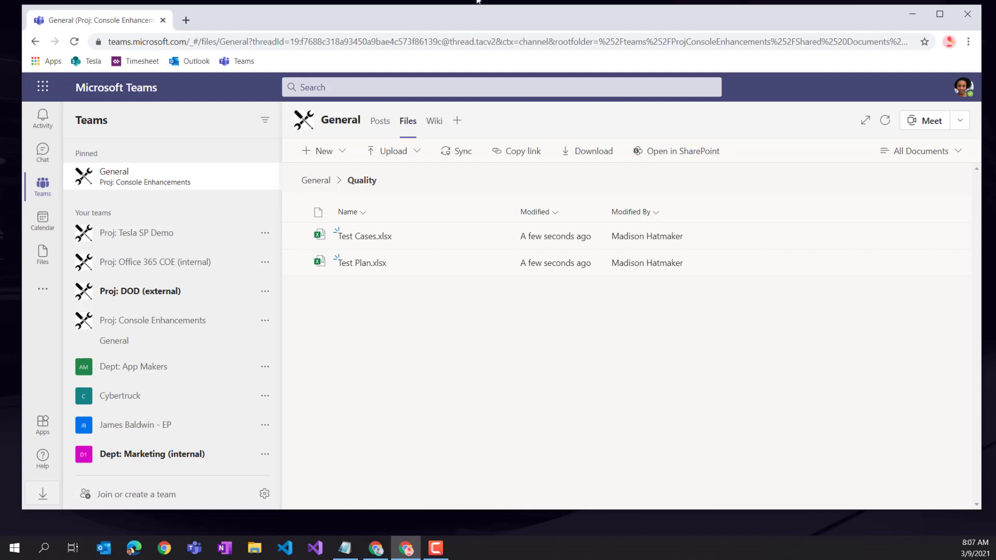
- Bring forward and resize the other Teams window, then open Add a tab for Console Enhancements General
click(315, 181)
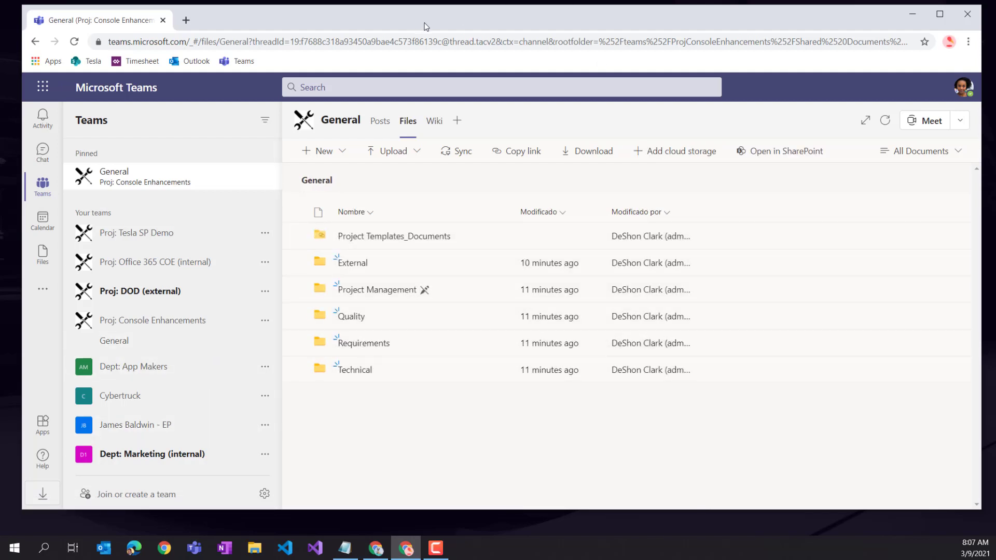
drag(425, 26, 434, 78)
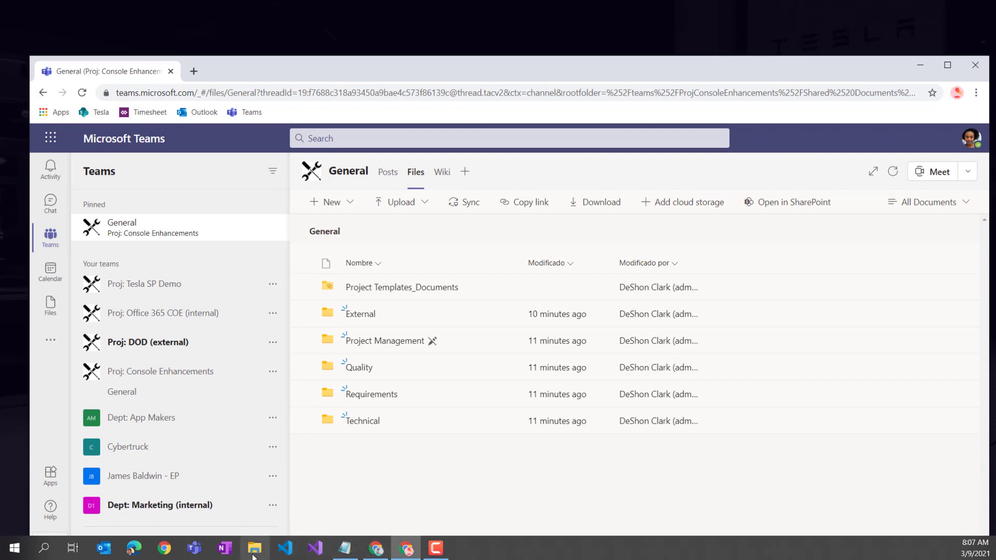
click(387, 548)
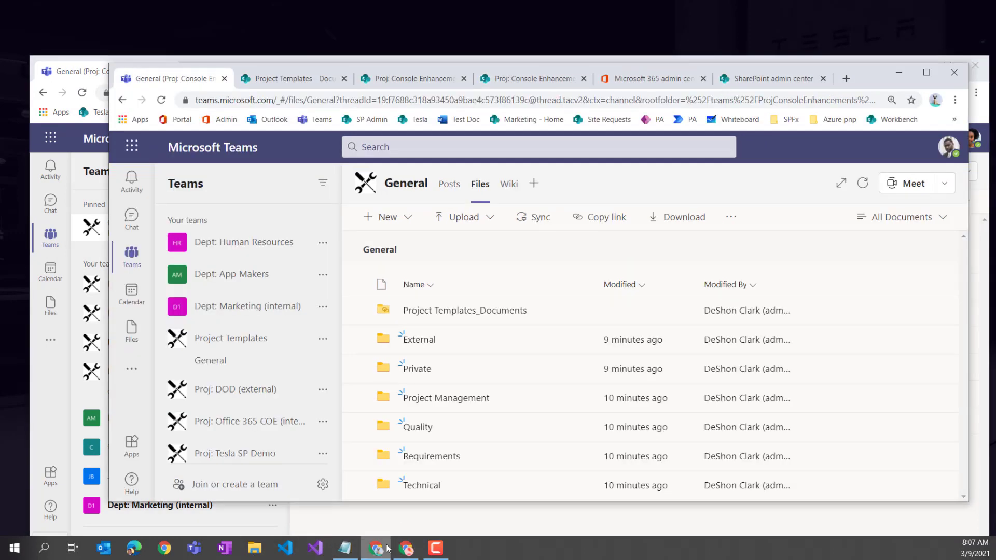
drag(874, 84, 837, 35)
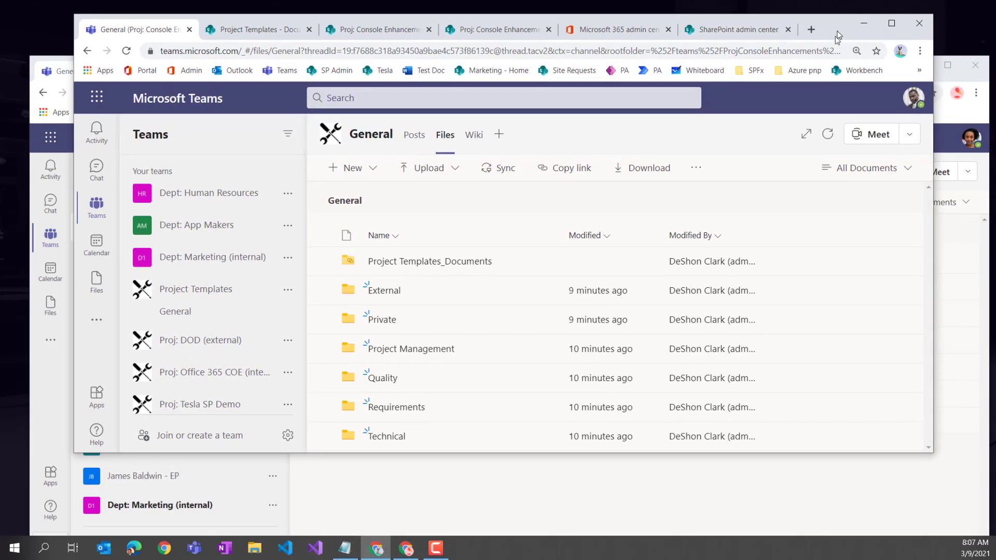
drag(882, 453, 883, 516)
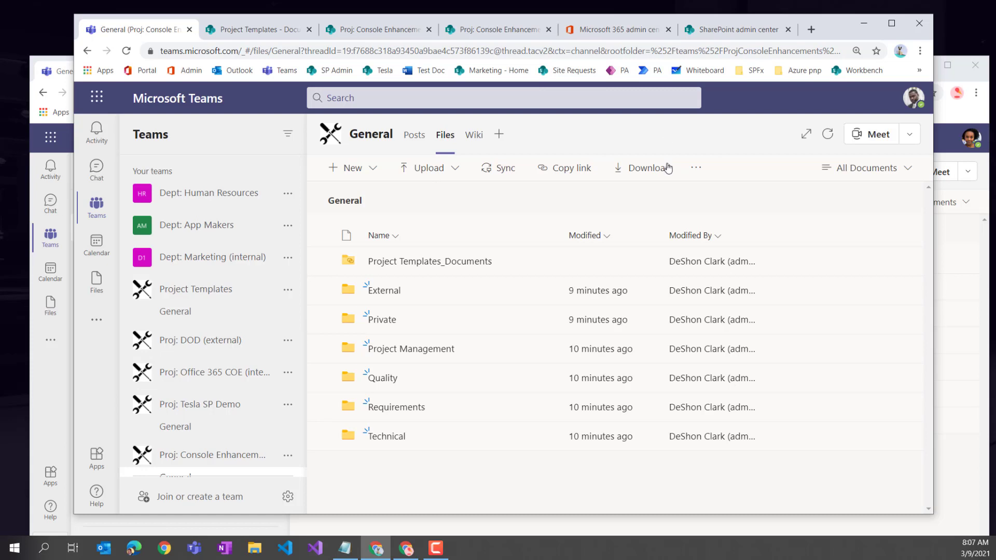
click(497, 137)
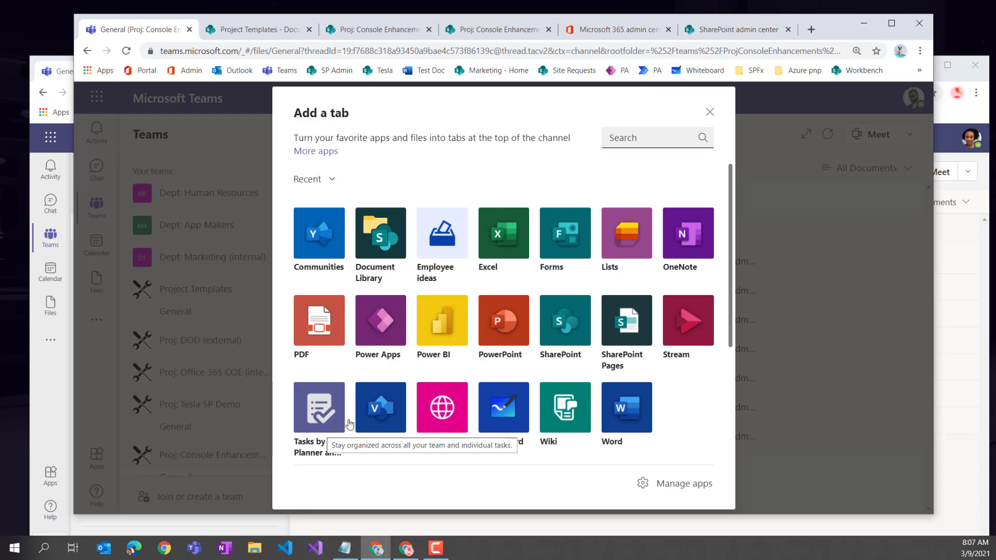
- Add a Tasks by Planner and To Do tab named 'Console Enhancement Tasks' without posting to the channel
click(321, 415)
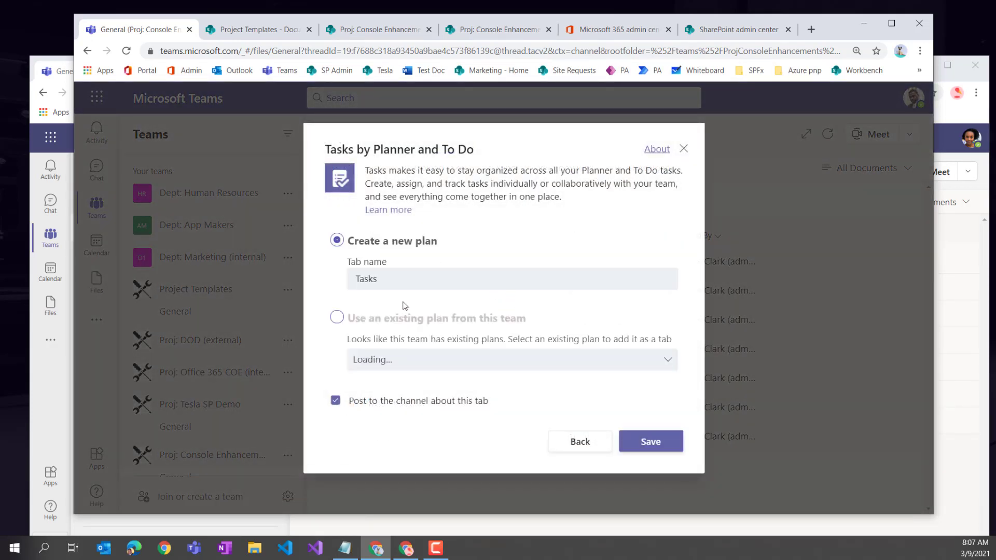
drag(383, 283, 311, 280)
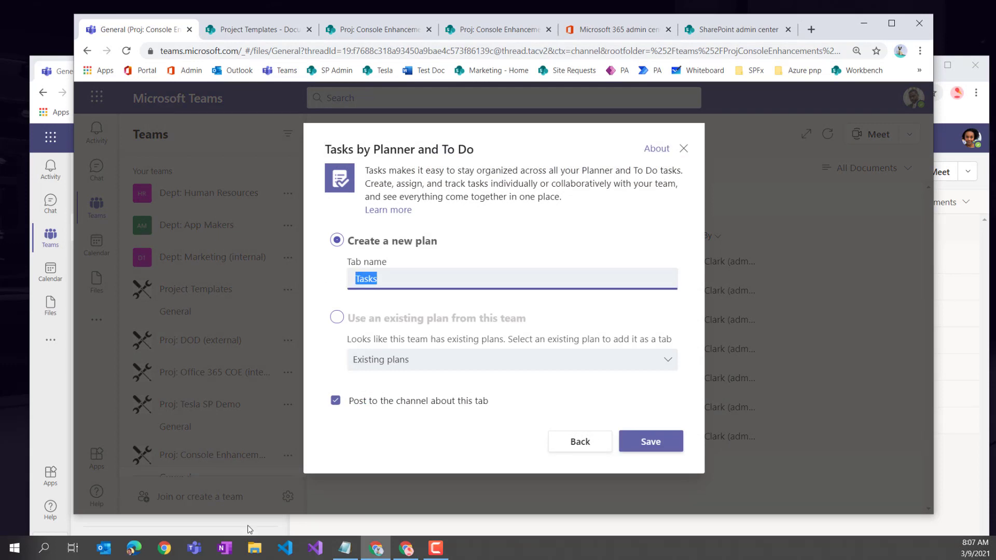
text(Console Enhanceme)
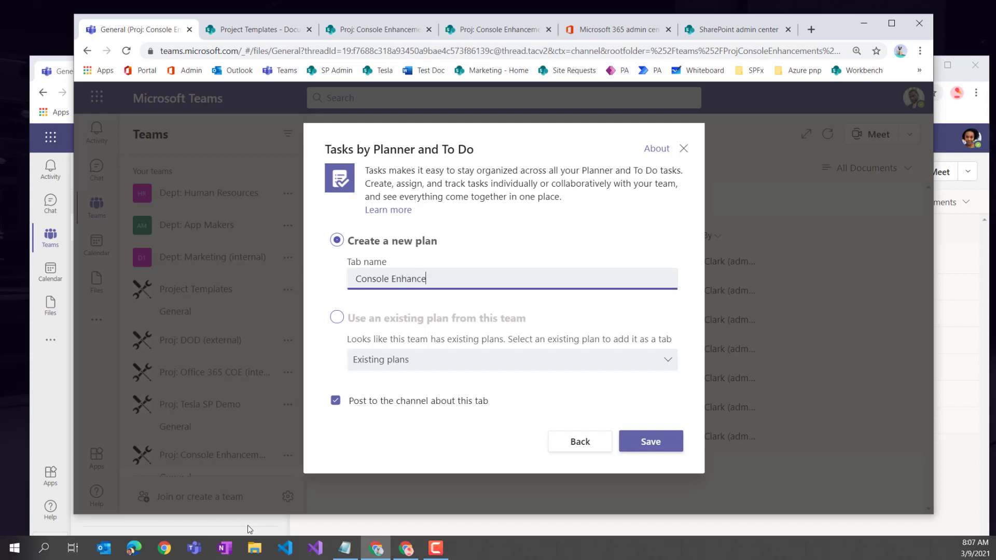
text(nt Tasks)
click(337, 402)
click(669, 441)
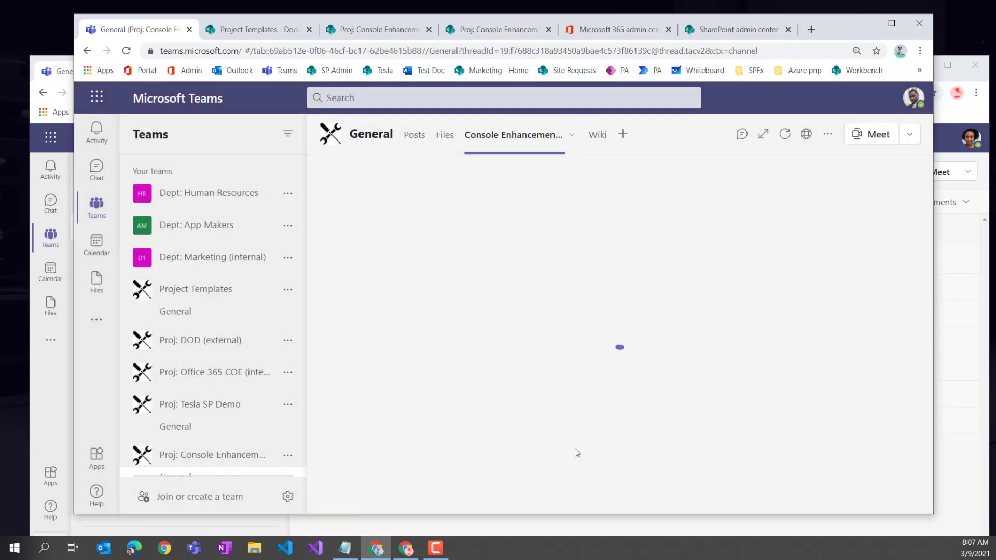
- Rename the 'Console Enhancement Tasks' tab to 'Tasks' from its dropdown menu
click(516, 231)
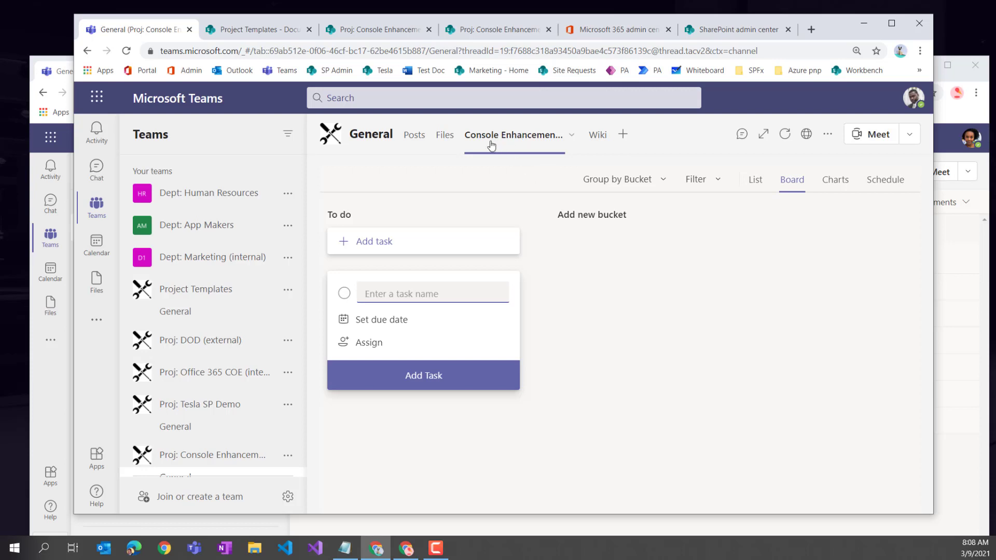
click(572, 136)
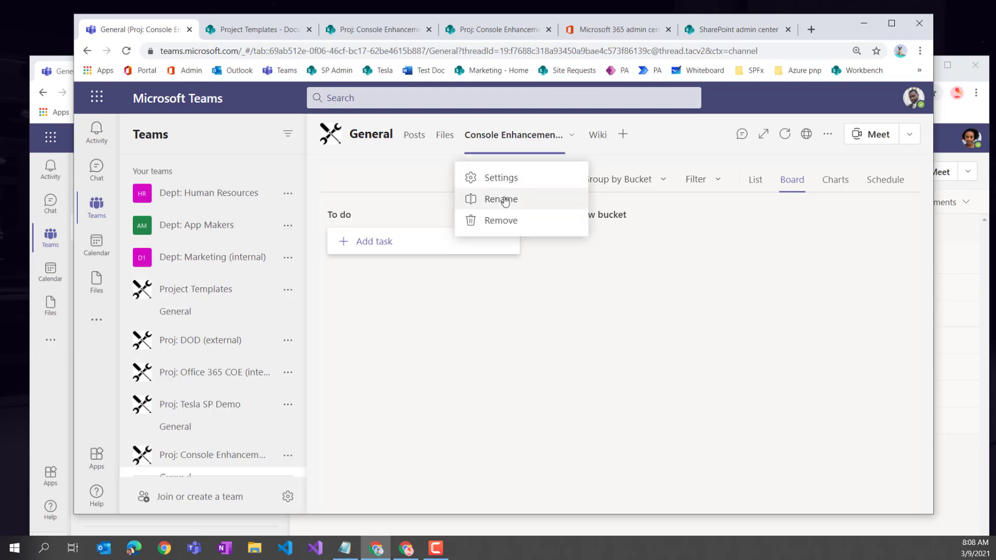
click(506, 199)
text(Tasks)
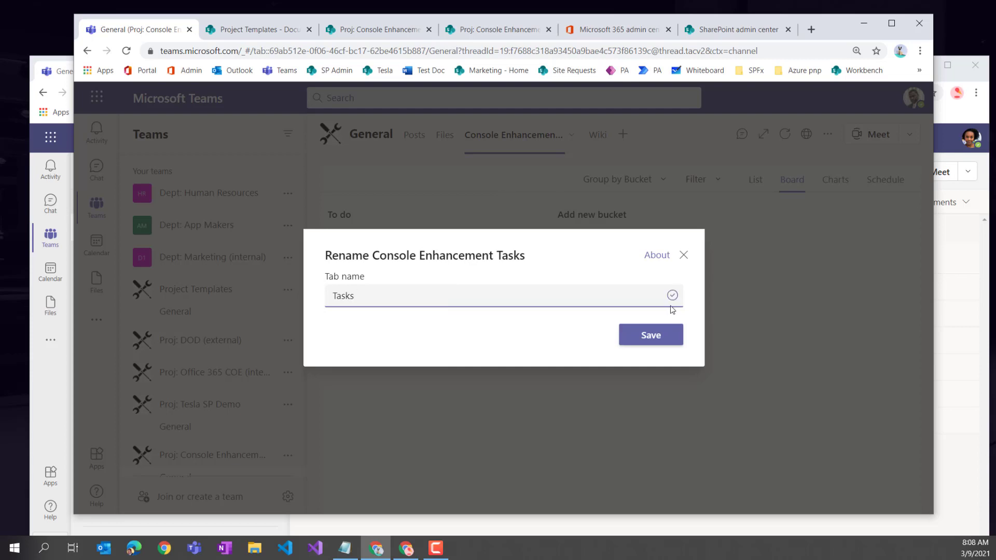
click(649, 337)
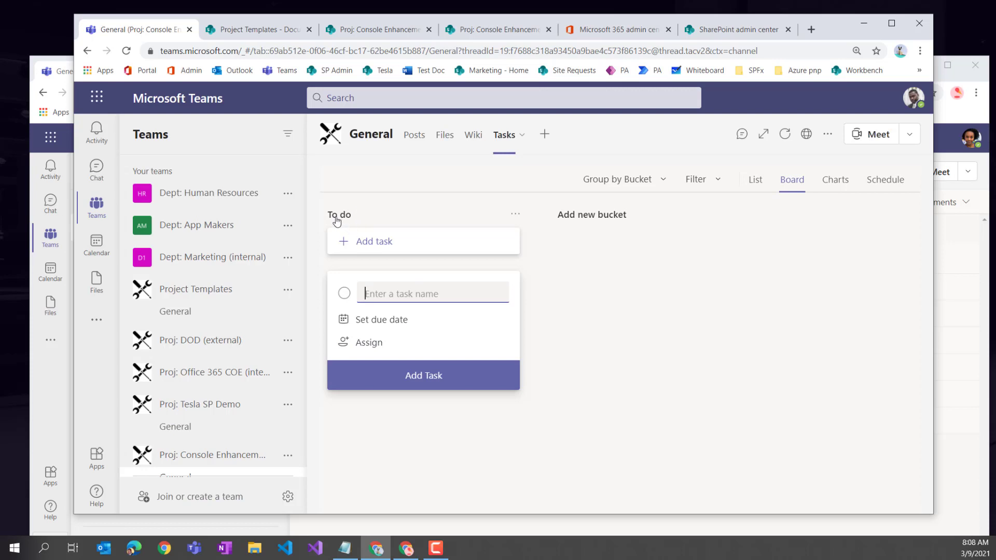
- Rename the To do bucket to Backlog and add an In Progress bucket
click(372, 217)
key(ctrl+a)
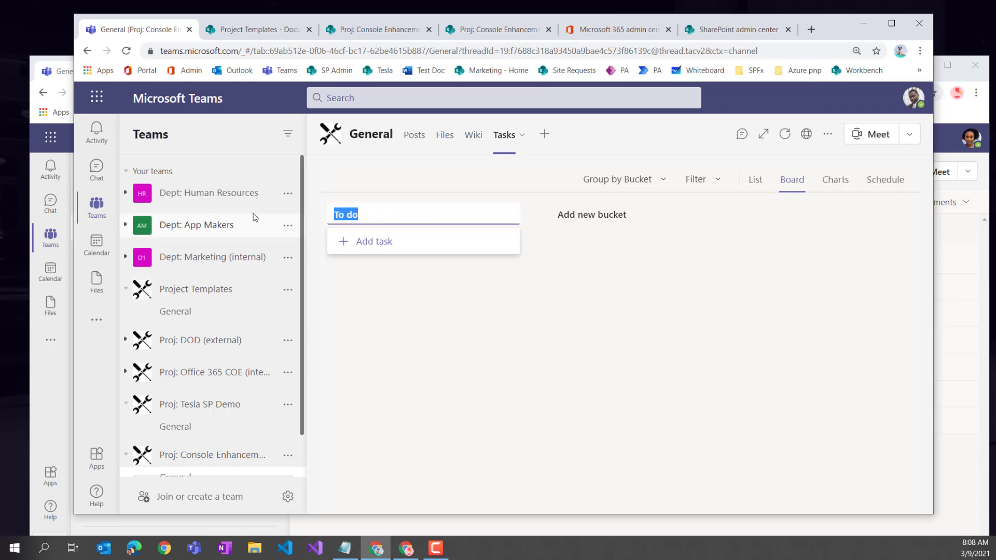
text(Backlog)
key(Return)
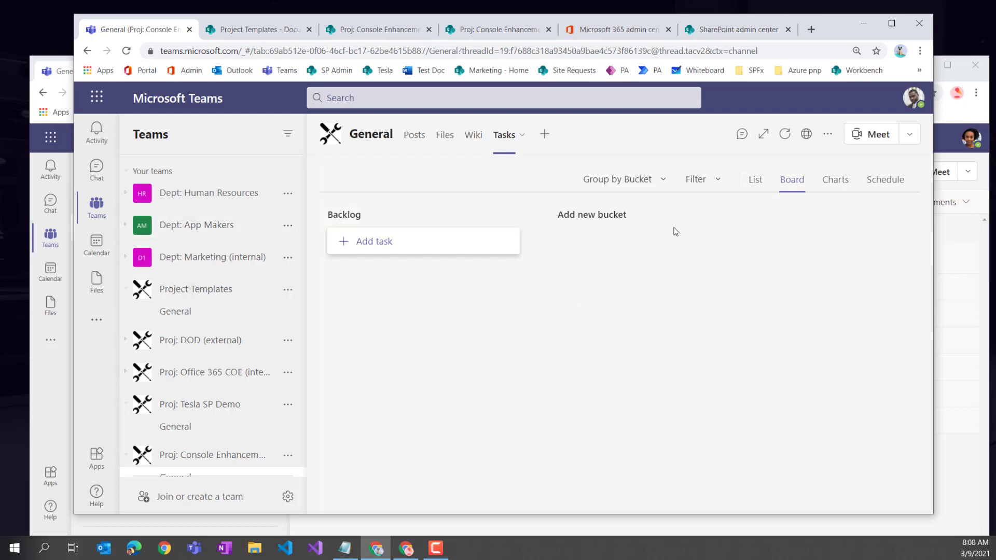
click(598, 215)
text(In Pr)
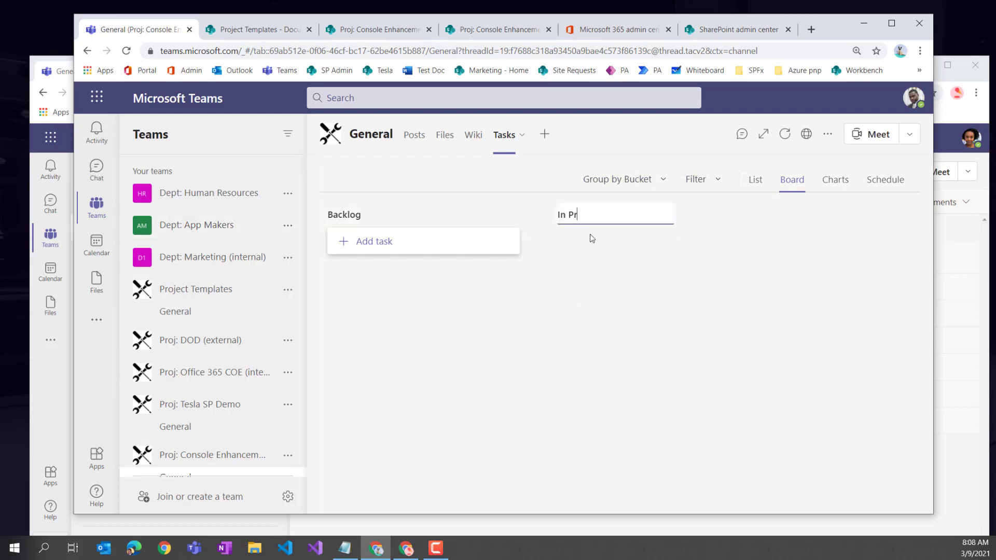
text(ogress)
key(Return)
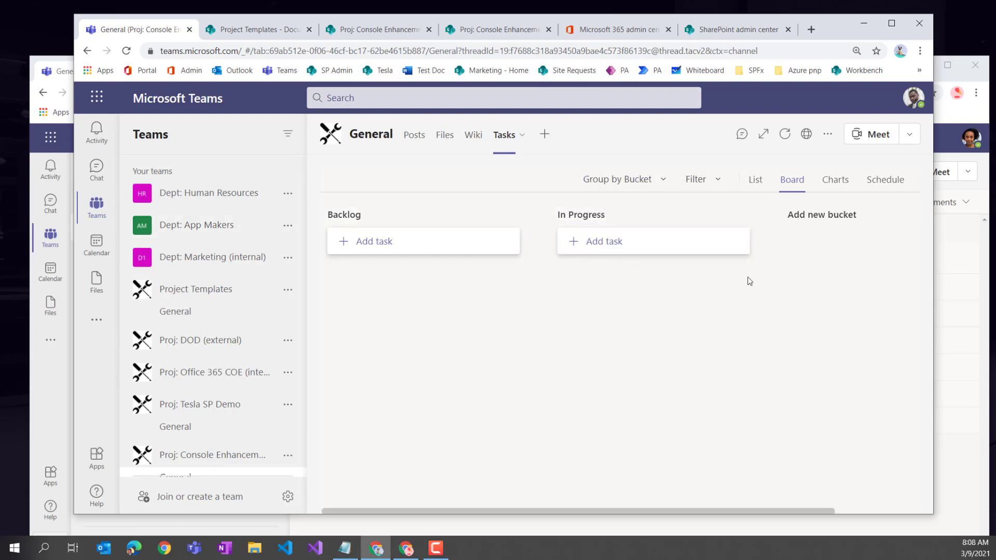
- Add Ready for Review and Completed buckets to the board
click(857, 220)
text(Rea)
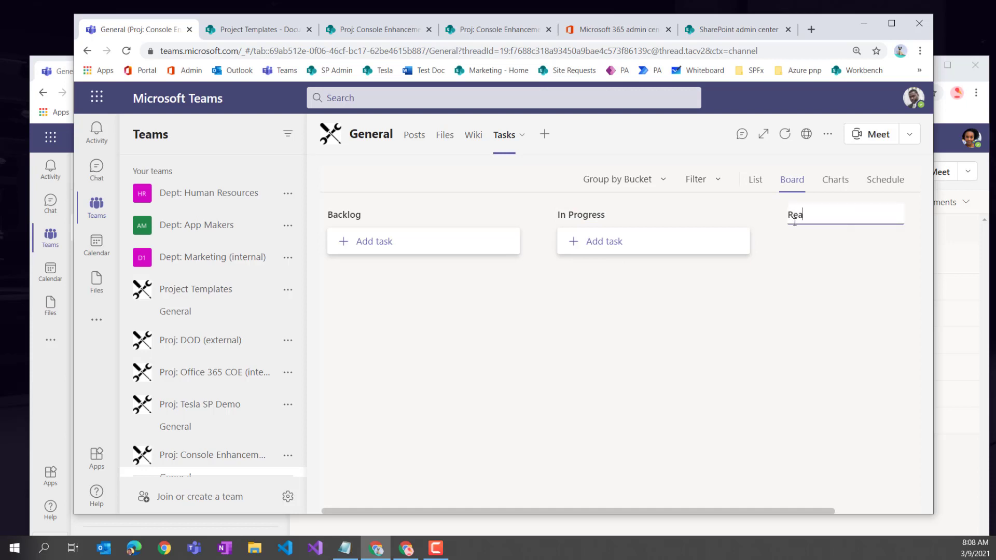
text(dy for Review)
key(Return)
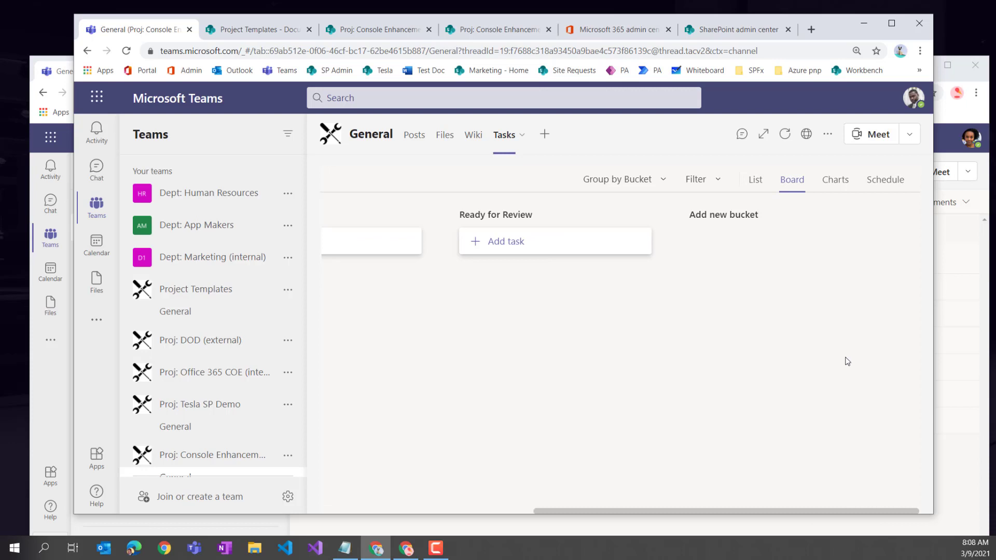
click(727, 215)
text(Completed)
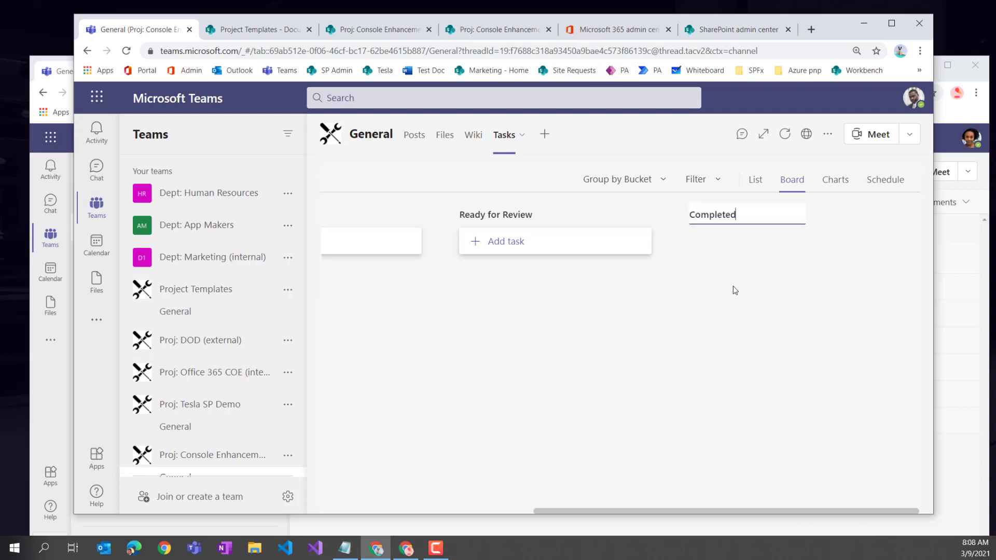
key(Return)
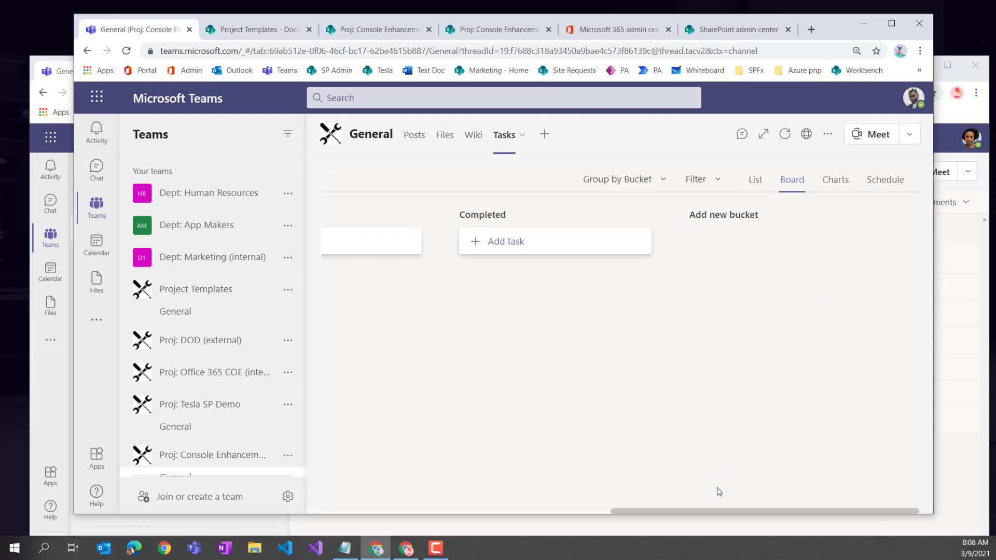
drag(718, 509, 459, 511)
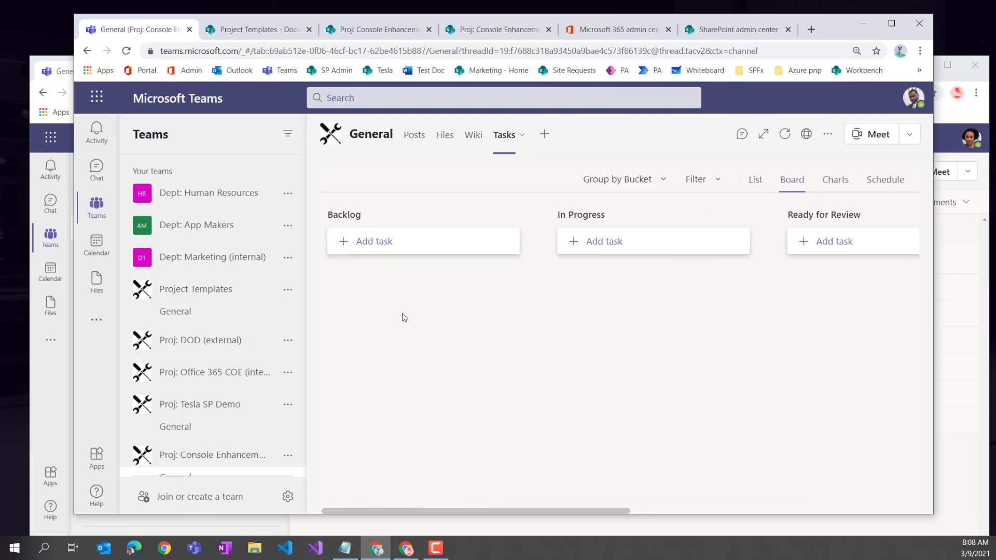
- Add a 'Discovery Session' task to the Backlog bucket
click(376, 243)
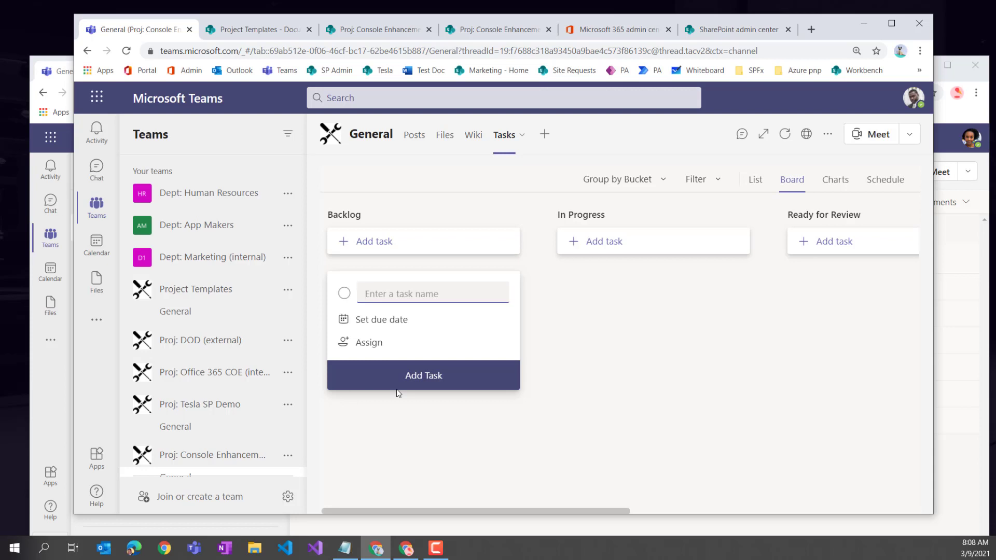
text(Discovery Session)
click(416, 378)
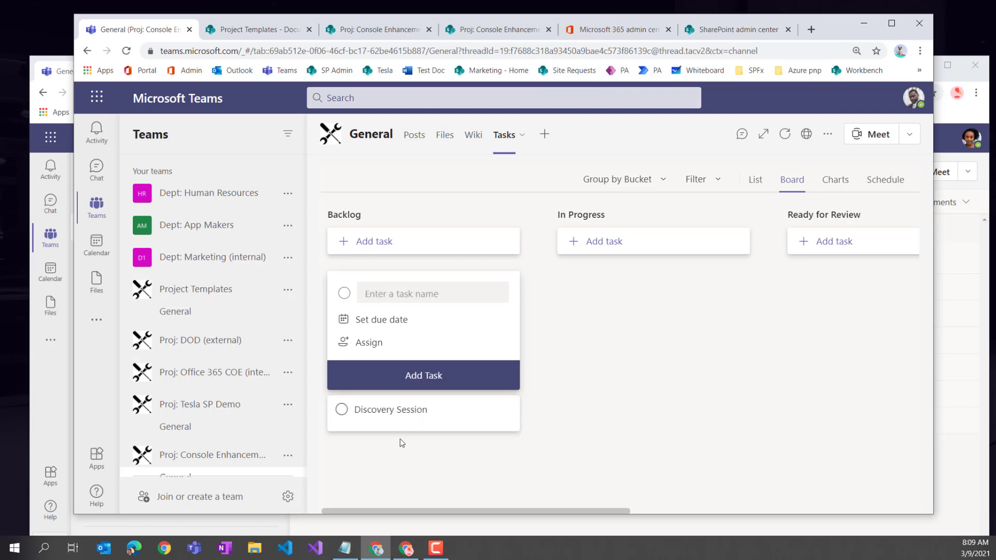
click(394, 431)
- Open the Discovery Session task and assign it to the matching team member
click(392, 300)
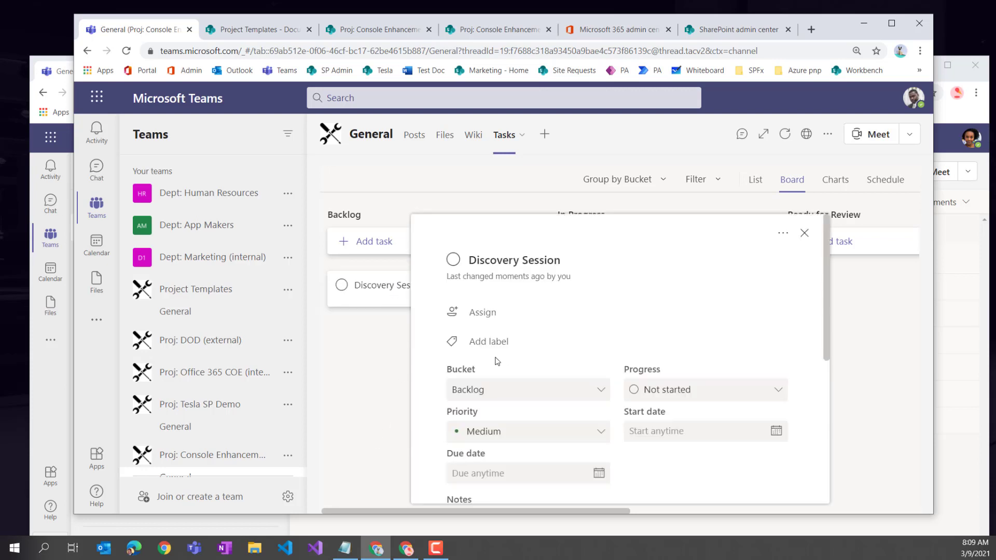
click(486, 318)
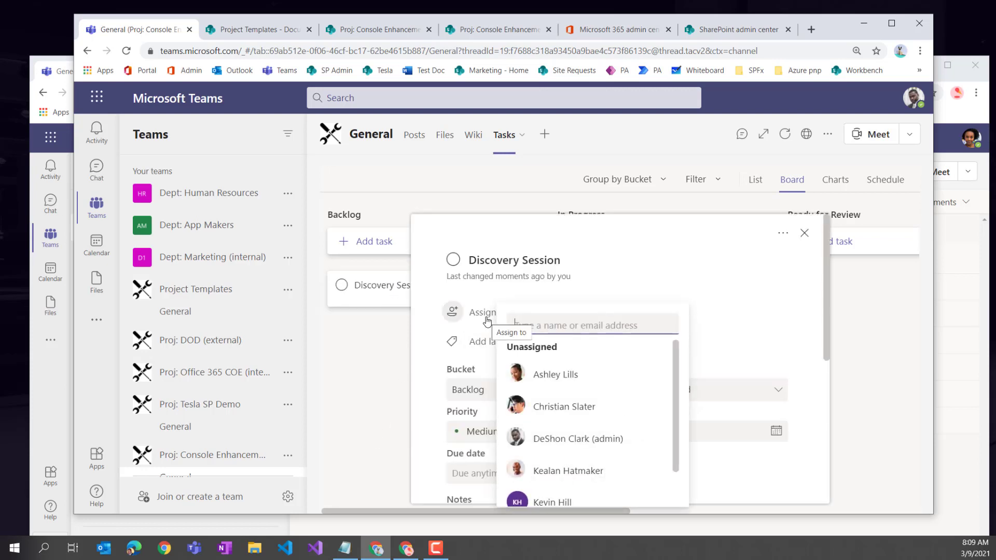
text(mad)
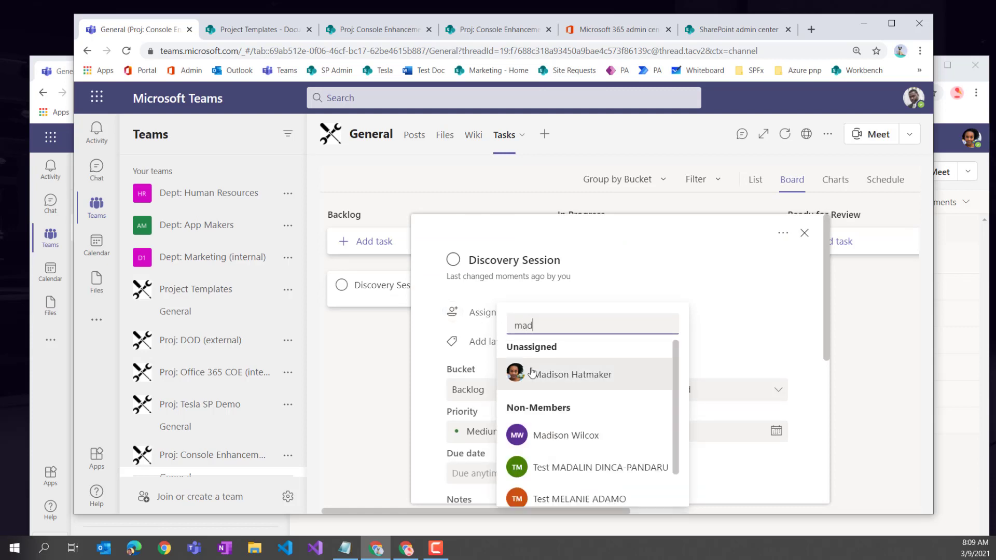
click(529, 372)
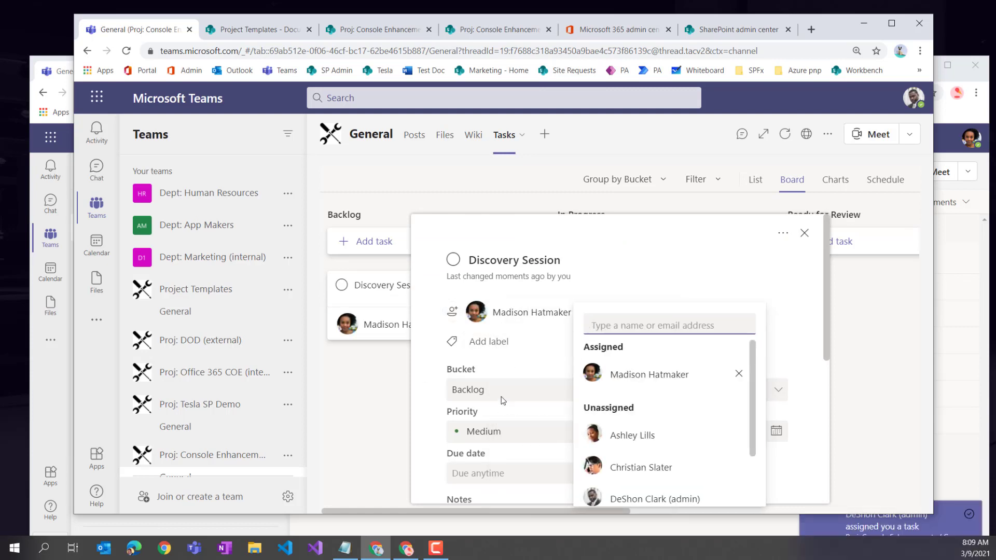
- Open the task's label picker and scroll through the available labels
click(495, 342)
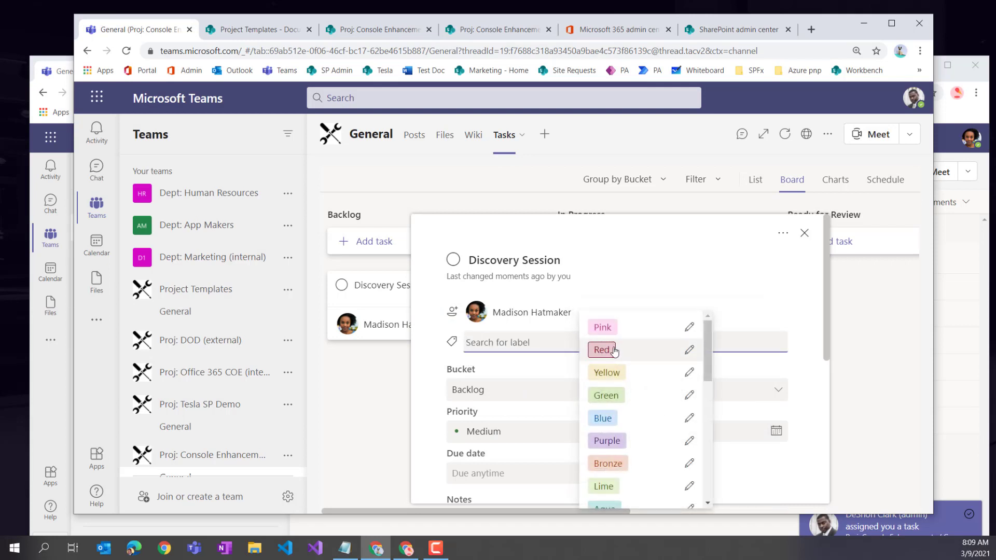
scroll(605, 402, down, 6)
scroll(595, 468, down, 1)
scroll(602, 472, up, 8)
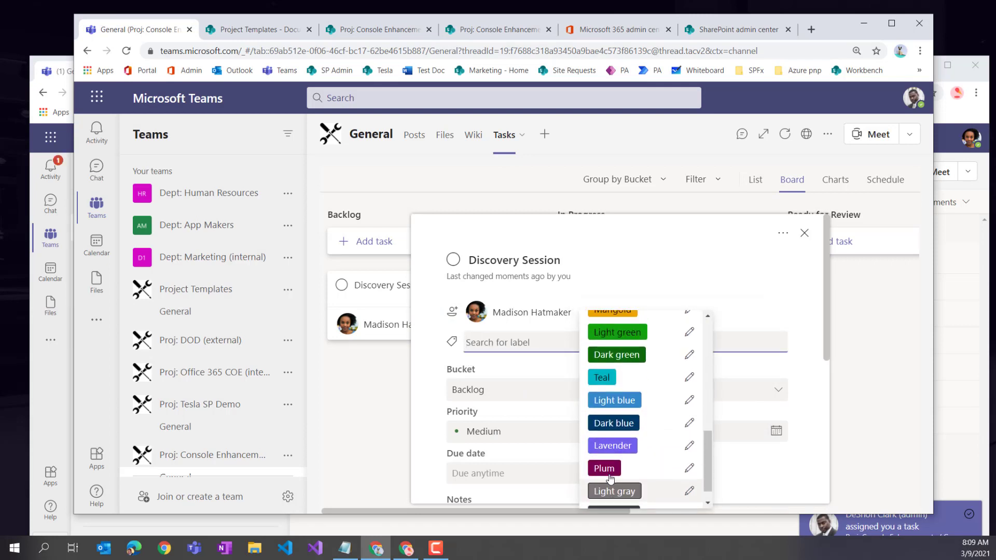
scroll(611, 476, down, 7)
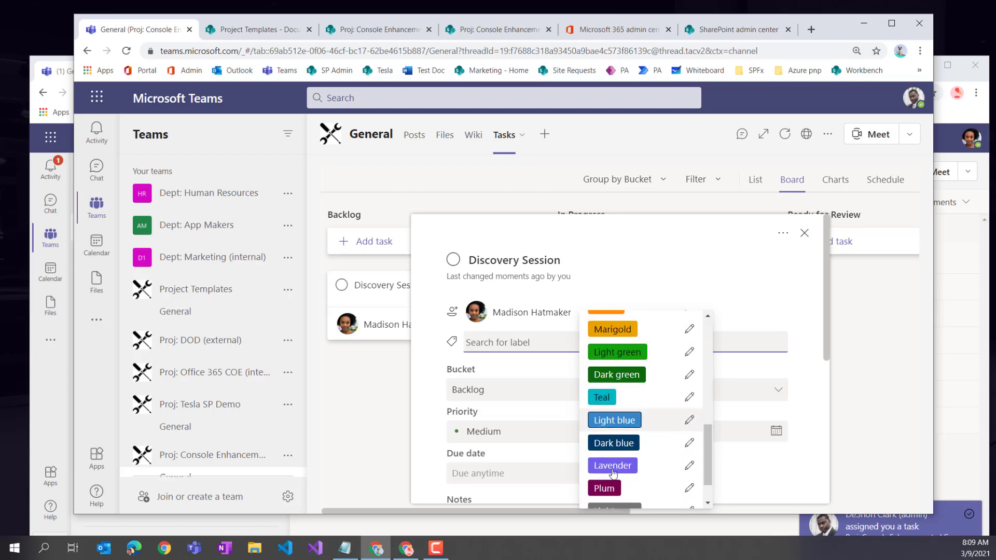
scroll(617, 472, up, 2)
scroll(617, 469, up, 5)
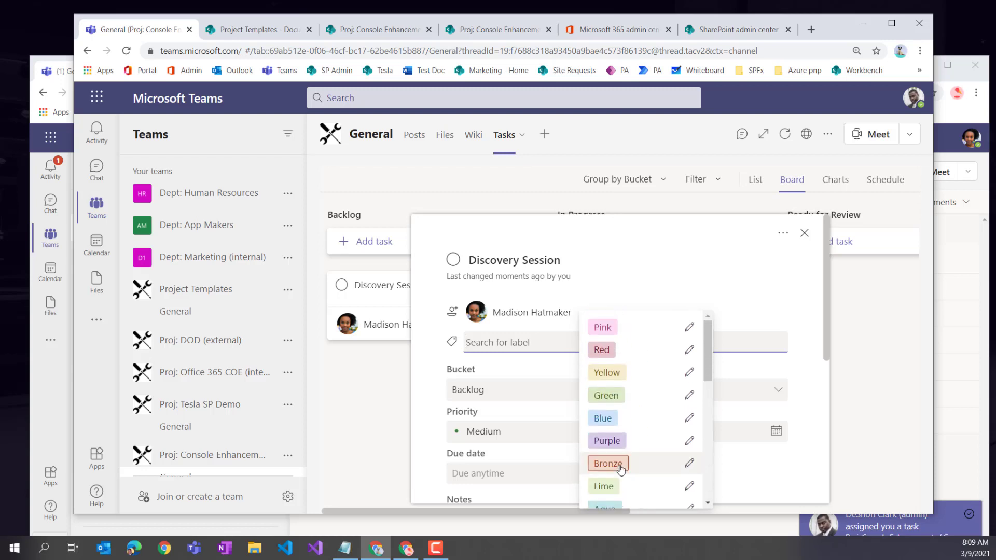
- Add the Pink, Red, Yellow, Green, Purple and Bronze labels to the Discovery Session task
click(604, 331)
click(648, 332)
click(700, 333)
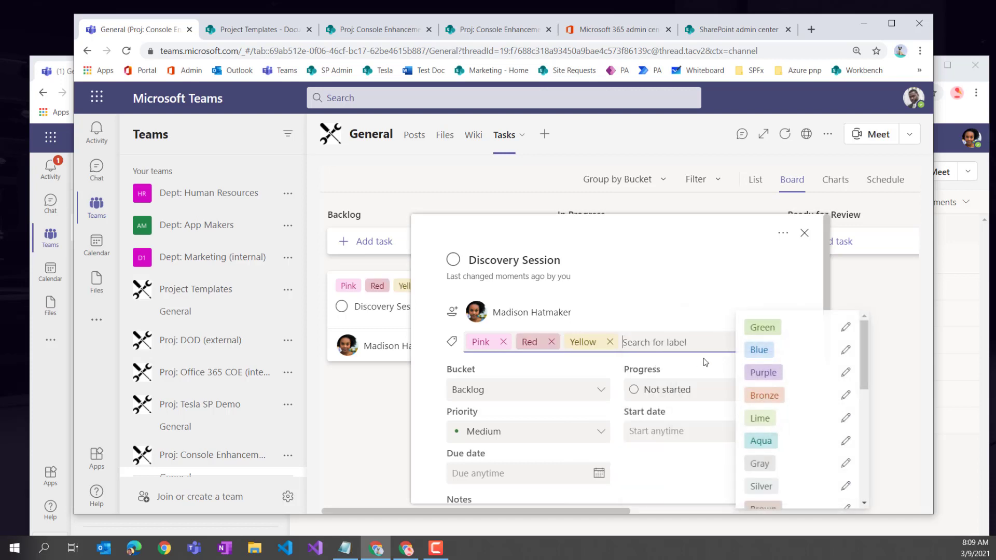
click(762, 327)
click(602, 349)
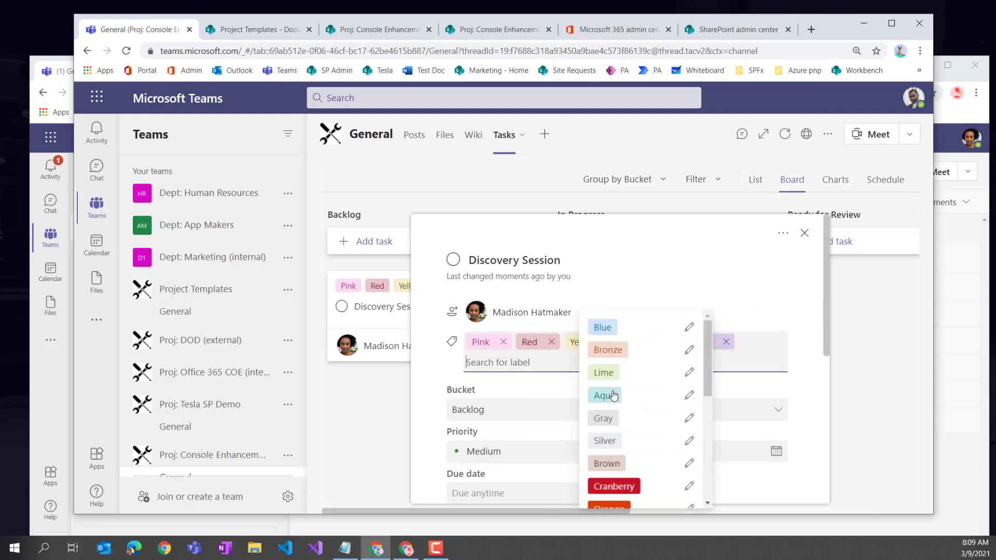
click(607, 349)
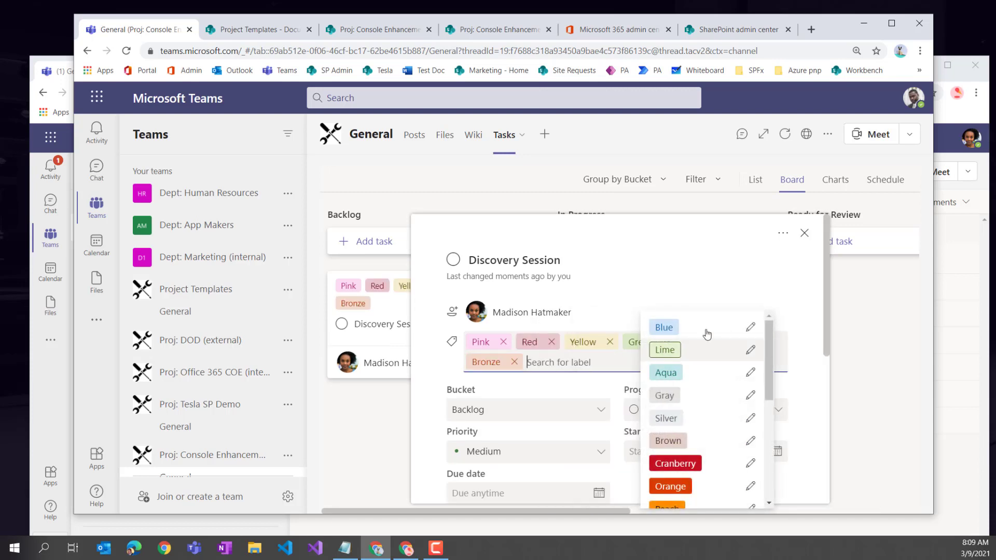
click(590, 321)
- Rename the Pink label to PM and the Red label to Quality
click(483, 342)
click(492, 382)
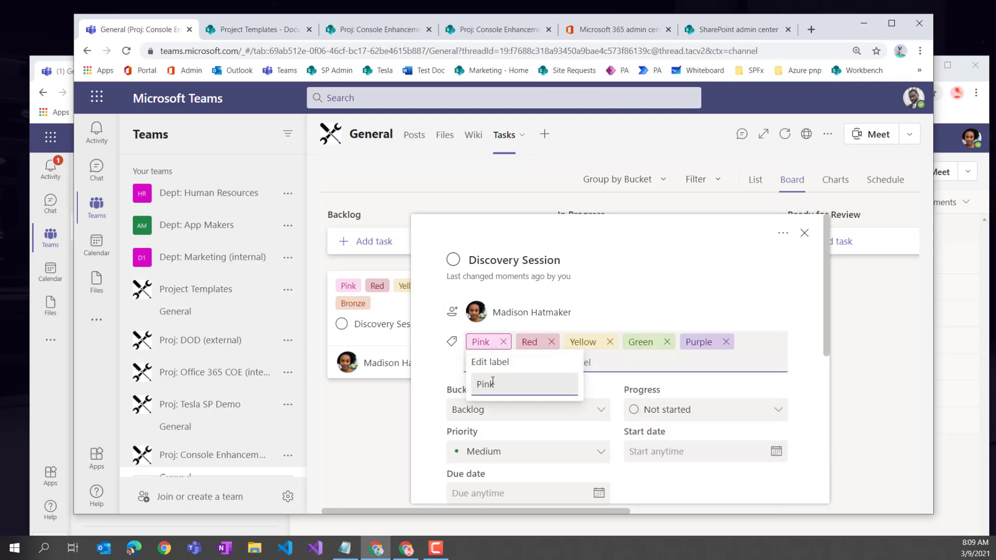
key(ctrl+a)
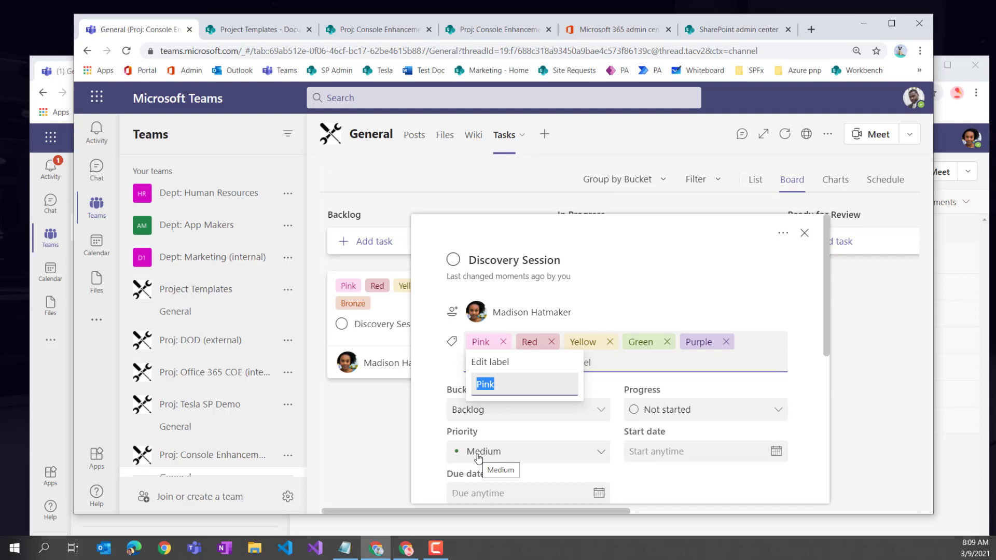
text(PM)
click(525, 343)
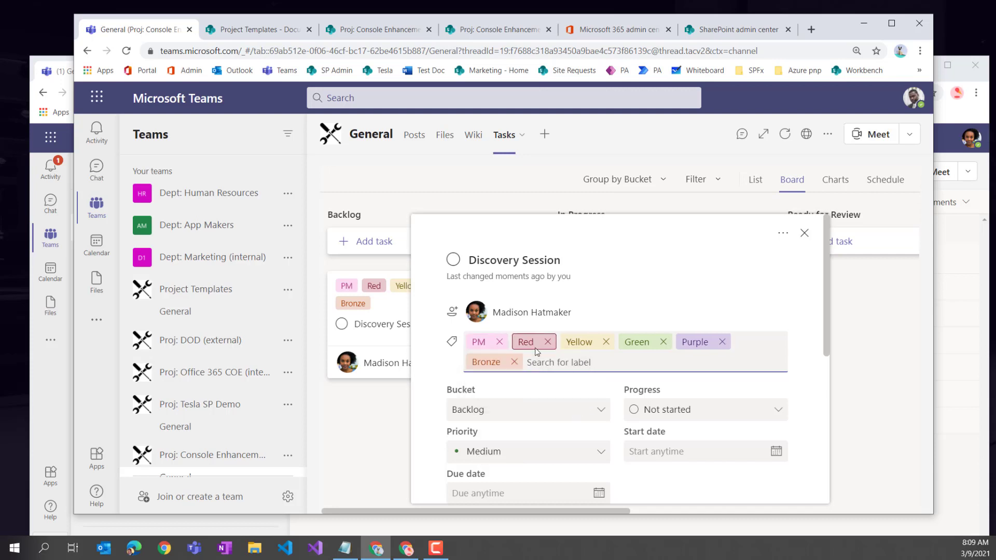
click(528, 354)
click(525, 342)
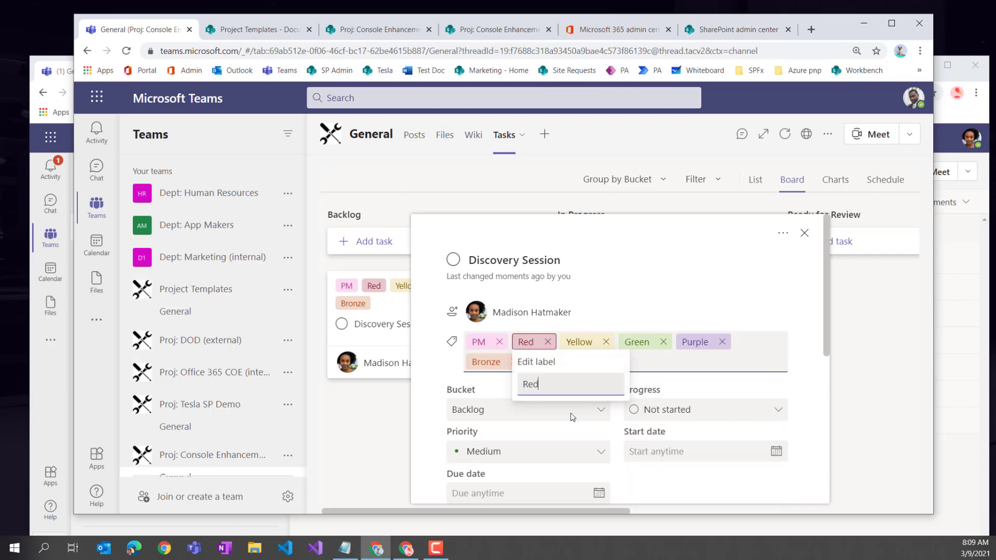
text(Quality)
- Rename the Yellow label to Technical, correcting its misspelling with the spelling suggestion
click(584, 342)
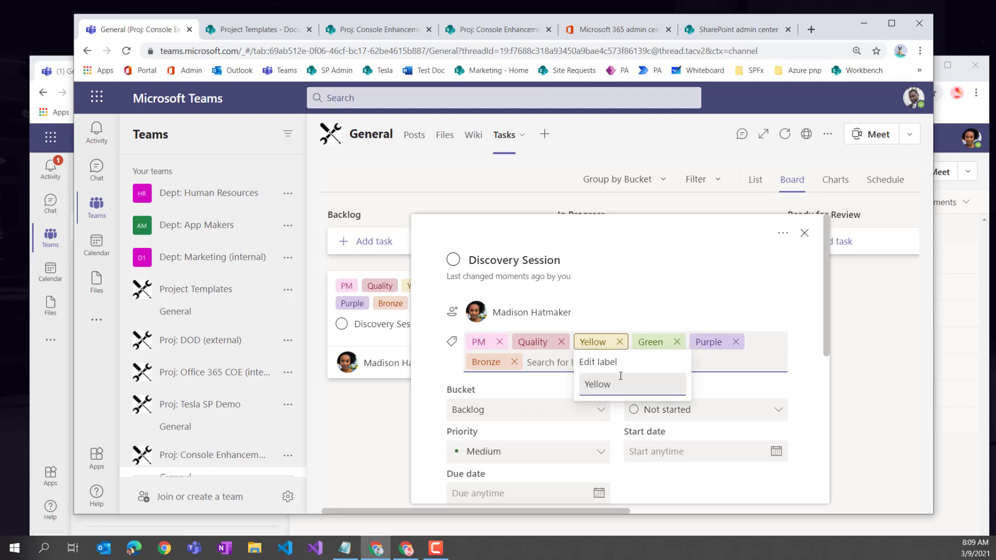
text(Technincal)
key(Tab)
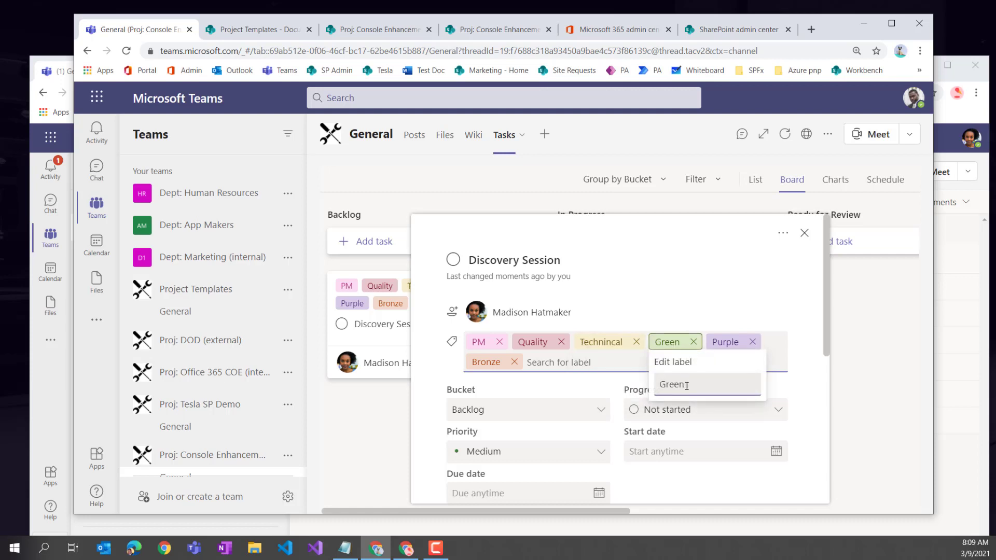
key(shift+Tab)
right_click(618, 385)
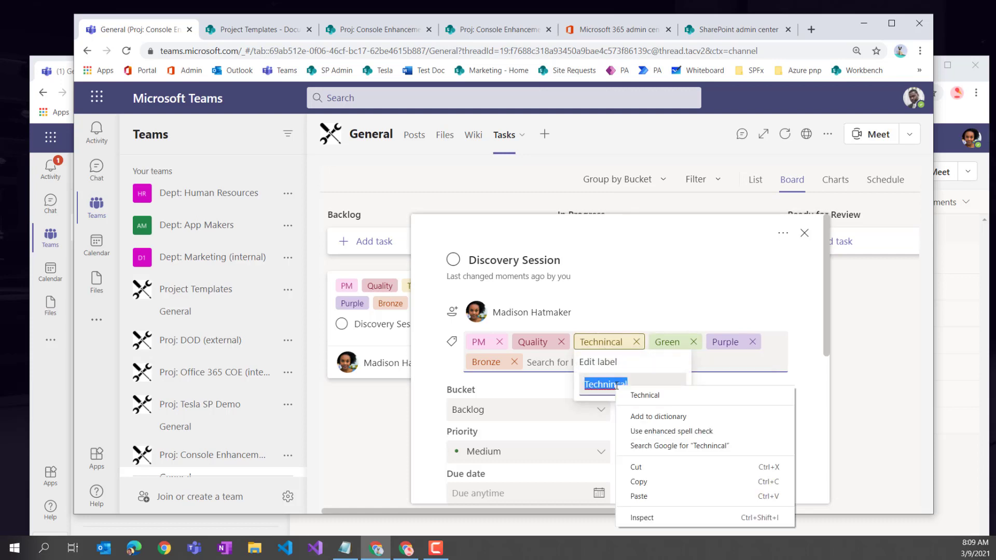
click(663, 397)
- Rename the Green label to Requirements
click(668, 342)
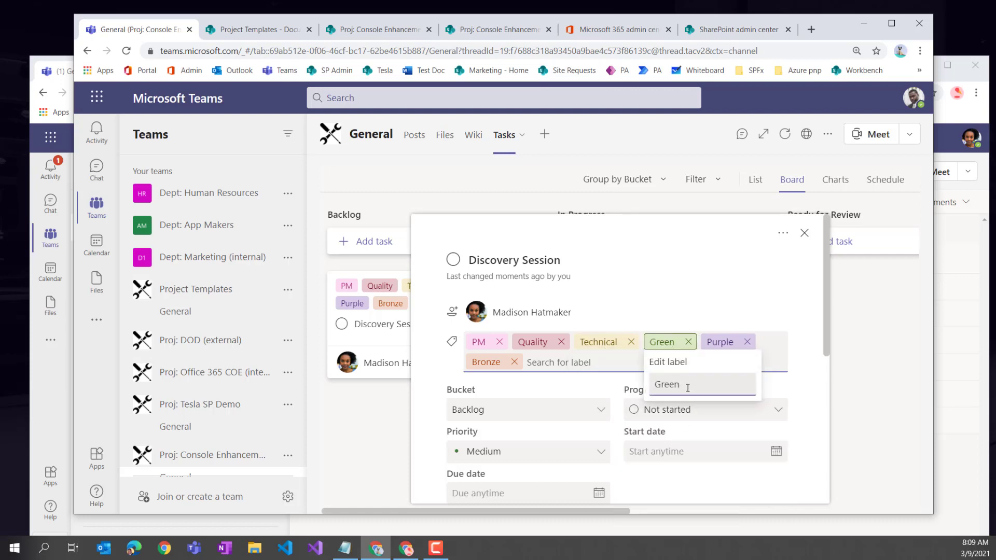
key(ctrl+a)
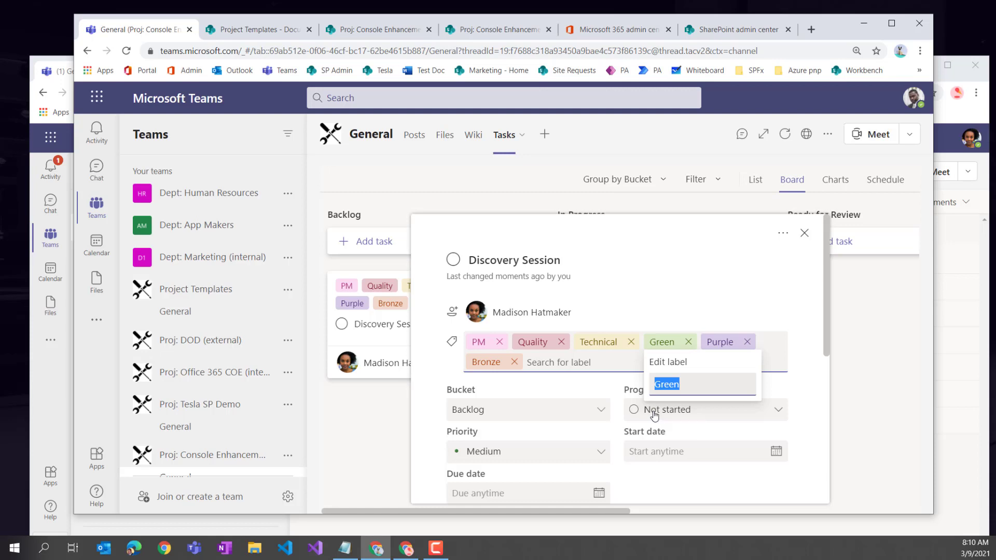
text(Requirements)
key(Return)
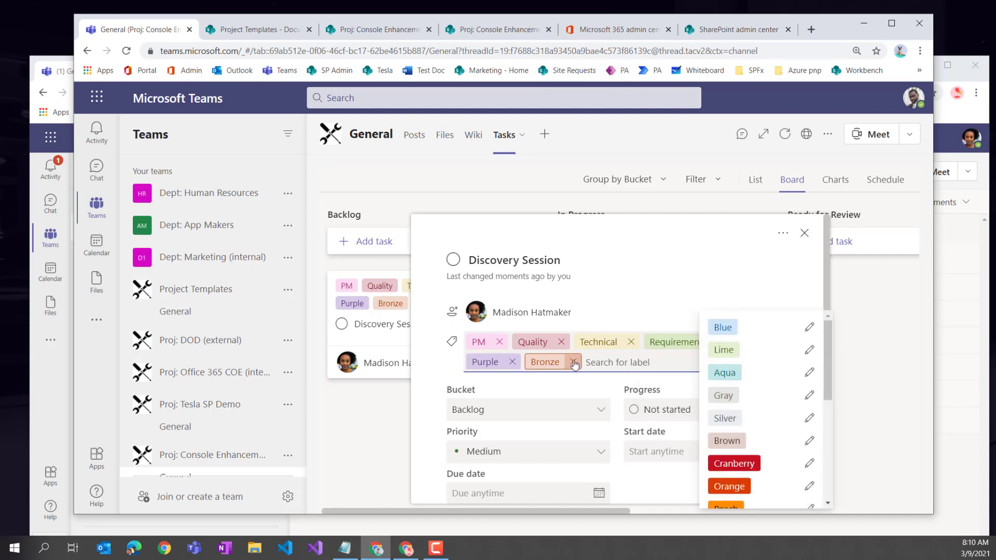
- Remove the Bronze, Purple, Requirements, Technical and Quality labels, keeping only PM
click(574, 362)
click(512, 362)
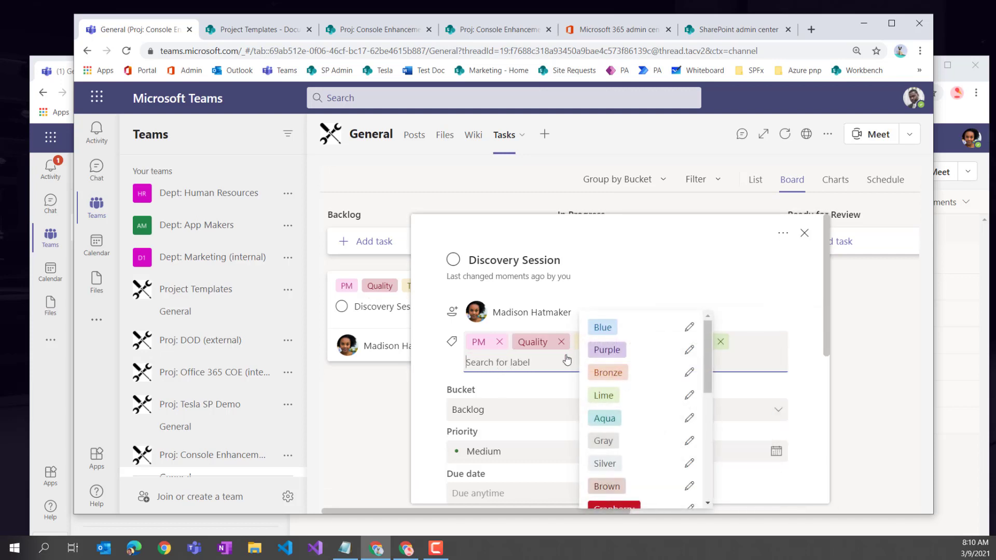
click(775, 314)
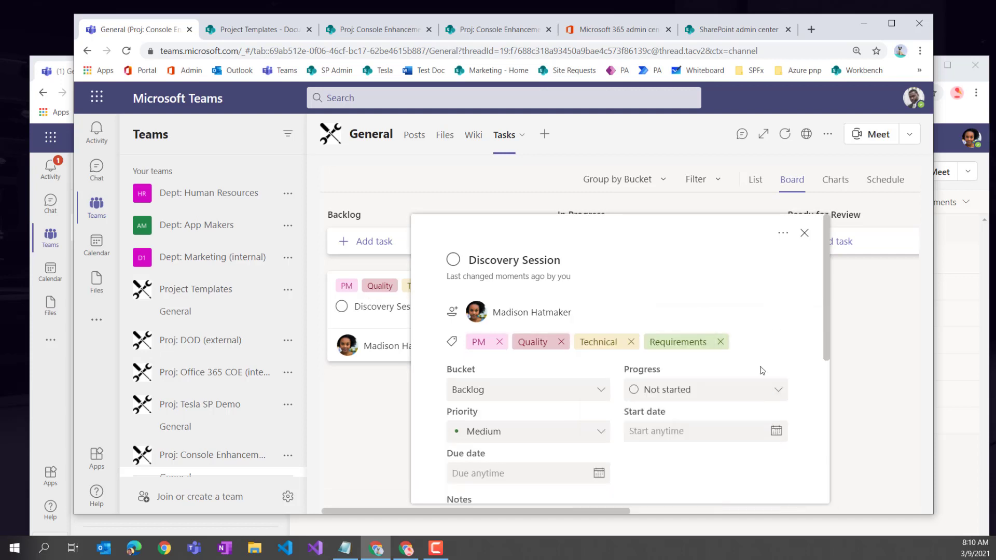
click(720, 343)
click(631, 341)
click(560, 342)
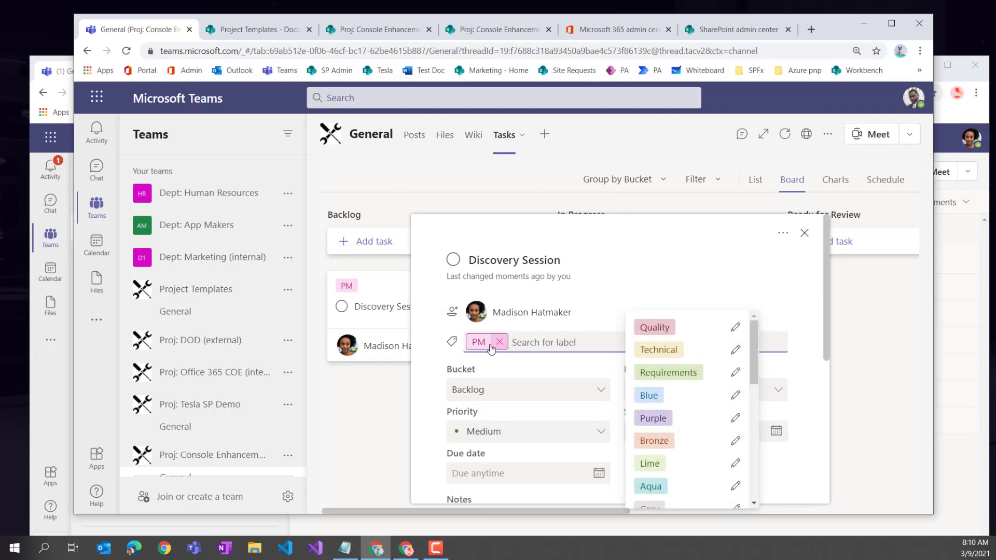
click(438, 440)
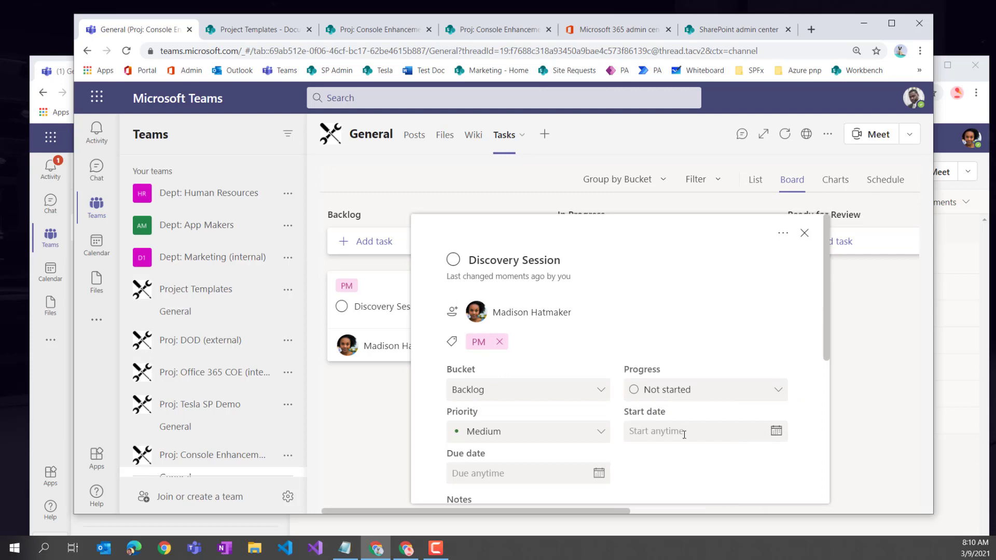
- Close the Discovery Session task details and return to the Tasks board
click(776, 432)
scroll(678, 262, down, 3)
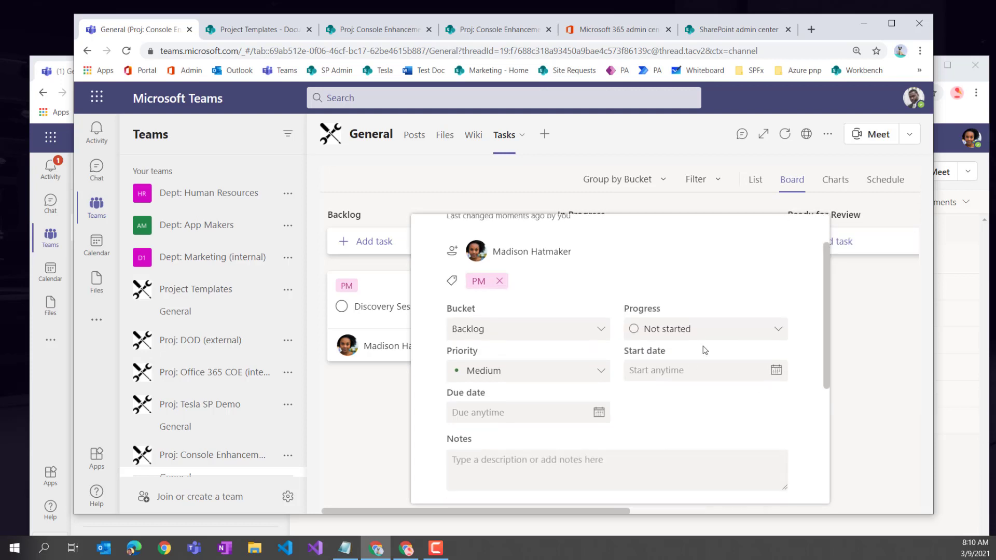
scroll(684, 406, down, 4)
scroll(519, 395, up, 8)
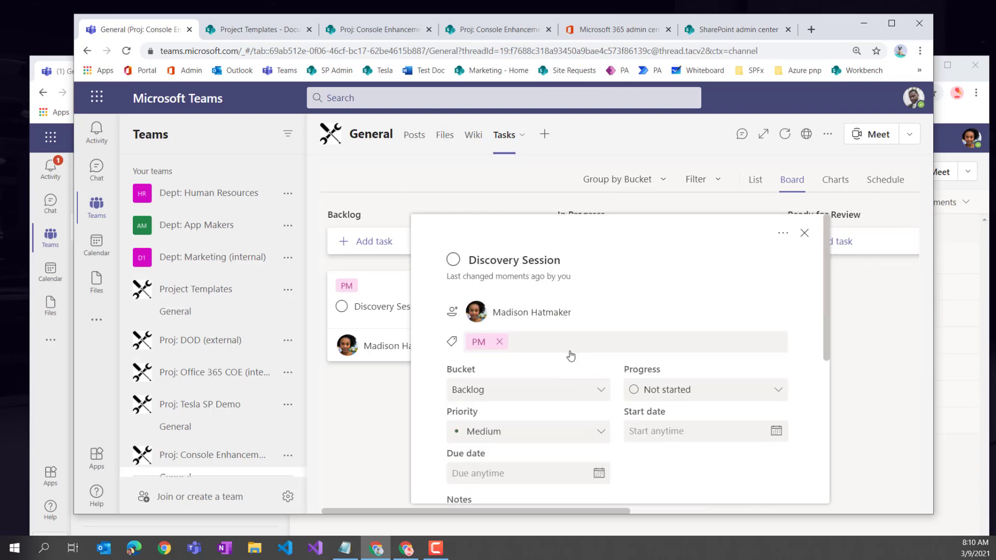
click(809, 234)
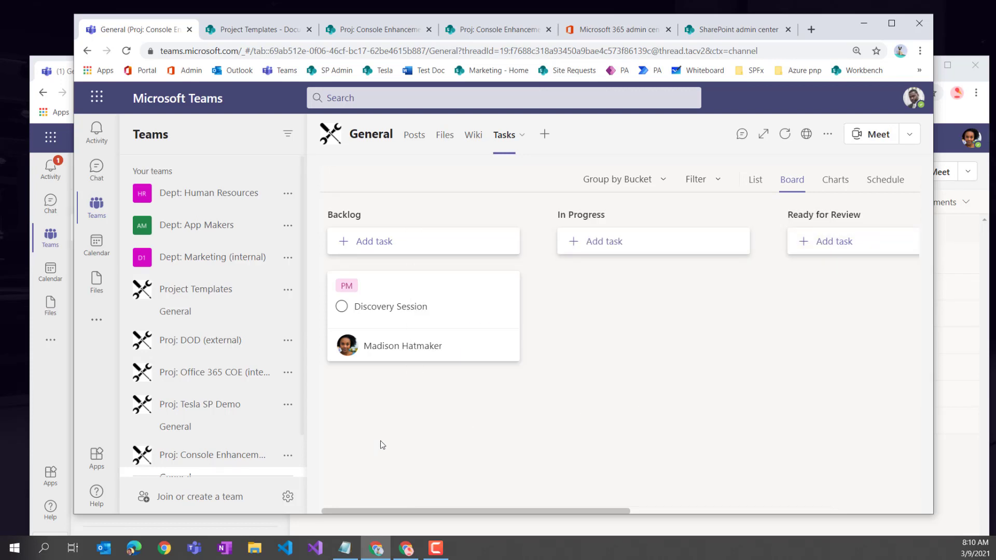
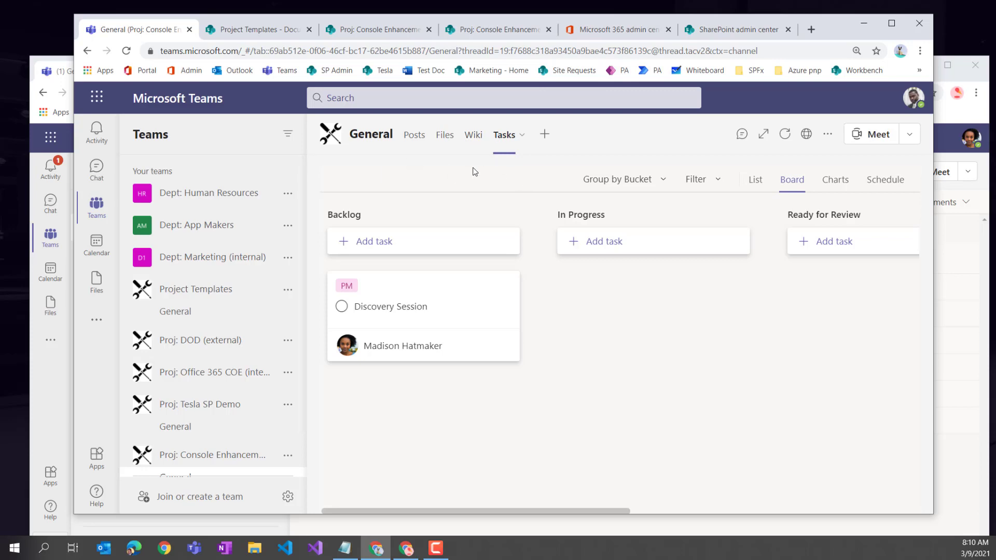
- Add a Lists tab to the General channel
click(544, 134)
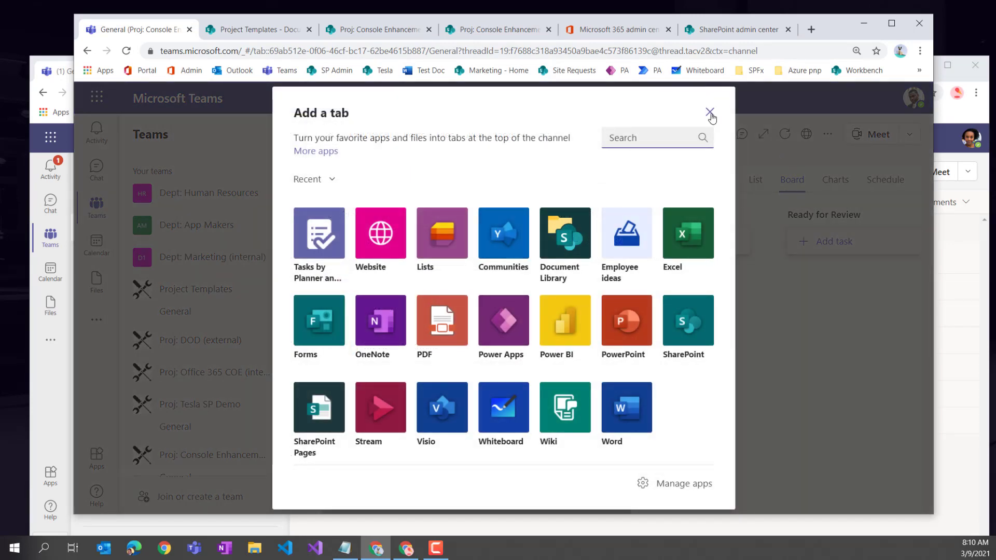
click(446, 245)
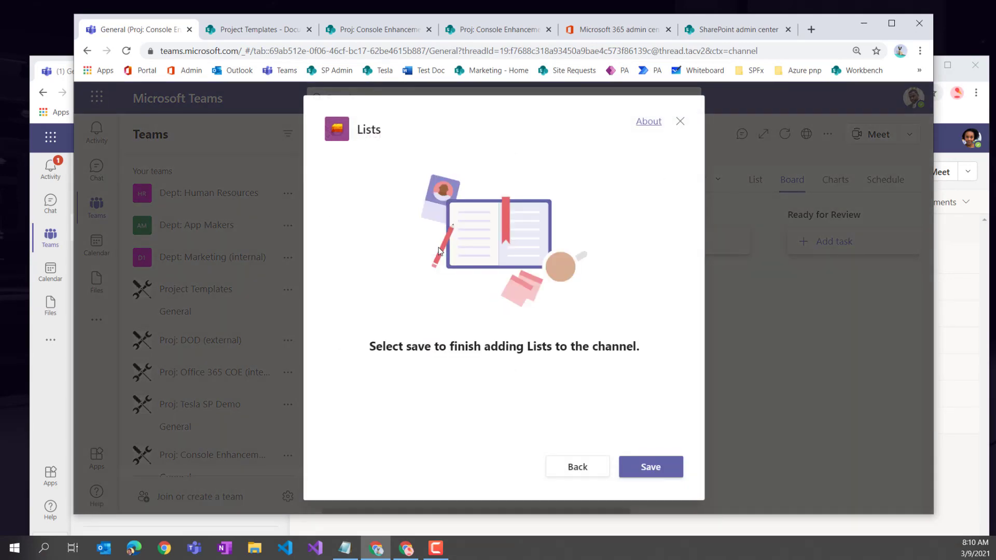
click(639, 468)
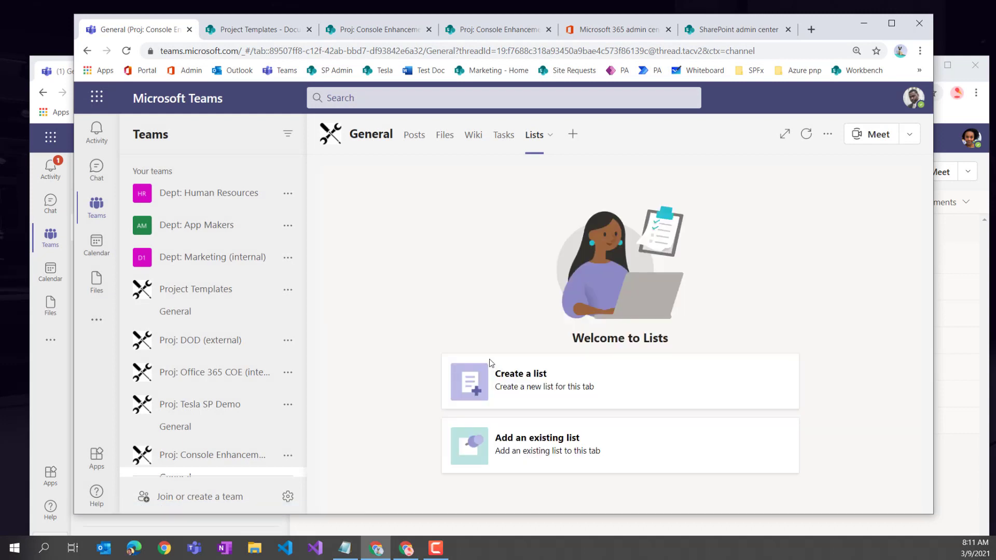
- Create a new list for the tab from the Issue tracker template
click(518, 384)
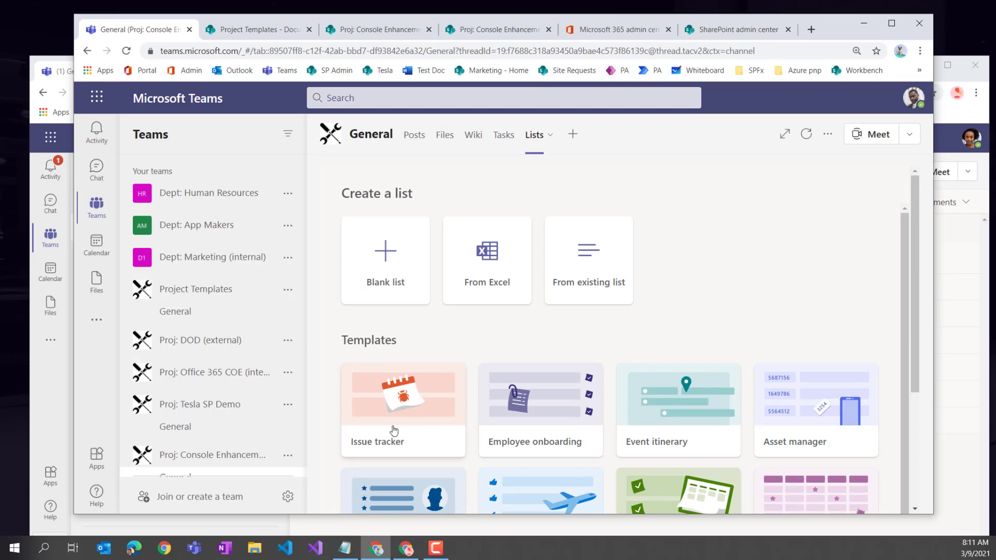
click(391, 429)
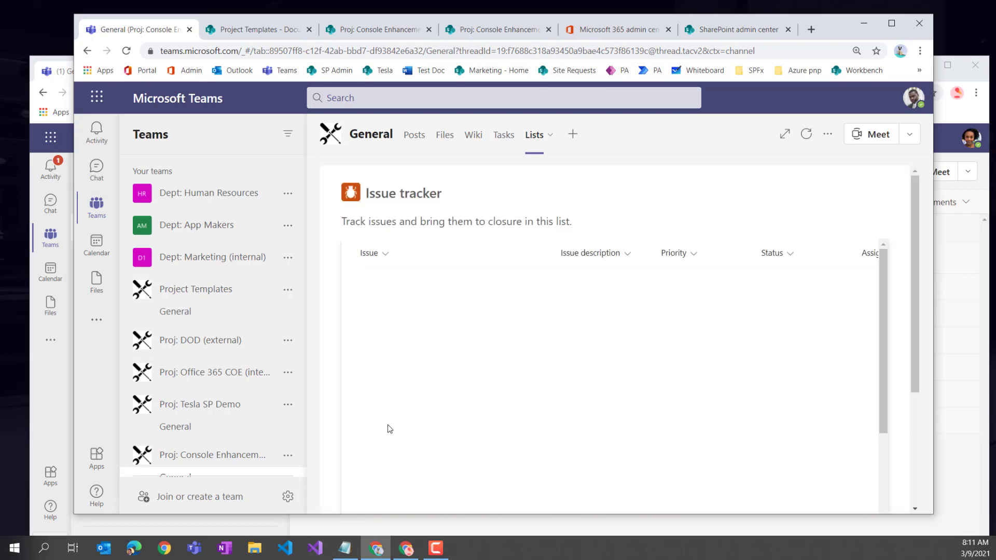
scroll(462, 396, down, 8)
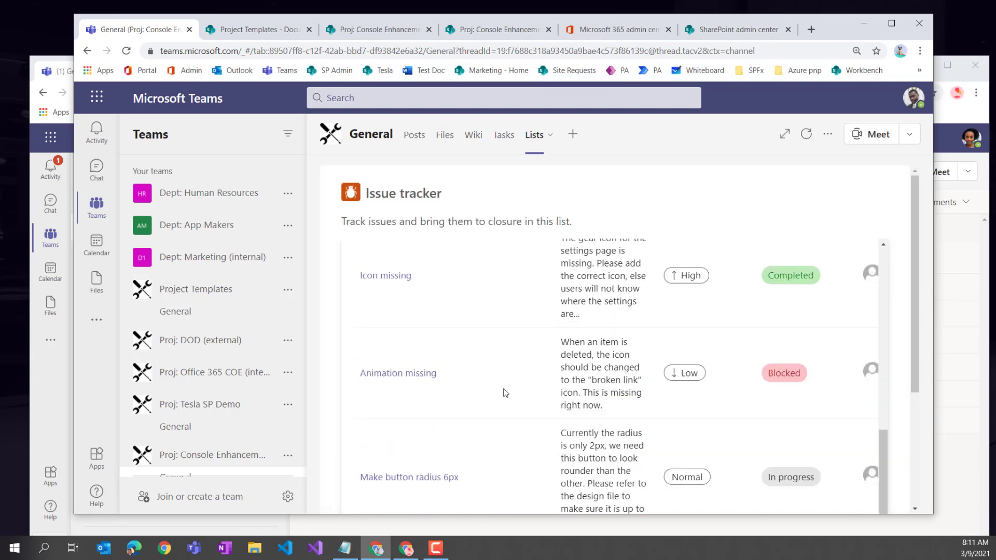
click(787, 491)
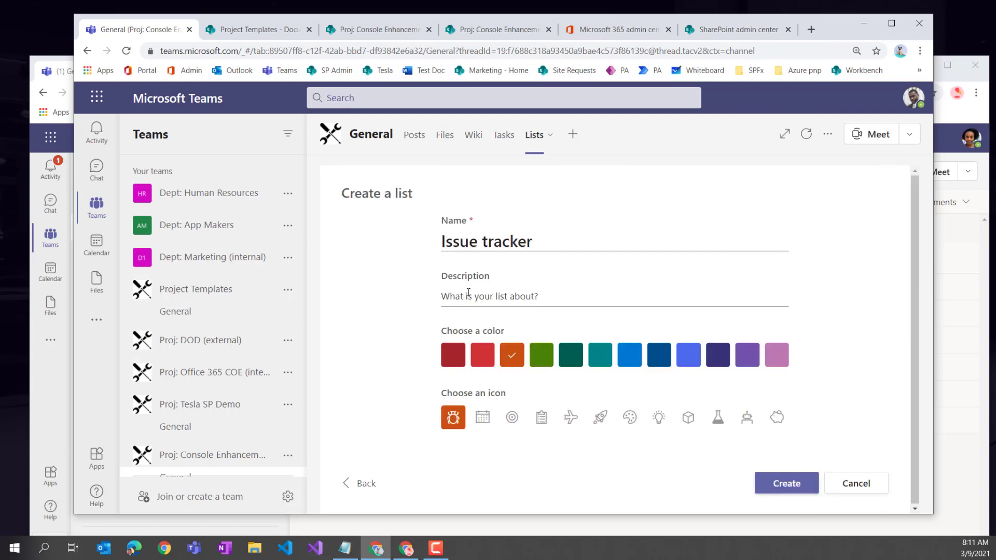
click(778, 484)
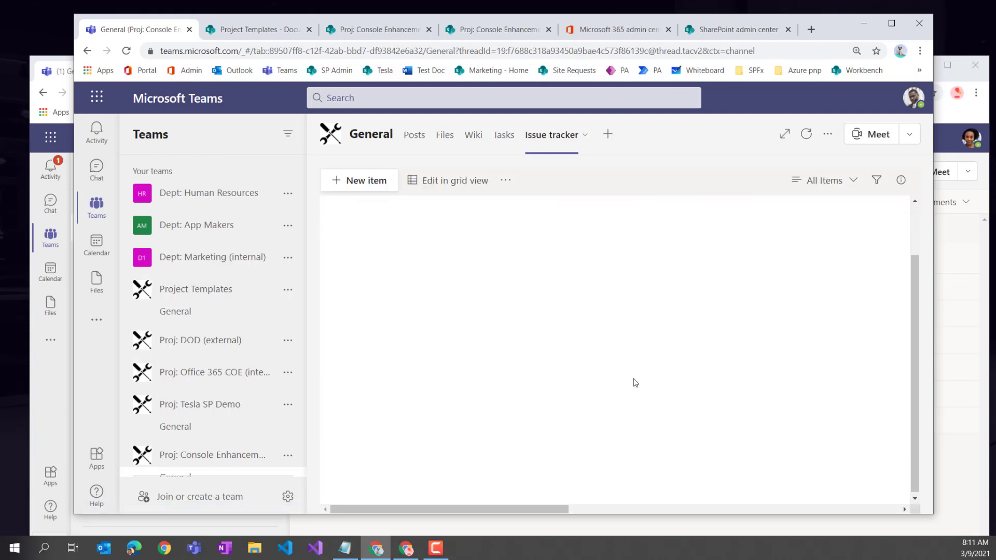
- Start a new issue titled 'Service Account is not working'
click(372, 182)
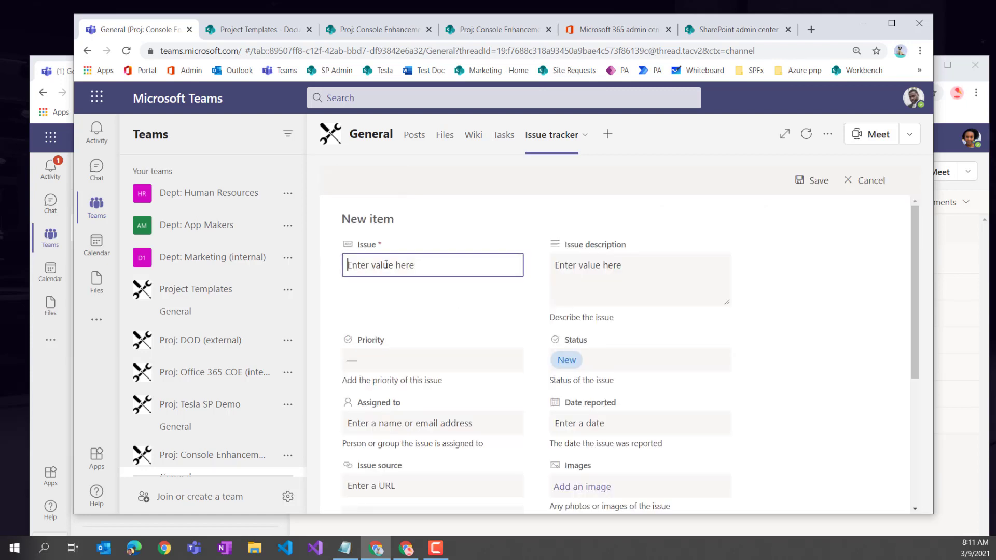
text(Service Account is not ow)
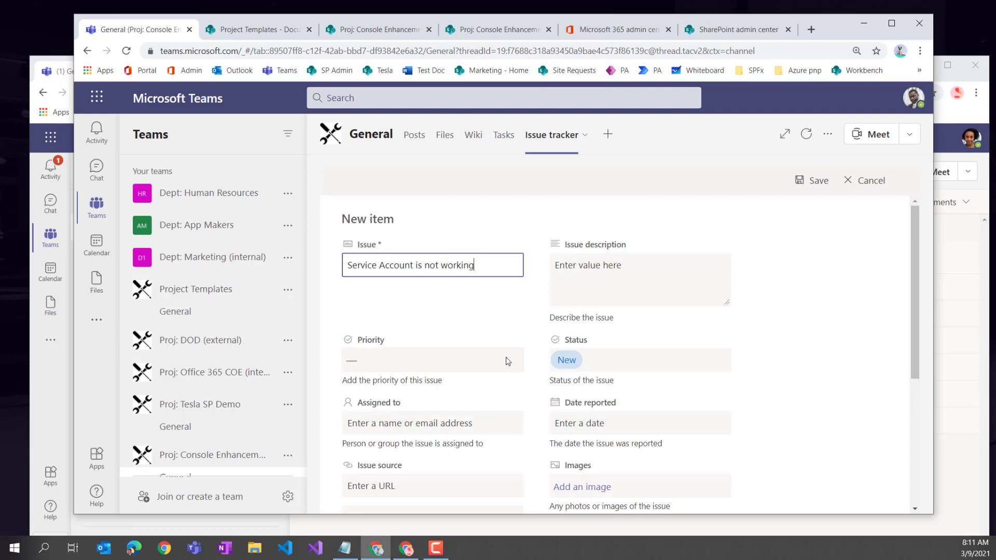
scroll(529, 390, down, 2)
- Assign the issue to a teammate, set Date reported to 3/9/2021, save it, and return to Tasks
click(397, 302)
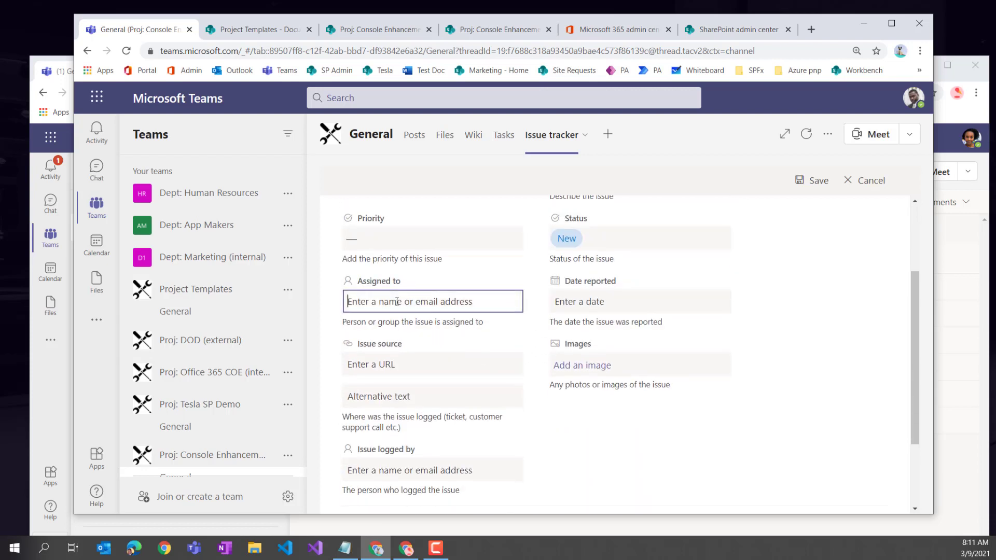
text(keala)
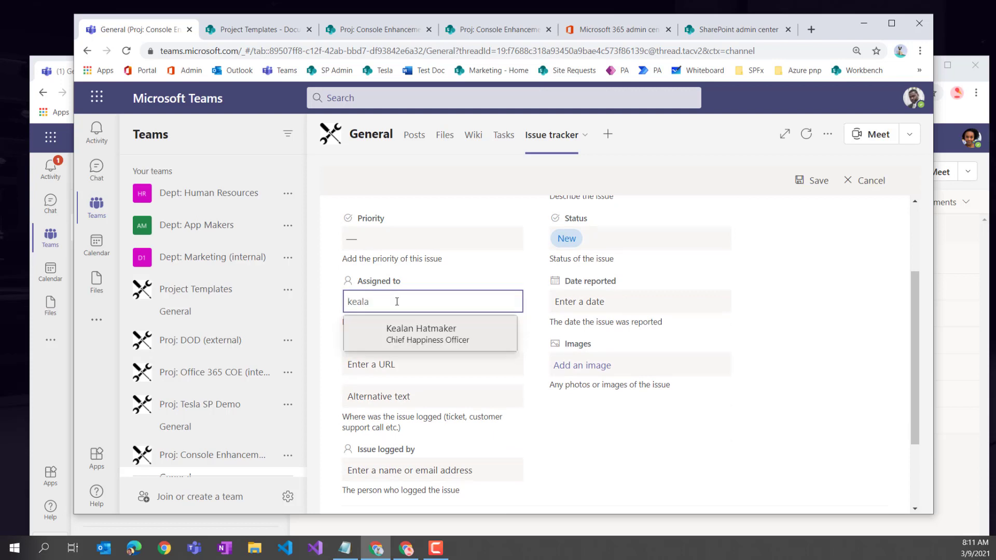
click(400, 334)
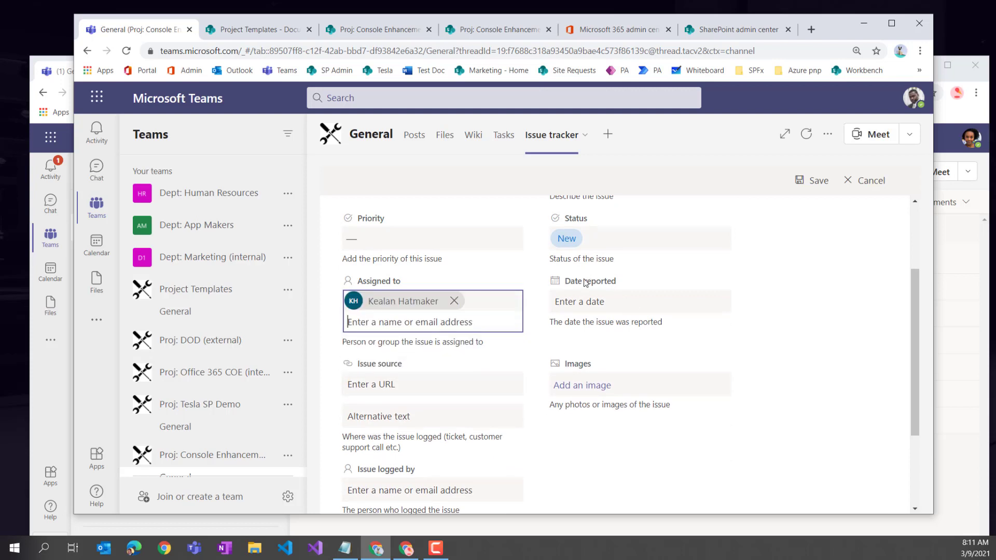
click(587, 306)
click(603, 393)
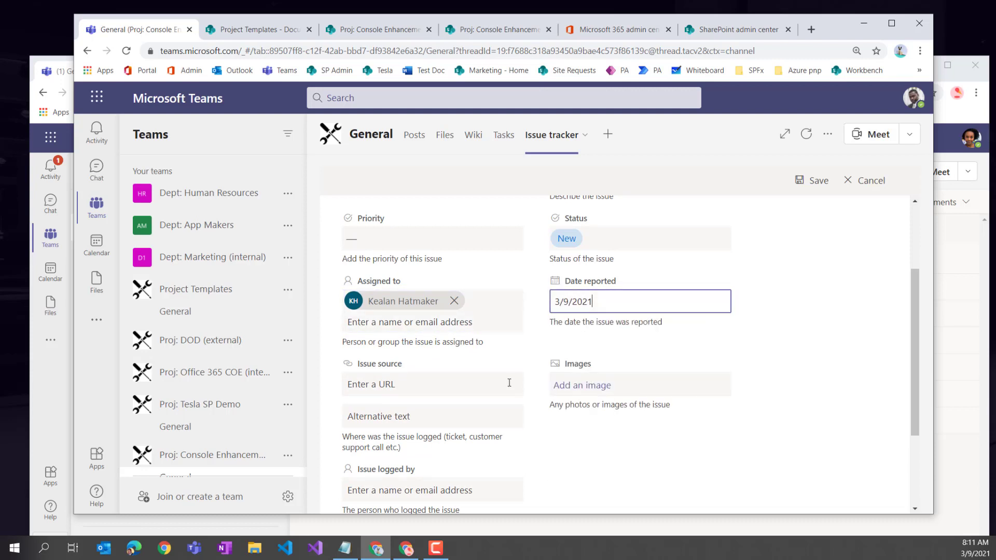
scroll(537, 388, down, 3)
click(371, 485)
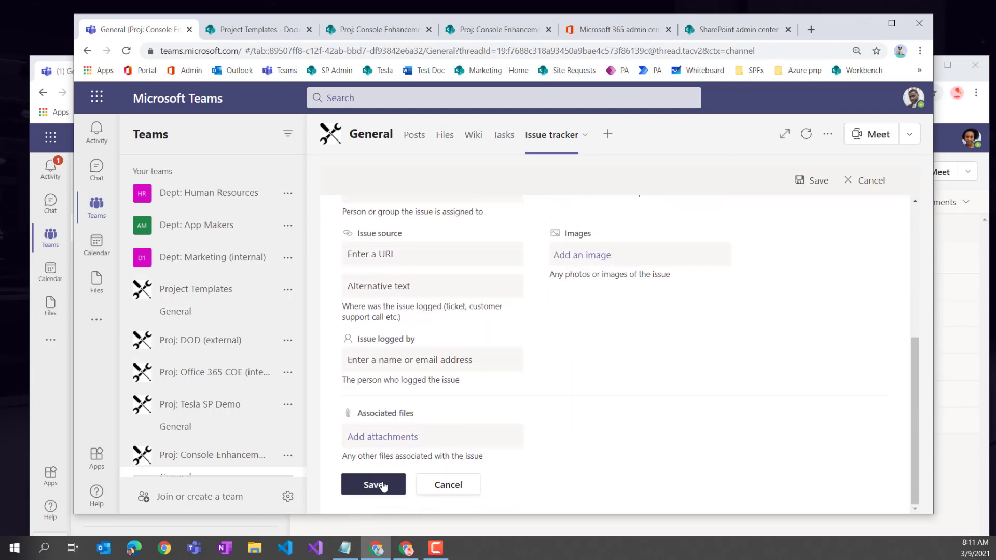
click(504, 136)
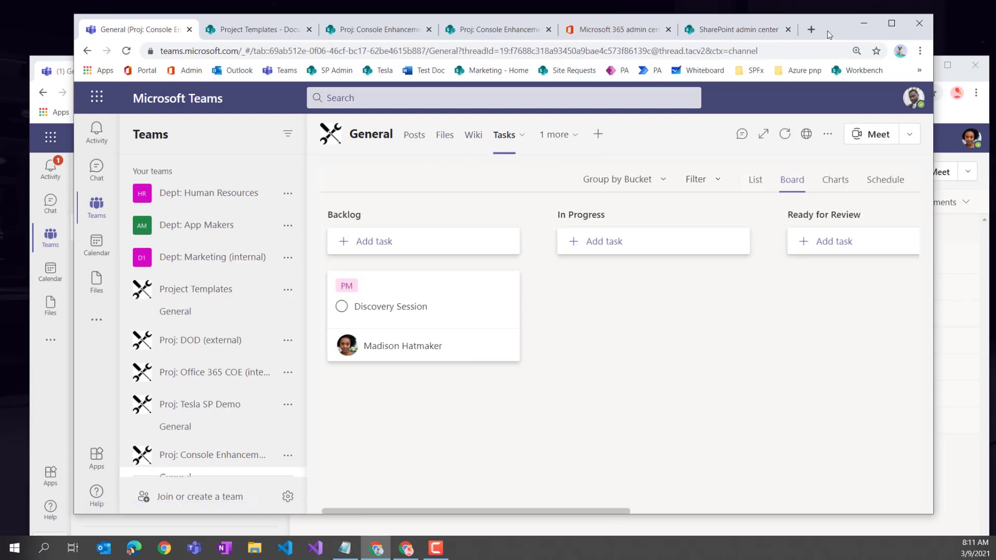
- Widen the browser window and open the General channel's Files in SharePoint
drag(827, 30, 732, 30)
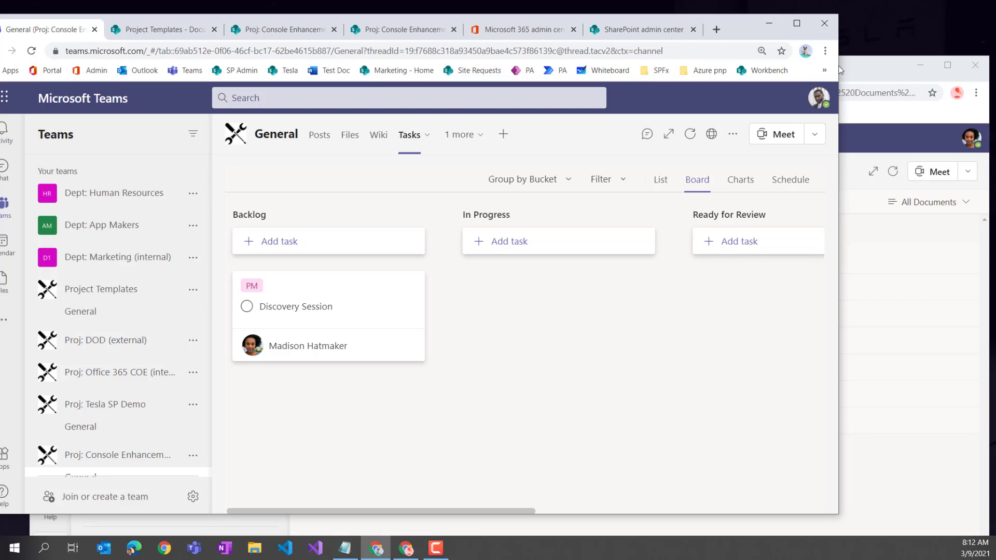
drag(840, 65, 976, 65)
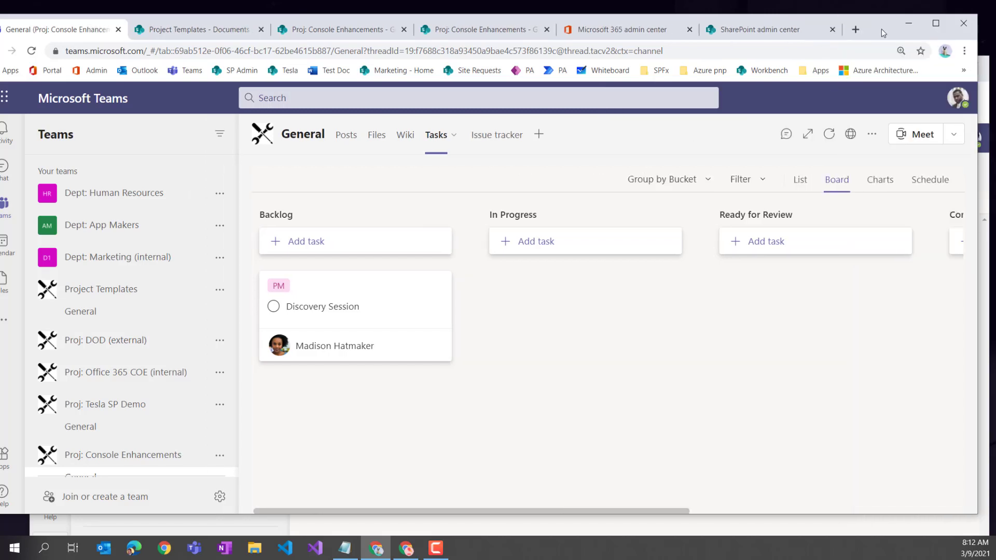
drag(880, 35, 921, 33)
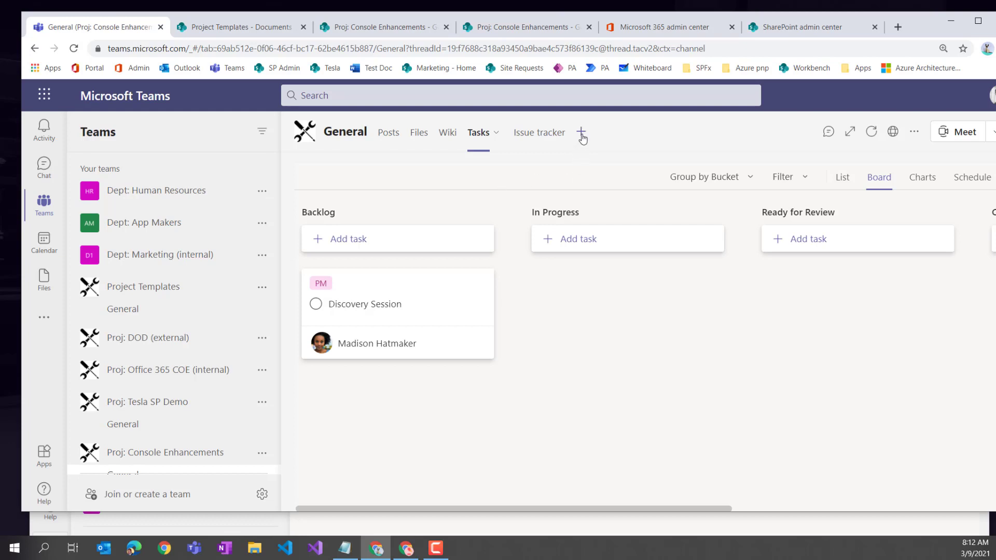
click(418, 133)
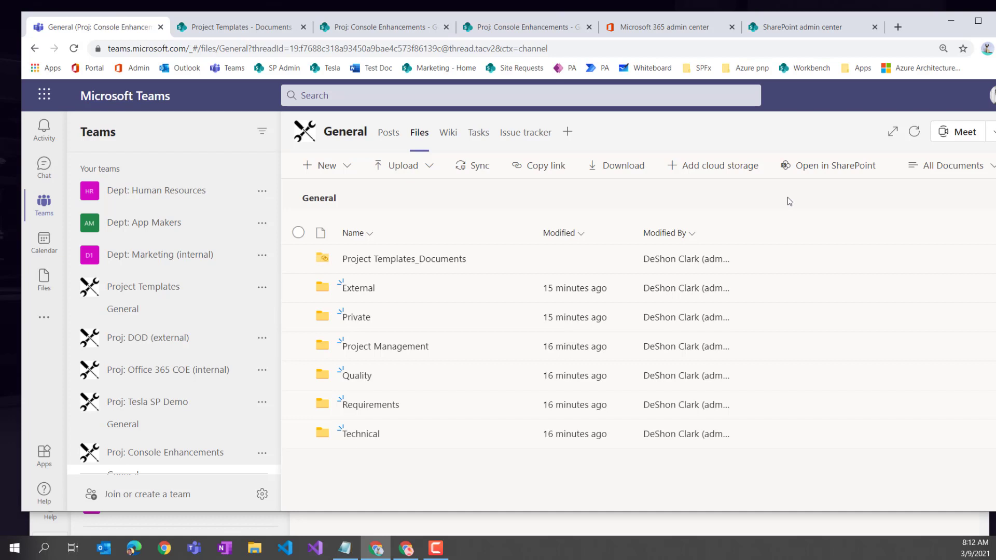
click(845, 166)
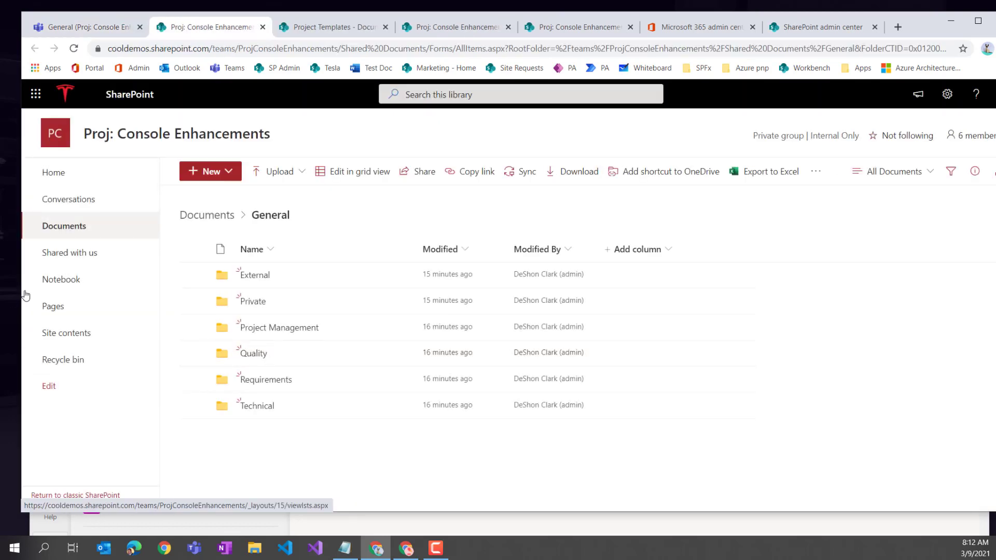
- Go to the site's Home page and open, then dismiss, the new list dialog
click(65, 185)
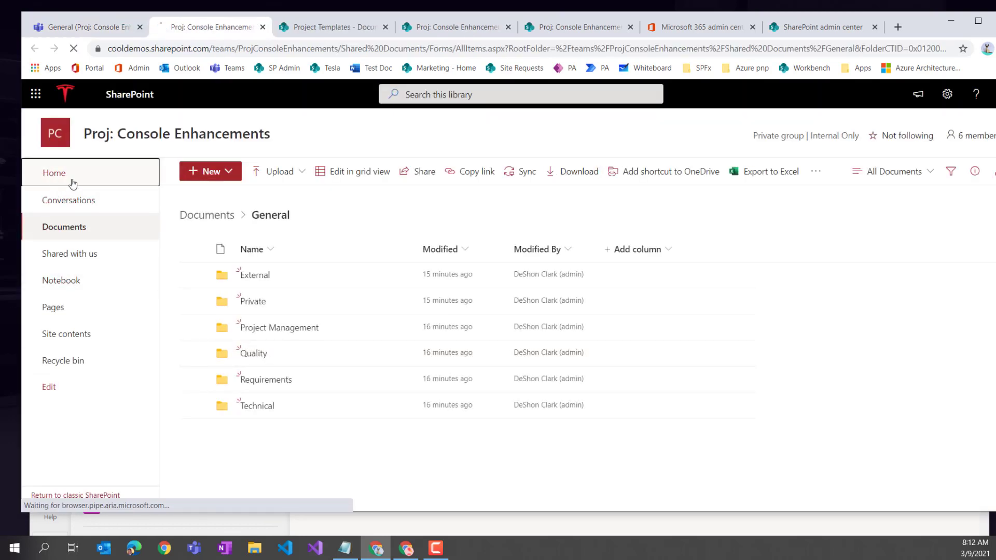
click(215, 179)
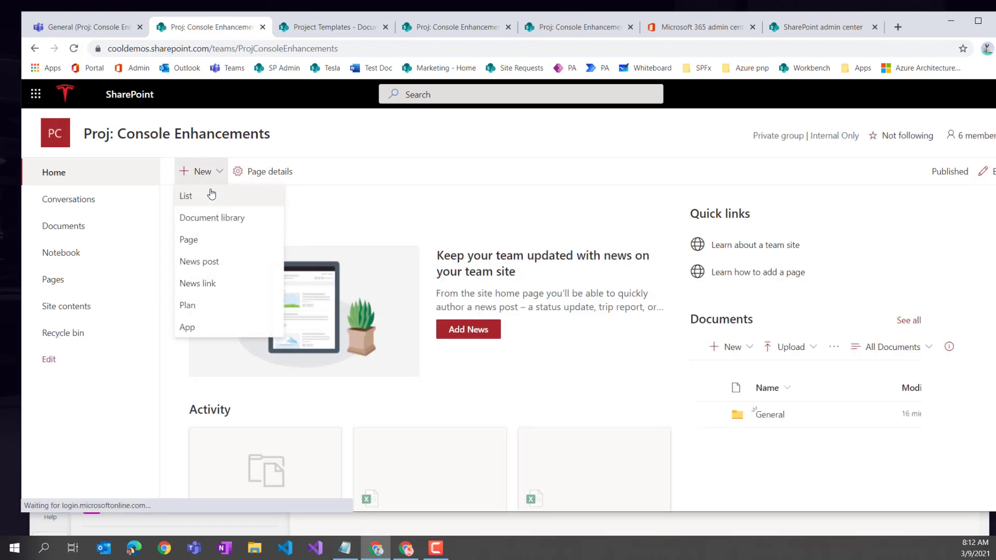
click(201, 203)
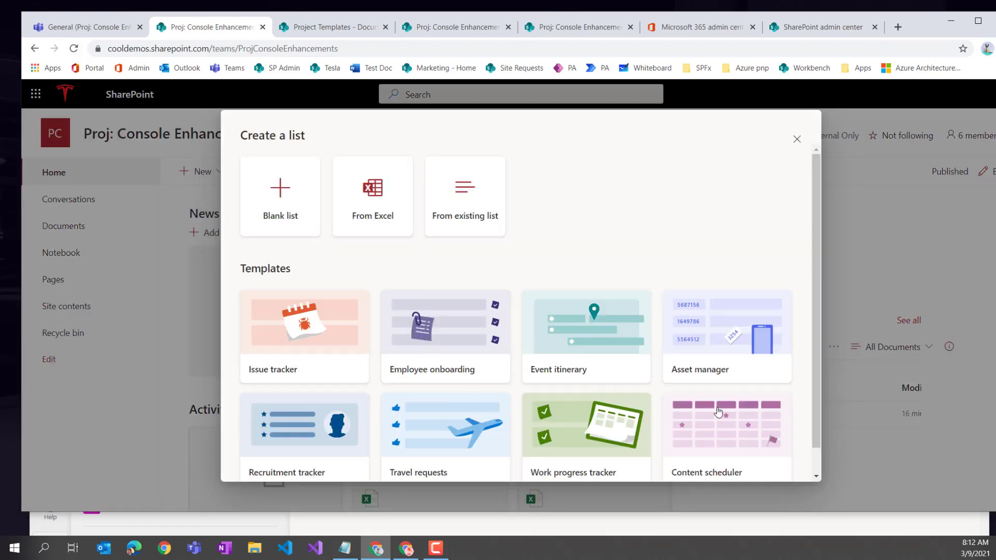
click(797, 141)
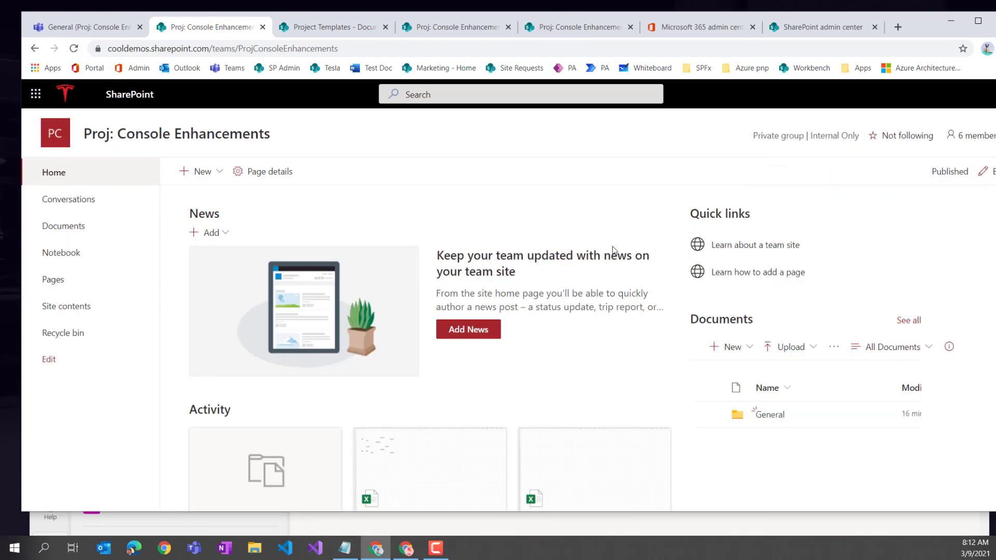
- Open the site's page of addable apps and search it for 'cal'
click(223, 179)
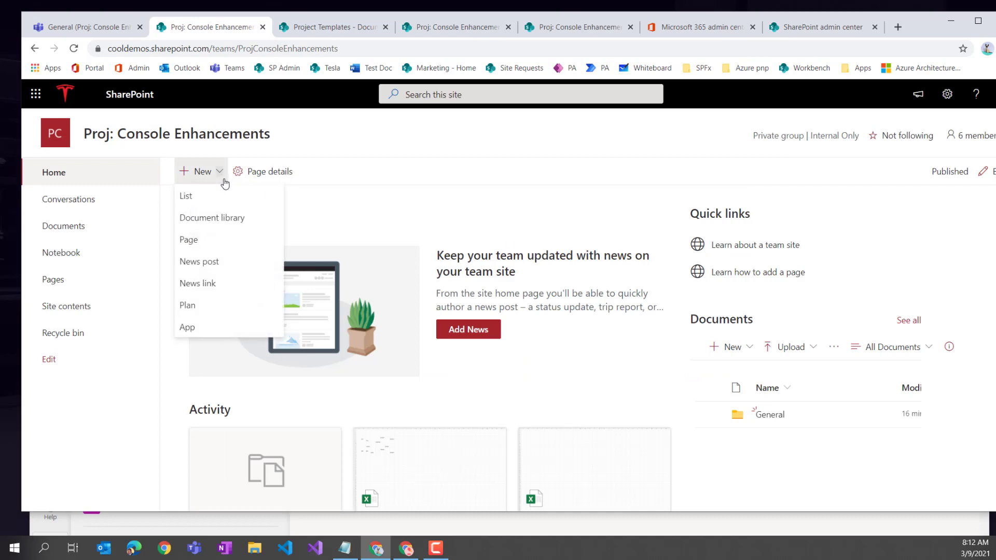
click(201, 329)
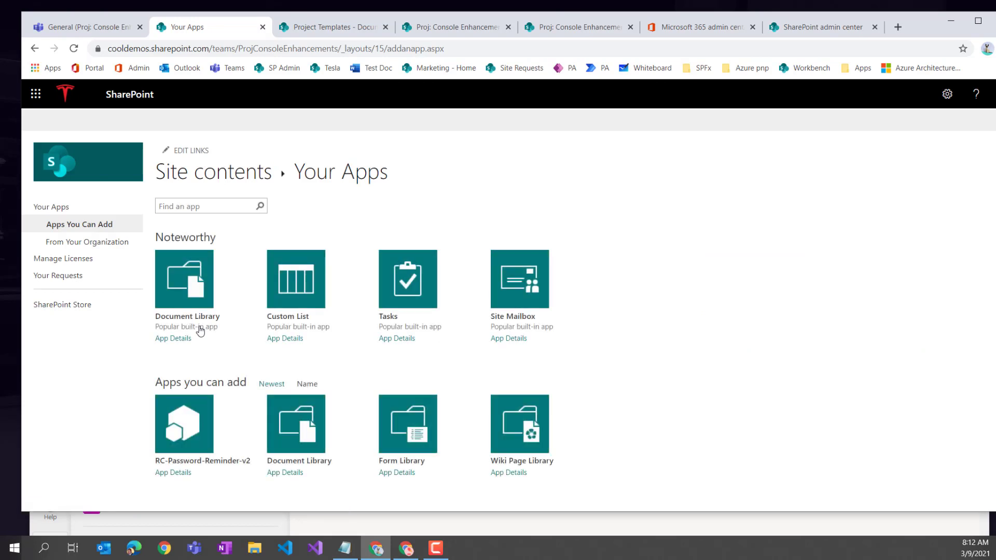
click(162, 204)
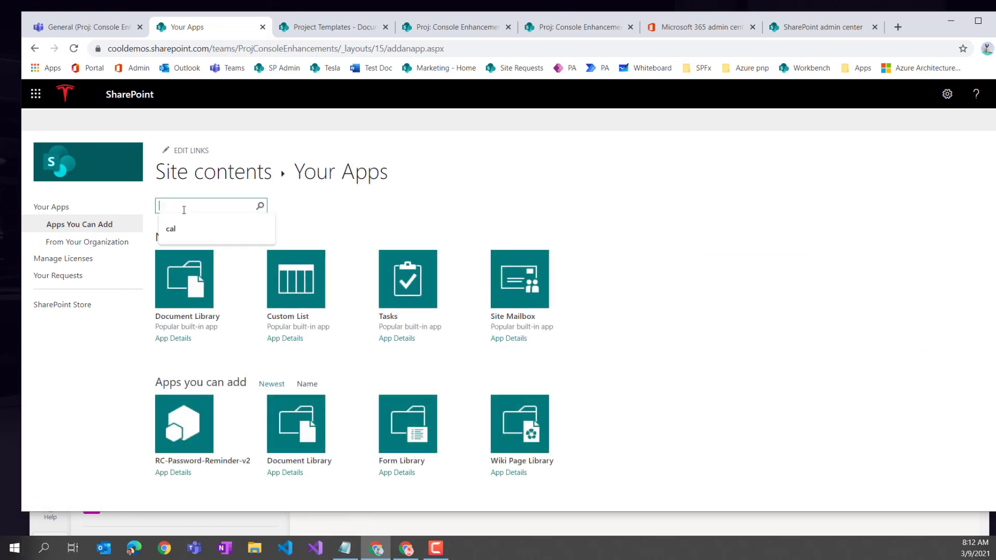
text(cale)
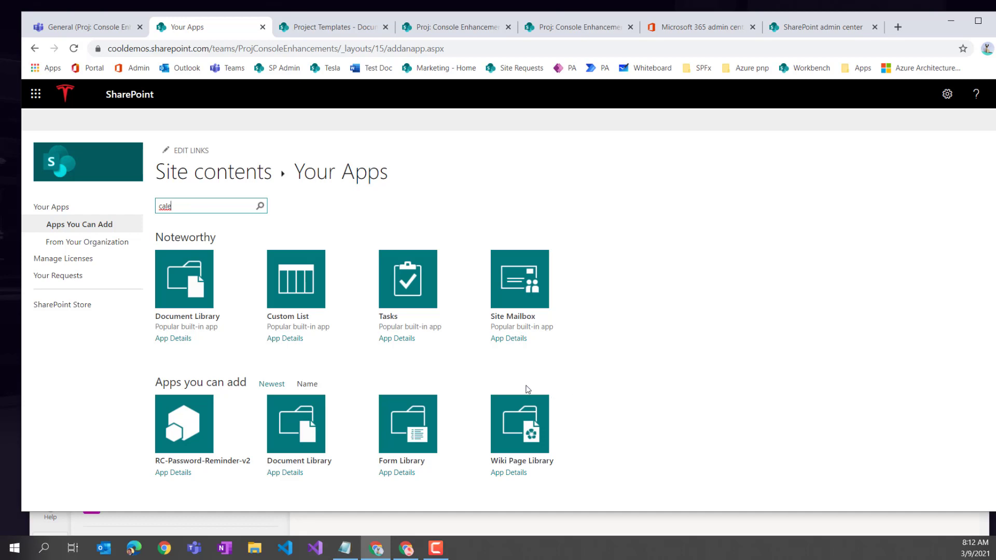
key(Return)
- Add the Calendar app to the site as 'OLD Calendar' and open it
click(188, 283)
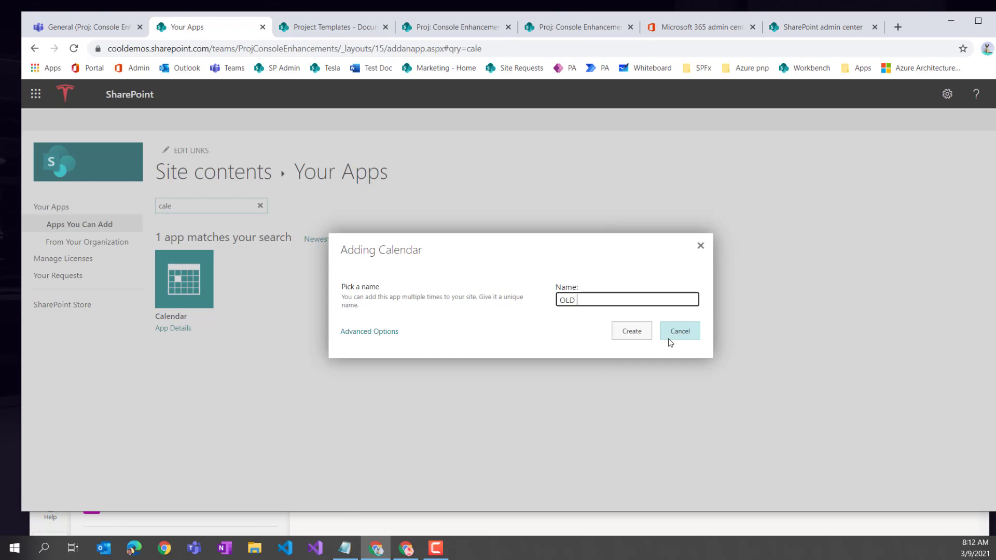
text(OLD Calendar)
key(Return)
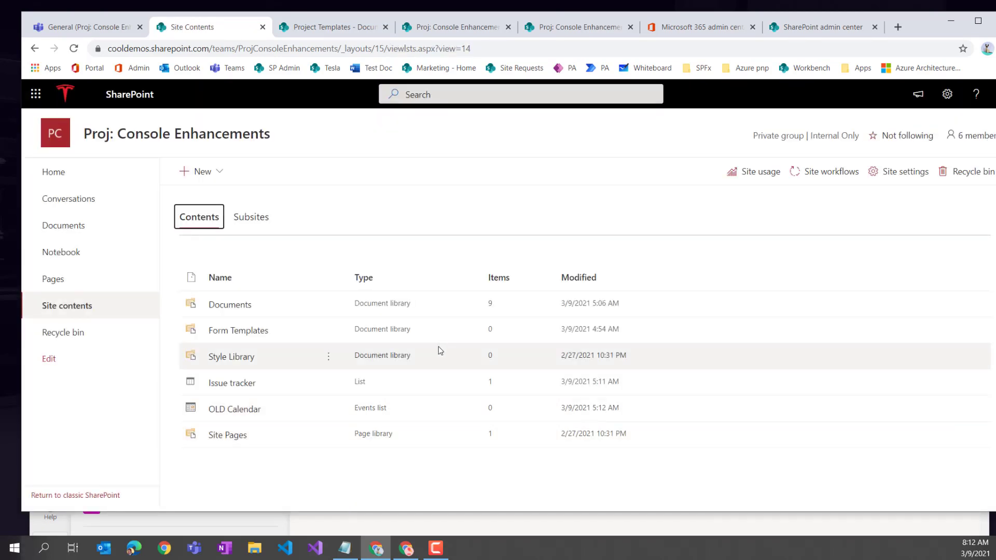
click(233, 409)
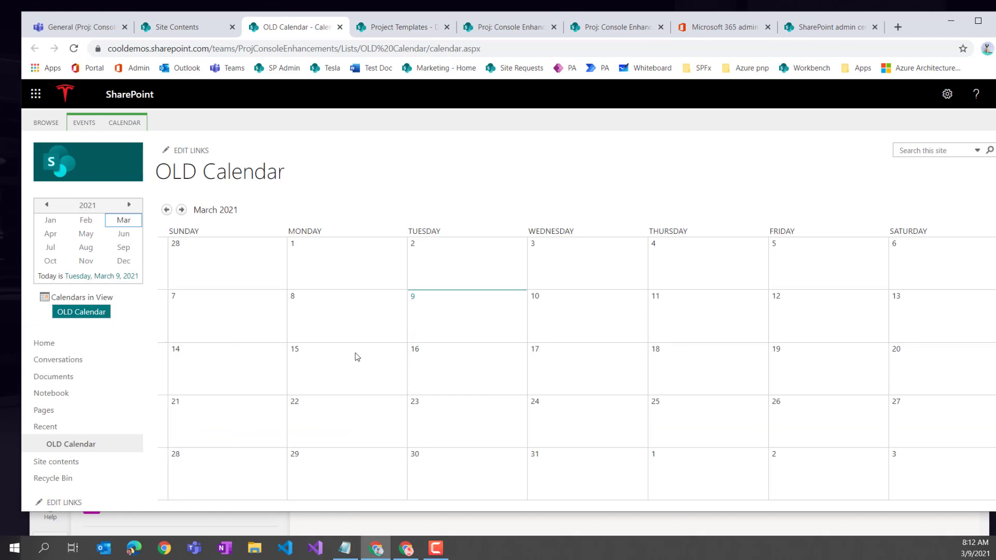
- Start a March 8 event, cancel it without saving, and return to the Teams General tab
click(399, 338)
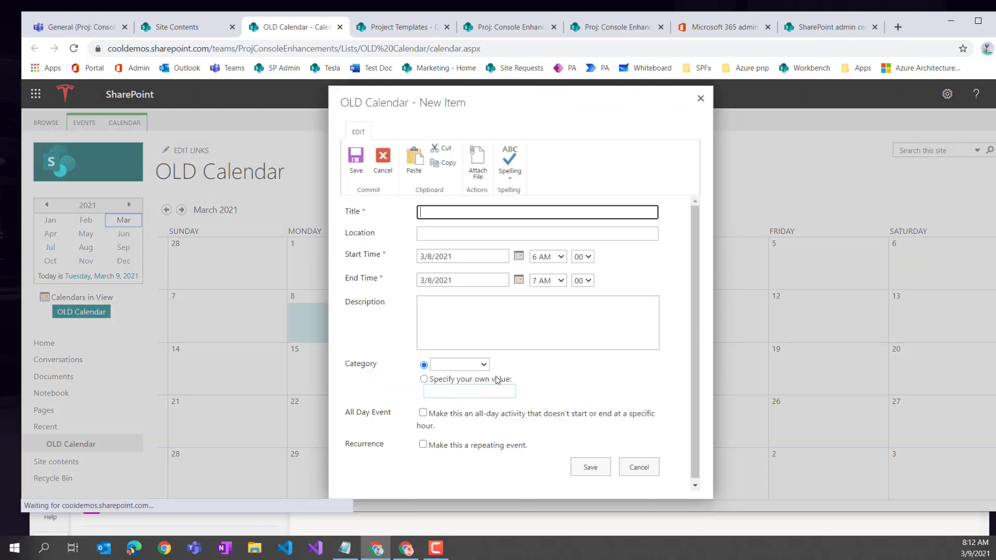
click(643, 469)
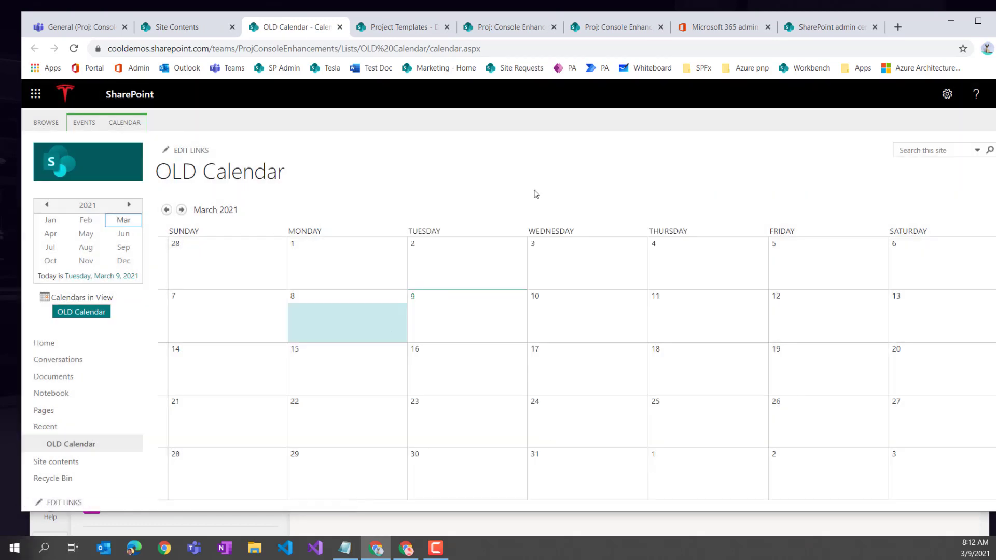
click(399, 51)
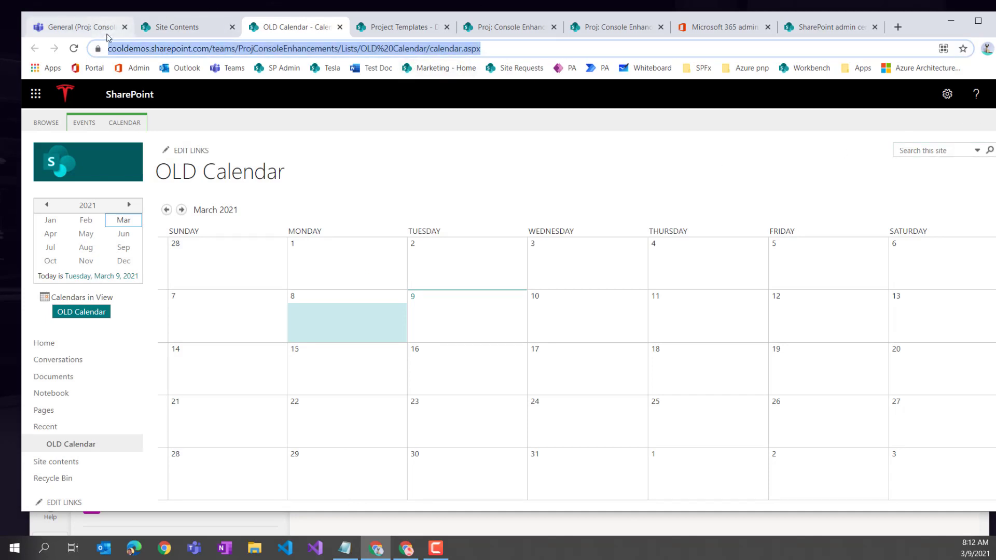
click(91, 28)
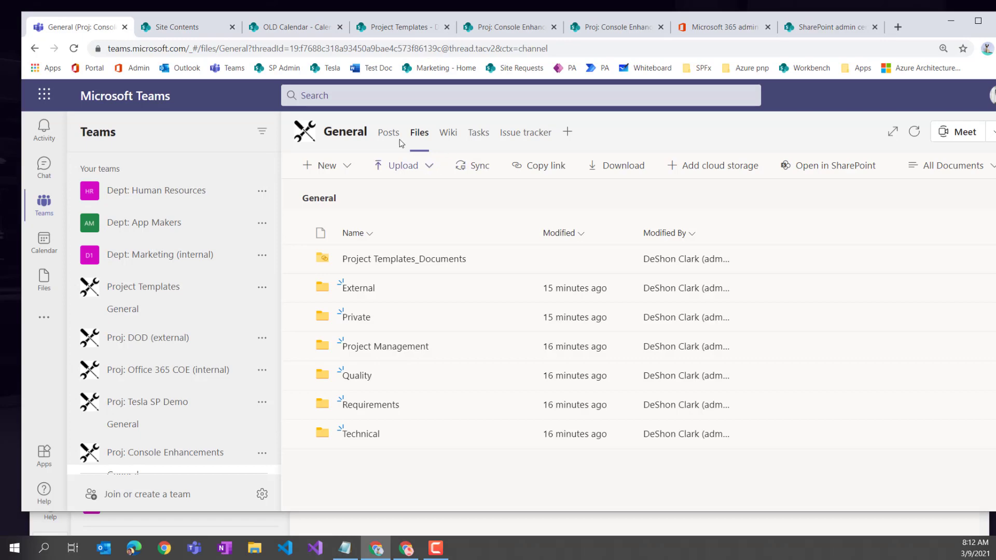
click(567, 132)
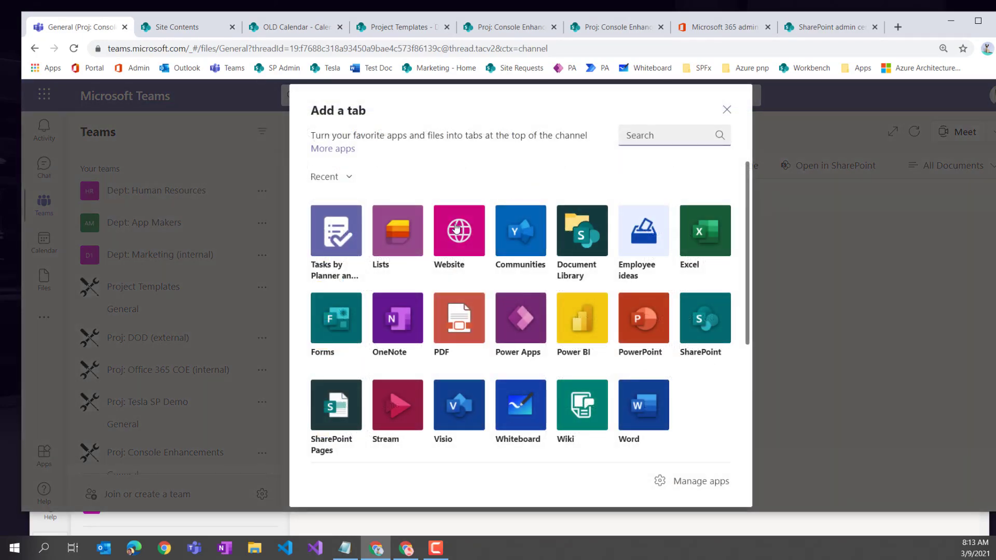
click(457, 237)
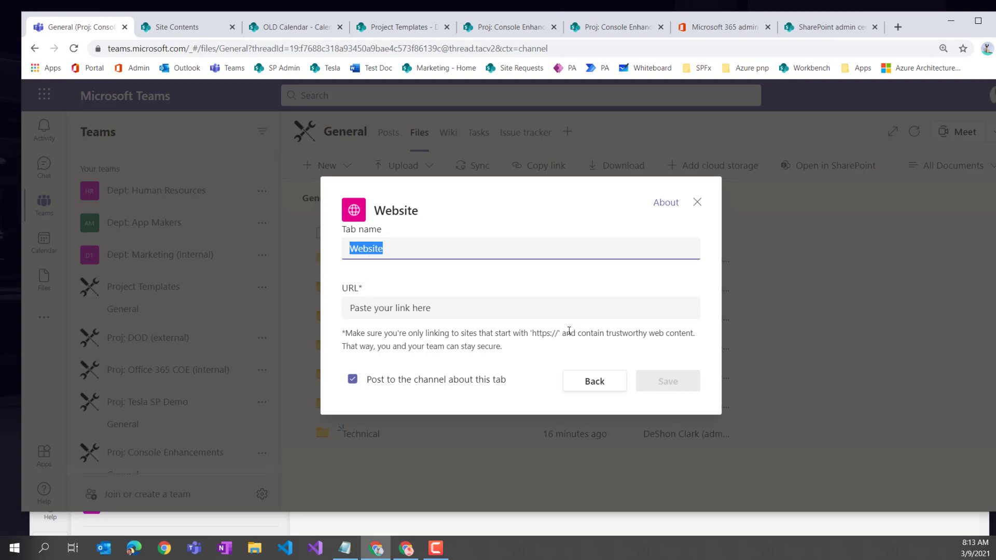
drag(566, 333, 520, 333)
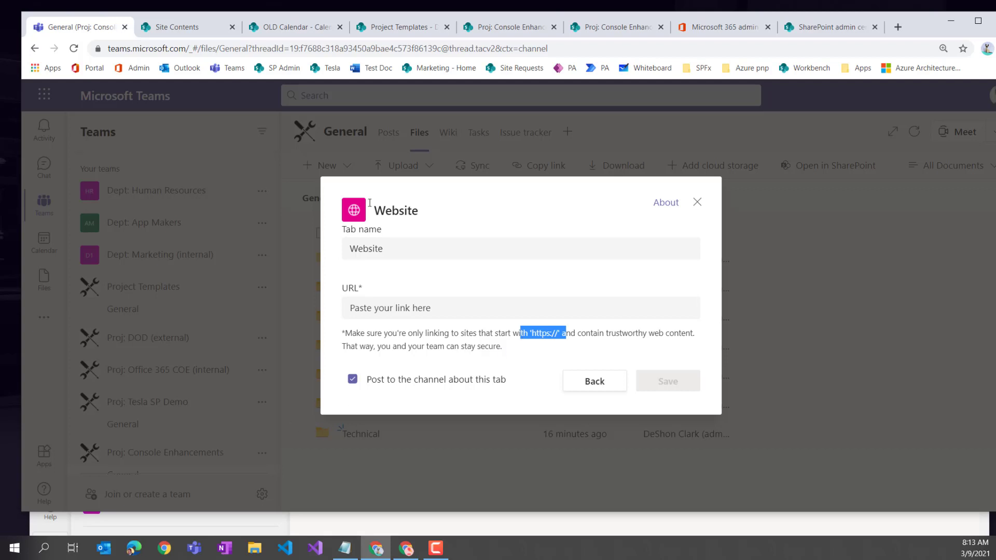
click(698, 202)
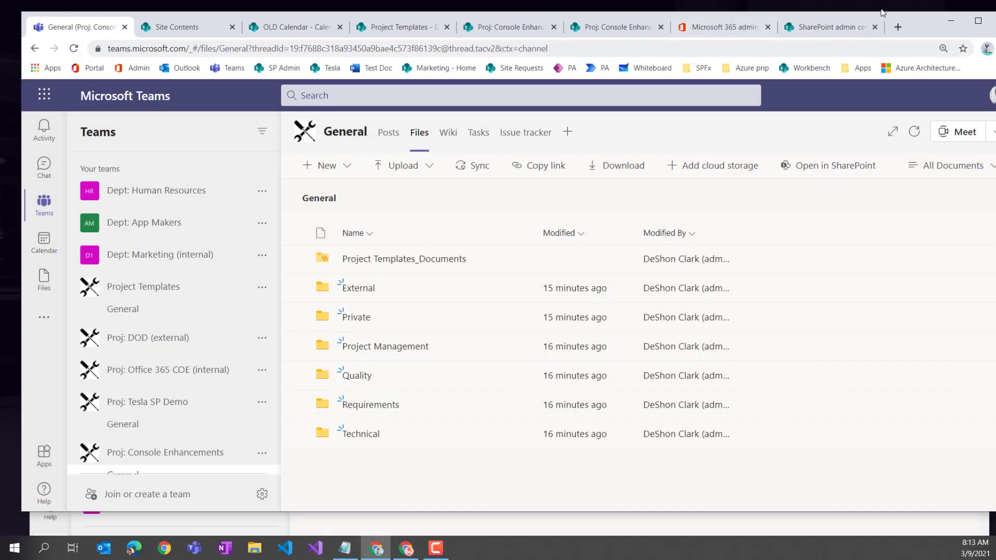
click(828, 27)
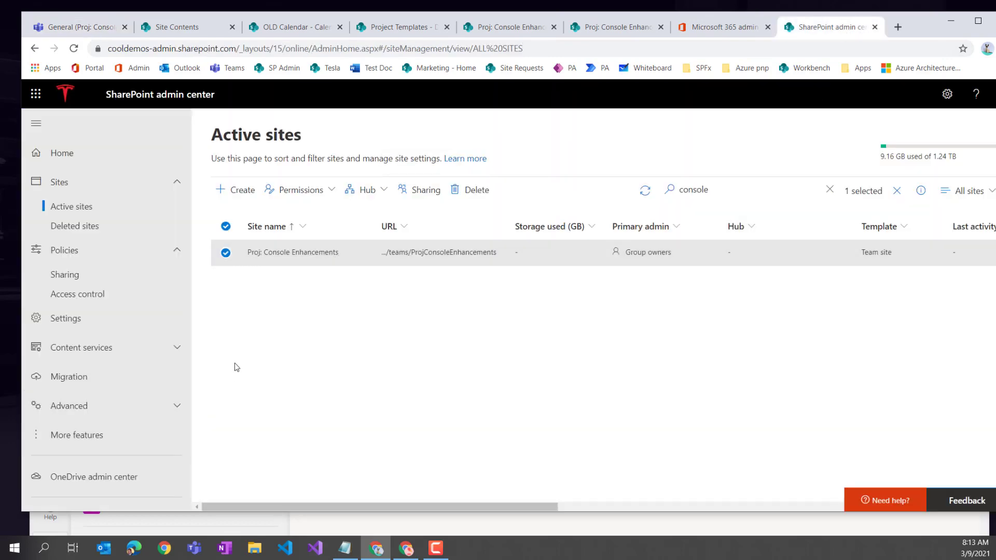
- Switch to the Proj: Console Enhancements browser tab and go to the site's Home page
click(500, 28)
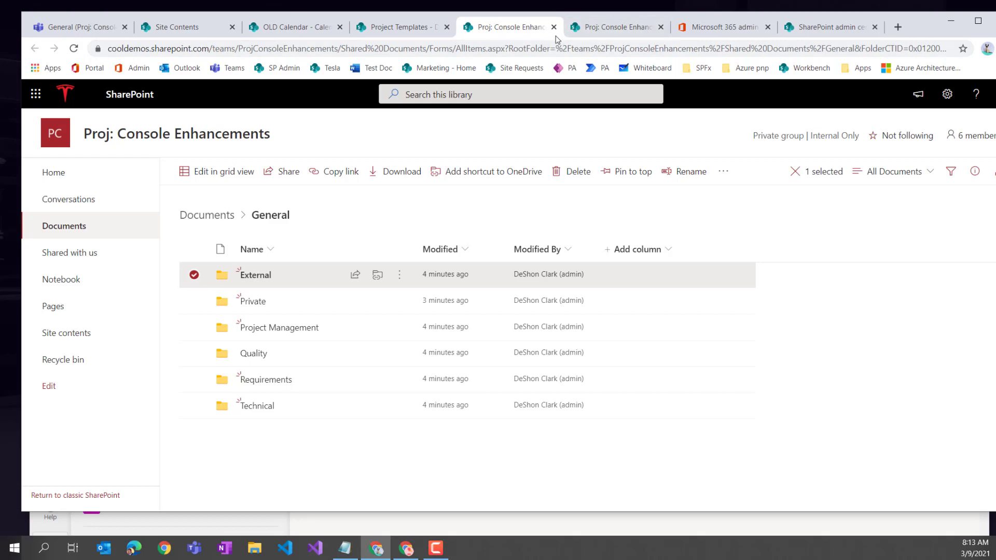
click(601, 30)
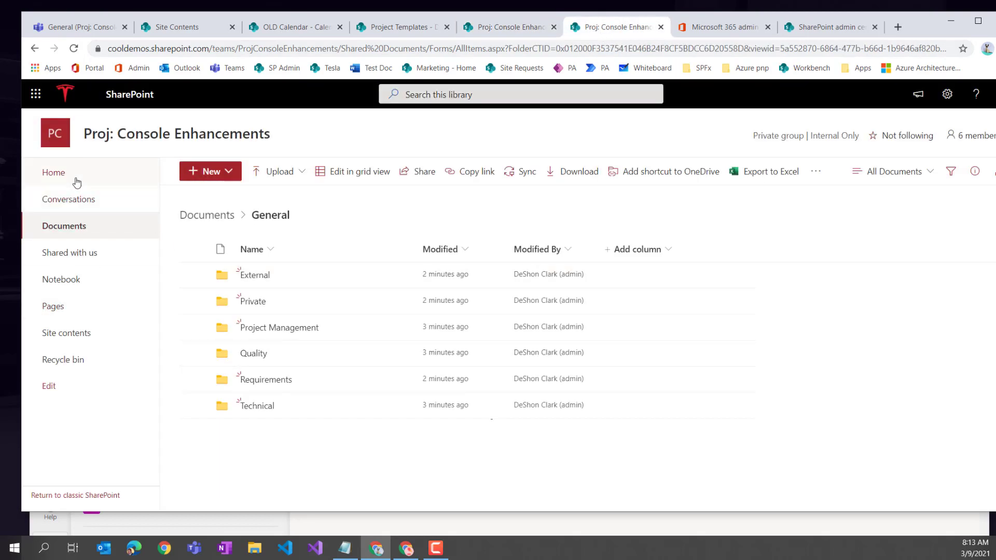
click(48, 176)
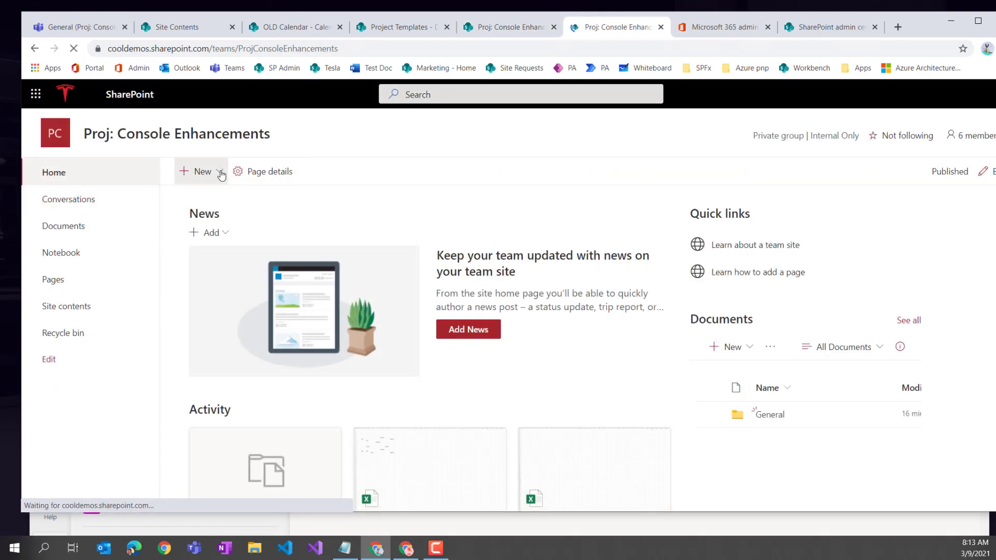
click(198, 171)
- Create a list from Blank list named 'Team Calendar'
click(203, 196)
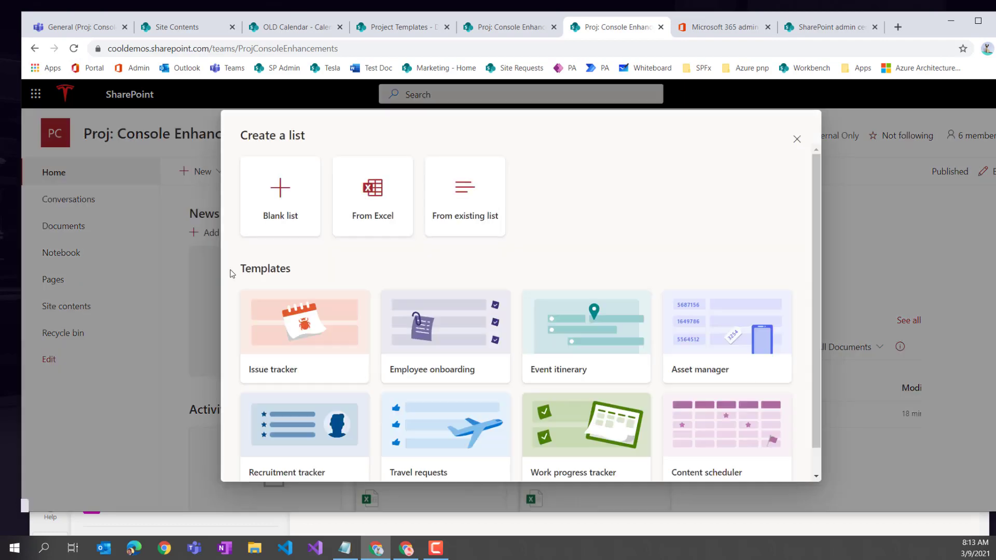
click(280, 205)
click(394, 227)
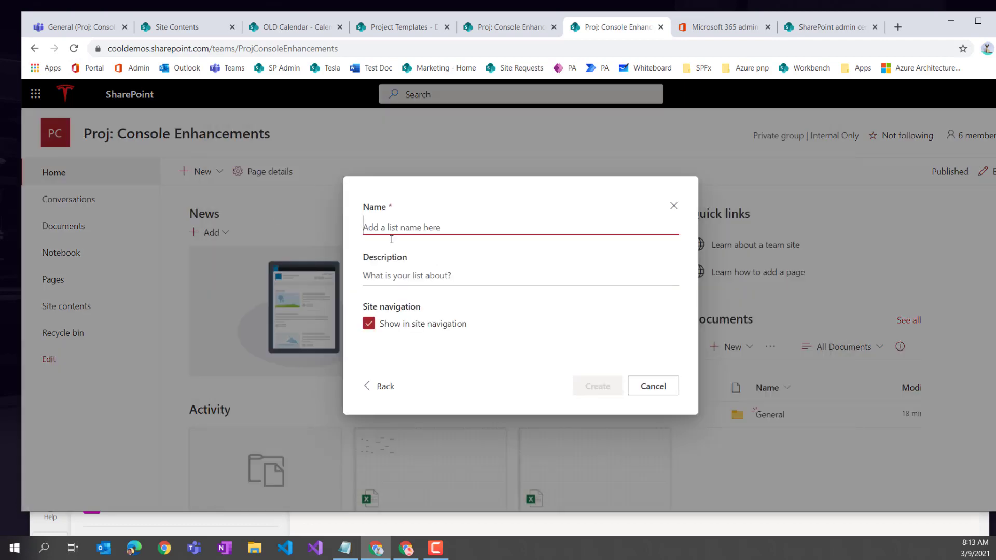
text(Team Calendar)
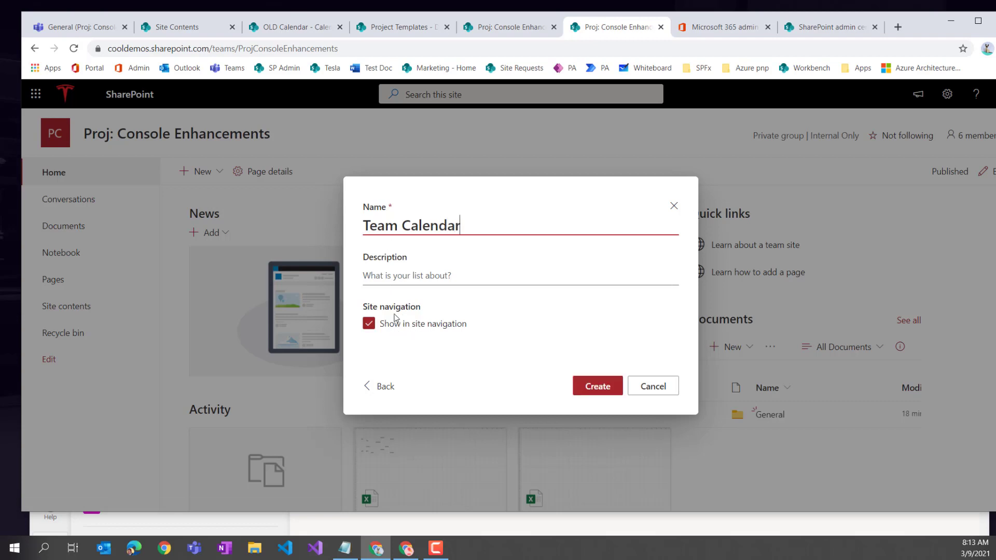
click(603, 389)
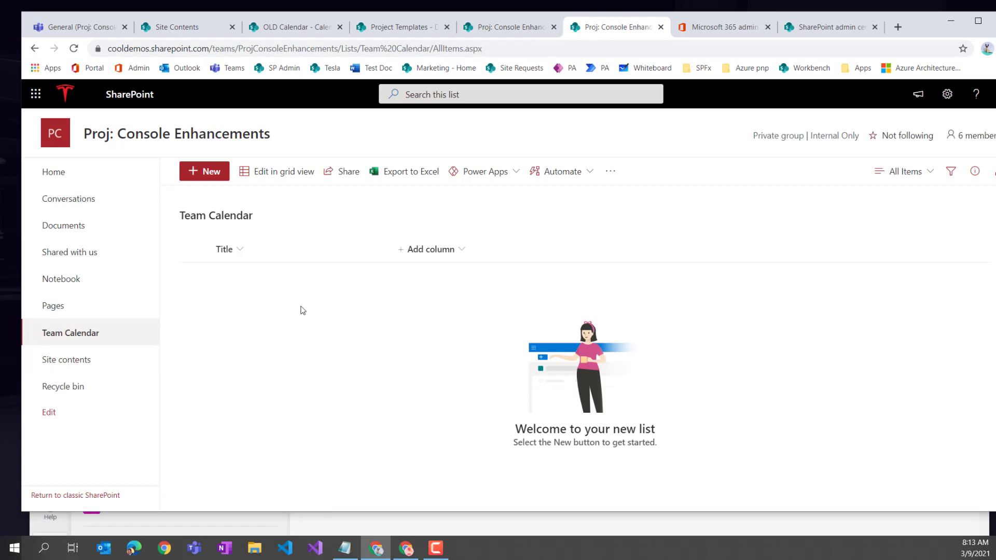
- Add two Date and time columns named StartDate and EndDate to the list
click(457, 252)
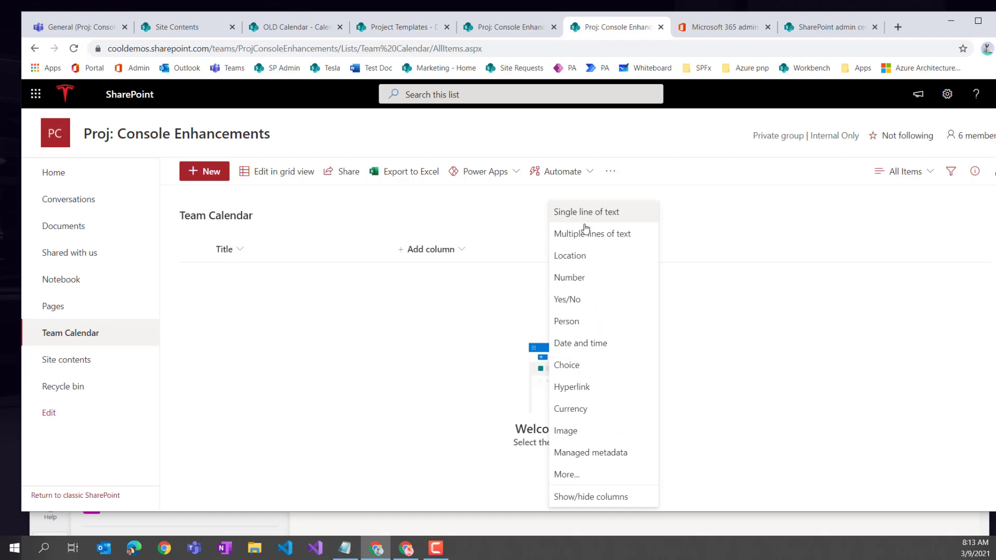
click(581, 343)
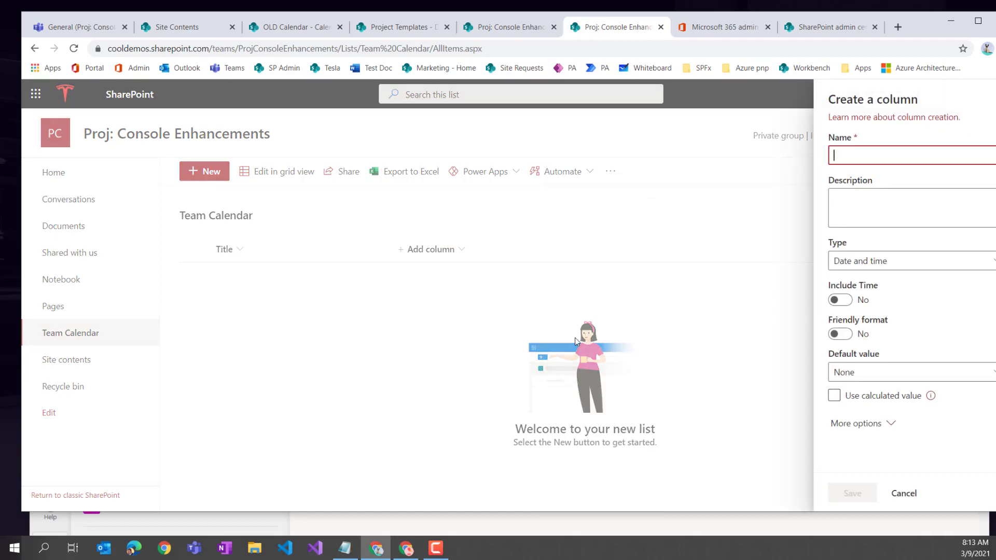
text(StartDate)
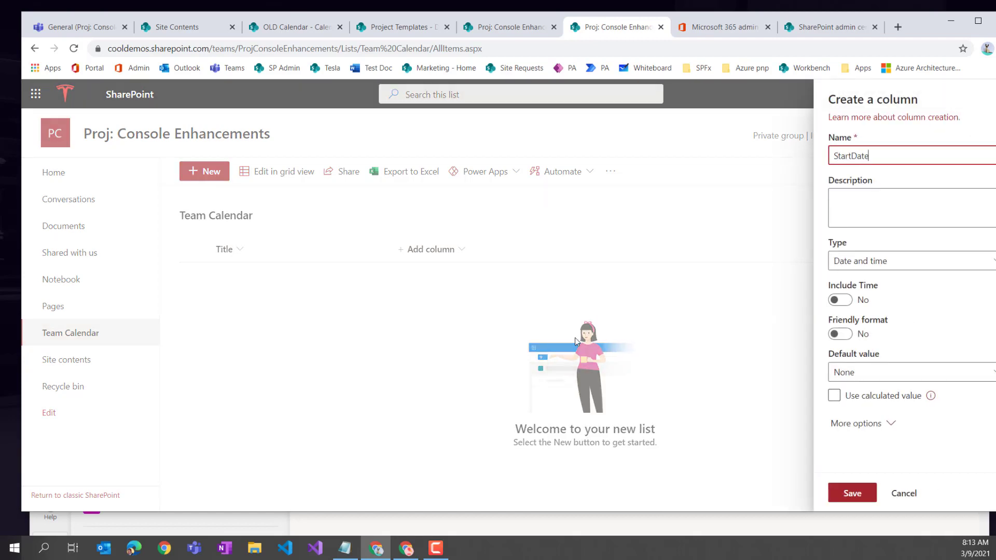
click(850, 493)
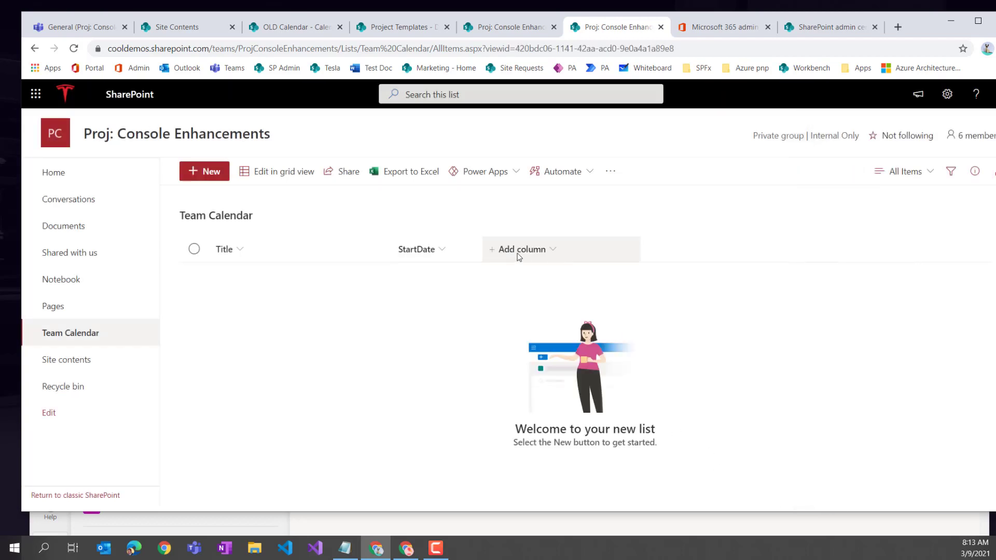
click(519, 249)
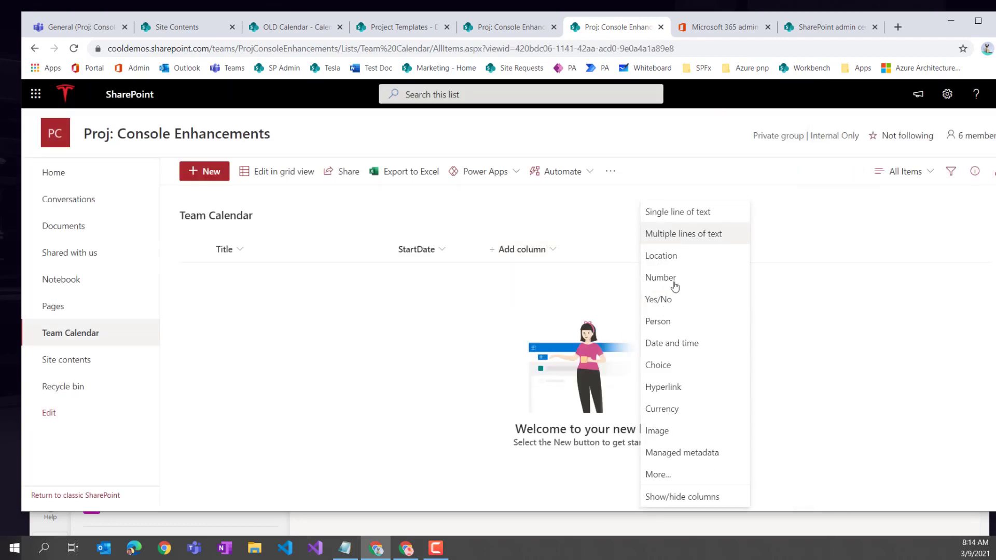
click(669, 345)
text(E)
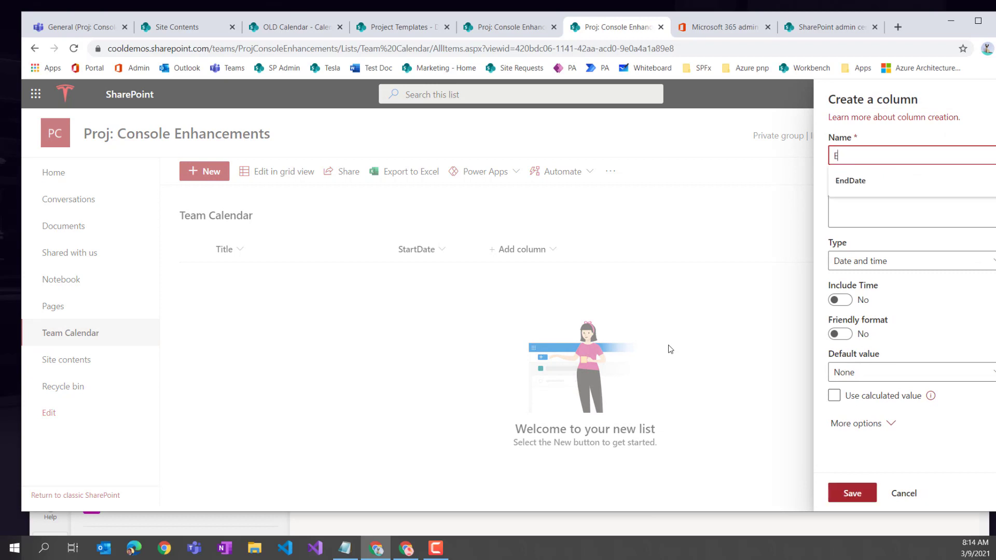
text(ndDSate)
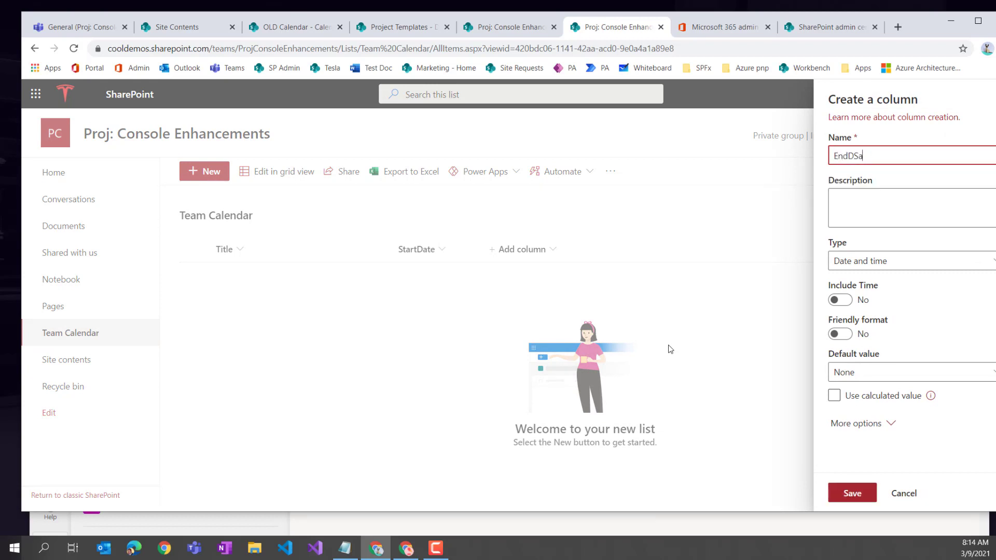
key(BackSpace)
key(BackSpace)
key(BackSpace)
text(ate)
click(854, 494)
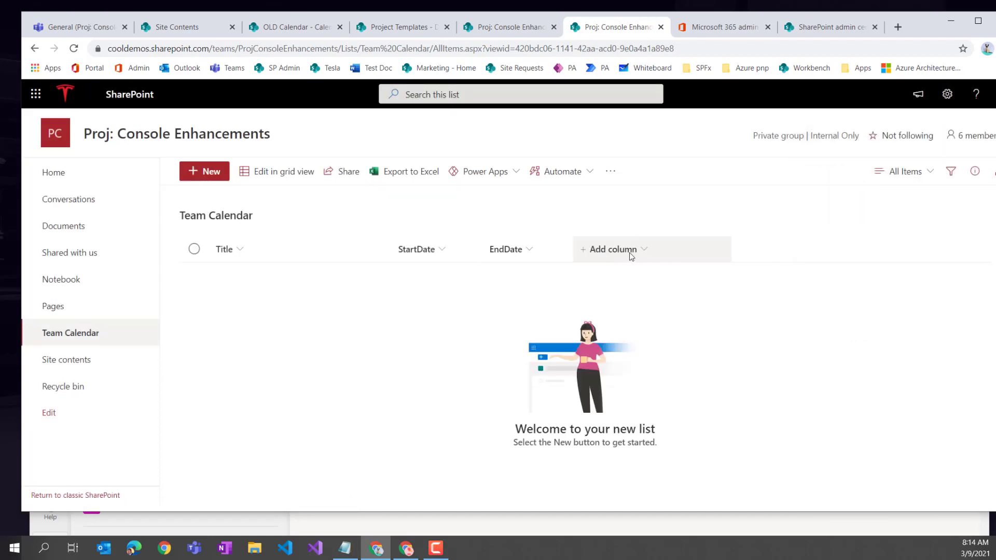
click(629, 252)
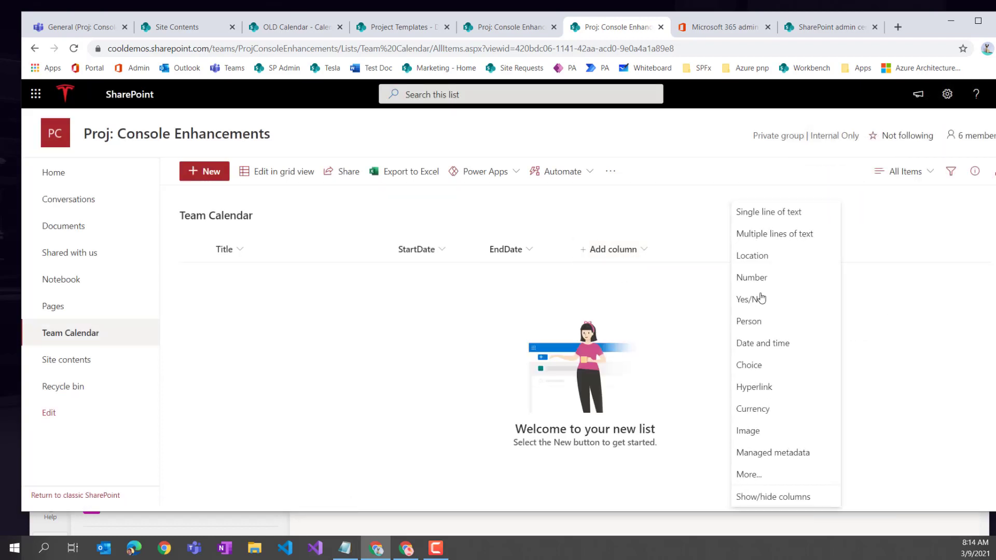
- Begin a Choice column named Category with choices Out of Office and Milestone
click(757, 365)
text(Cate)
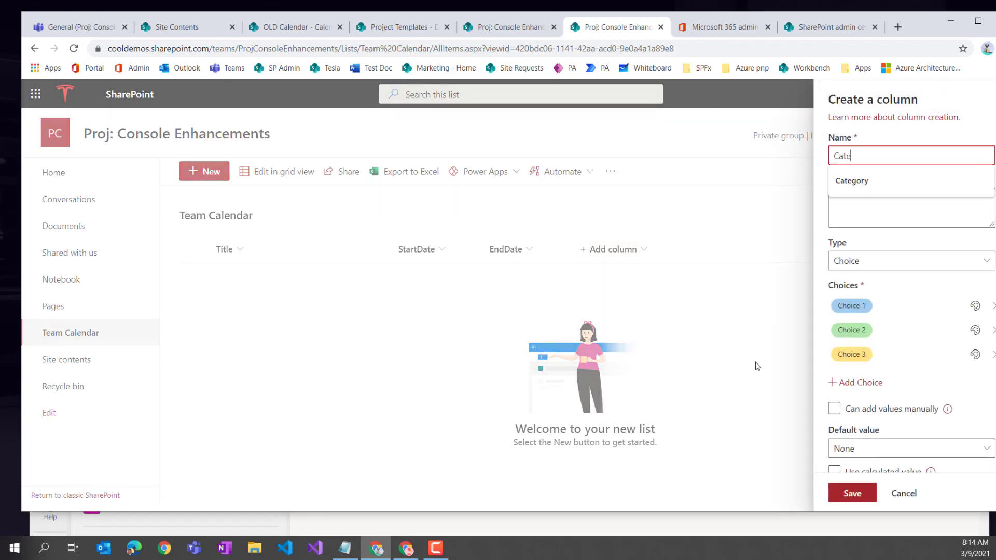
text(gory)
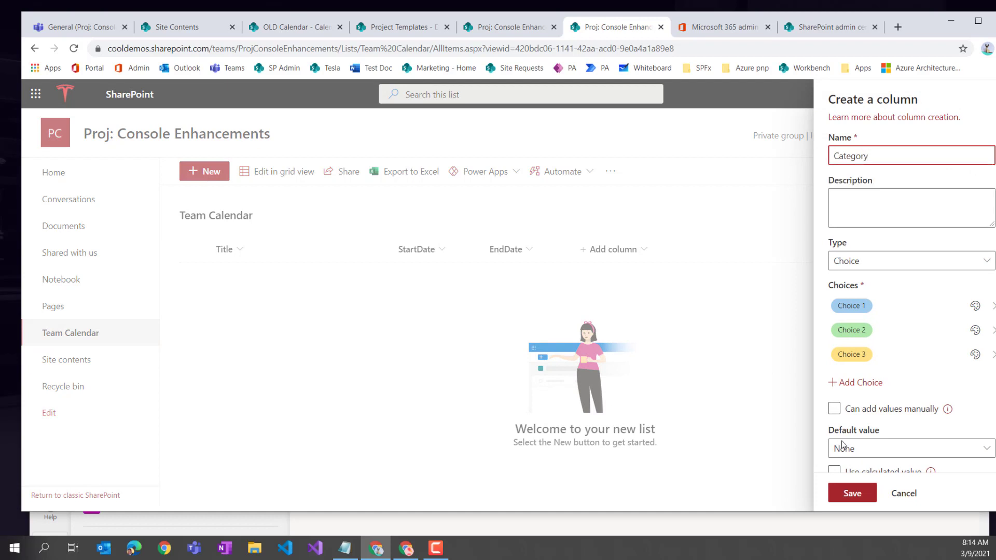
click(858, 306)
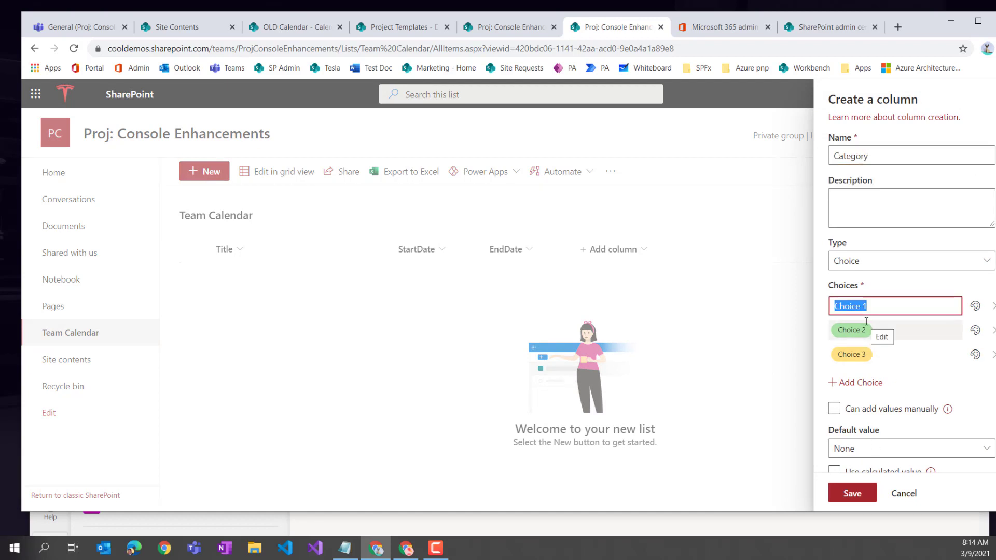
text(Out of)
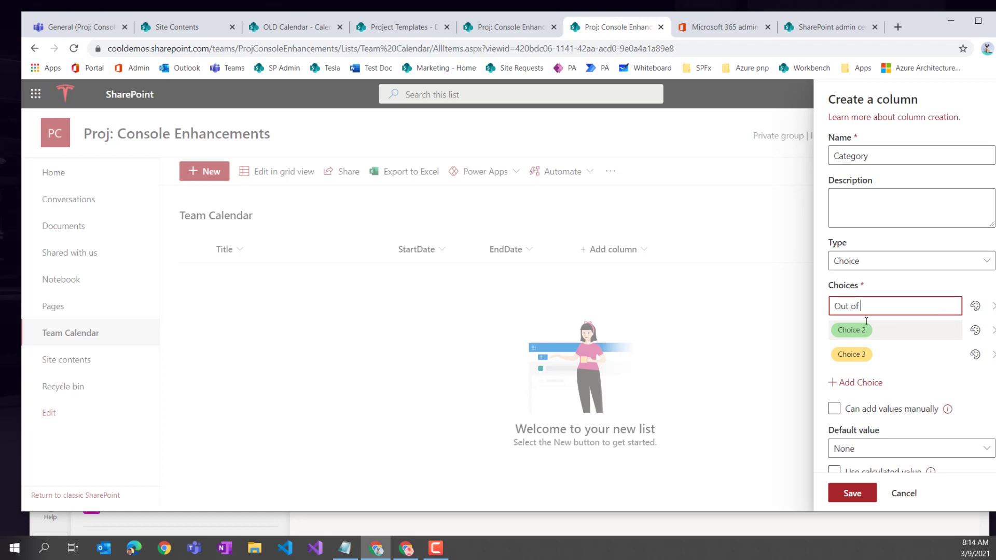
text( Office)
key(Return)
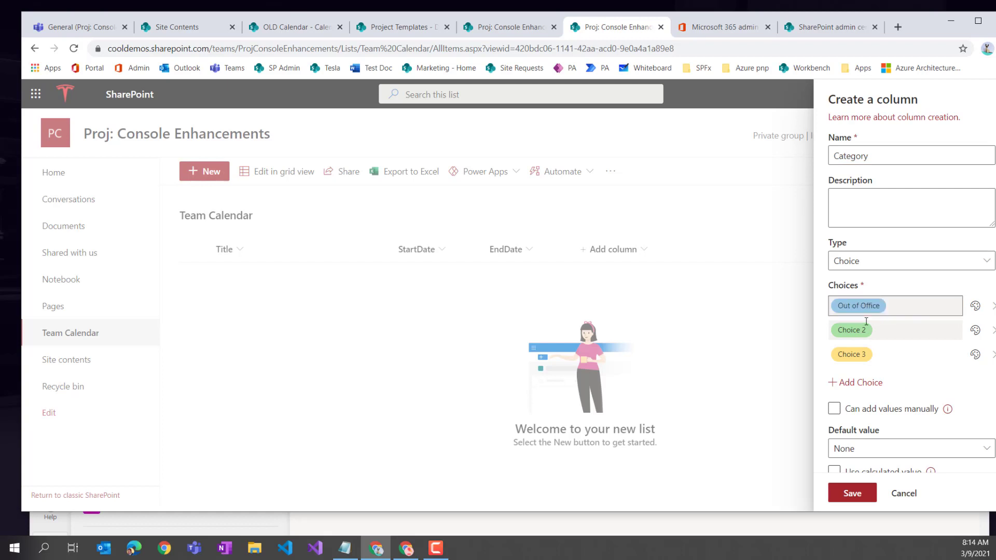
click(865, 325)
text(Milestone)
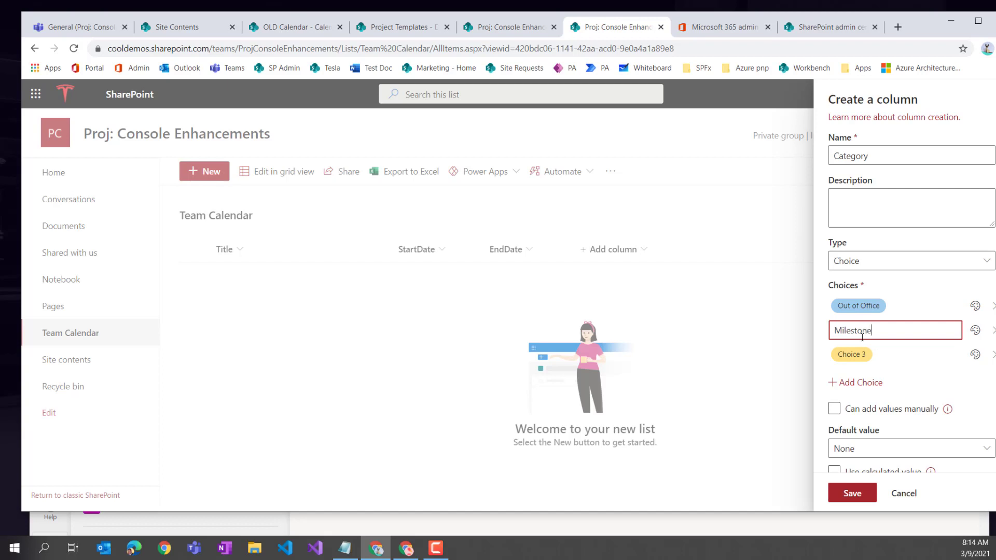
click(851, 355)
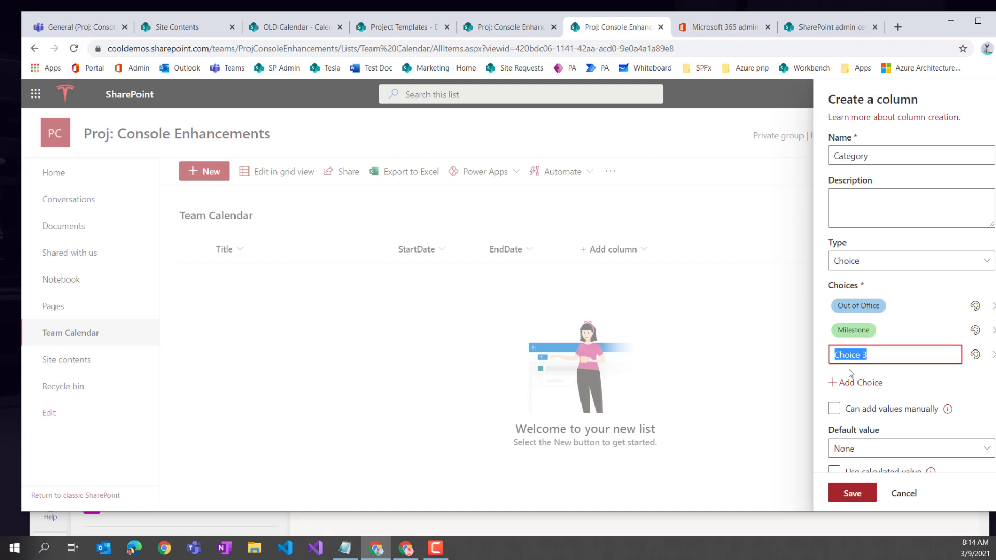
- Add Release and Other choices to Category and save the column
text(Realease)
right_click(851, 359)
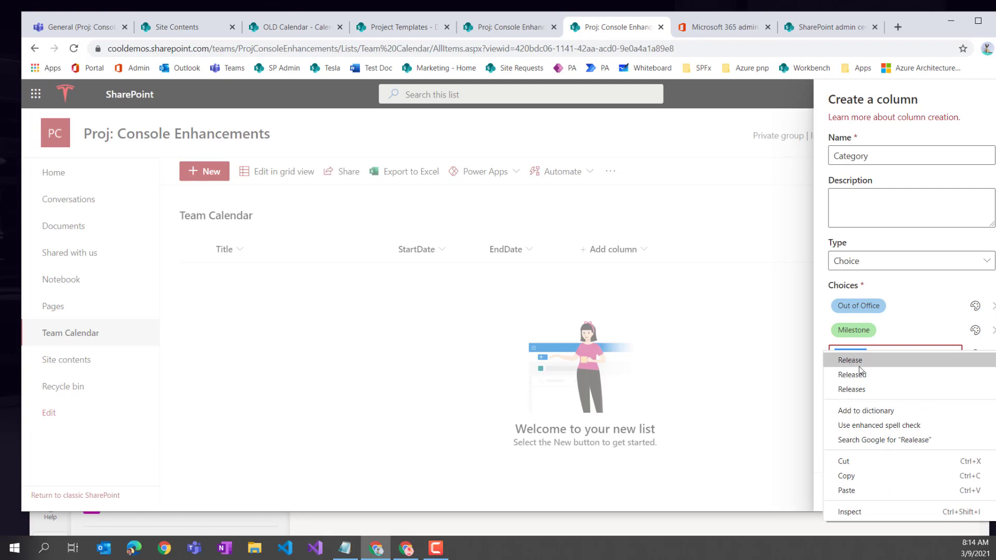
click(850, 356)
click(928, 339)
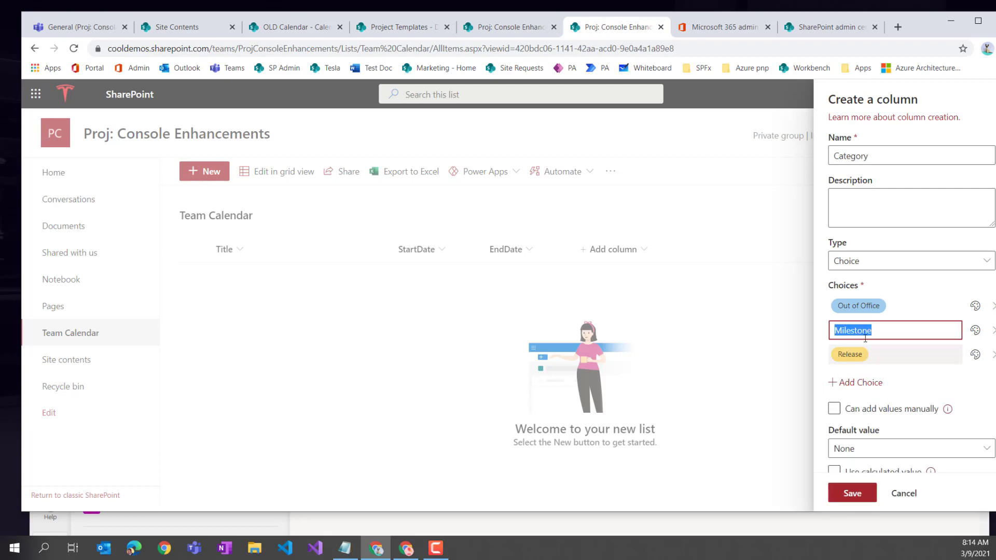
click(859, 384)
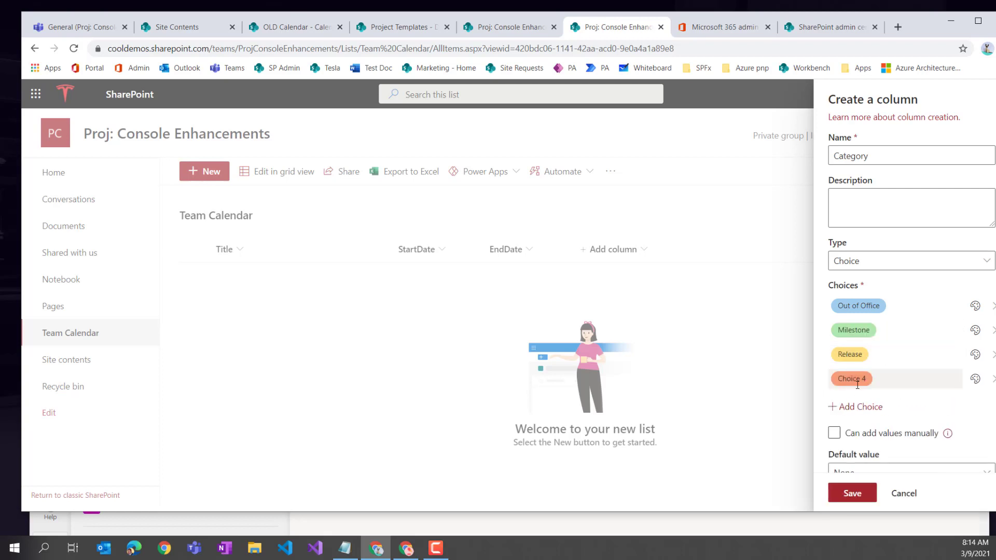
click(858, 384)
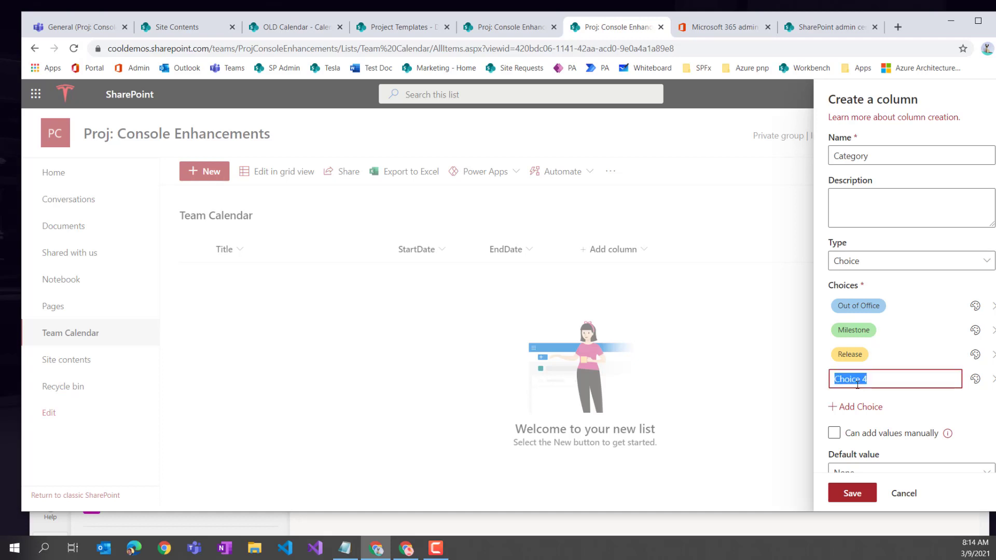
text(Other)
click(880, 354)
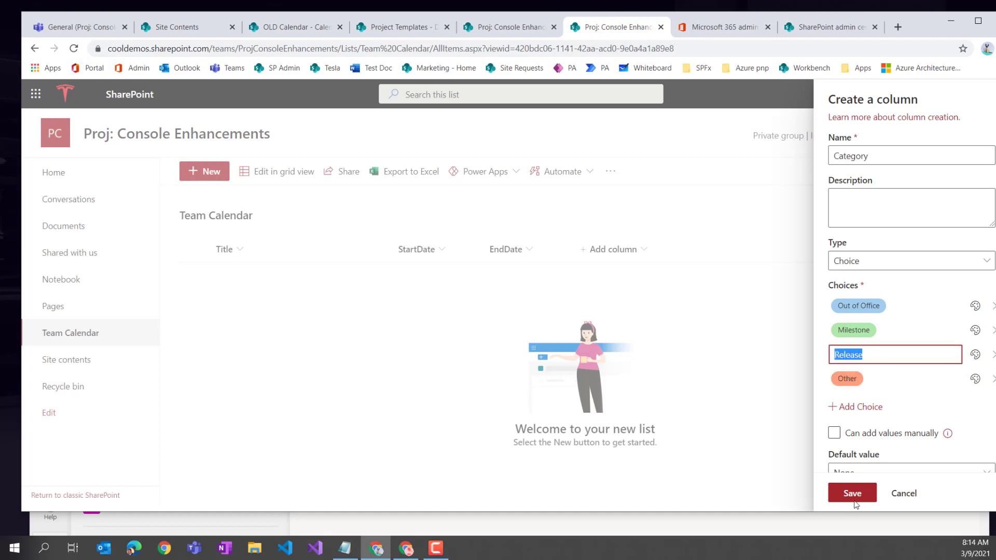
click(846, 496)
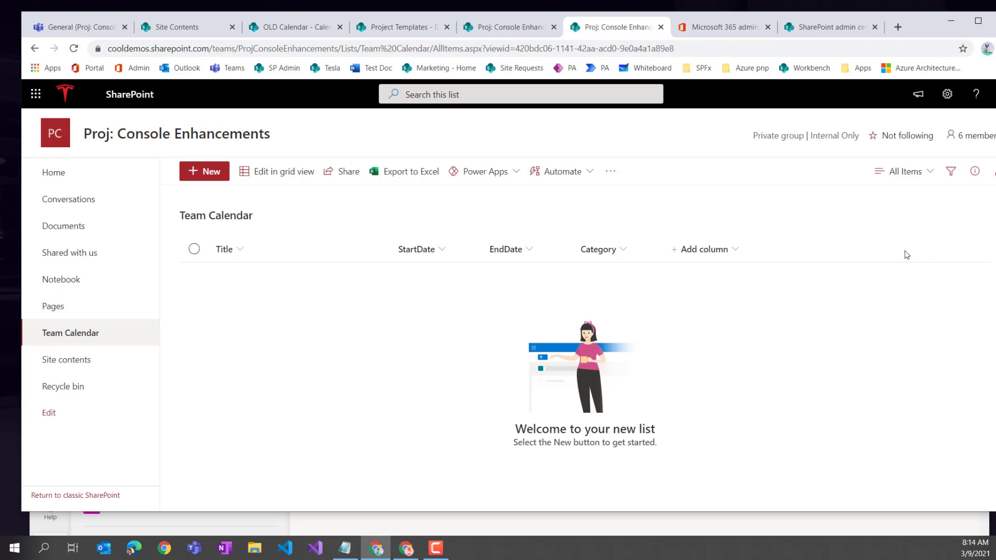
- Add a Multiple lines of text column named Description
click(689, 250)
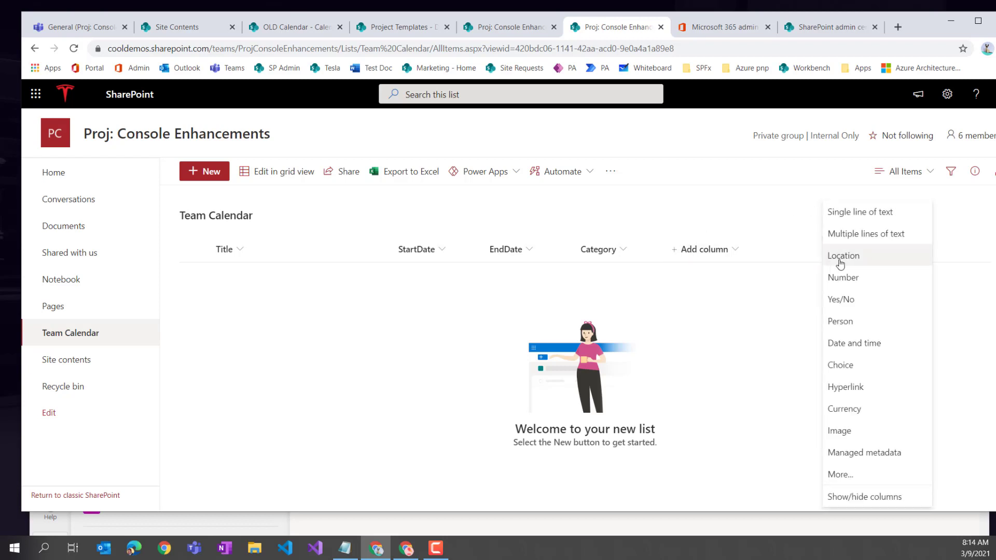
click(851, 242)
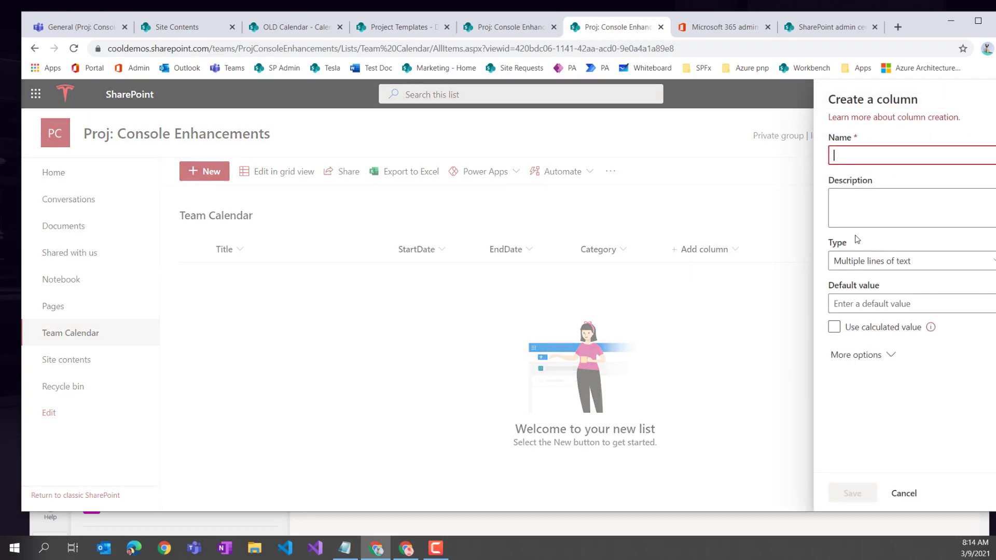
text(Description)
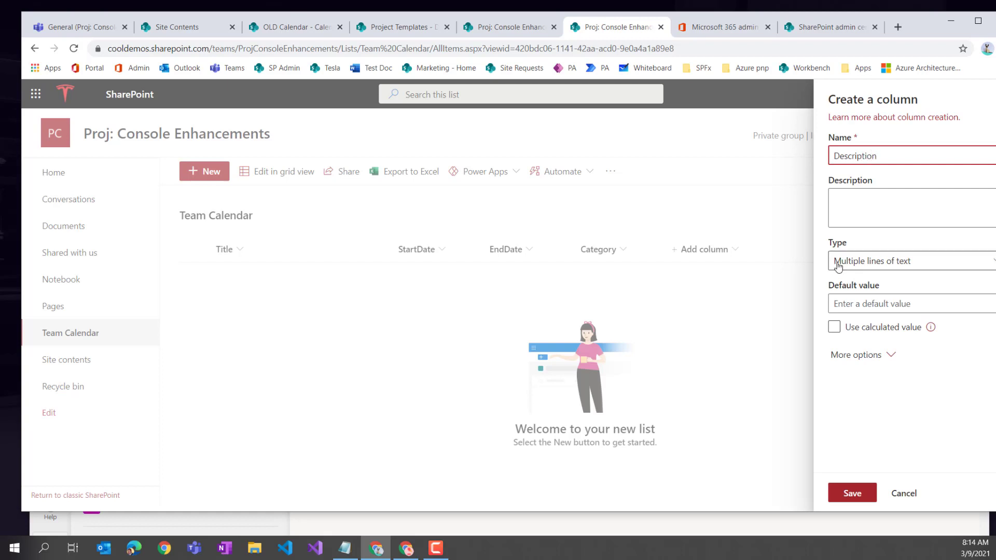
click(859, 488)
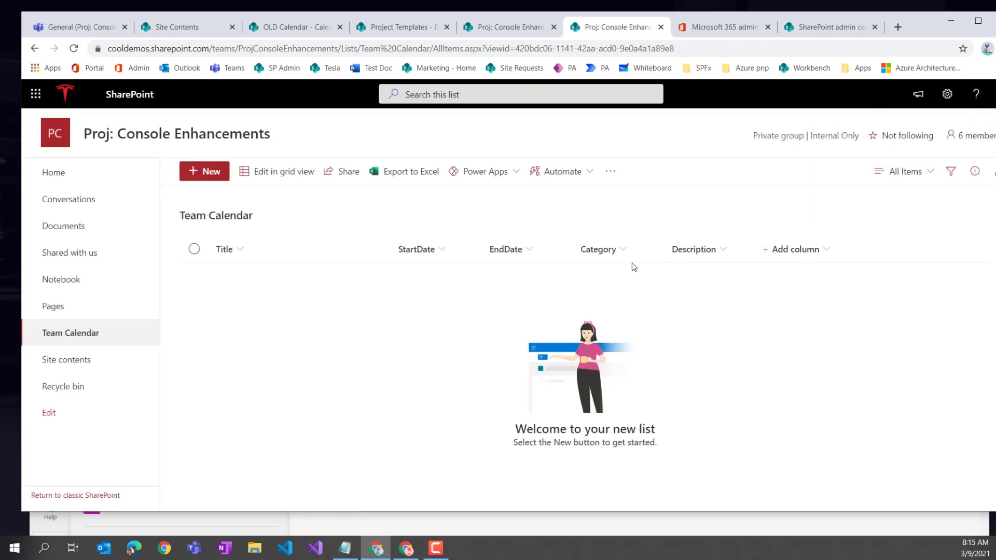
click(914, 178)
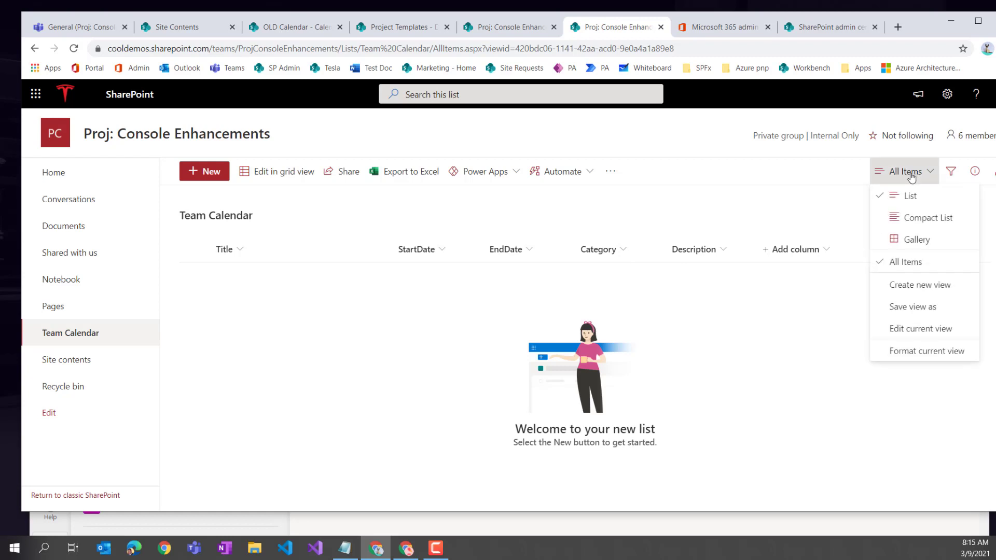
- Start a new Calendar view with StartDate as start date and EndDate as end date
click(919, 285)
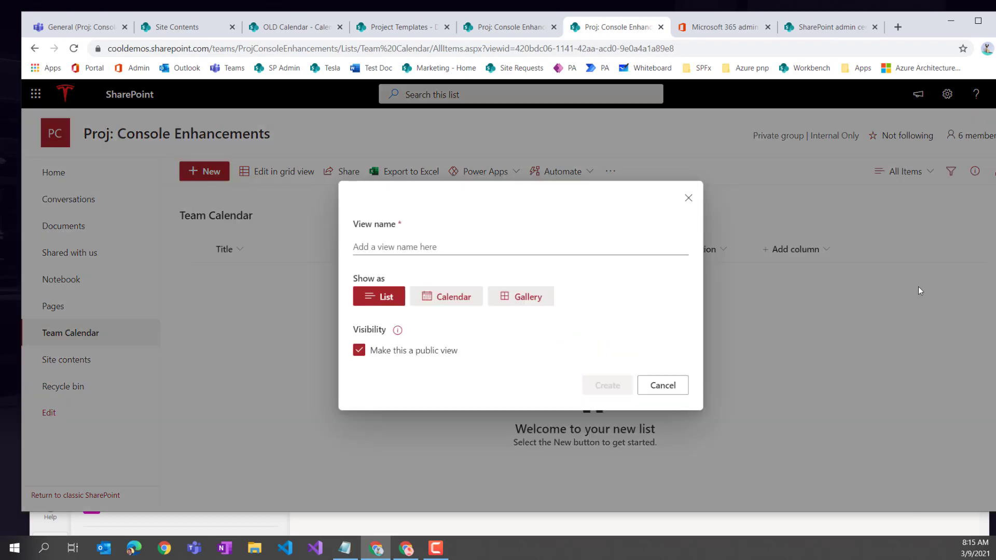
click(452, 300)
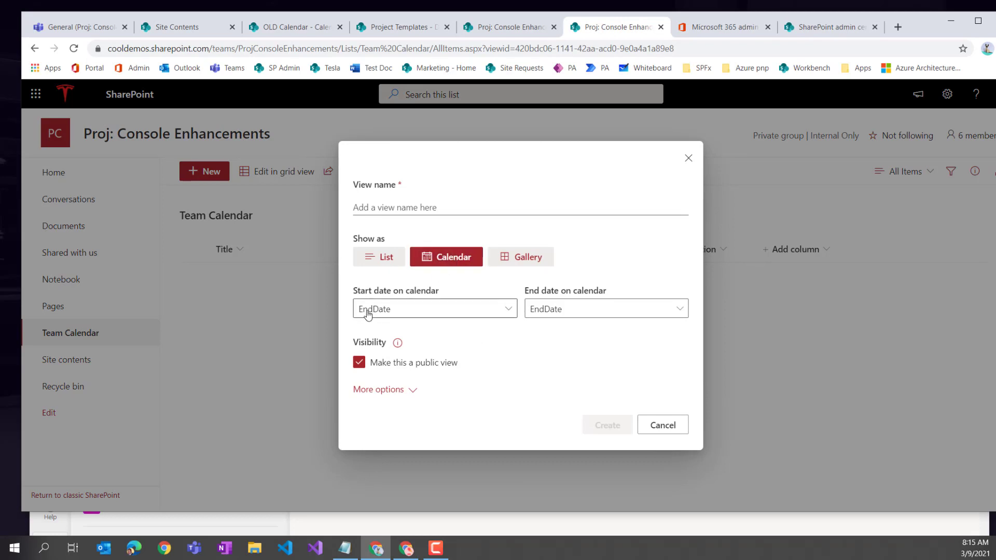
click(403, 392)
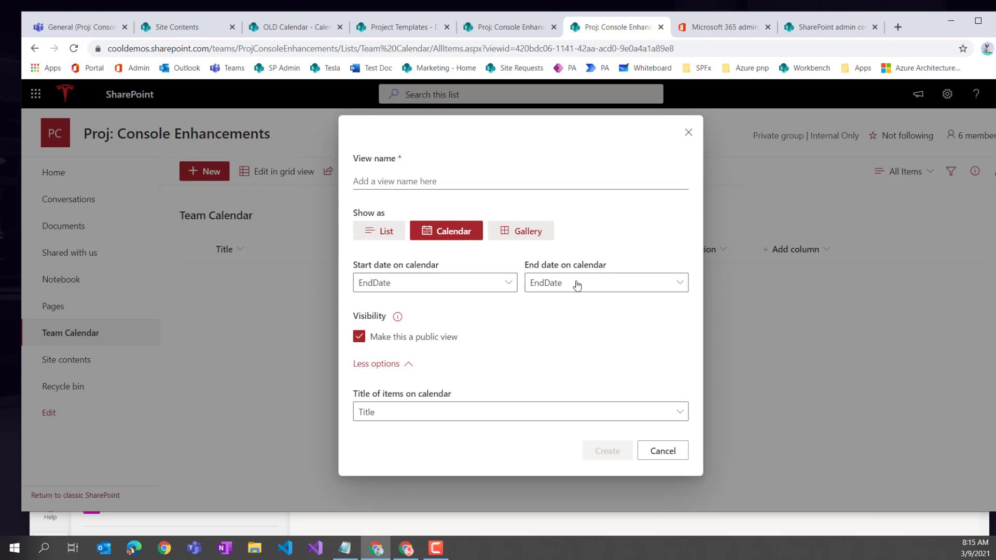
click(424, 288)
click(395, 369)
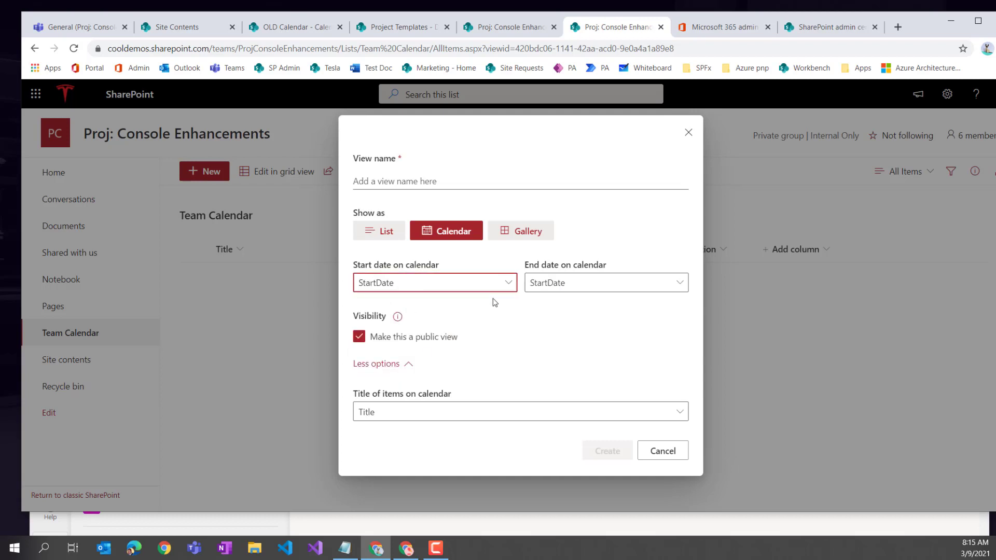
click(547, 293)
click(570, 326)
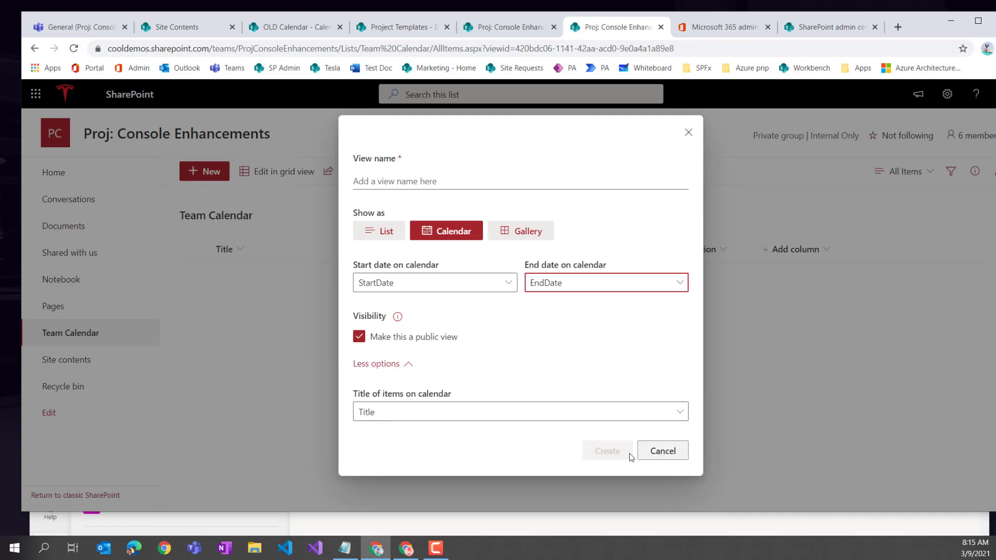
- Name the view 'Calendar View' and create it
click(385, 192)
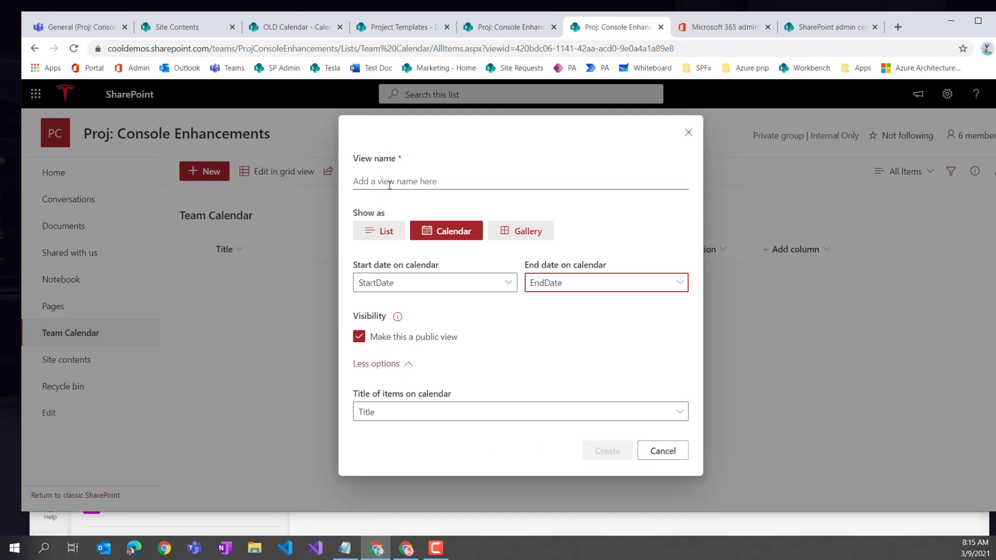
text(Calendar View)
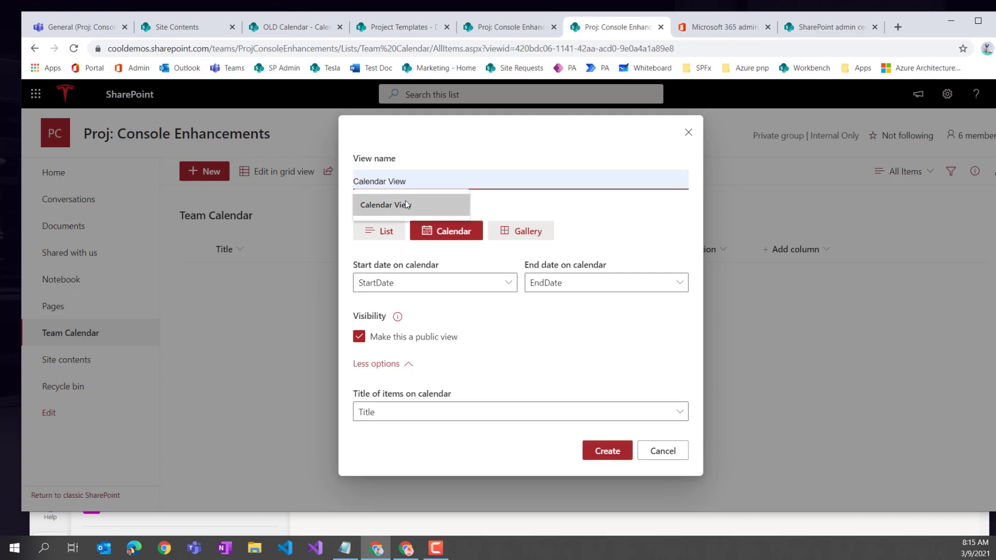
click(407, 203)
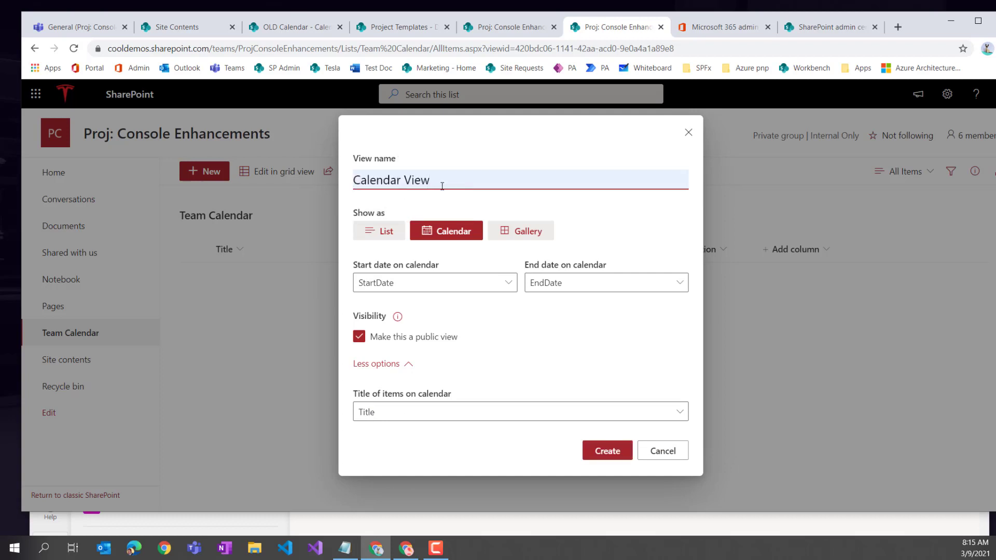
click(606, 456)
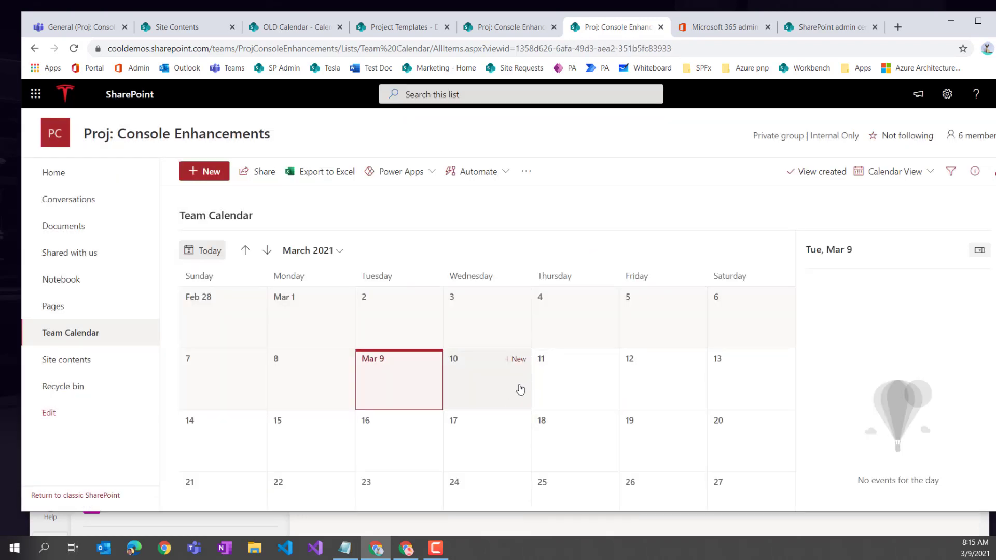
- Add an Out of Office event titled with a teammate's name, March 10 to 15, 2021
click(514, 361)
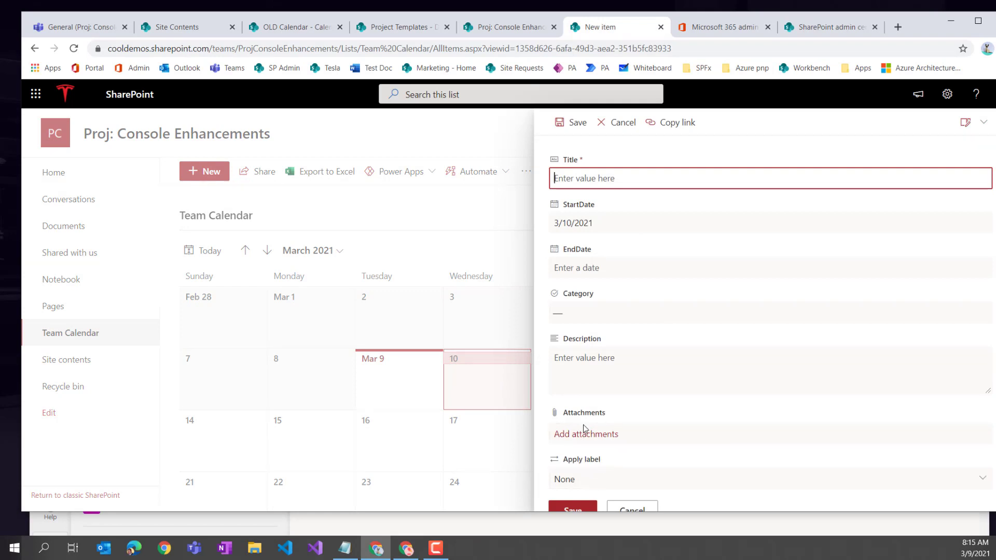
click(632, 417)
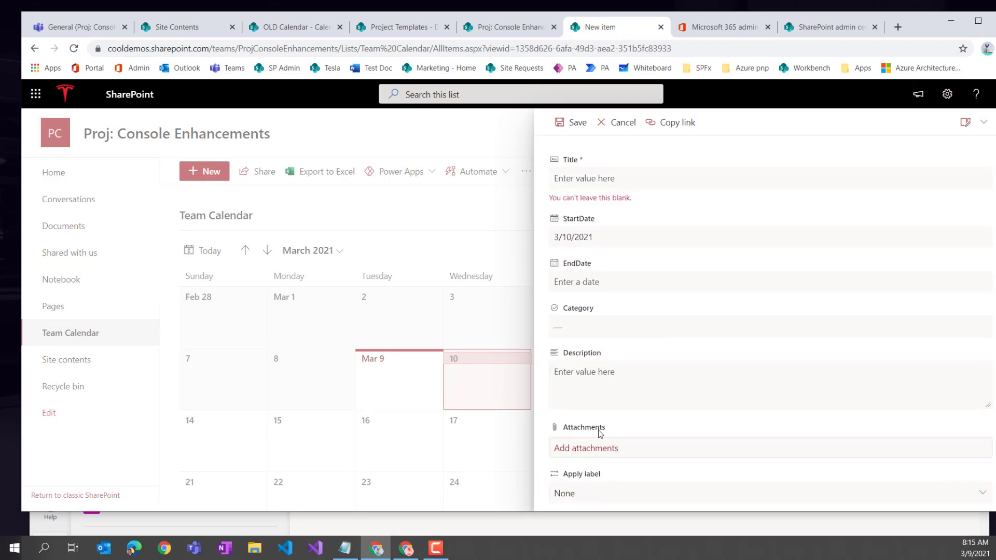
click(593, 181)
text(D)
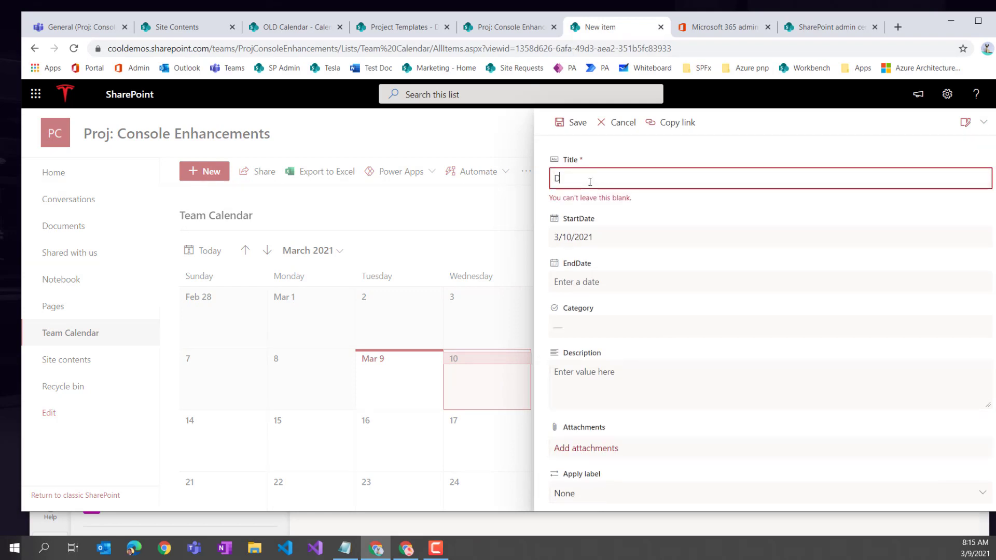
text(eShon Vacation)
click(608, 240)
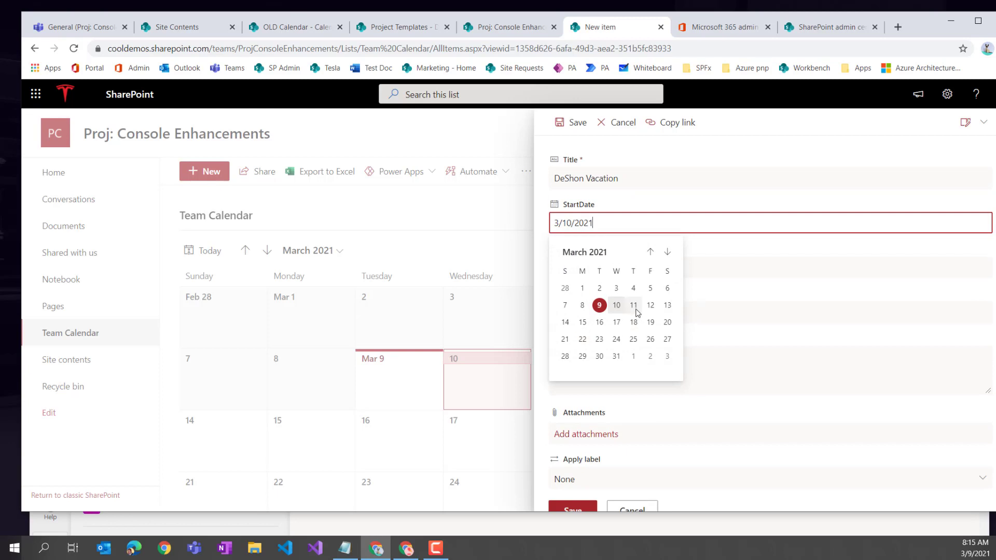
click(618, 306)
click(582, 268)
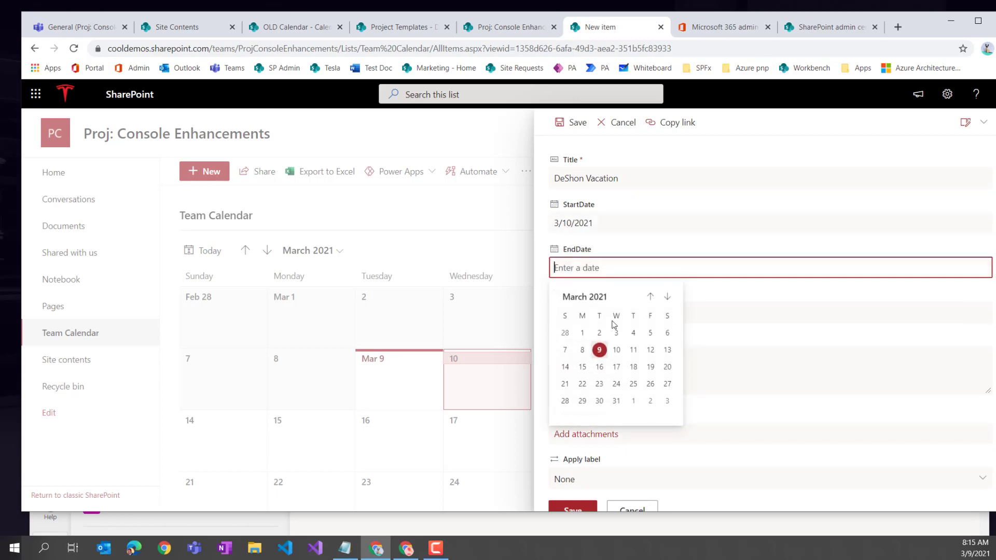
click(582, 367)
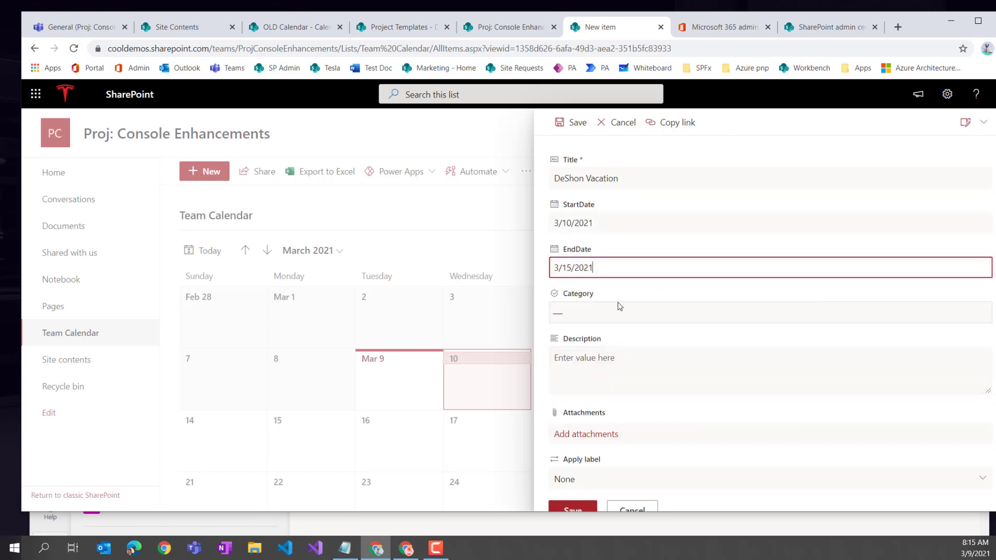
click(595, 309)
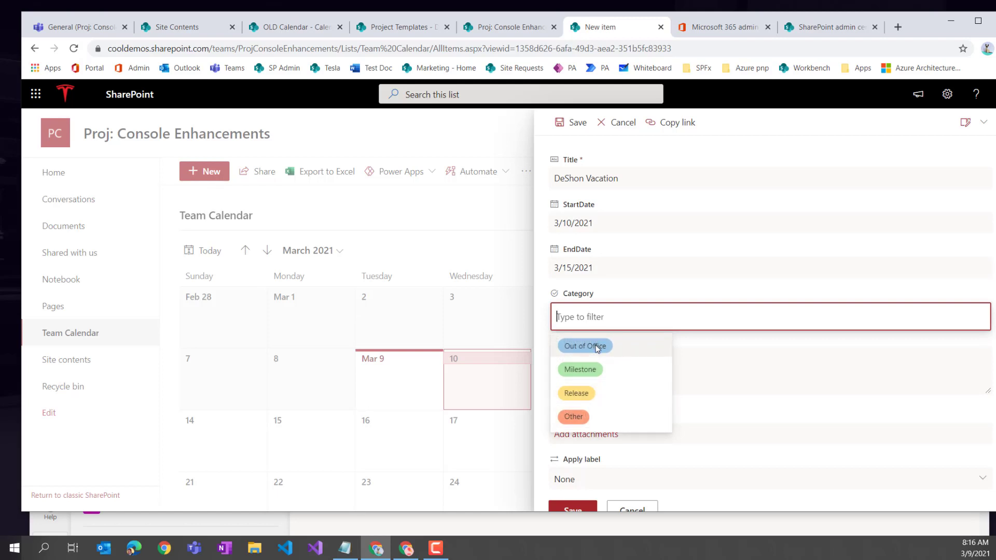
click(595, 345)
click(557, 513)
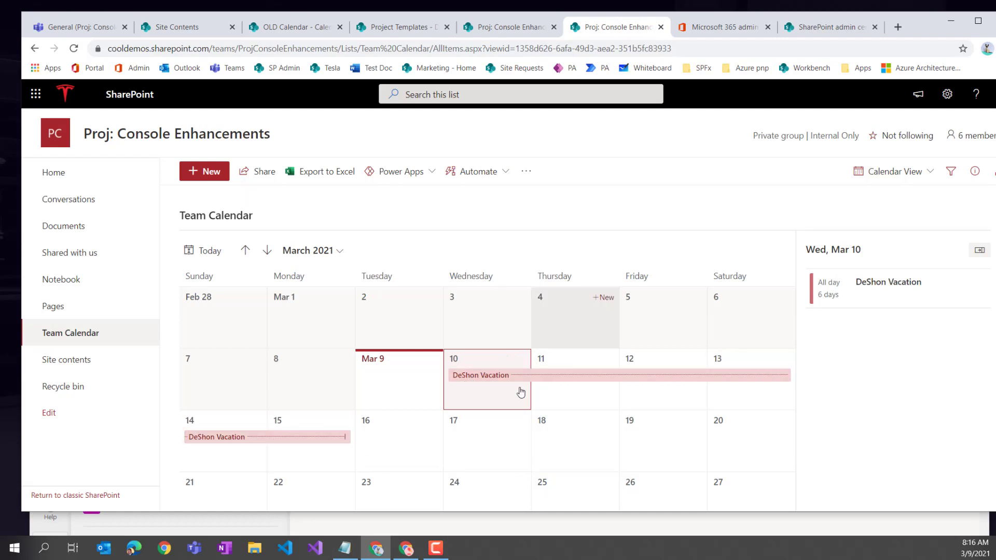
- Dismiss the extra new-item form and select the calendar page's web address
double_click(494, 399)
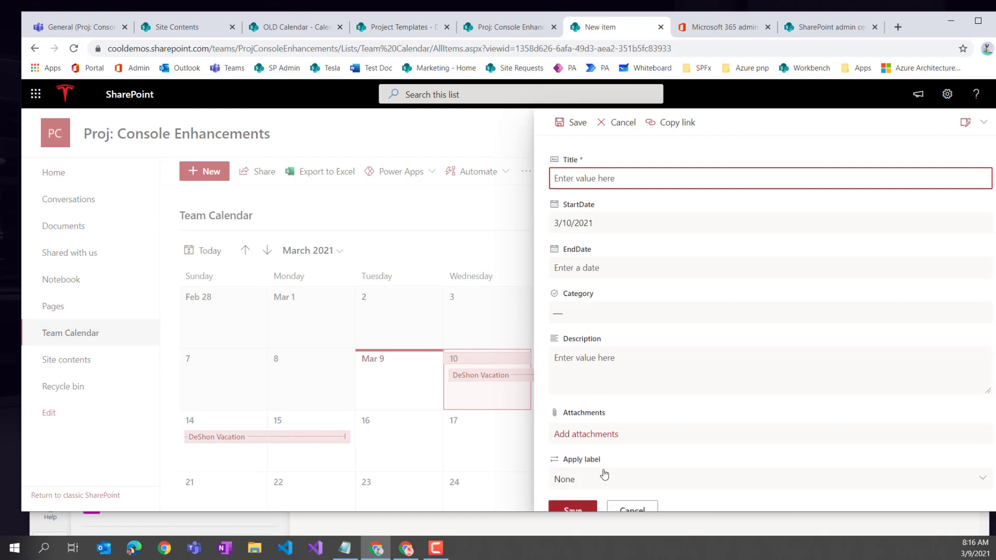
click(629, 511)
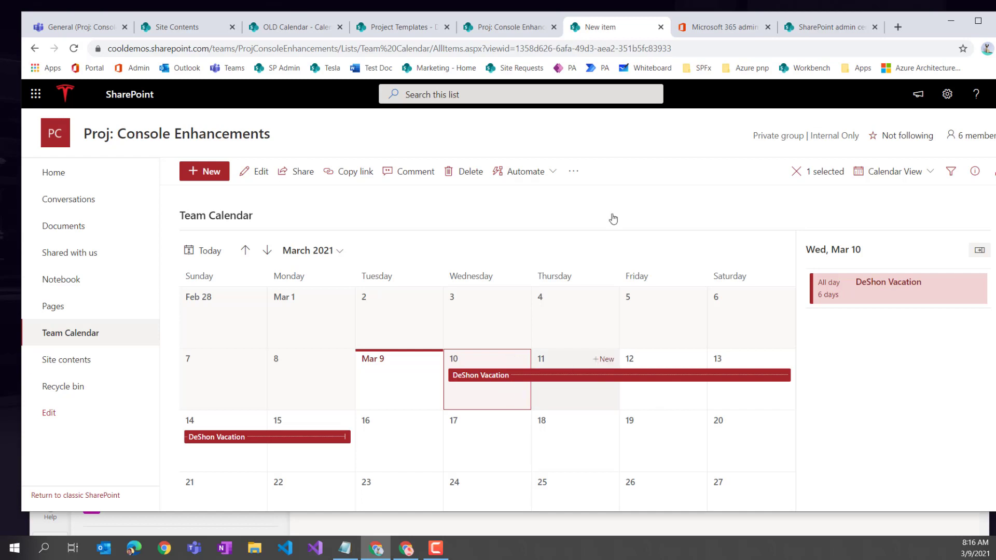
click(501, 50)
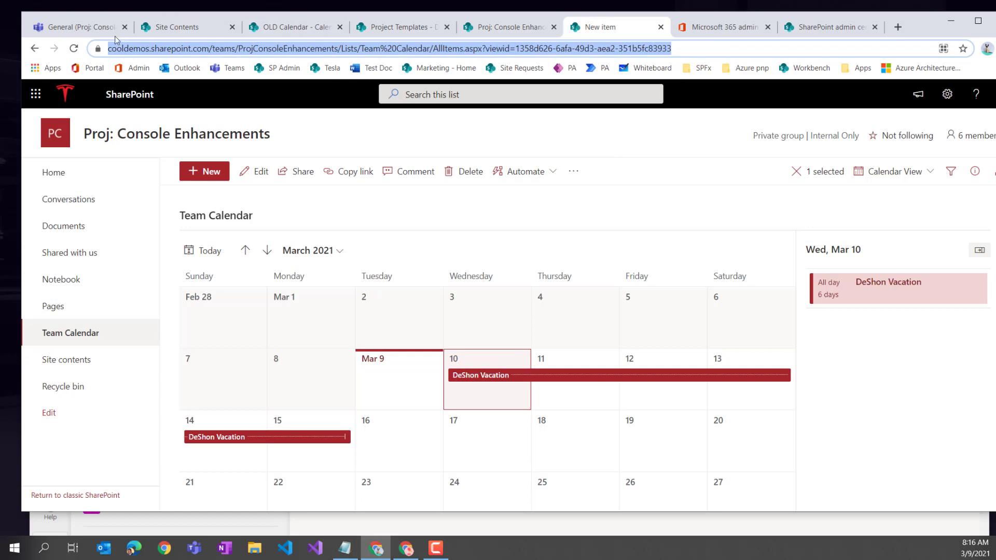
- Add a Lists tab to the General channel linked to the existing Team Calendar list
click(78, 27)
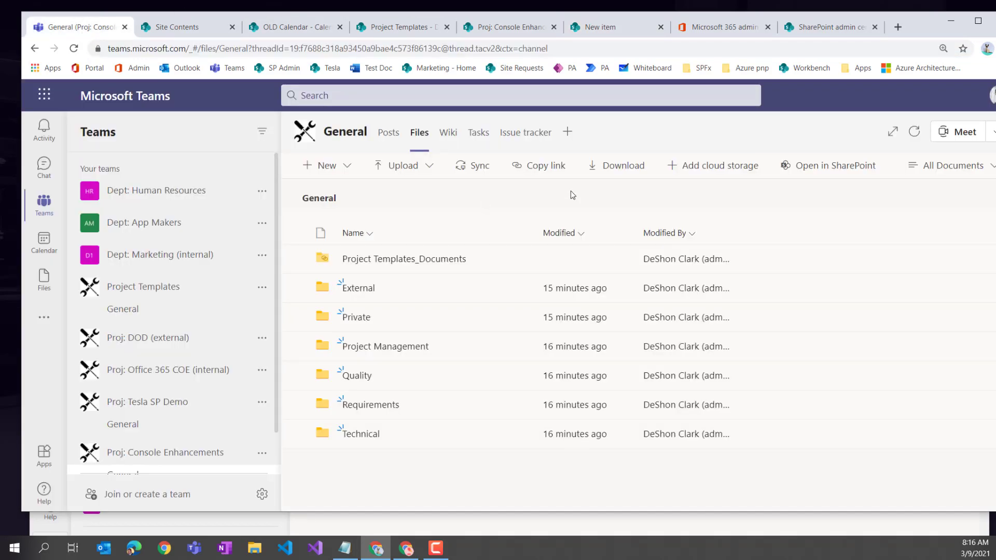
click(568, 132)
click(458, 231)
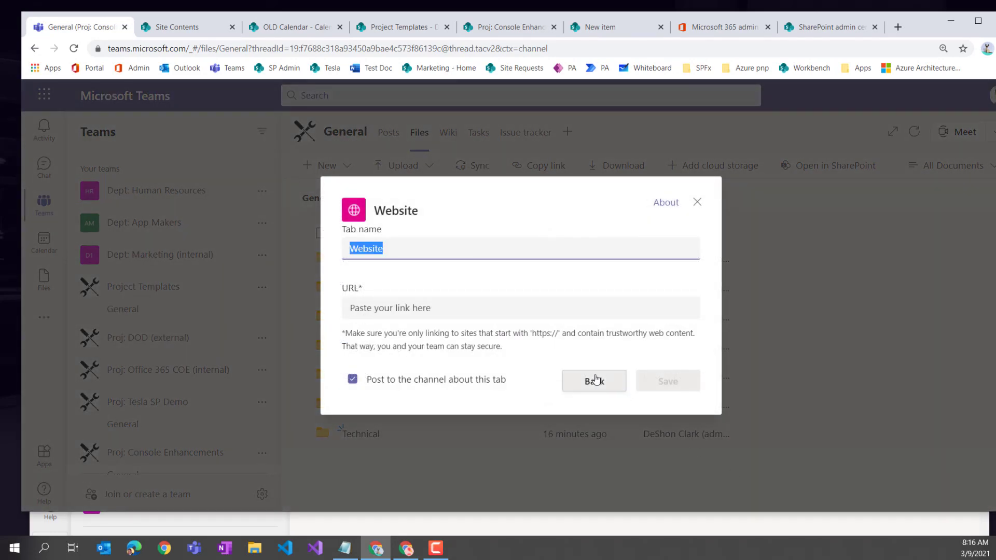
click(694, 206)
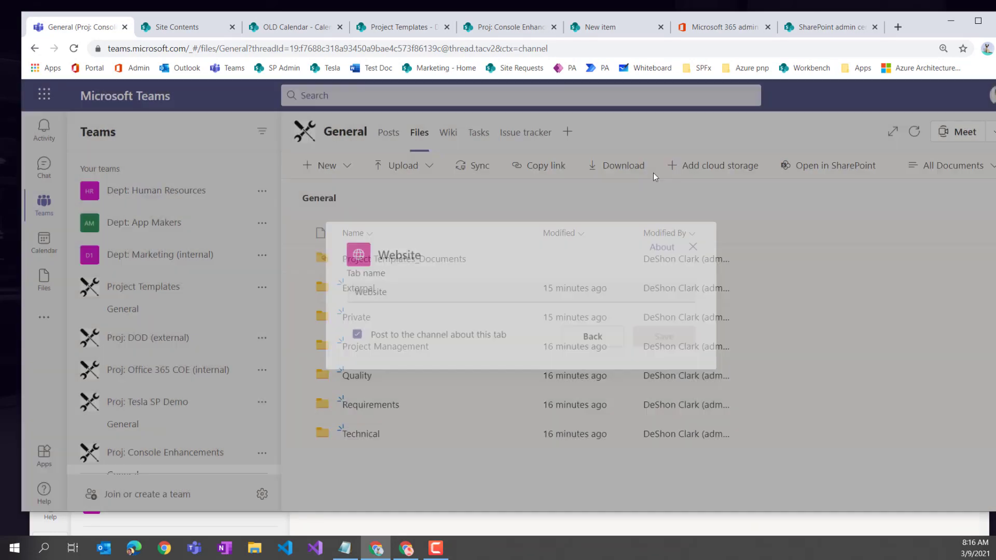
click(567, 132)
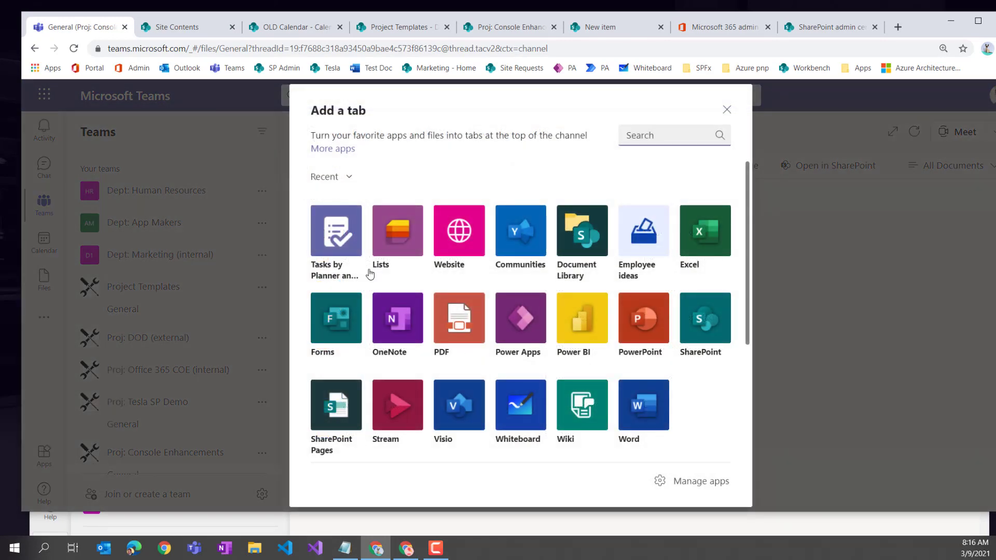
click(396, 240)
click(663, 464)
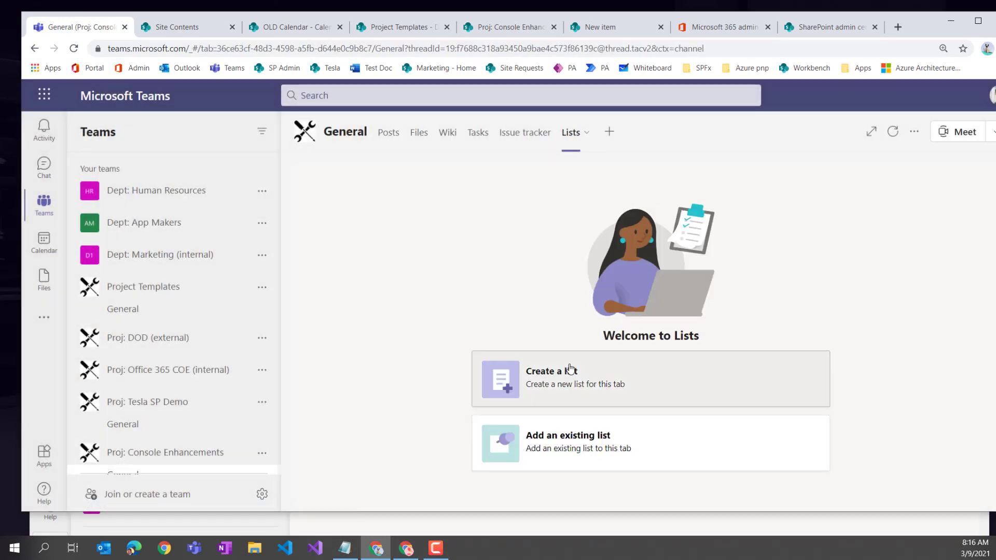
click(571, 452)
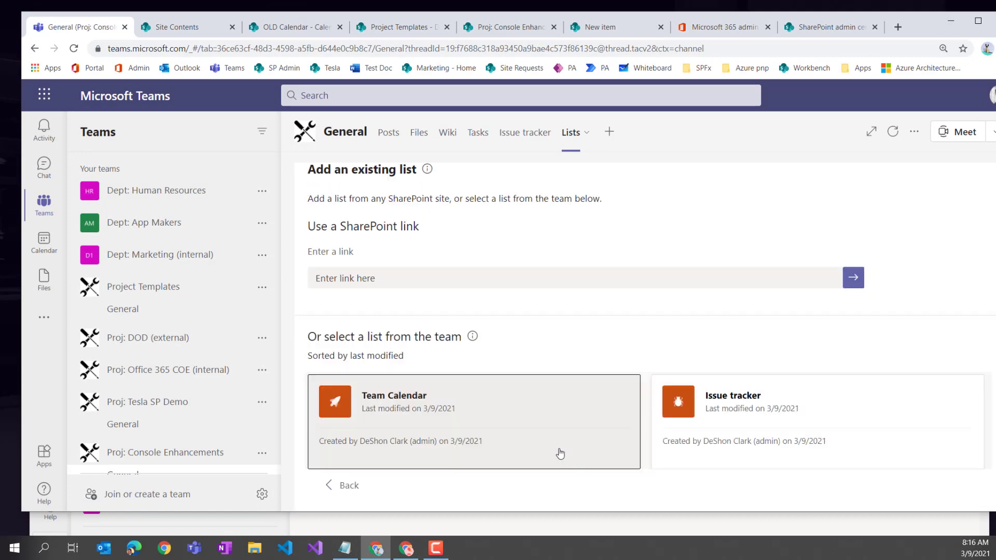
click(392, 404)
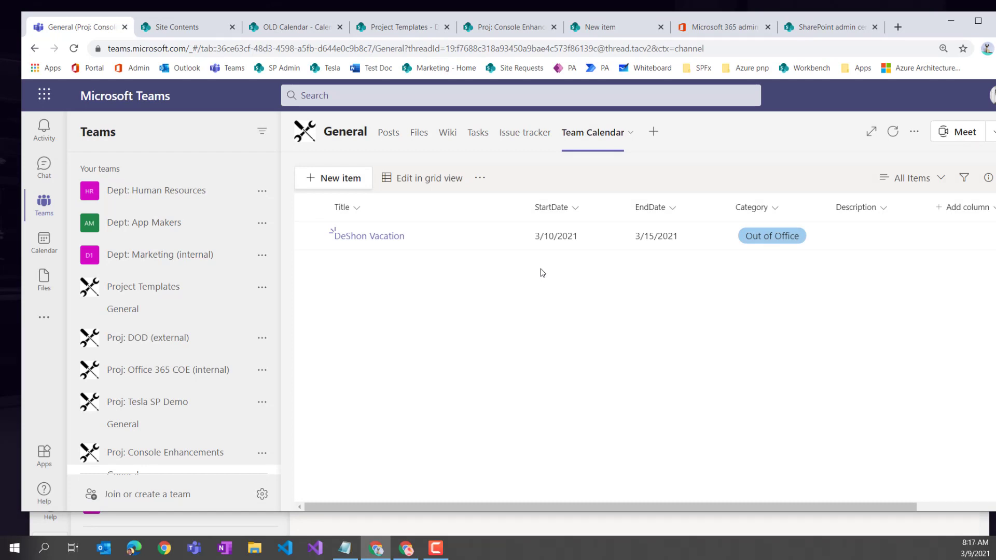
- Make Calendar View the Team Calendar list's default view, then open the Issue tracker tab
click(925, 181)
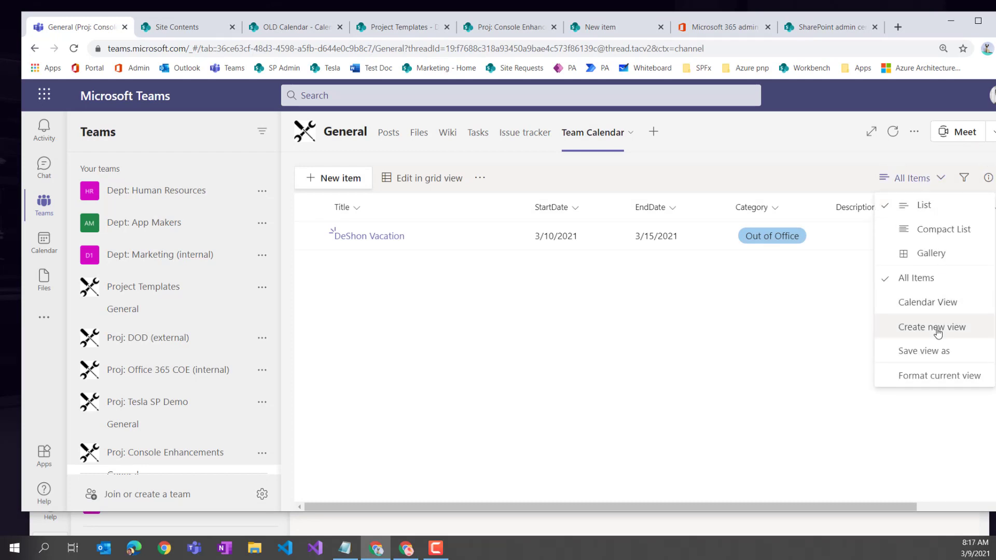
click(938, 304)
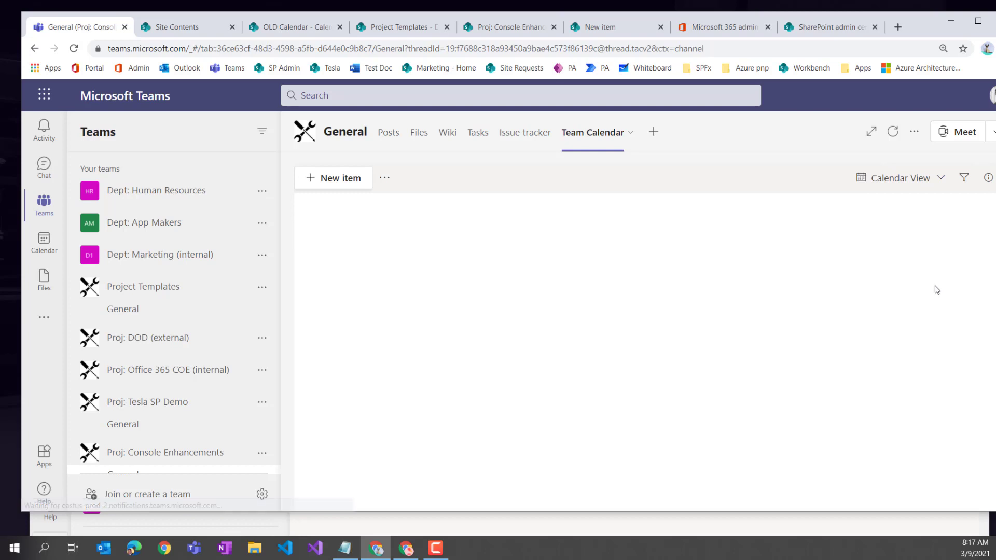
click(941, 183)
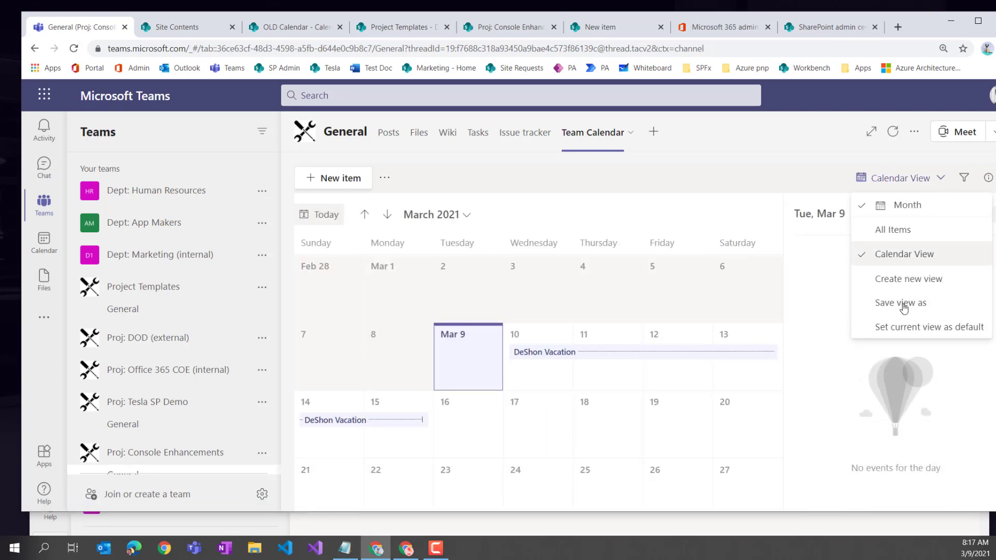
click(912, 332)
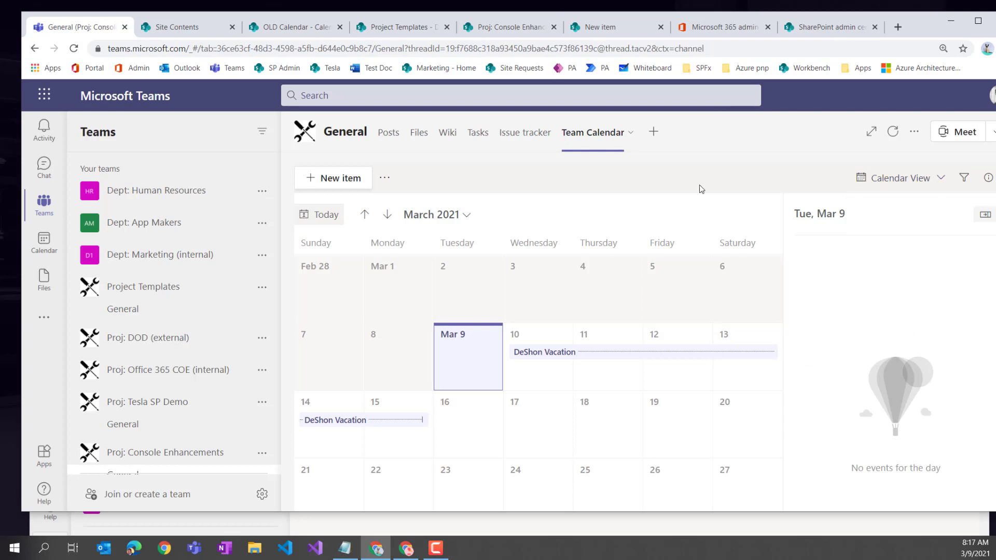
click(628, 409)
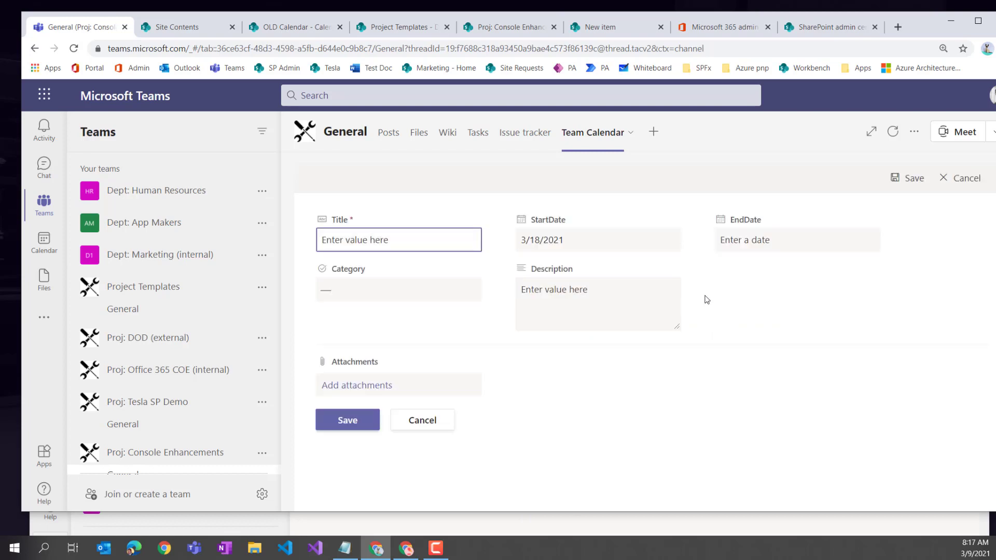
click(523, 136)
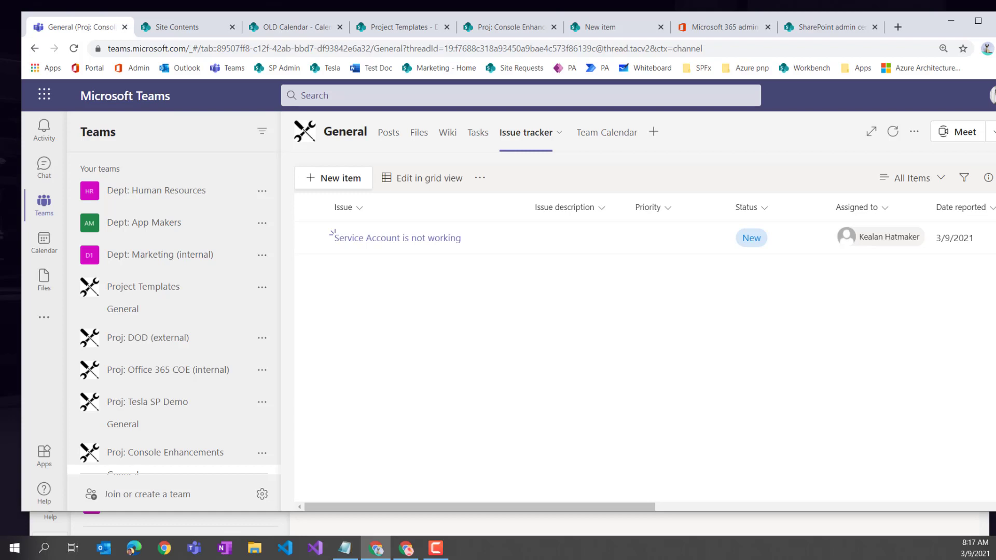
- Show the Teams calendar in work-week view for March 8–12, 2021
key(alt+Tab)
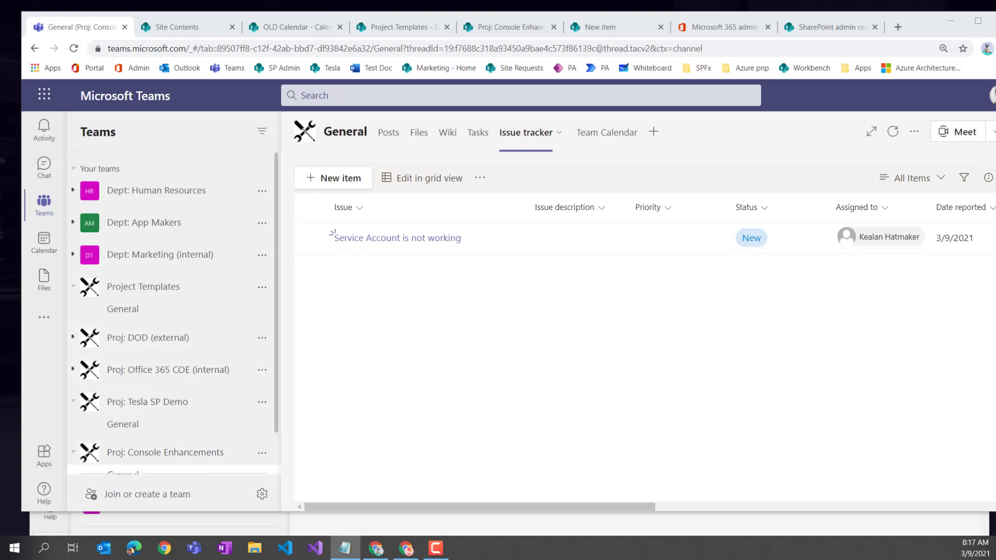
click(44, 248)
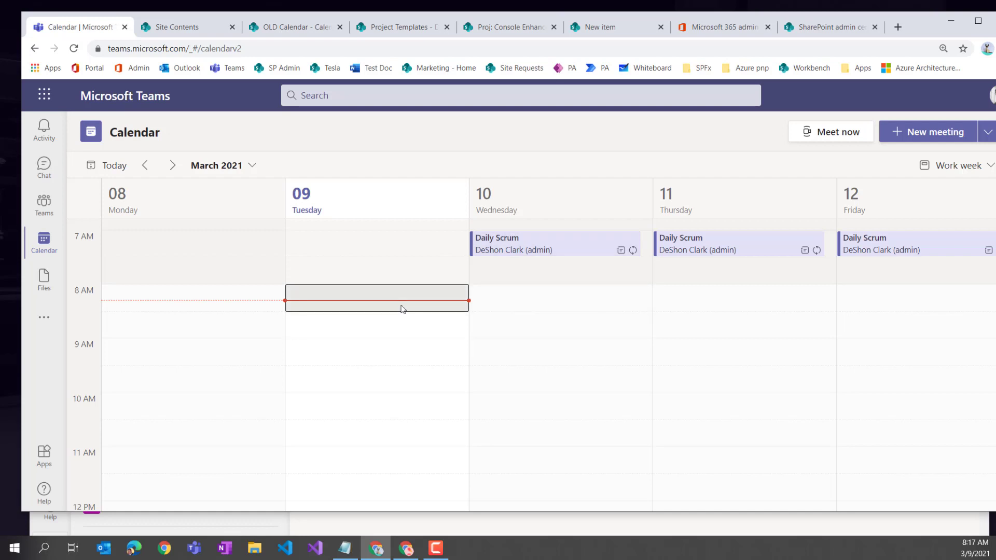
- Start a meeting titled 'Daily Scrum' on Wednesday, March 10, at 8:00 AM
click(482, 310)
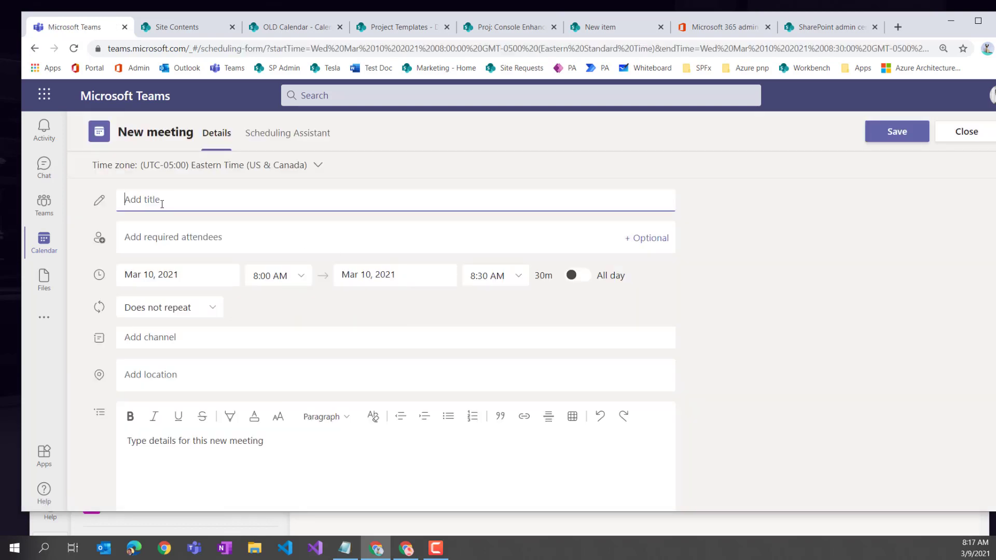
text(Daily Scrumb)
key(BackSpace)
click(177, 236)
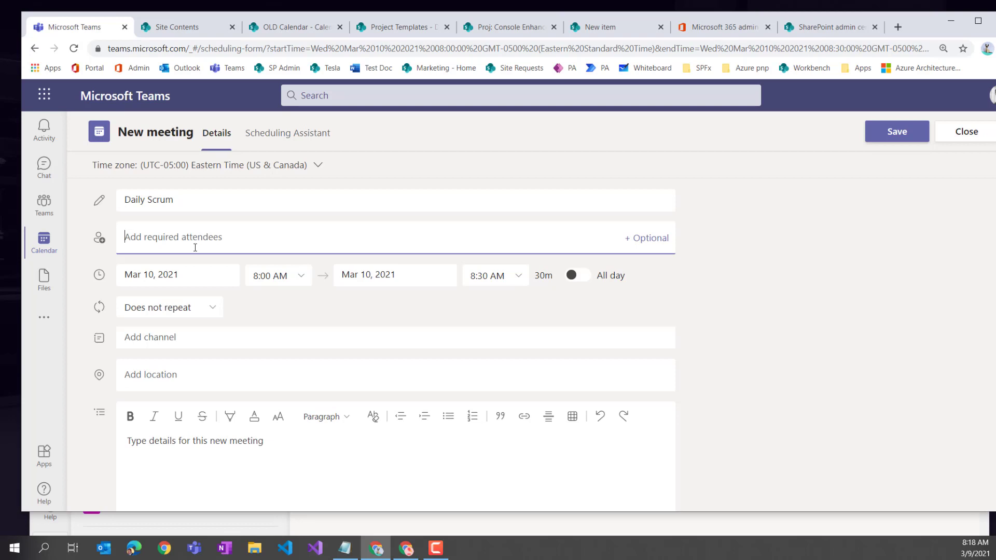
- Post the meeting to the General channel of Proj: Console Enhancements
click(160, 341)
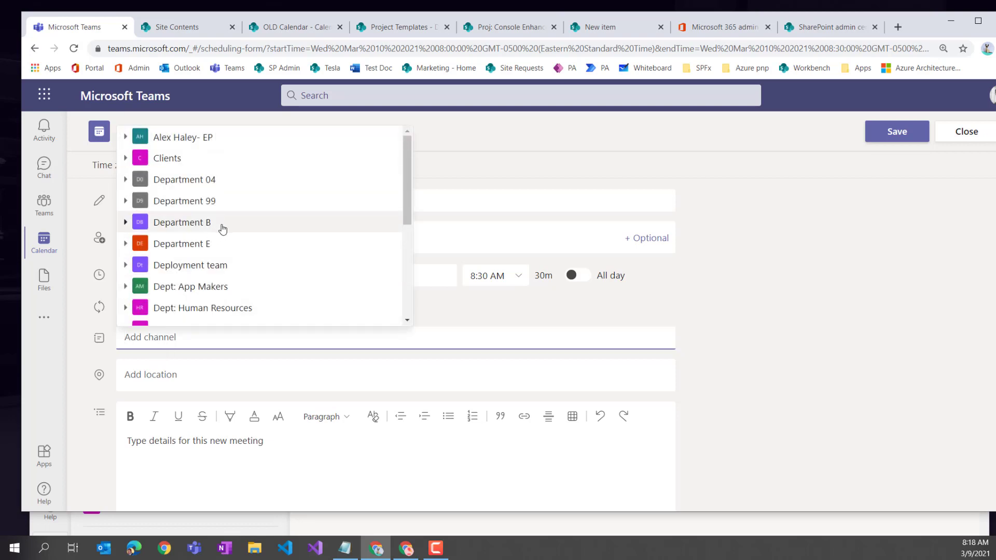
scroll(222, 224, down, 5)
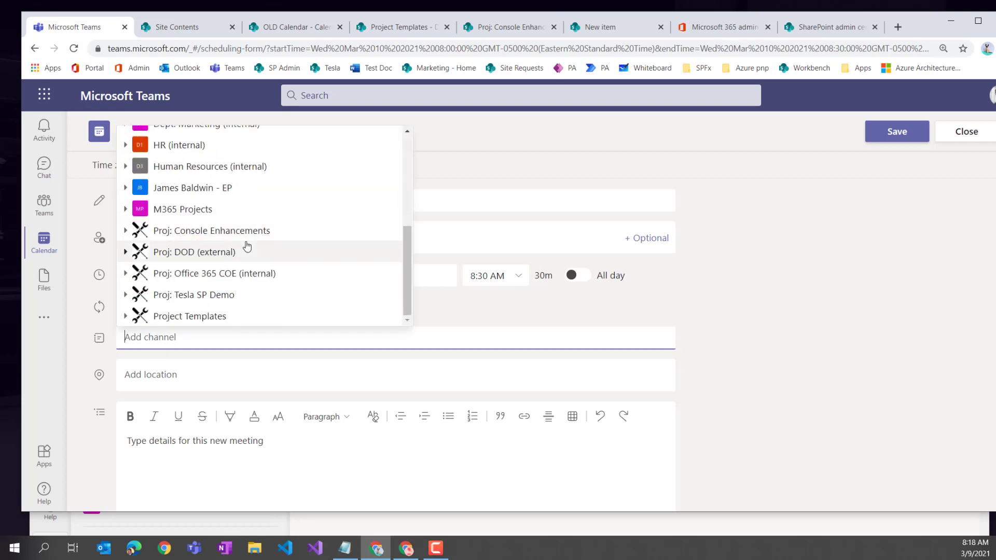
click(211, 239)
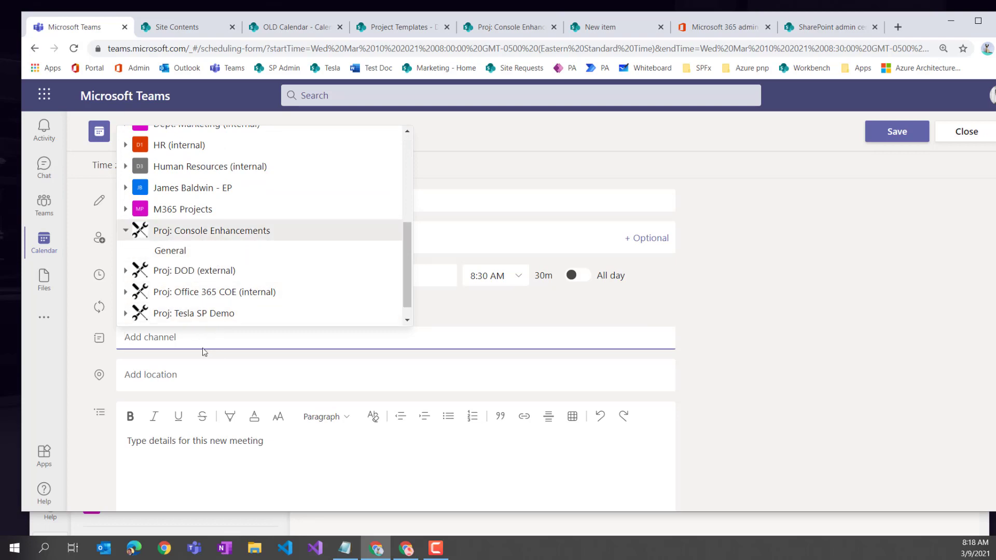
click(171, 251)
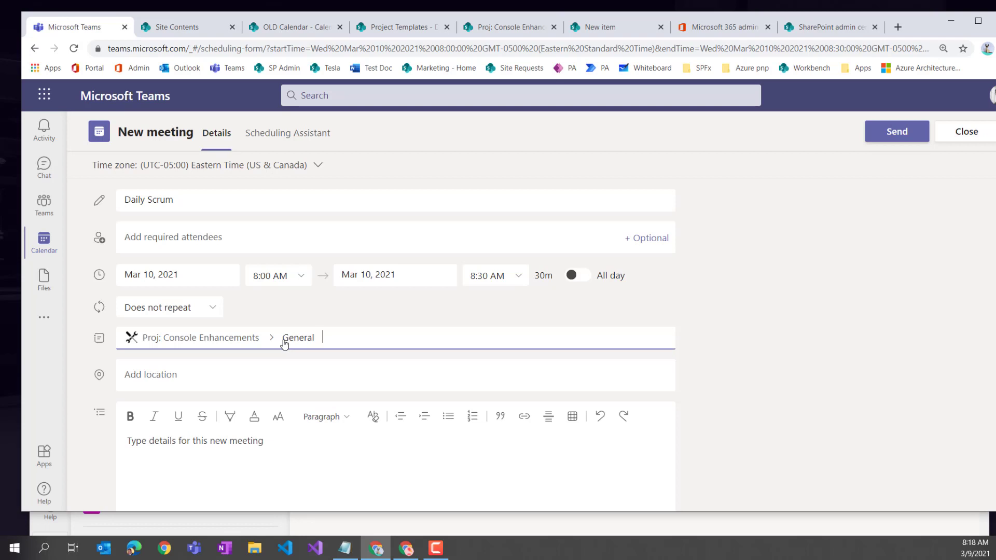
- Make the meeting repeat every weekday, starting at 8:30 AM
click(170, 307)
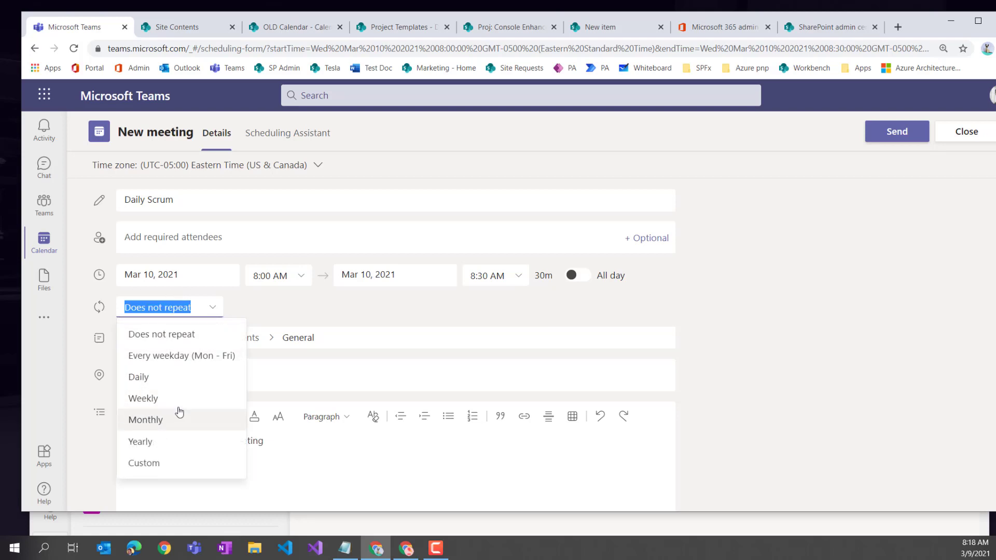
click(183, 363)
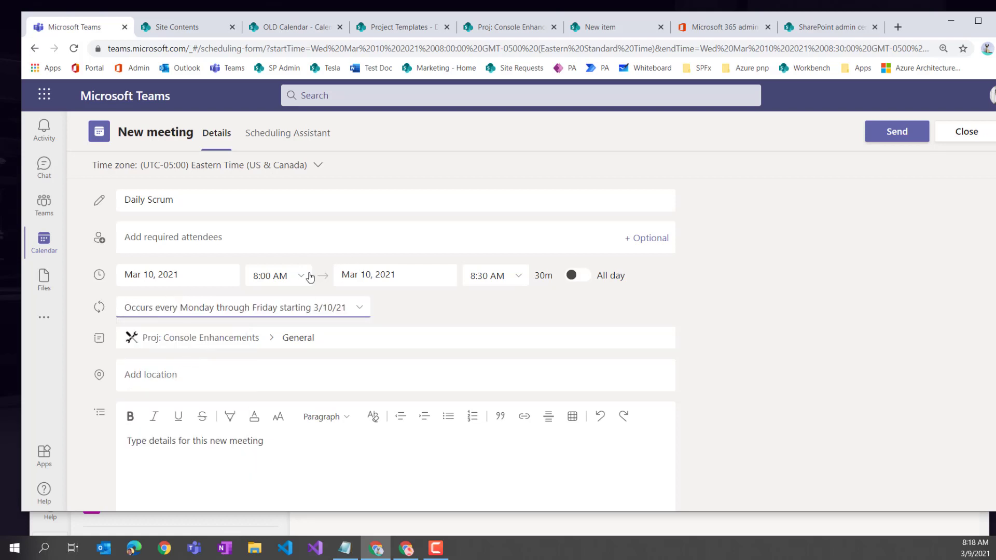
click(305, 276)
scroll(276, 379, down, 3)
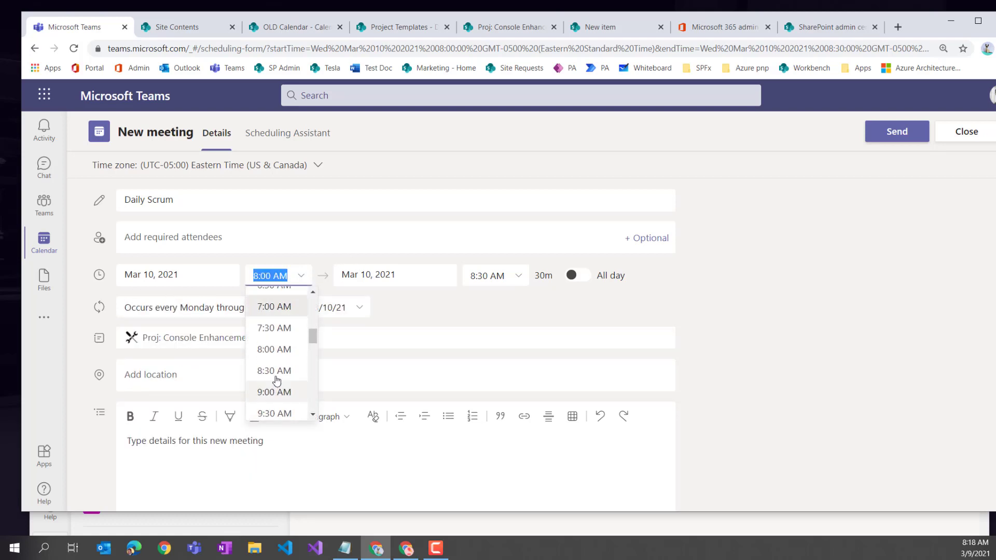
click(273, 370)
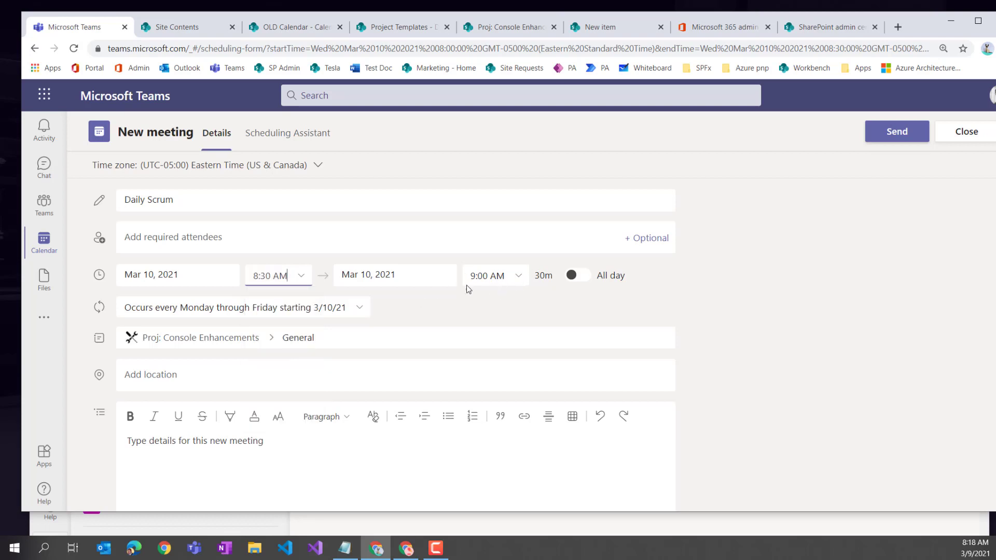
- Paste the agenda from the notes app into the details and delete the dashes before AGENDA
click(244, 448)
key(alt+Tab)
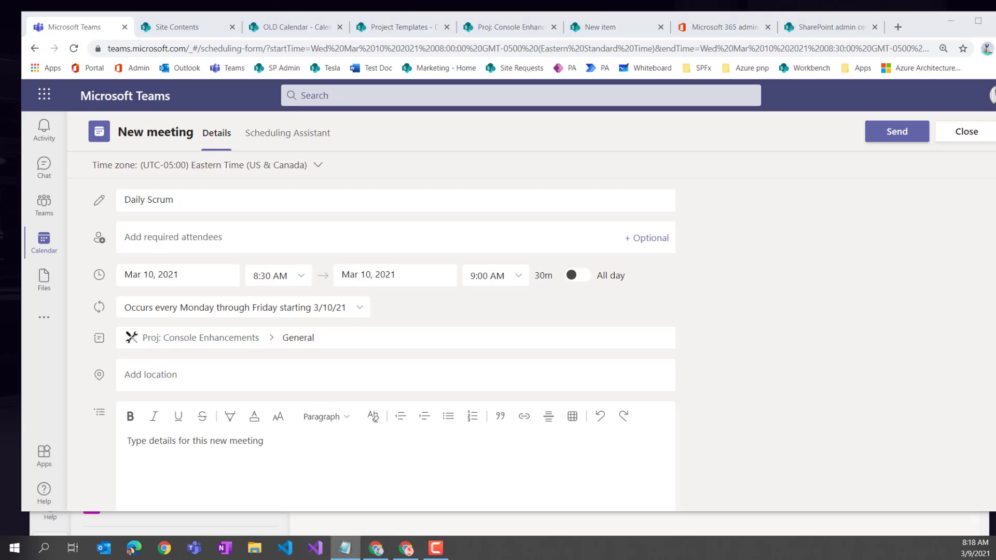
click(151, 443)
text(--AGENDA ________________ What happen yesterday Plan for today Any blockers?  Note: these meetings will be recorded)
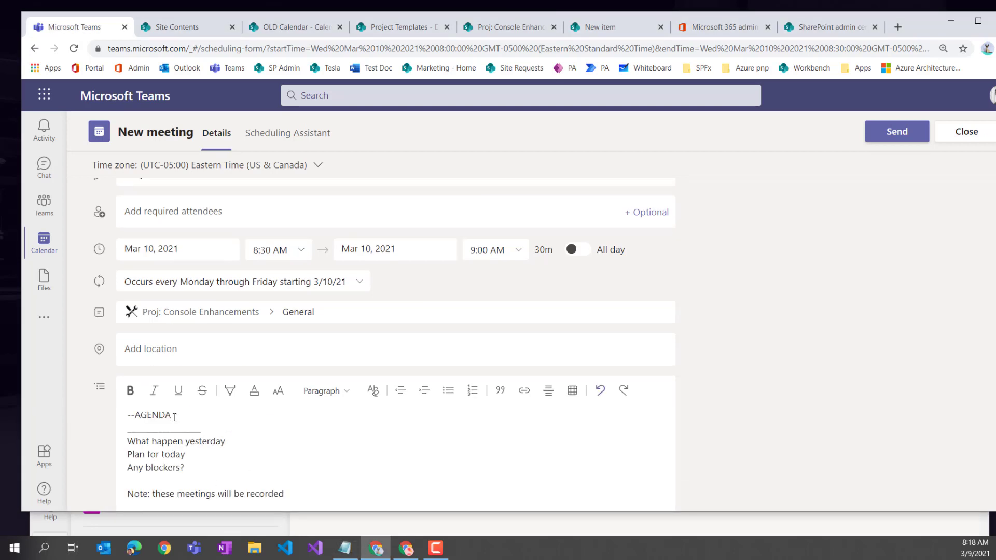
click(135, 414)
key(BackSpace)
key(BackSpace)
- Bullet the three agenda questions and send the recurring Daily Scrum invite
drag(151, 468, 152, 441)
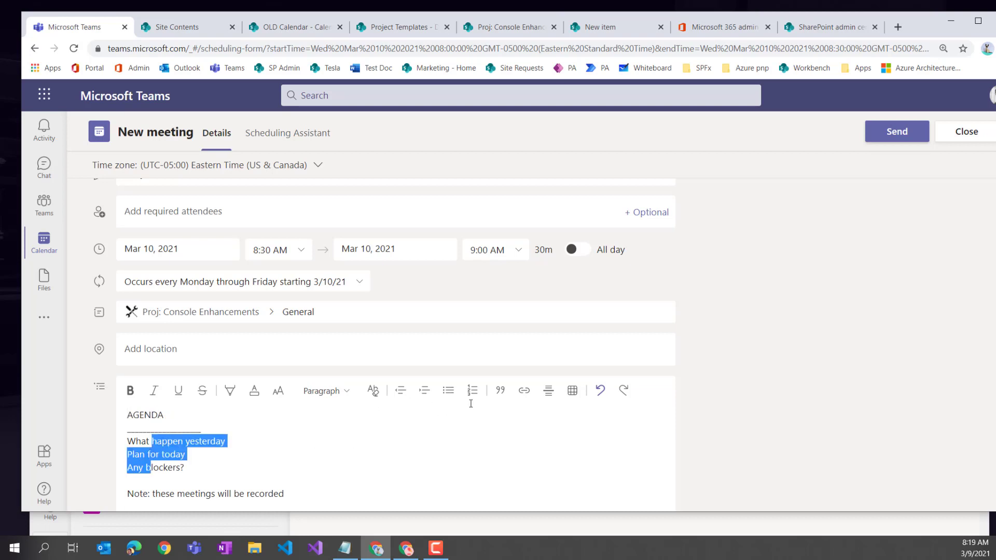
click(450, 393)
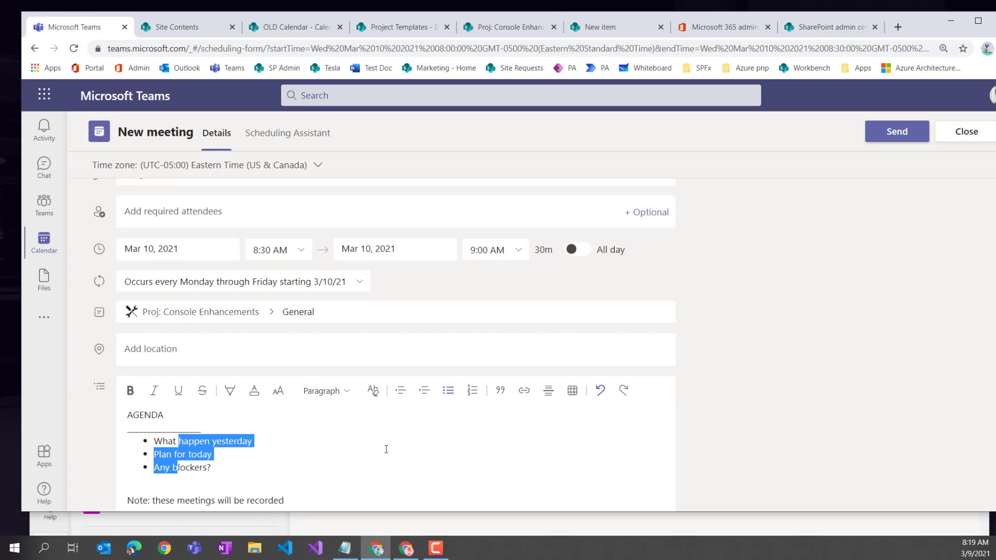
click(376, 467)
scroll(376, 467, down, 1)
click(311, 465)
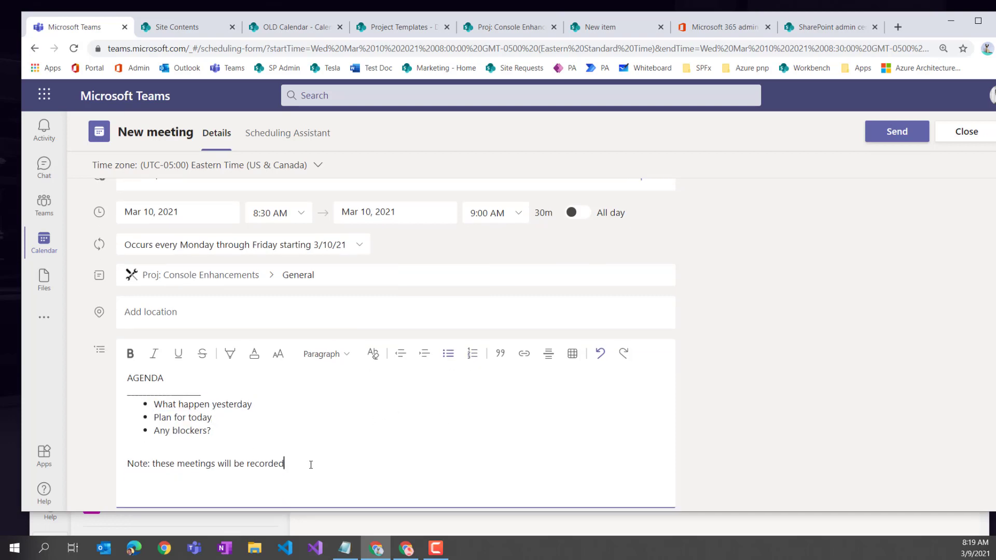
triple_click(138, 467)
click(167, 468)
scroll(330, 422, up, 2)
scroll(329, 427, down, 2)
scroll(329, 431, up, 2)
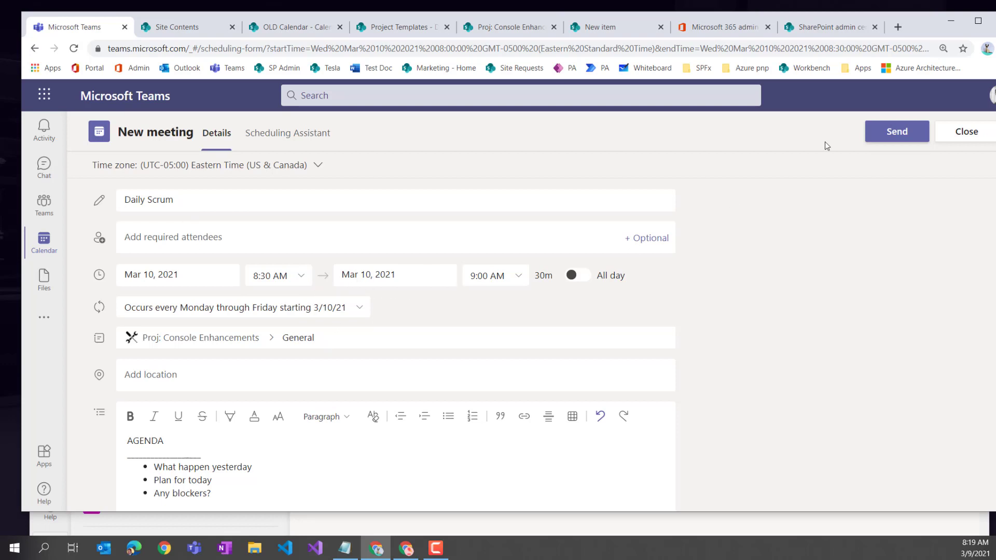
click(892, 136)
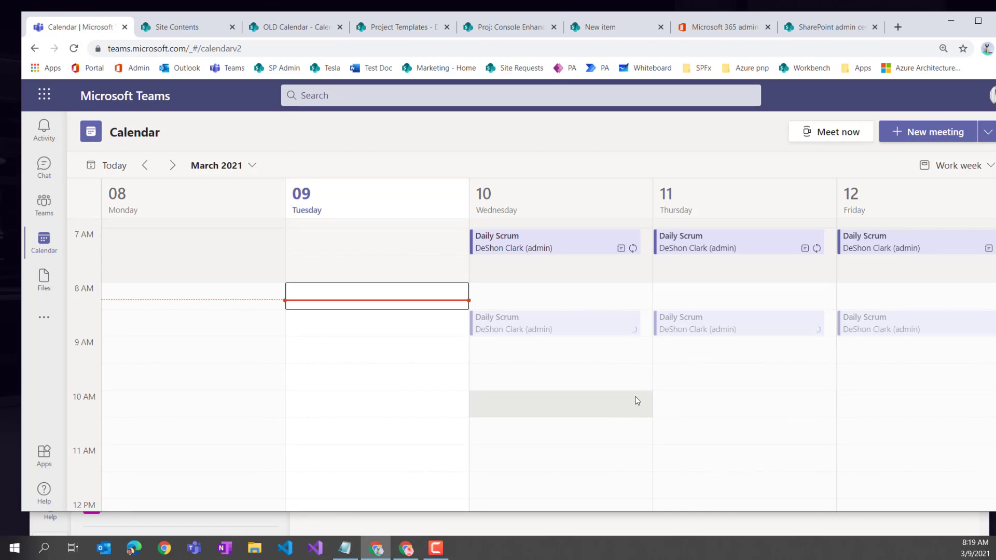
- Reload the calendar, then show the Proj: Console Enhancements General channel conversation
key(F5)
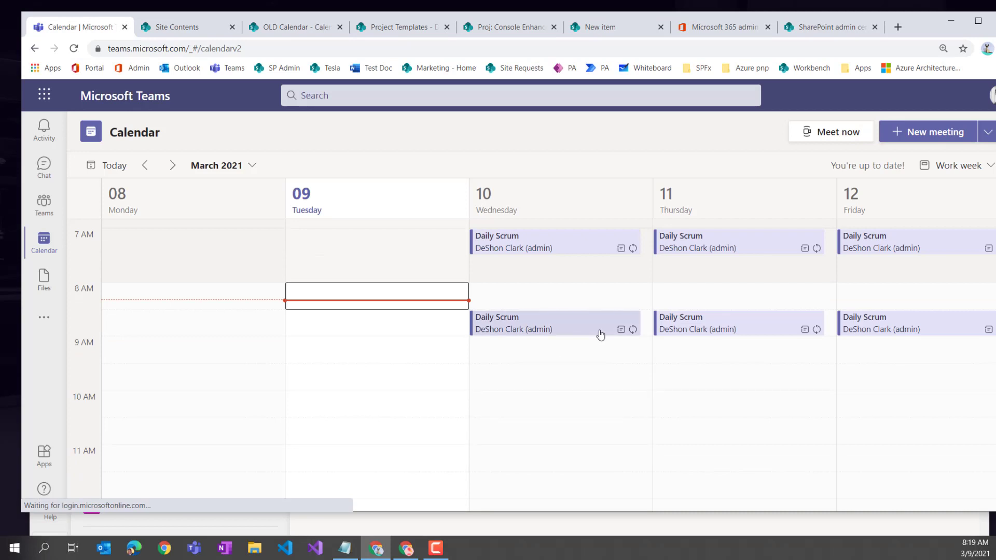
click(44, 204)
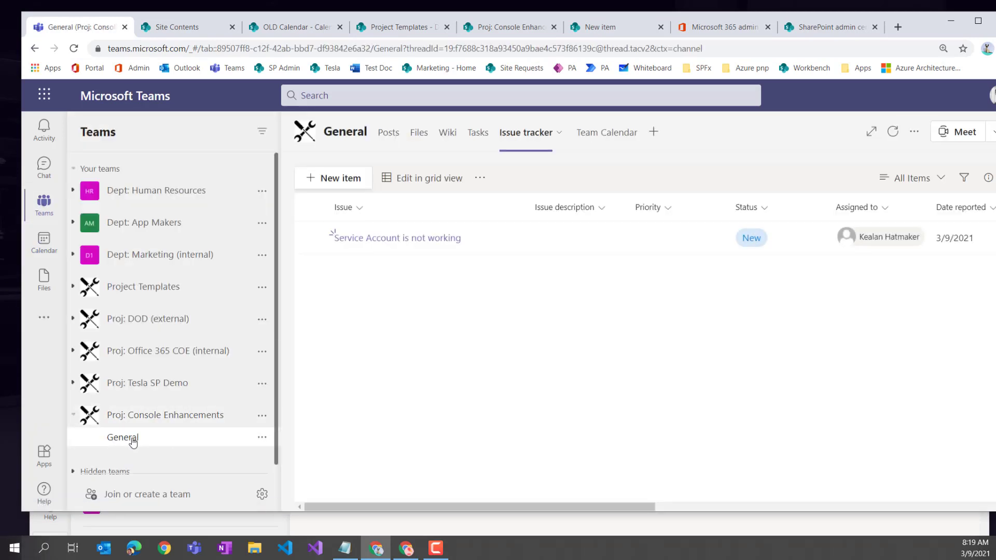
click(134, 439)
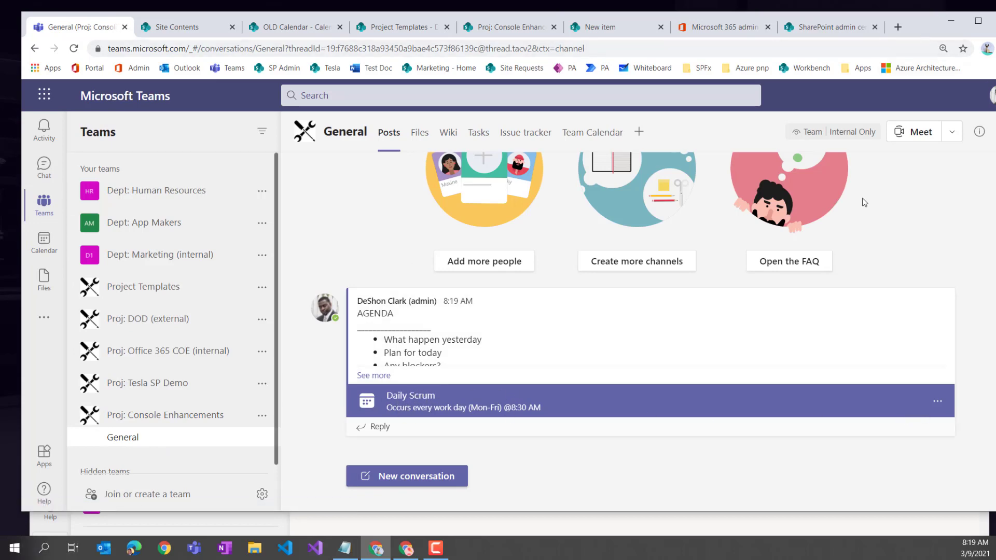
- In the other window, view the Daily Scrum post's meeting details and add it to the calendar
click(405, 551)
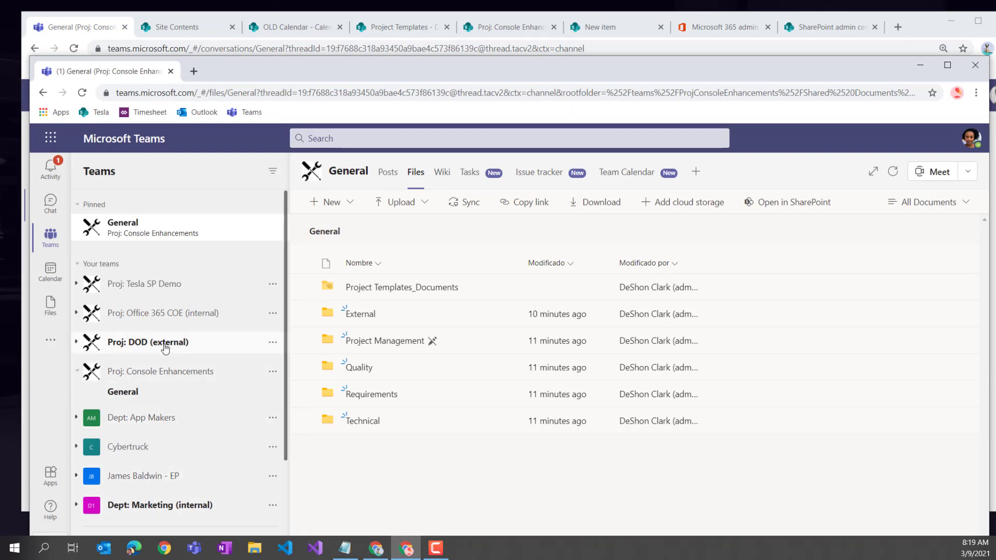
click(142, 235)
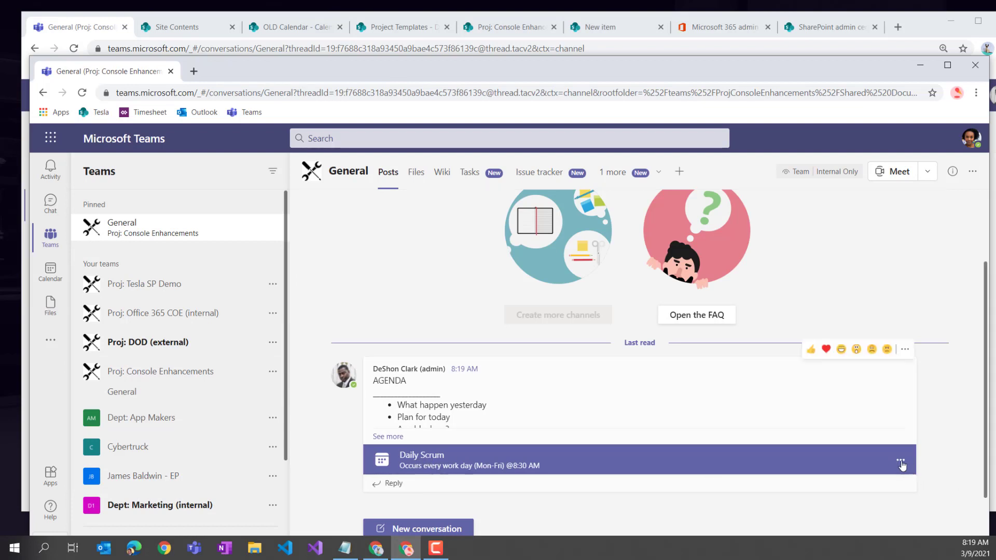
click(902, 463)
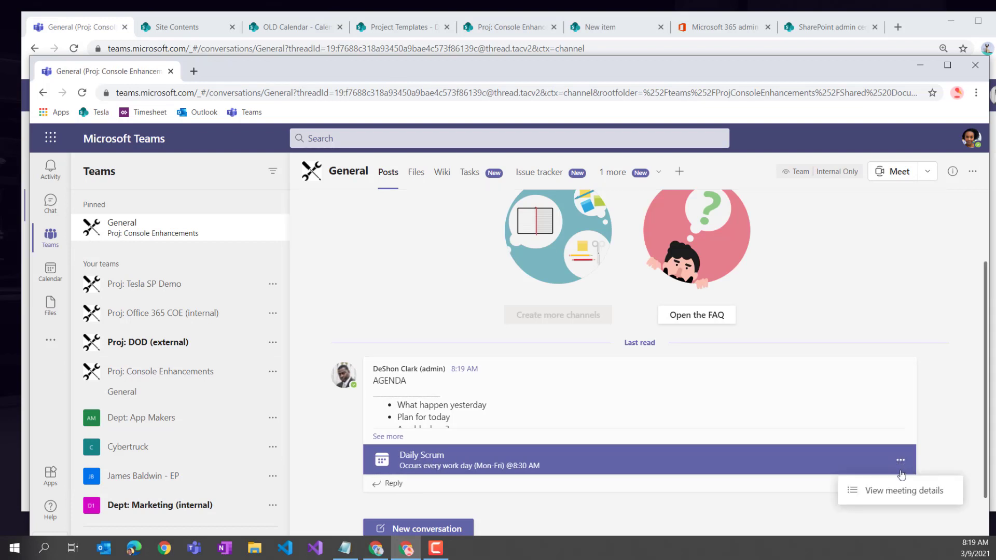
click(884, 491)
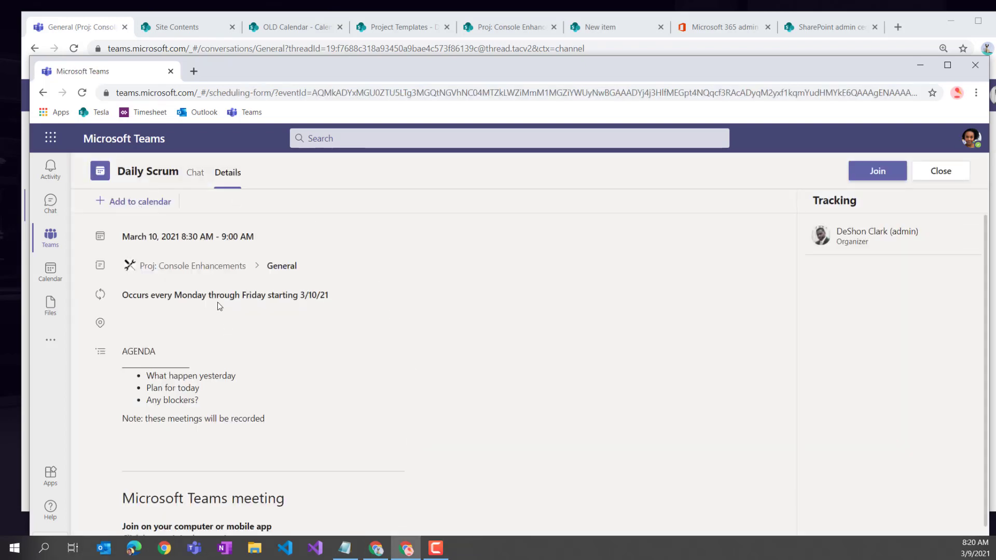
click(139, 211)
- From the main window's calendar, open Wednesday's 8:30 Daily Scrum and choose Join
scroll(340, 428, down, 1)
scroll(345, 423, up, 1)
click(911, 24)
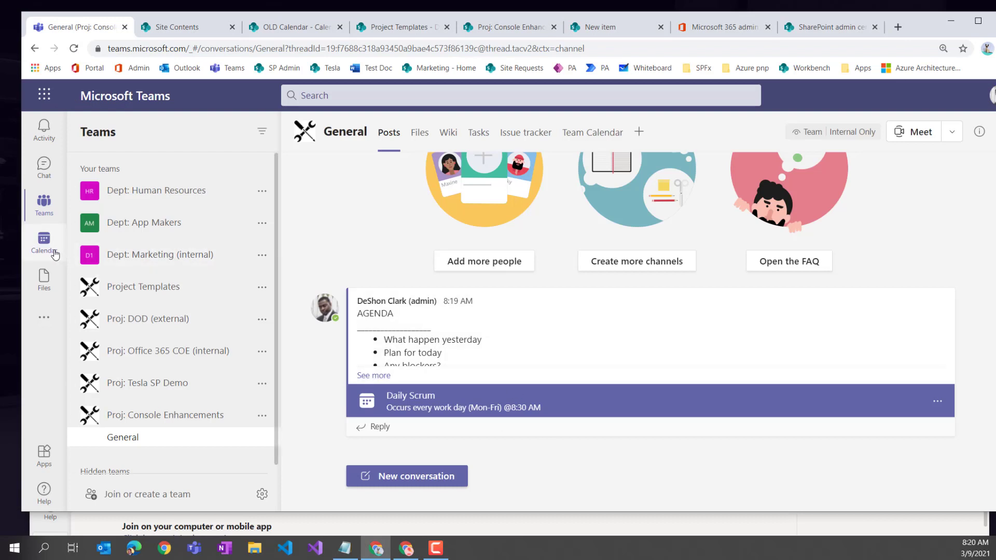
click(55, 255)
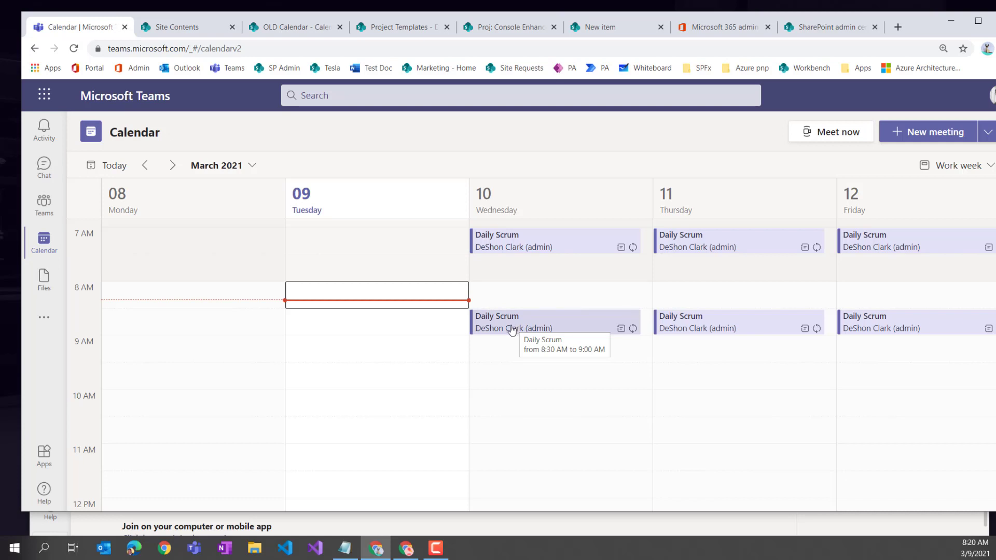
click(511, 329)
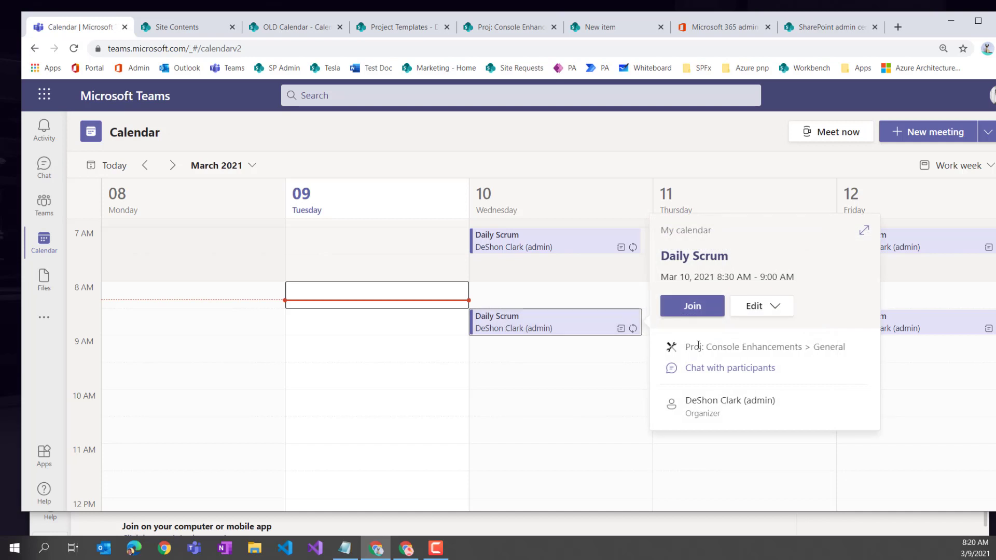
click(693, 307)
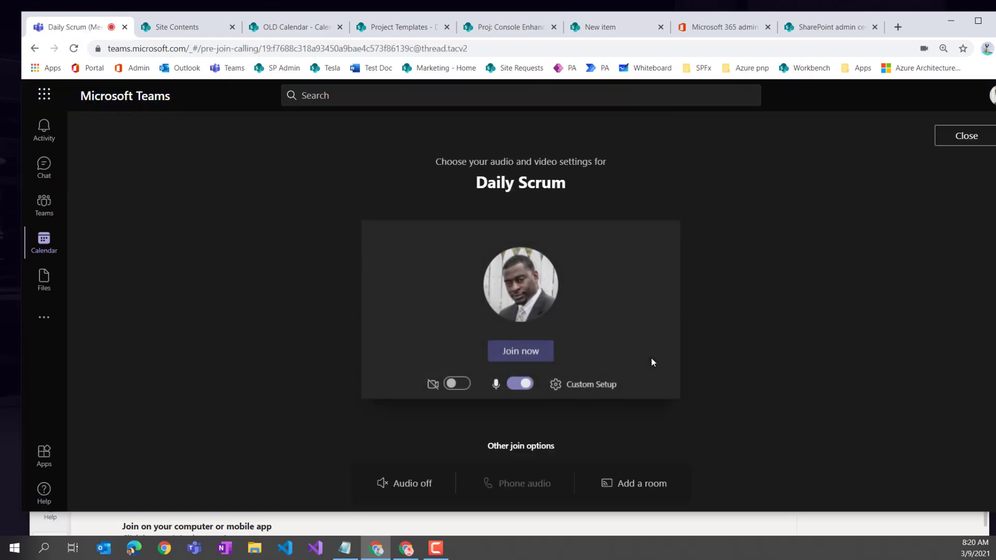
- Join the Daily Scrum with the microphone muted and start taking meeting notes
click(520, 383)
click(520, 351)
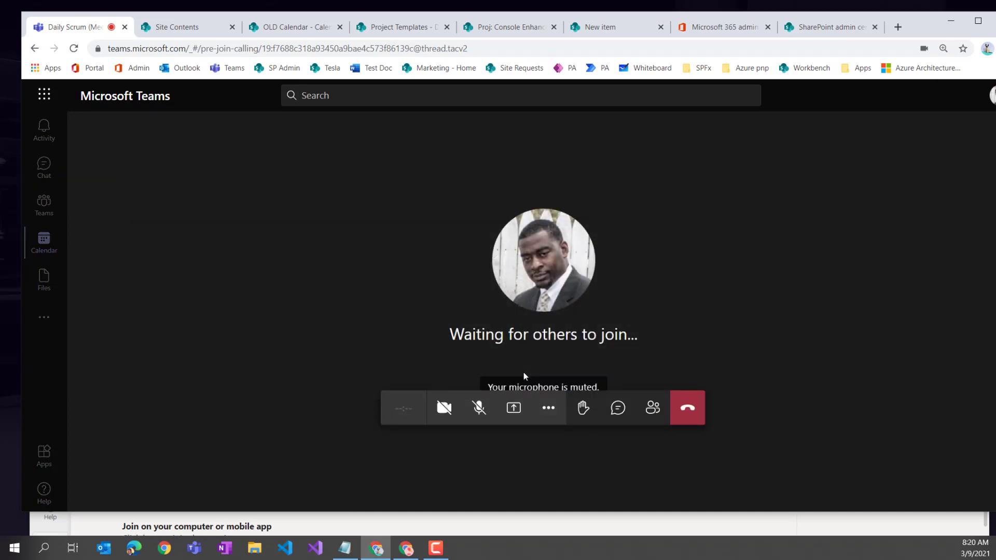
click(551, 412)
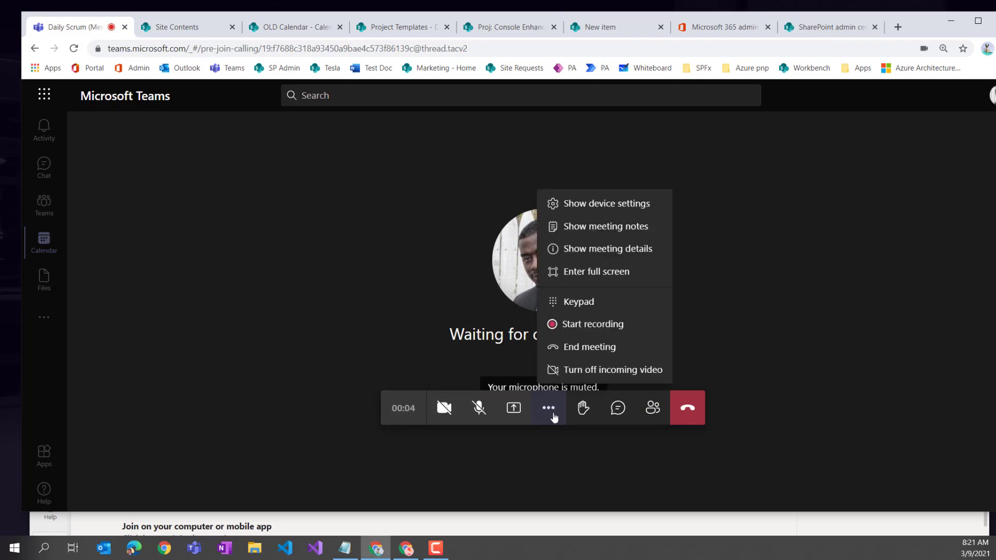
click(603, 228)
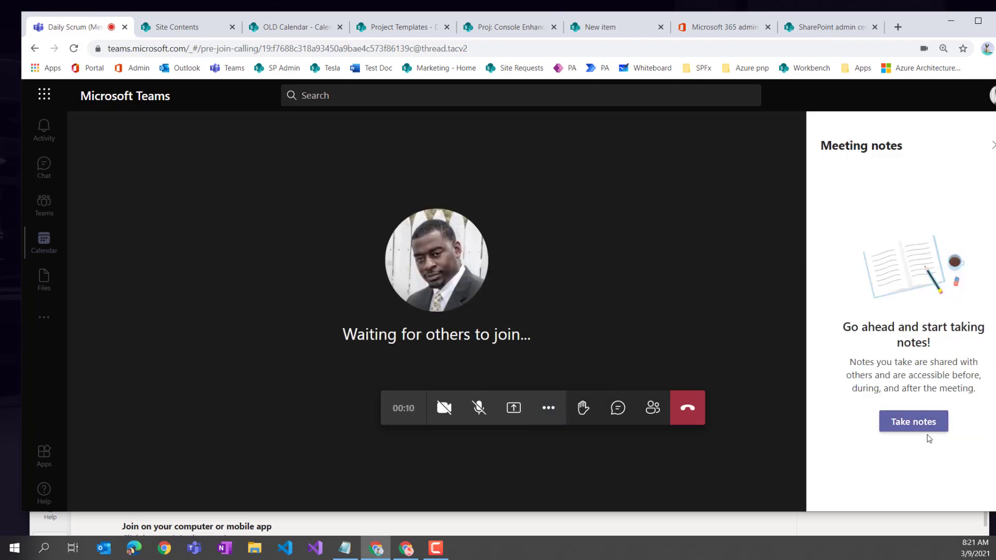
click(910, 427)
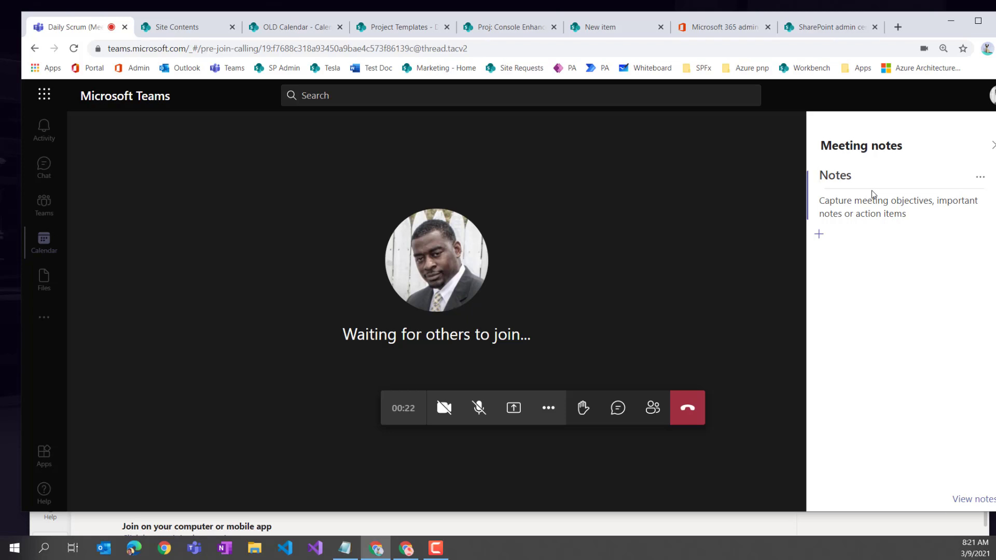
text(Welcome)
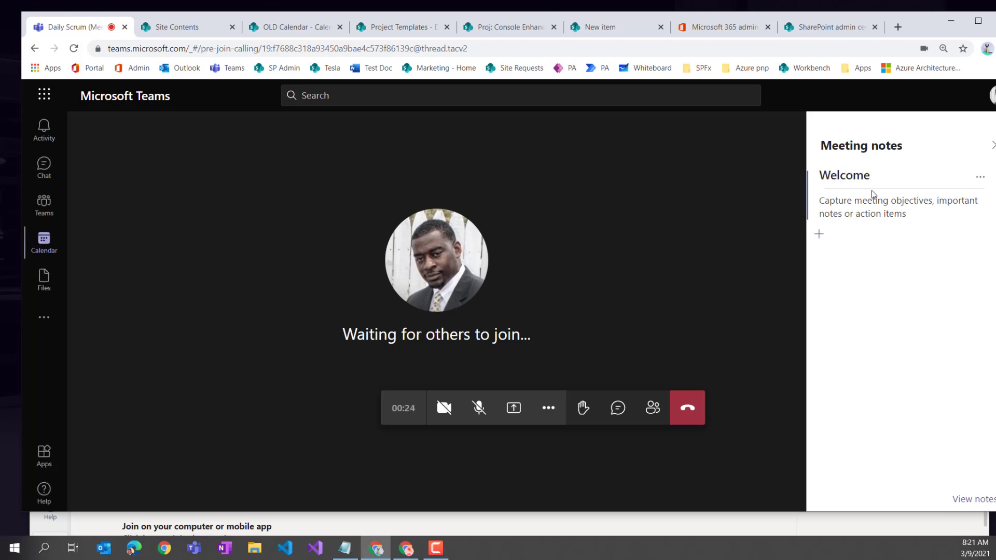
text( Meeting)
click(882, 212)
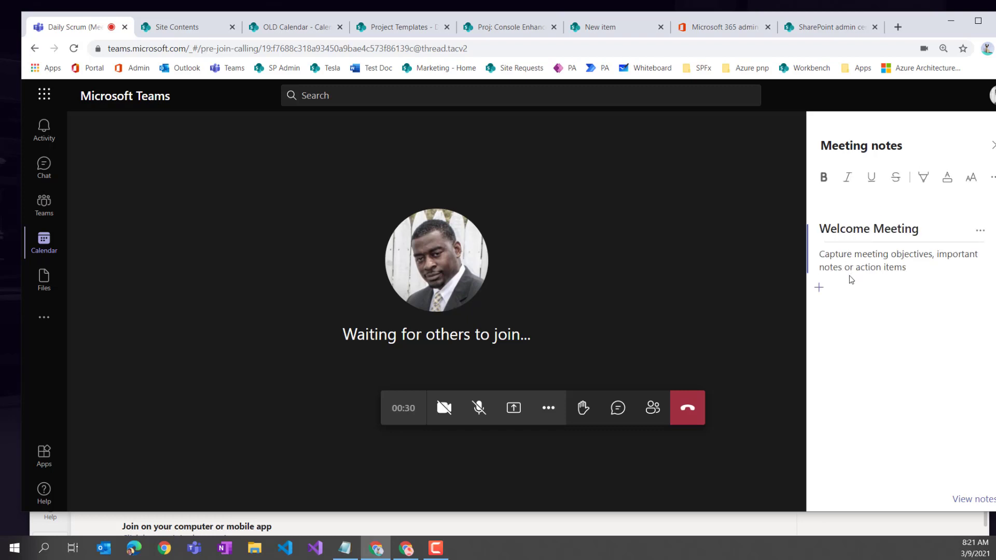
text(DeShon ad)
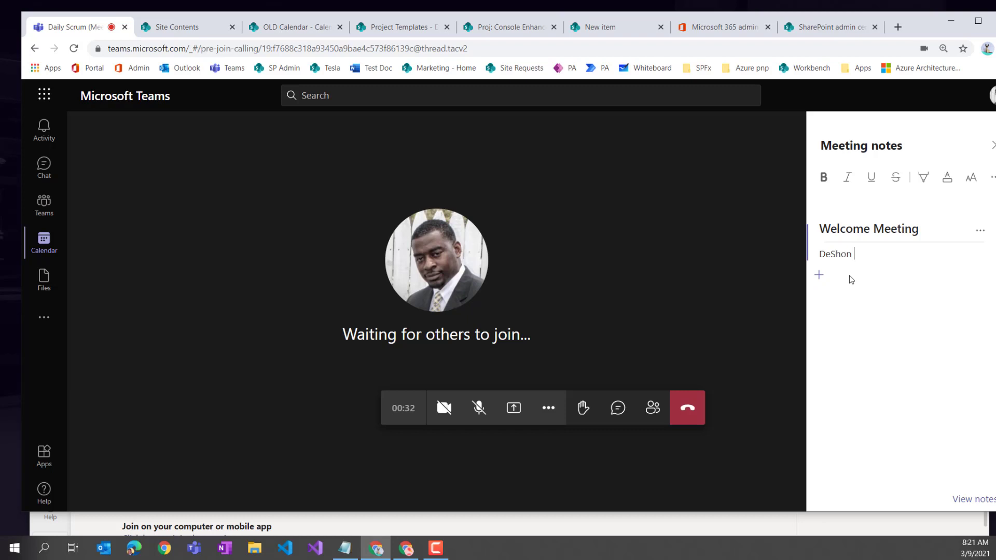
key(BackSpace)
key(BackSpace)
key(BackSpace)
key(BackSpace)
key(BackSpace)
key(BackSpace)
key(BackSpace)
key(BackSpace)
key(BackSpace)
text(@desho)
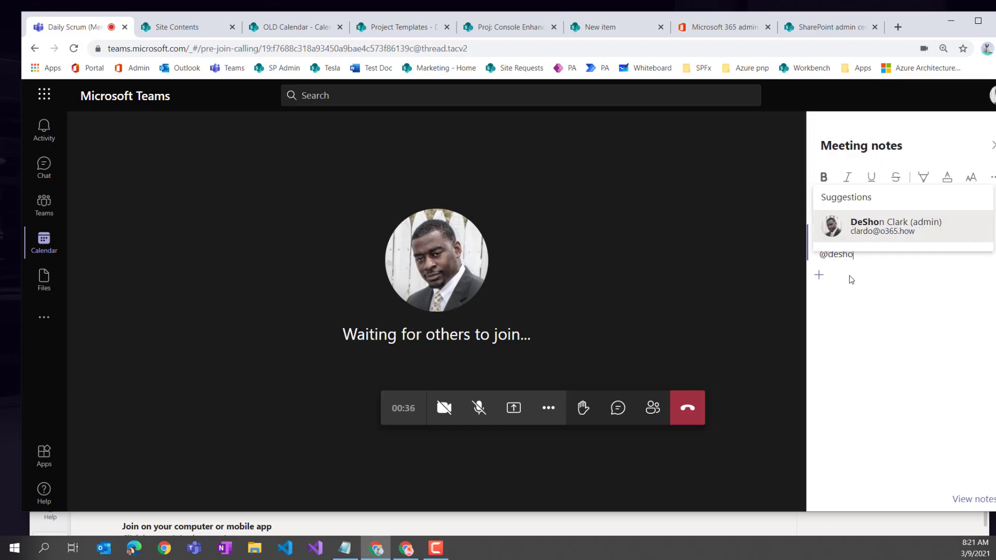
key(Return)
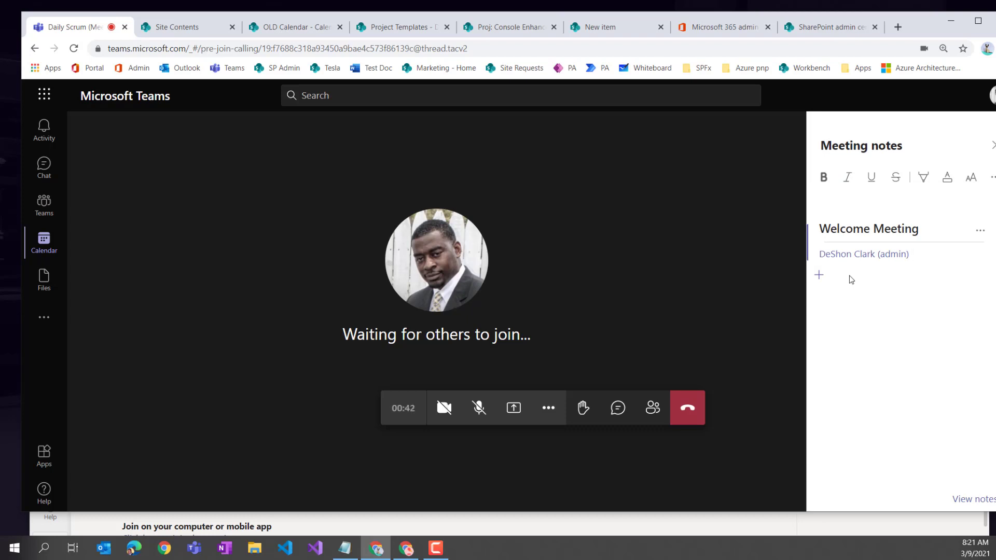
text(will meeting with Tech team)
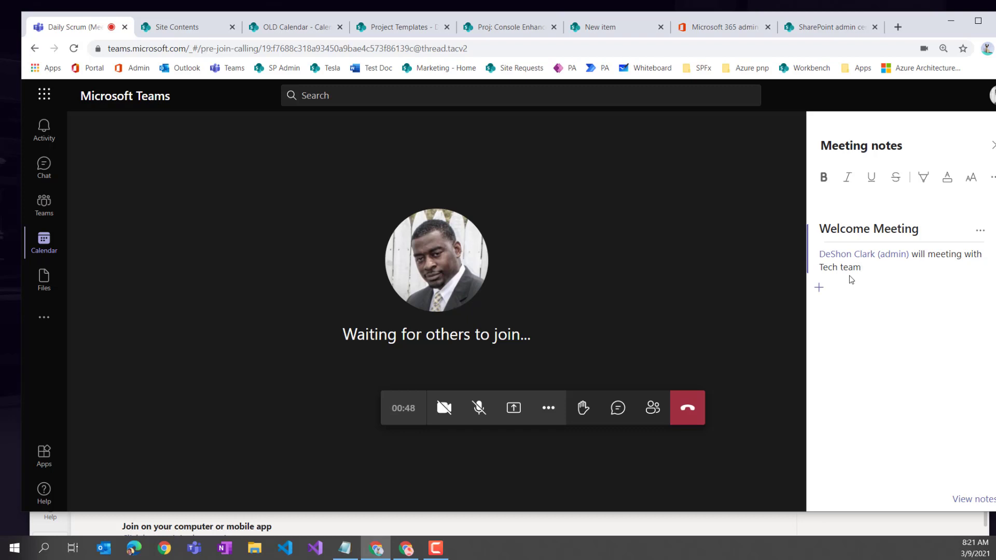
click(823, 291)
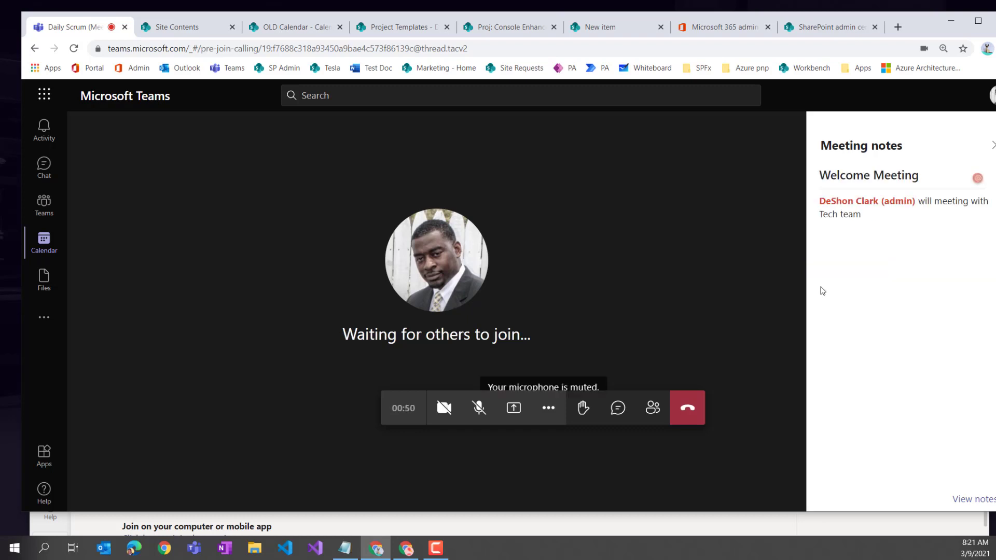
mouse_move(832, 247)
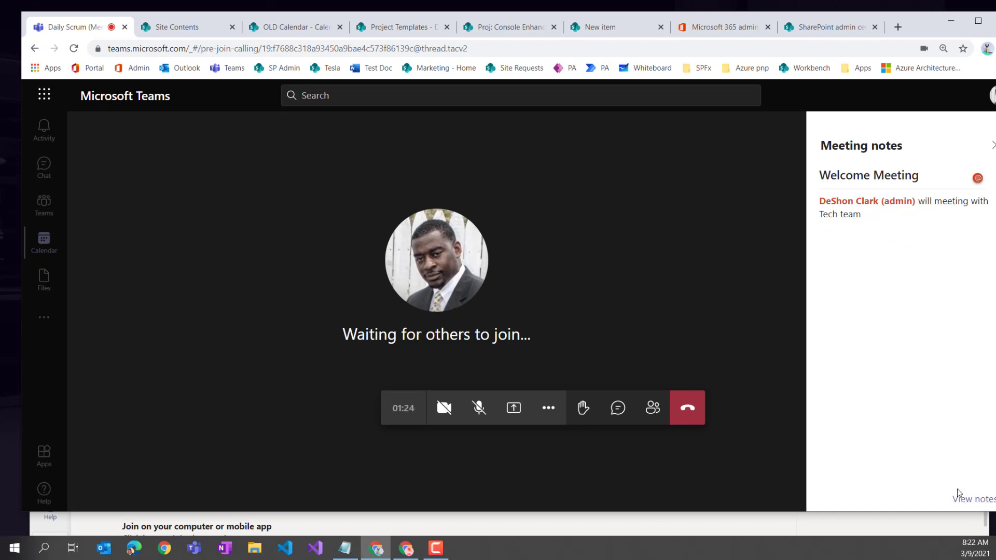
- Leave the Daily Scrum call, rate it three stars, and show its notes fullscreen in Meeting Notes
click(692, 411)
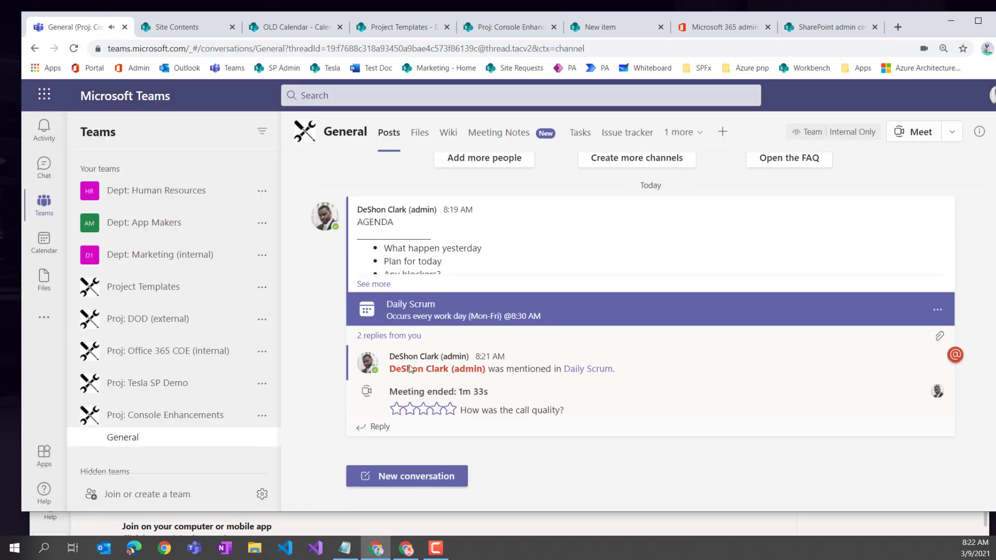
click(397, 336)
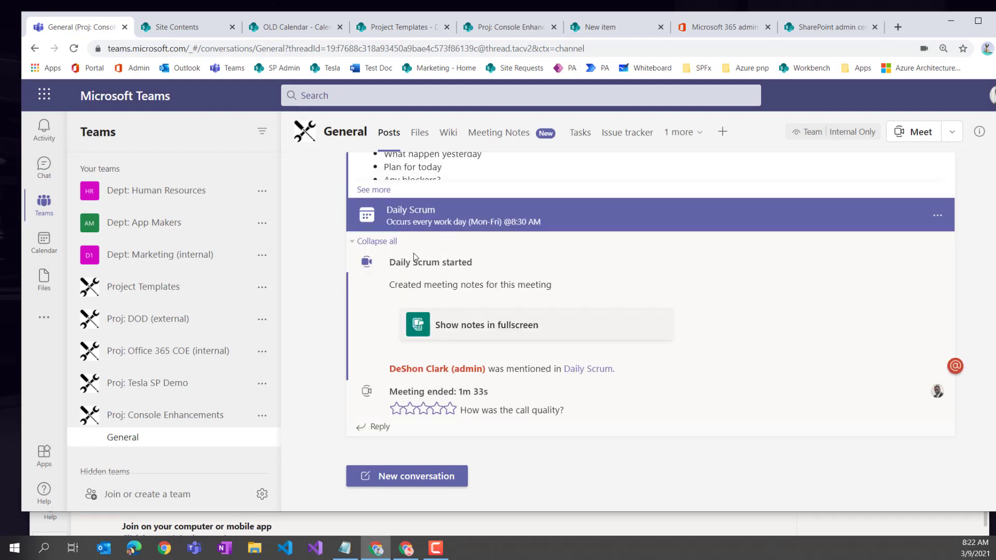
click(424, 410)
click(472, 330)
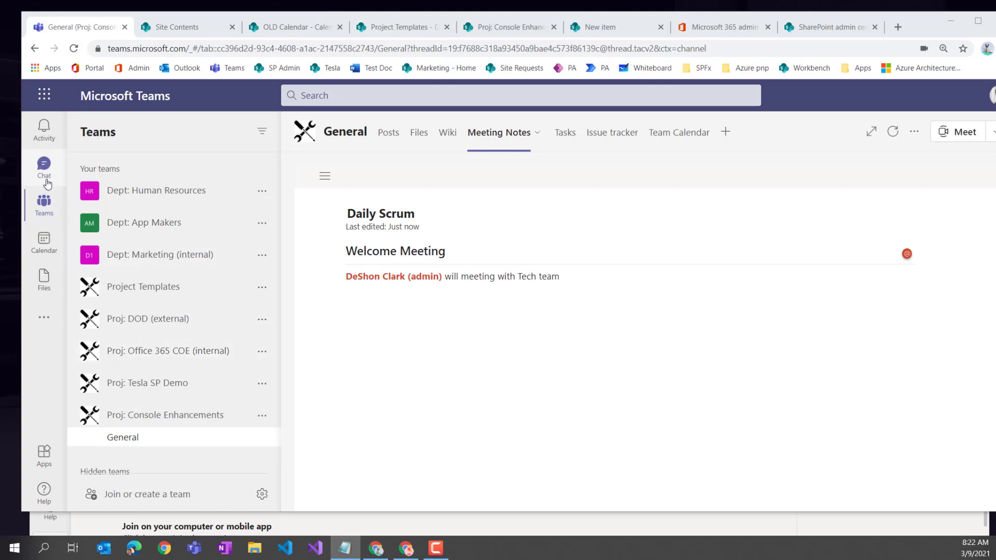
- Switch back to Chat to show the PowerApps Demo Team chat's Project Documents folders
click(45, 179)
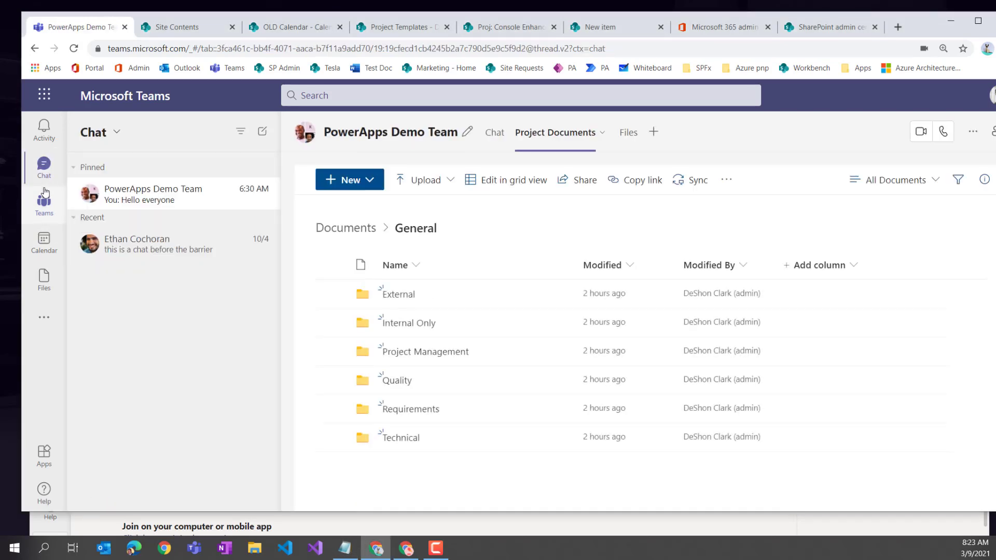
click(44, 205)
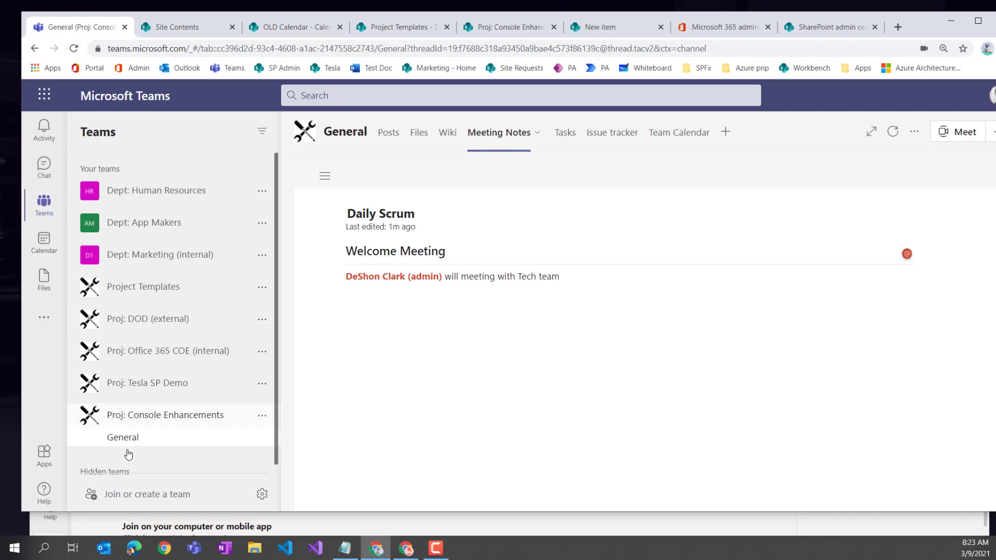
click(44, 167)
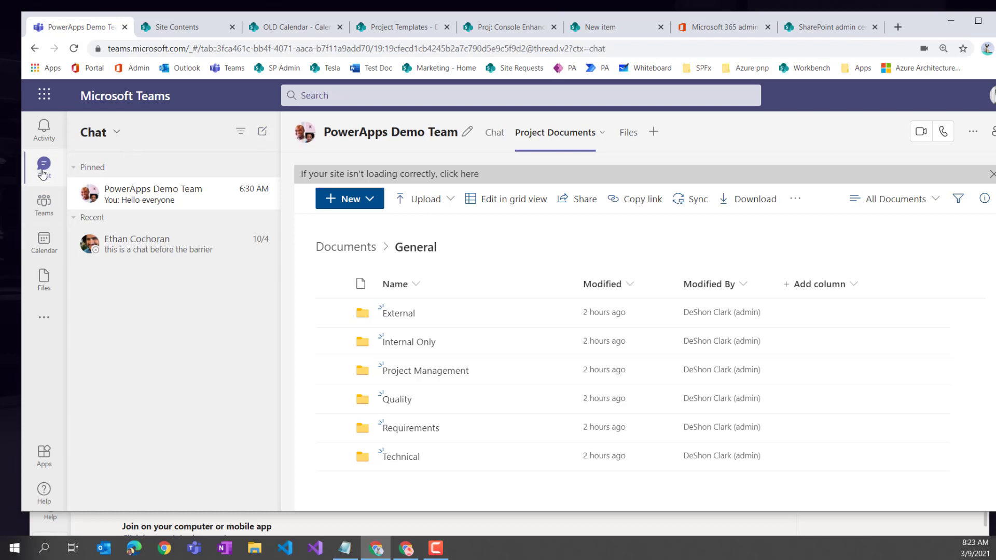
- Start a new chat and add three people as recipients
click(262, 131)
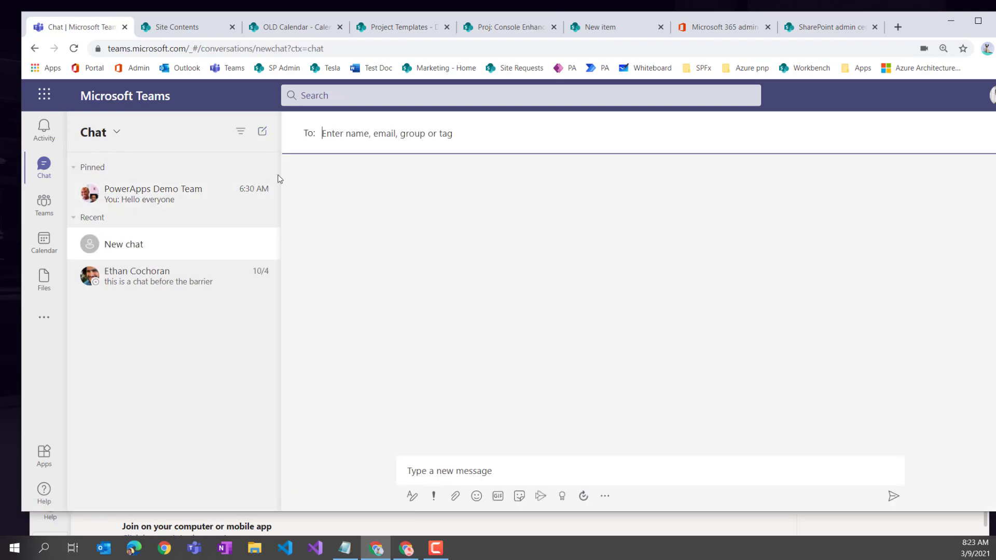
text(kean)
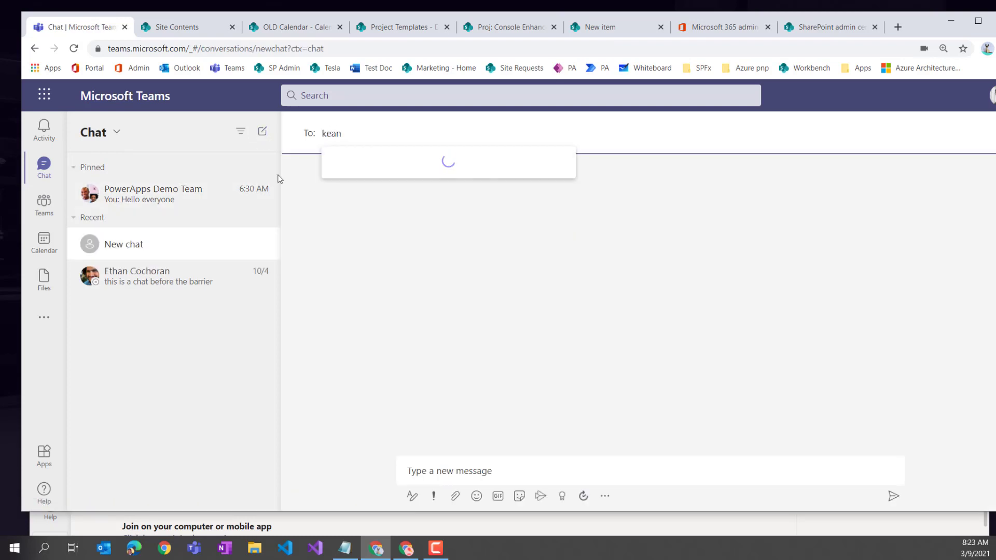
key(BackSpace)
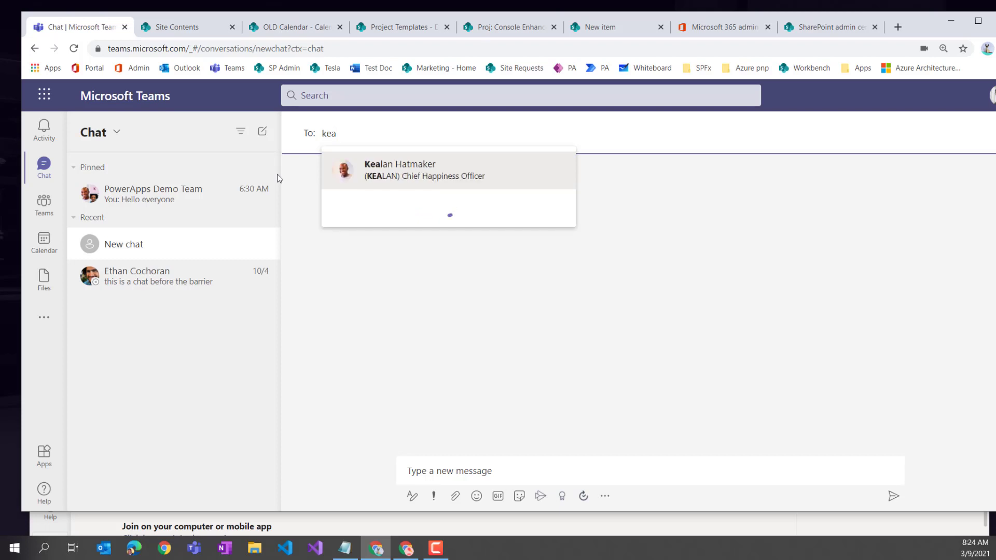
click(387, 186)
text(ashl)
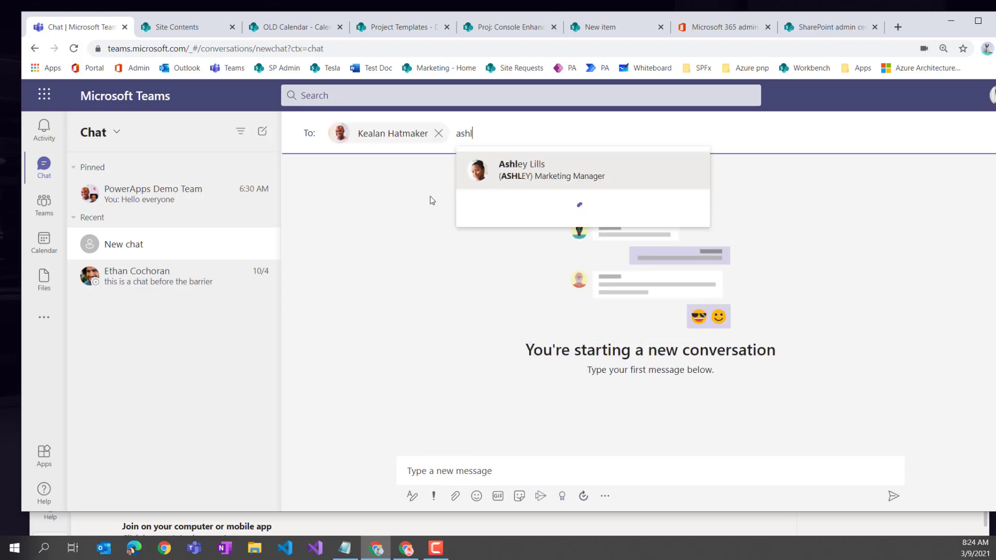
click(539, 181)
text(madi)
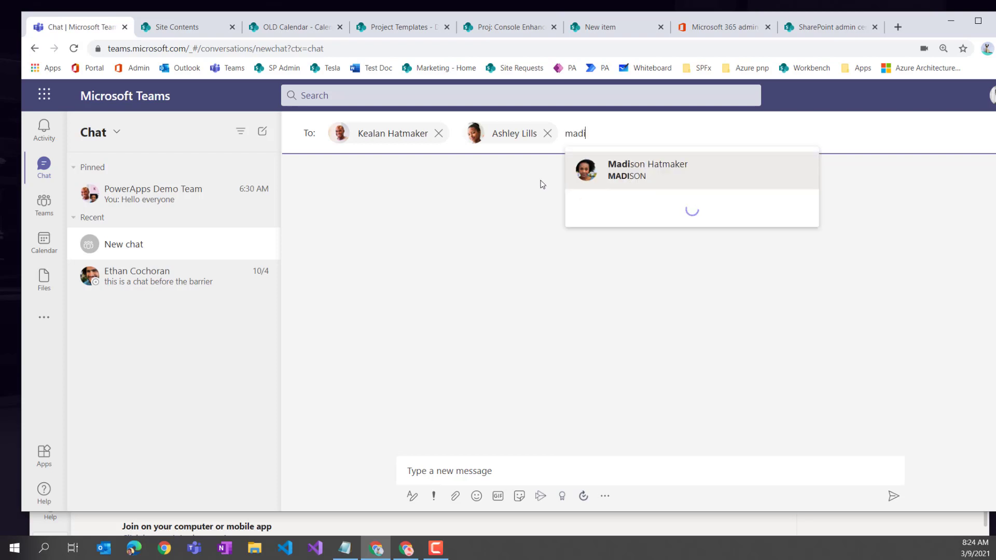
click(625, 168)
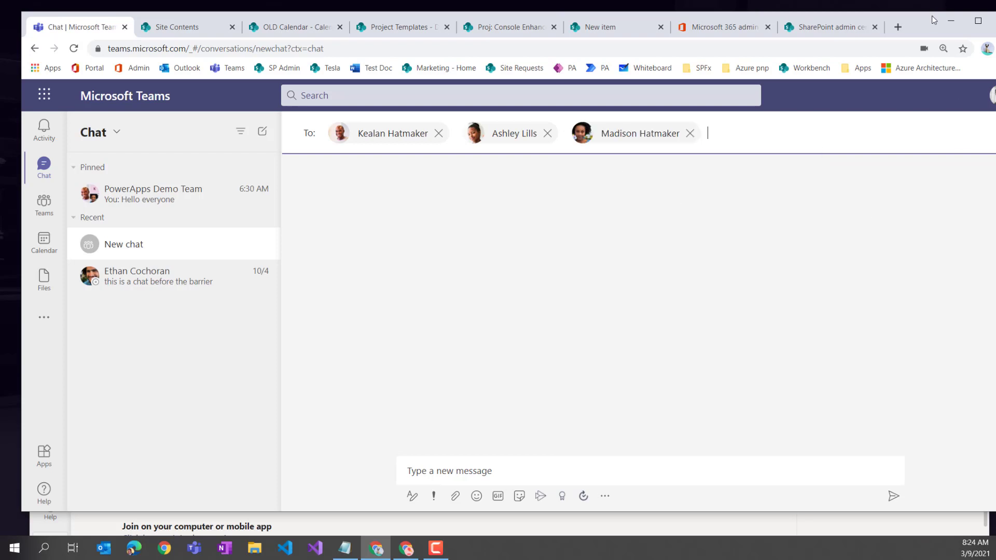
- Name the group chat 'Console Enh. Engineers' and send a 'hello' message
drag(922, 24, 878, 18)
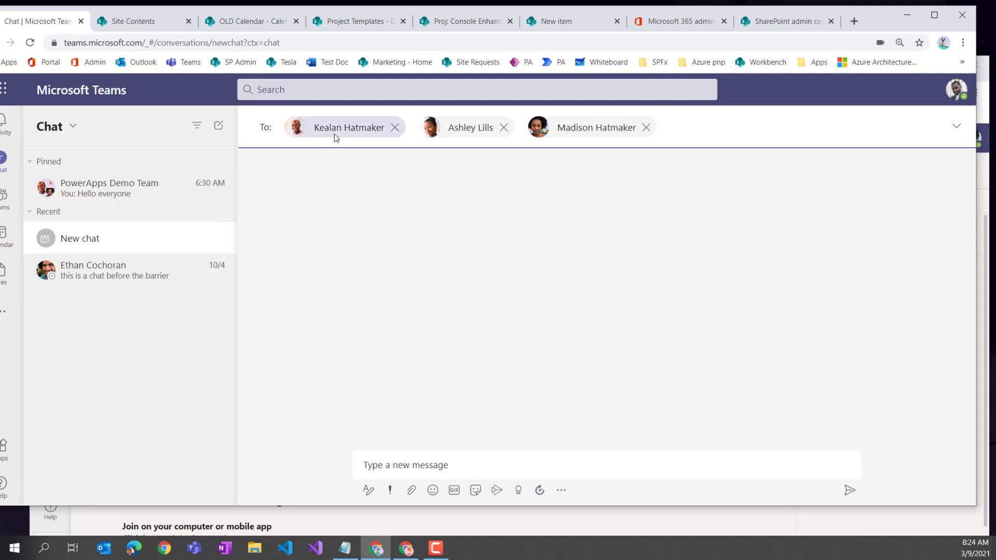
click(957, 129)
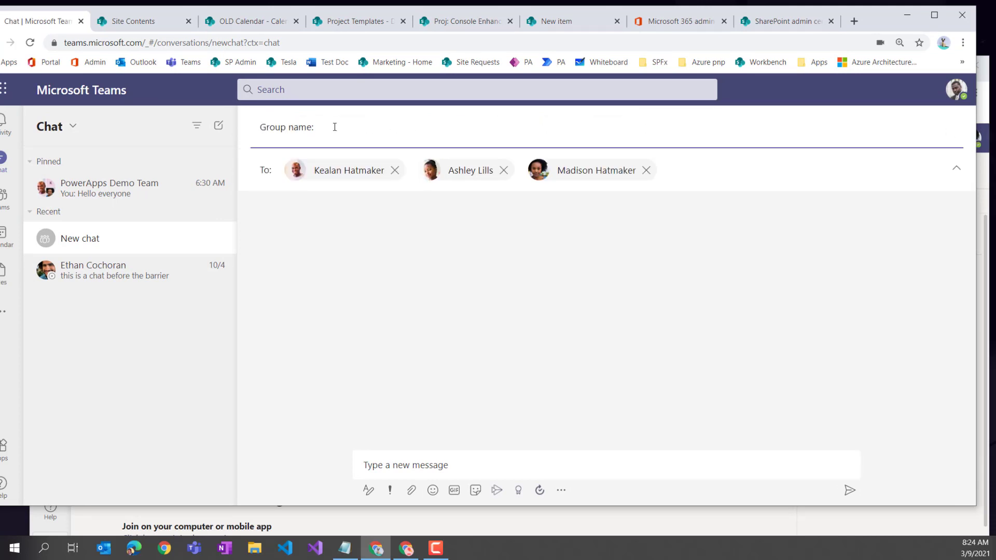
text(E)
text(Consol)
text(e Enh)
text(. Engin)
text(eers)
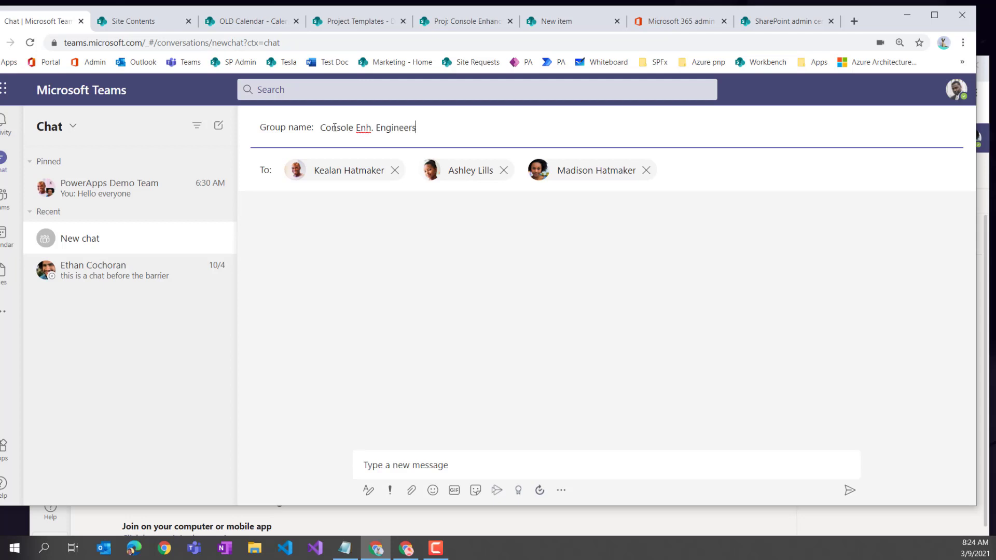
click(371, 128)
click(639, 473)
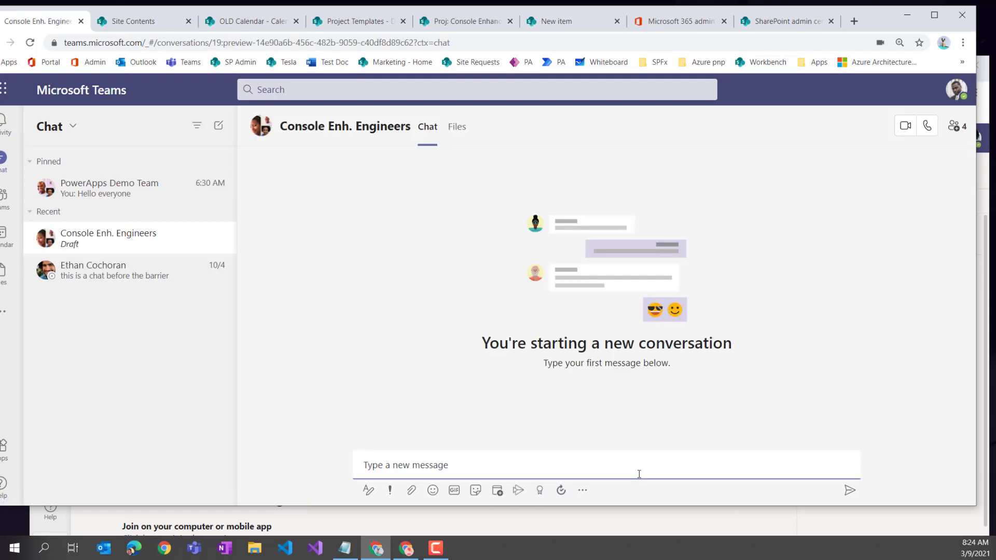
text(helolo)
key(Return)
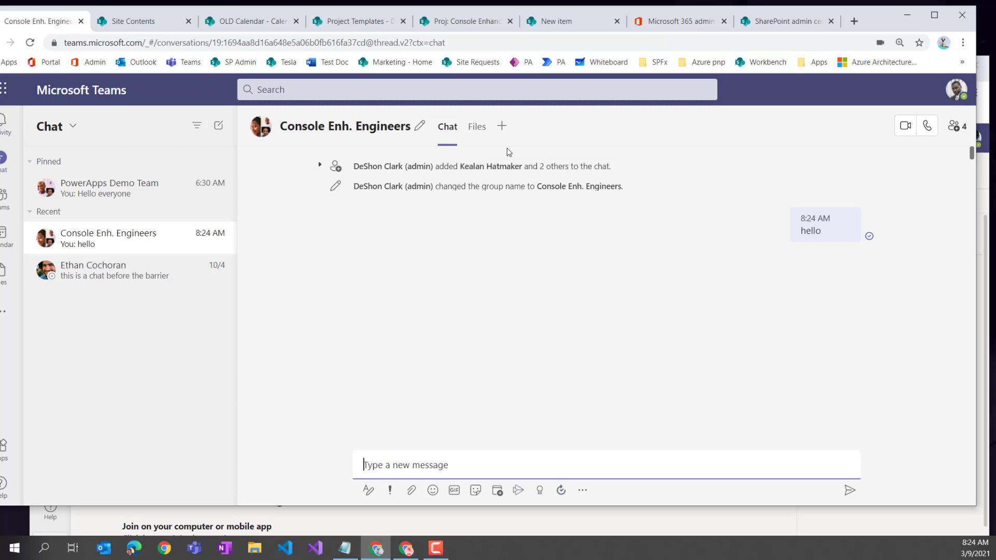
- Open the Proj: Console Enhancements General channel files in SharePoint, showing the General folder
drag(879, 25, 913, 23)
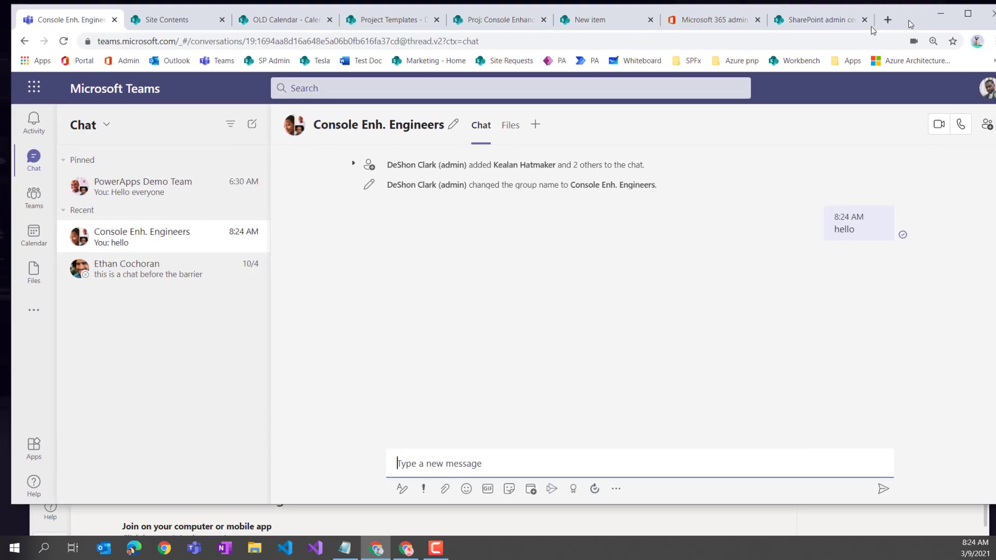
click(34, 196)
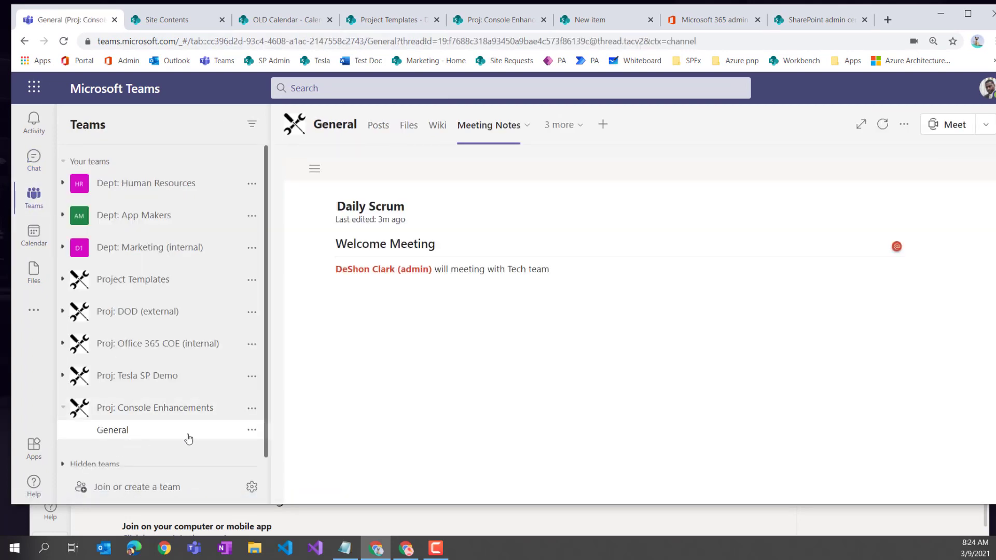
click(408, 126)
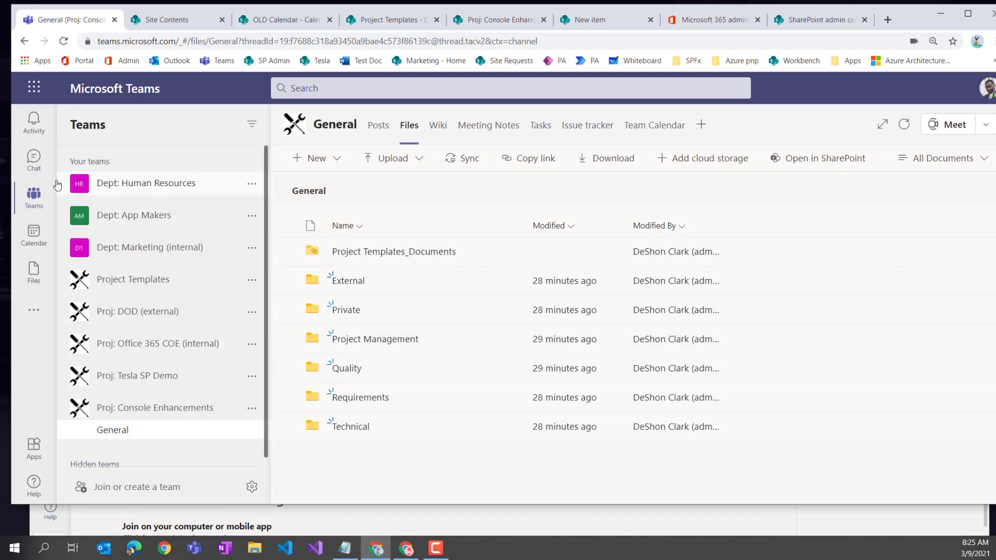
click(33, 171)
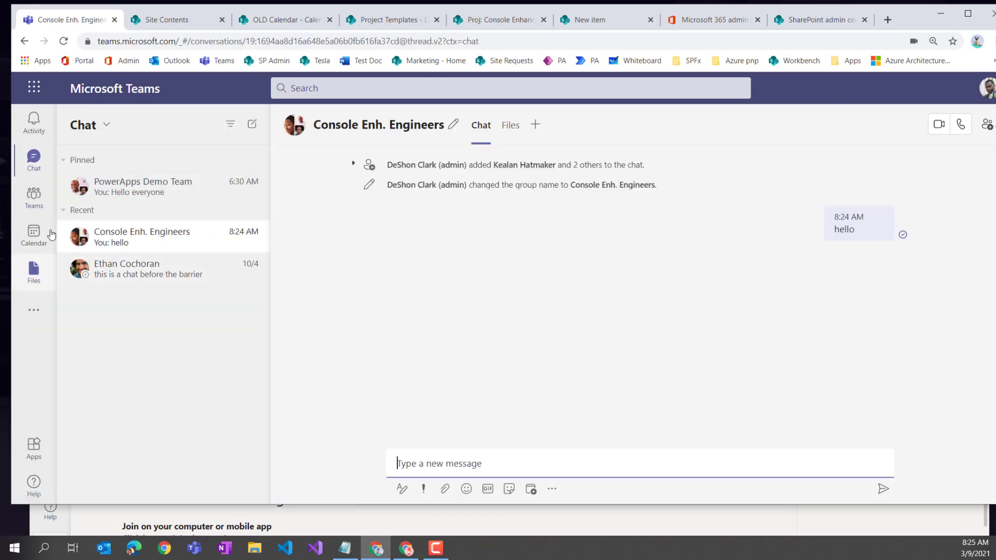
click(33, 209)
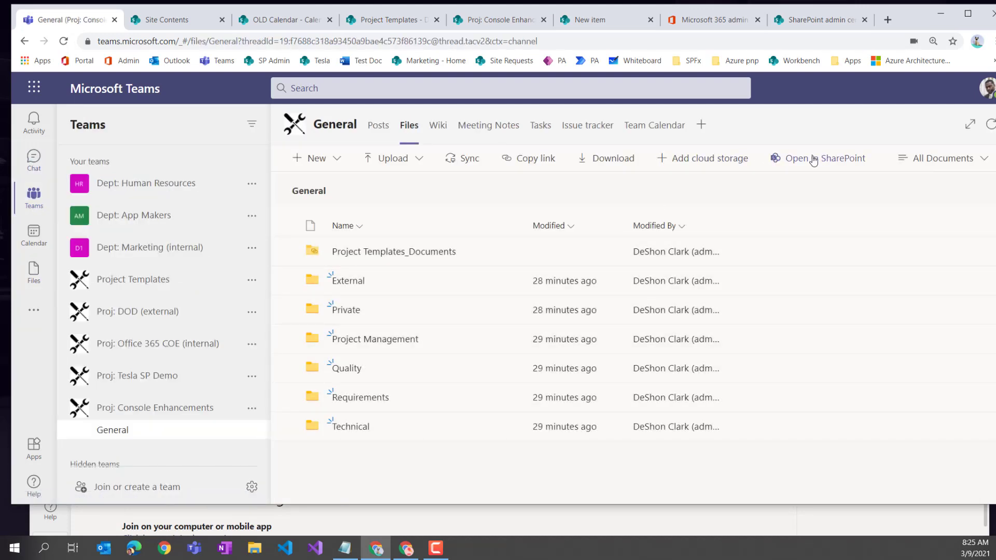
click(812, 158)
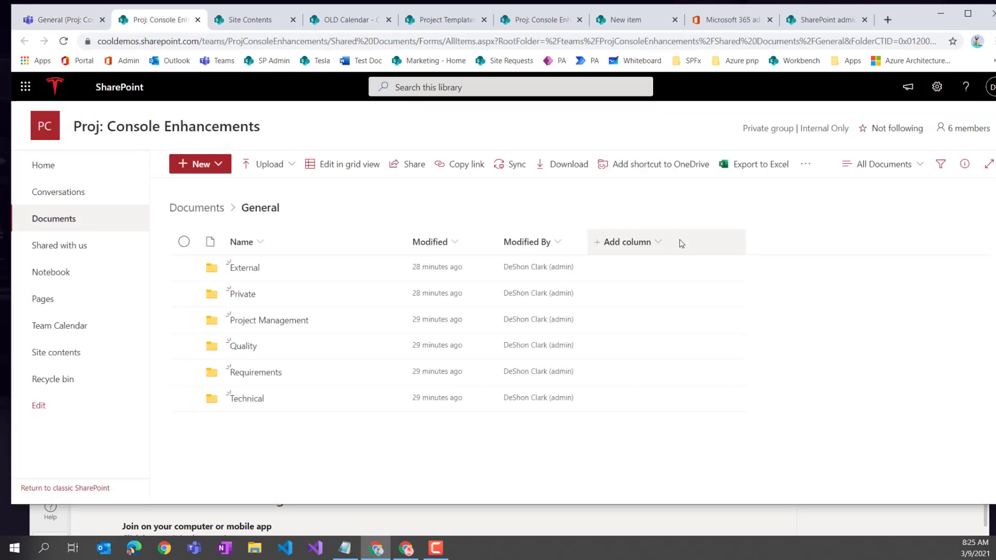
click(53, 218)
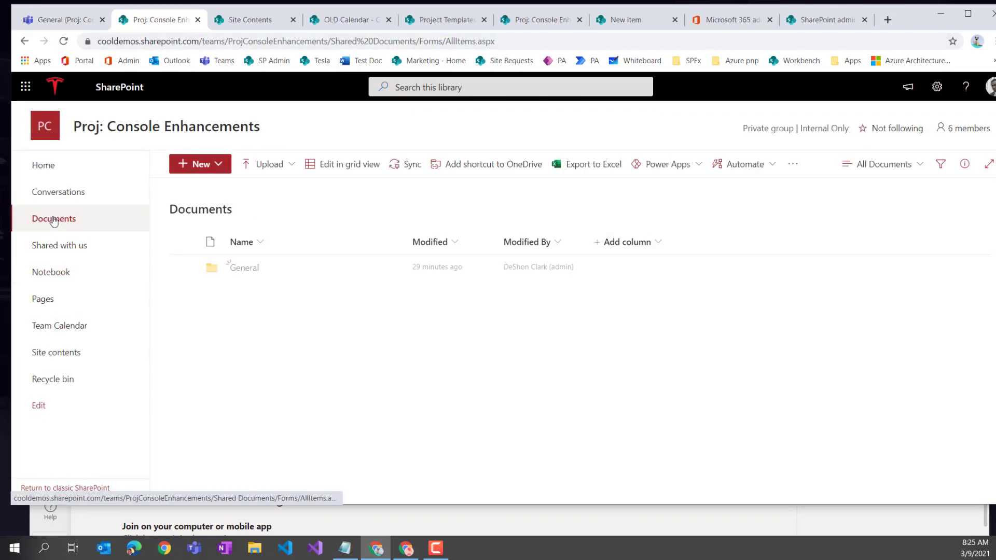
click(244, 267)
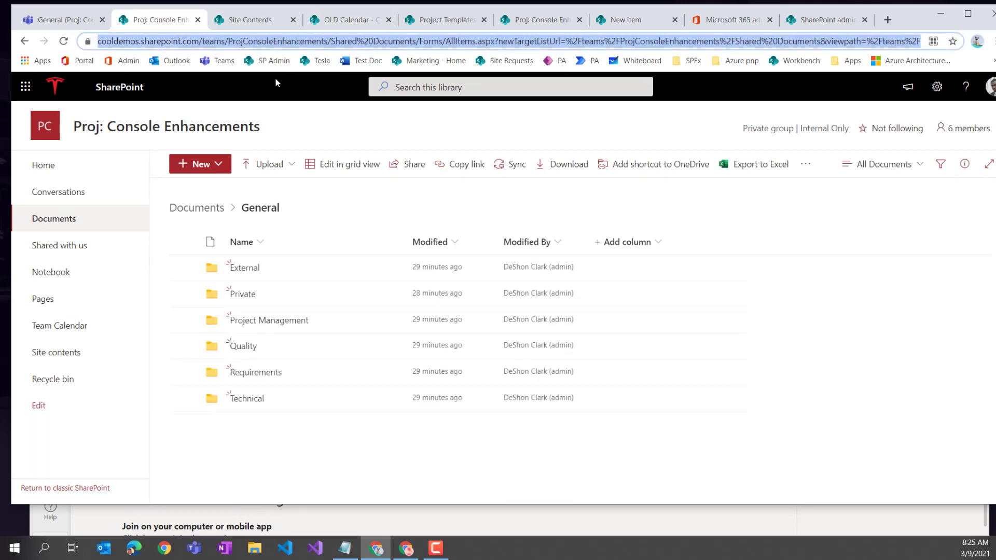
- Back in Teams, start adding a new tab to the Console Enh. Engineers group chat
click(60, 20)
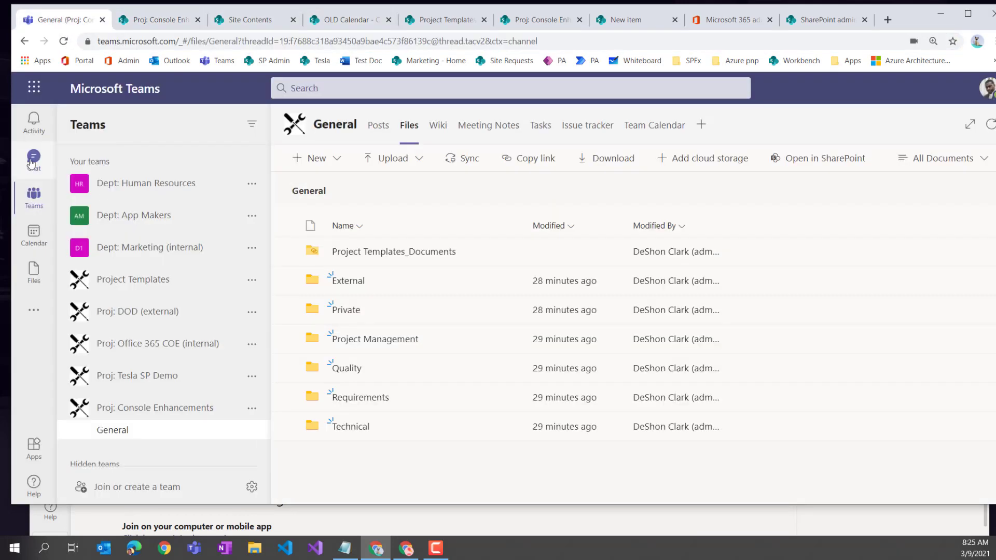
click(32, 158)
click(537, 128)
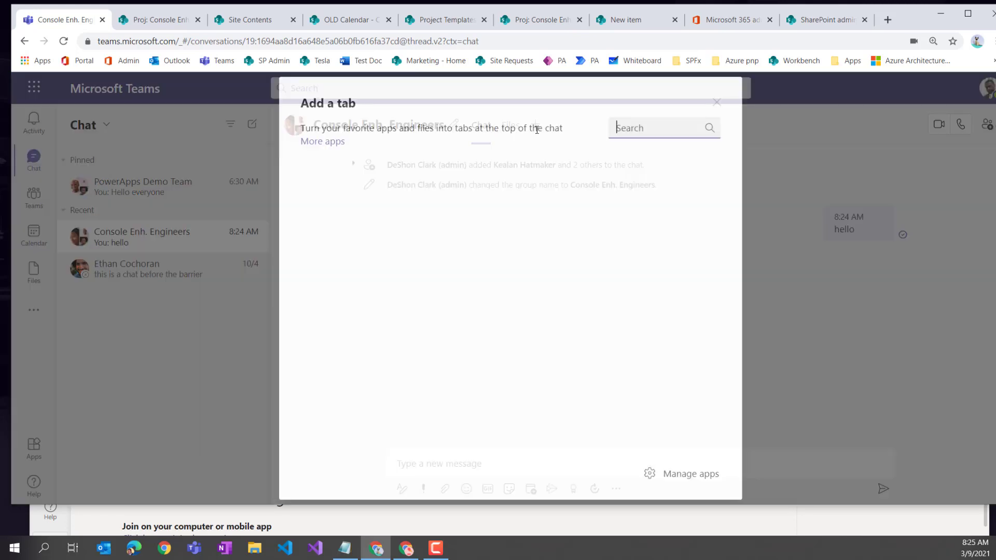
- Save a 'Project Files' website tab with the pasted SharePoint General library URL, without posting to chat
click(323, 226)
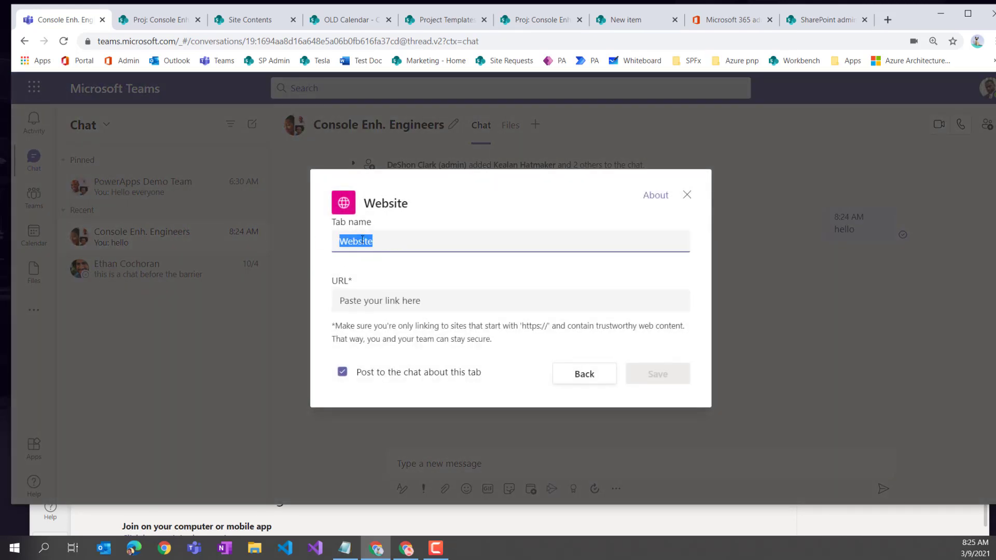
text(Project Files)
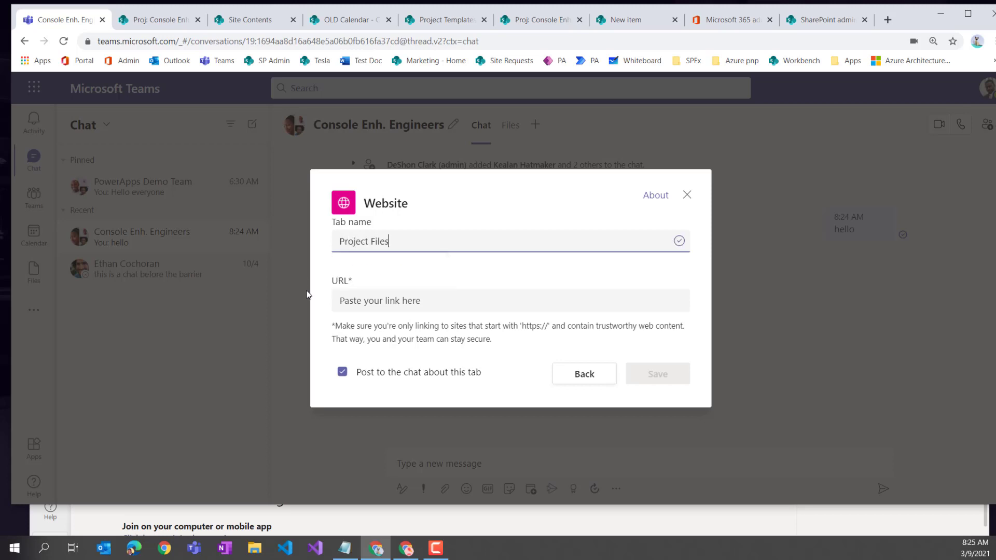
click(383, 302)
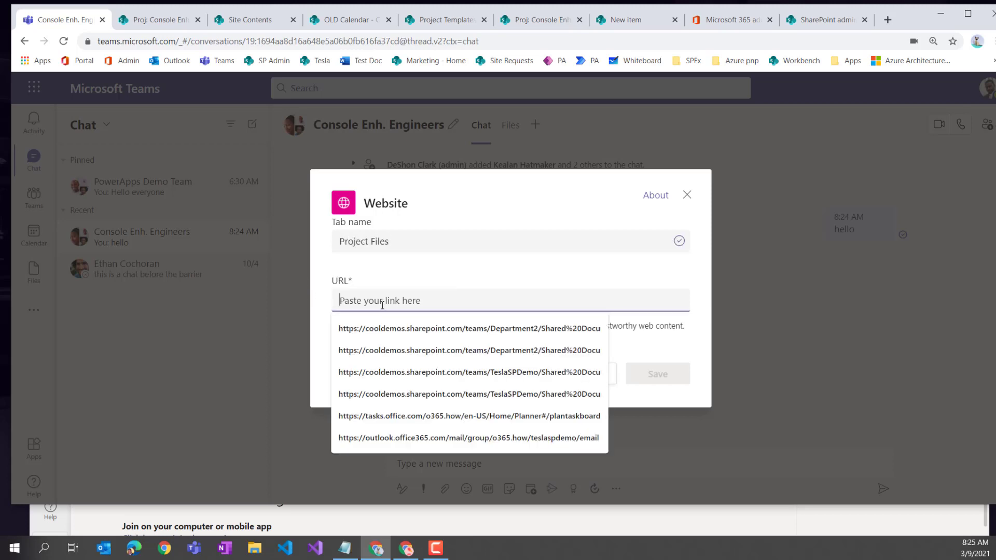
key(ctrl+v)
click(437, 381)
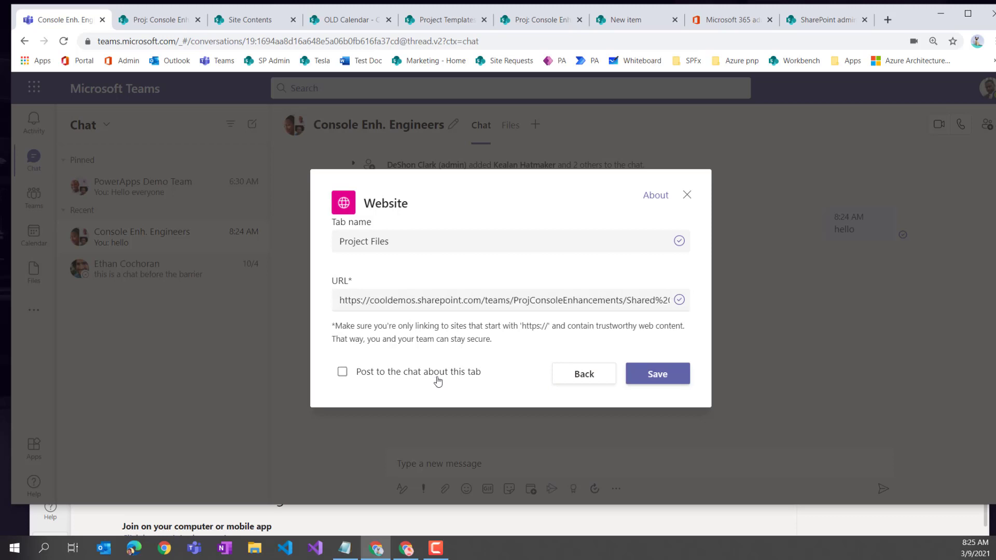
click(676, 384)
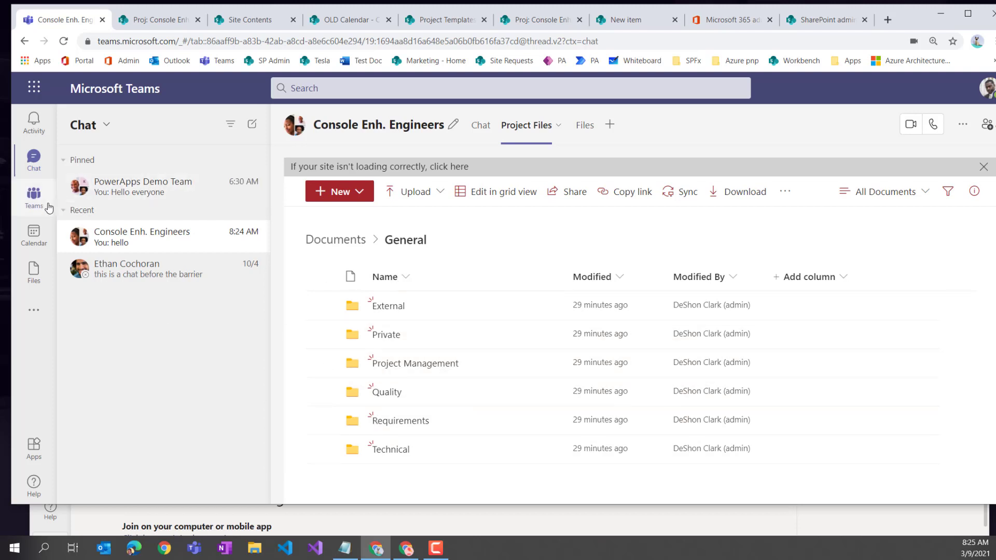
- Return from the Project Files tab to the conversation and send 'we about technical things'
click(34, 196)
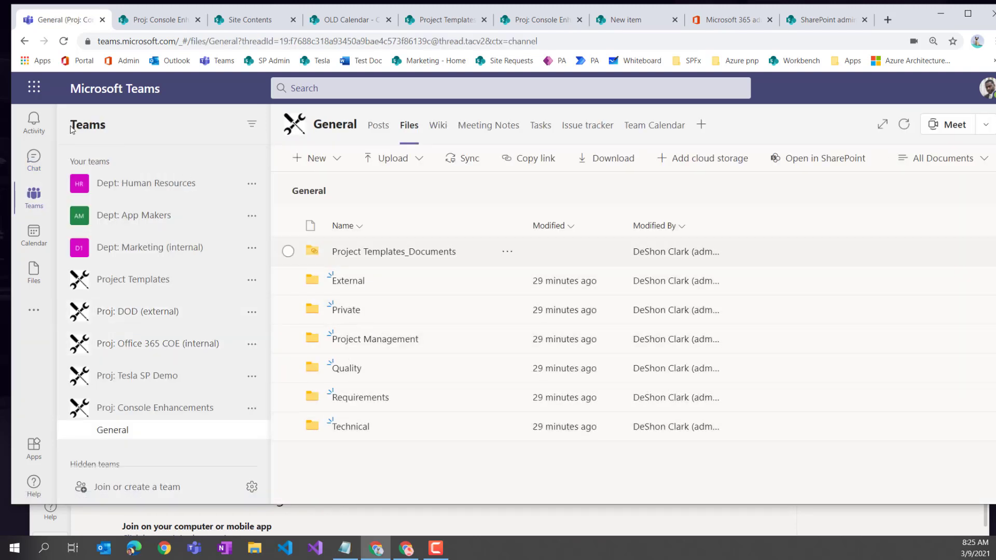
key(alt+Left)
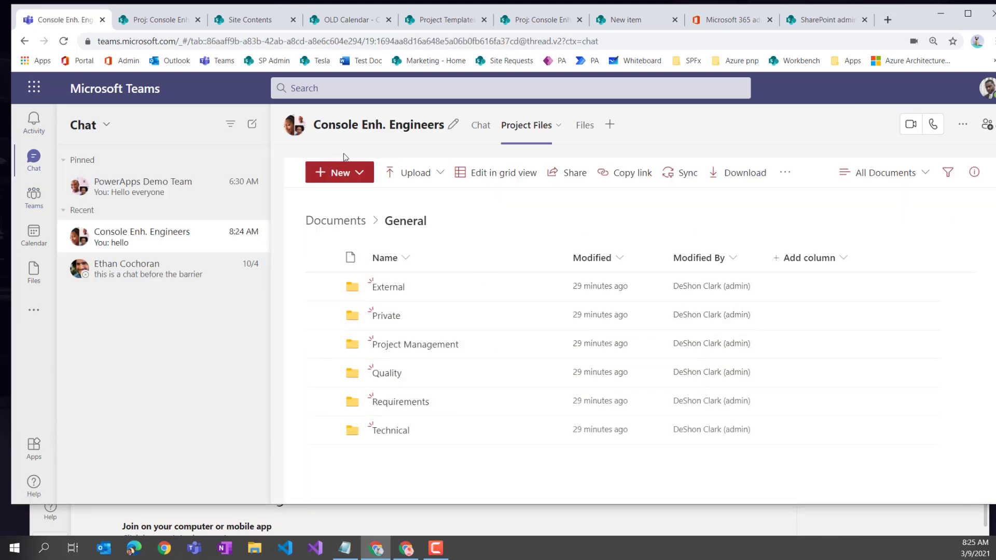
click(480, 126)
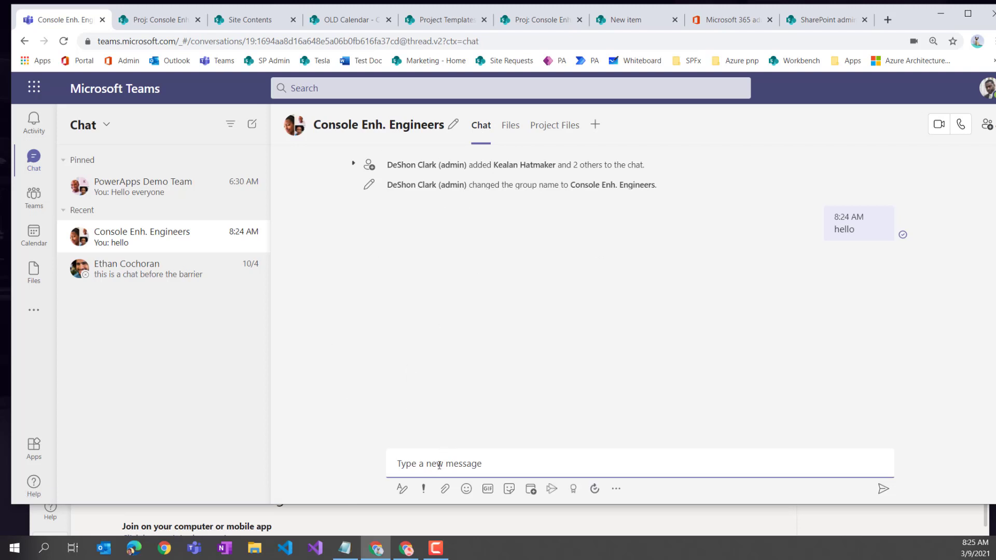
text(we about technical things)
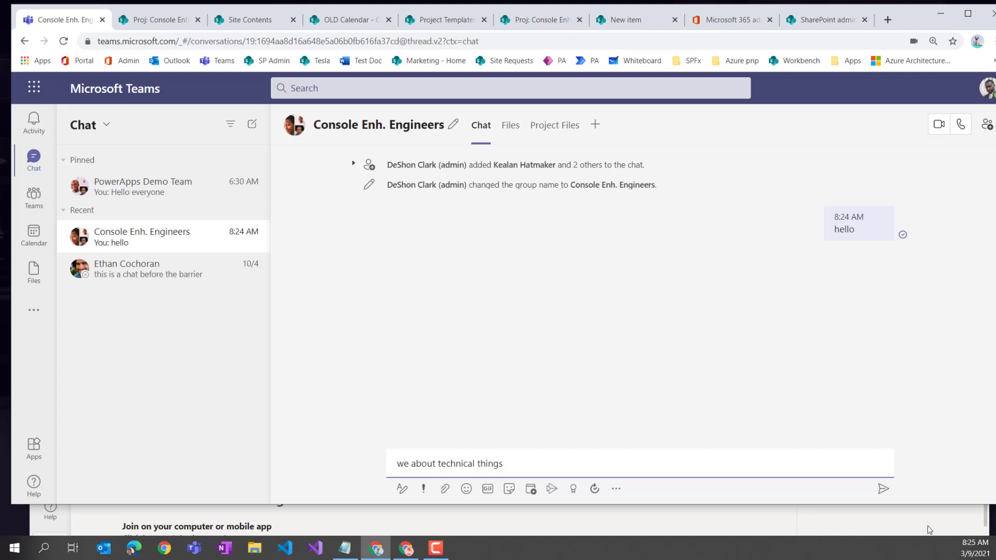
click(882, 488)
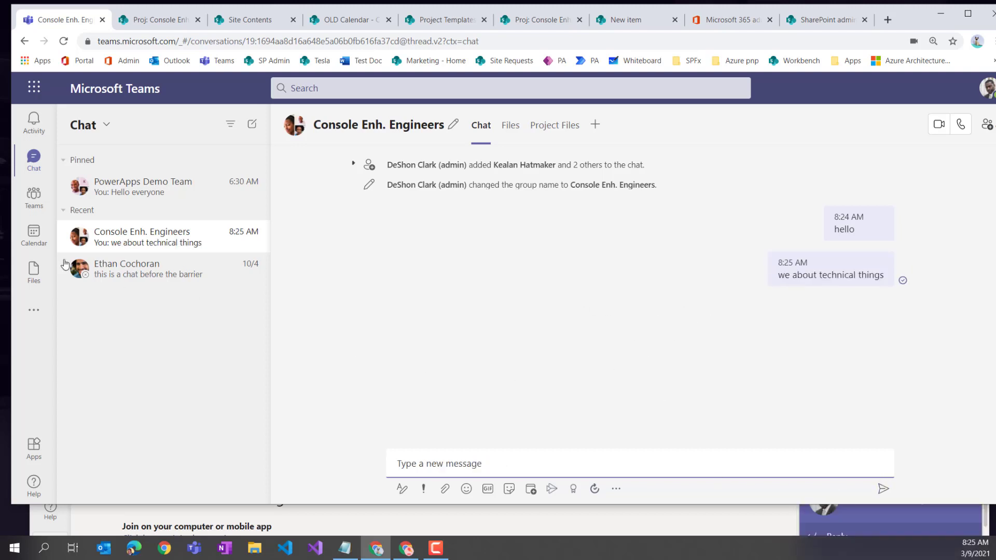
- Open the Files tab of Proj: Console Enhancements > General and launch it in SharePoint
click(34, 196)
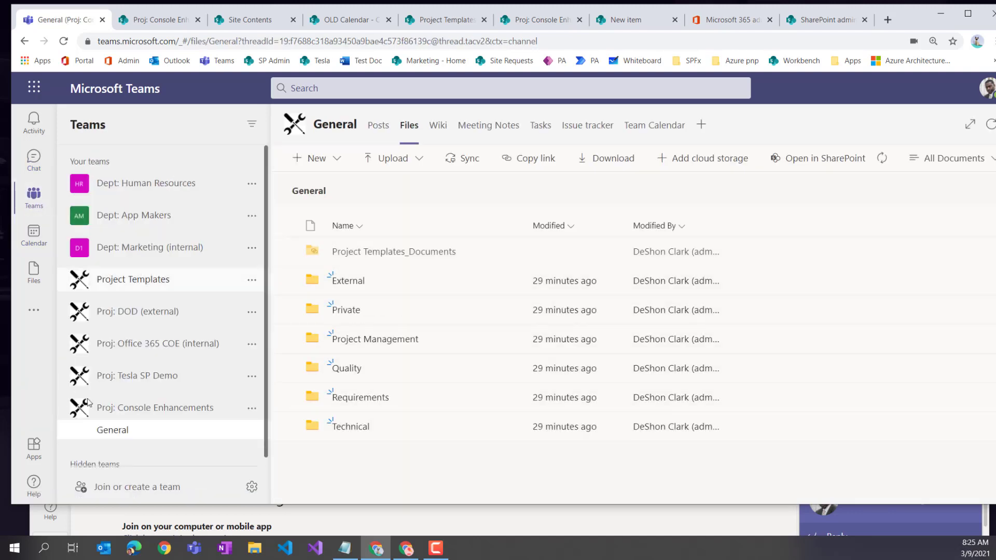
click(379, 125)
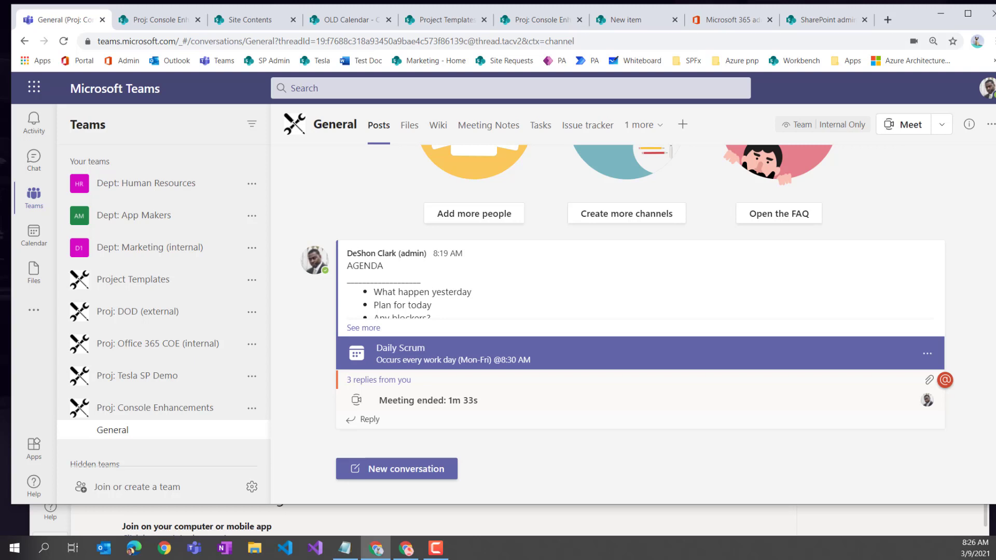
click(409, 125)
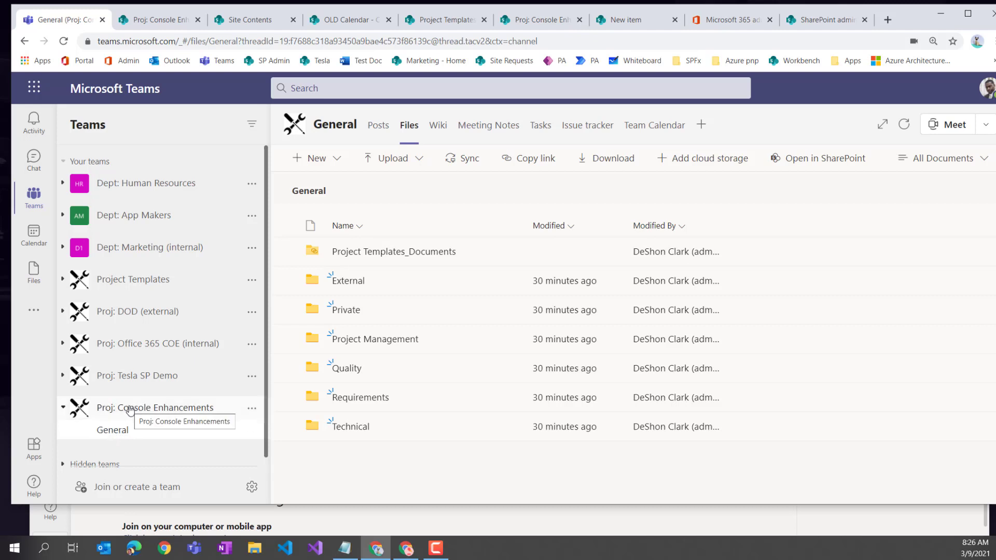
click(820, 164)
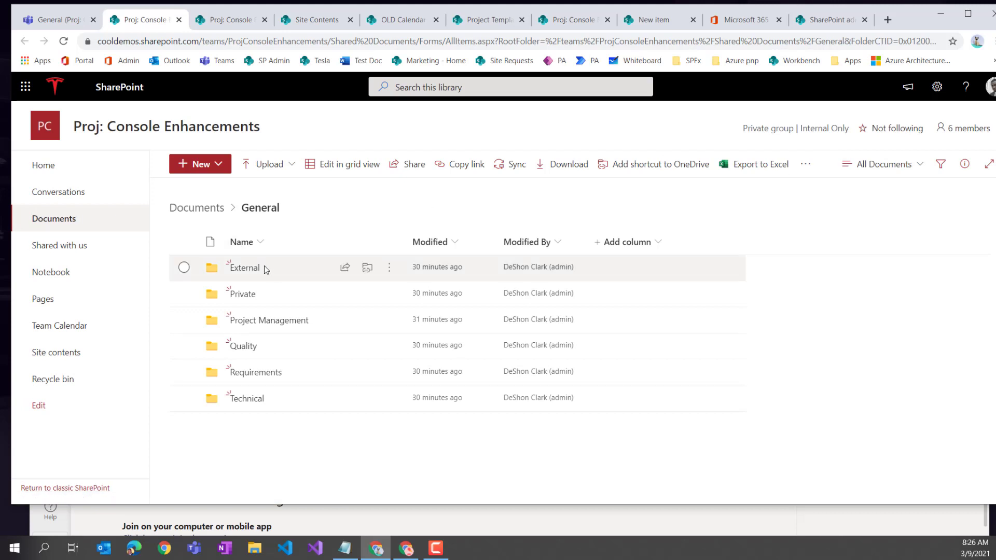
- Through Site permissions, open the site owners group card and start an email to the group
click(41, 166)
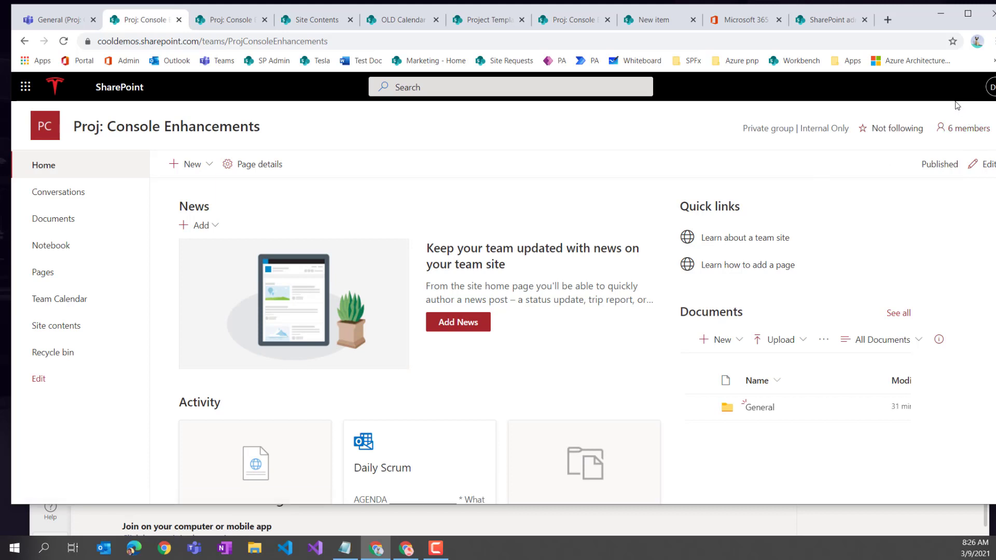
click(937, 87)
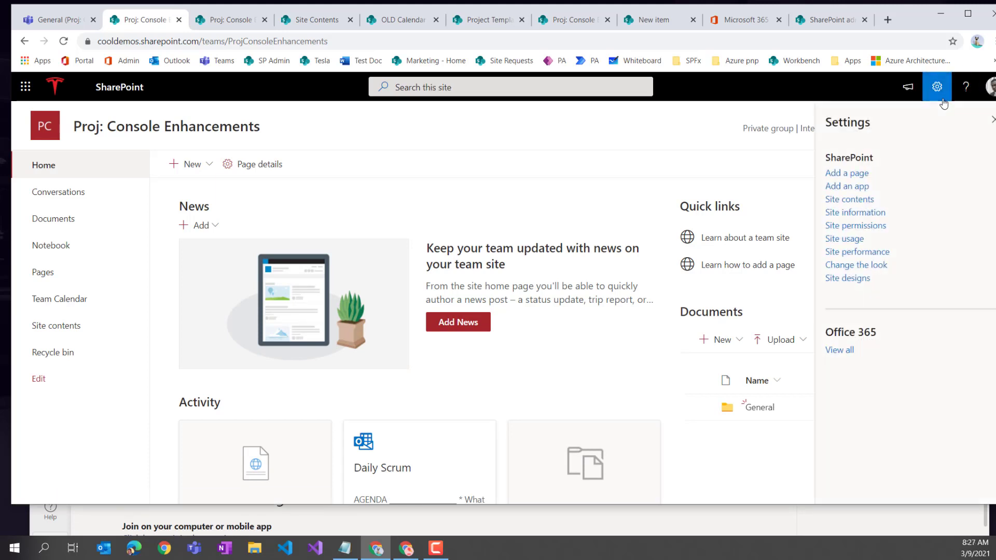
click(865, 225)
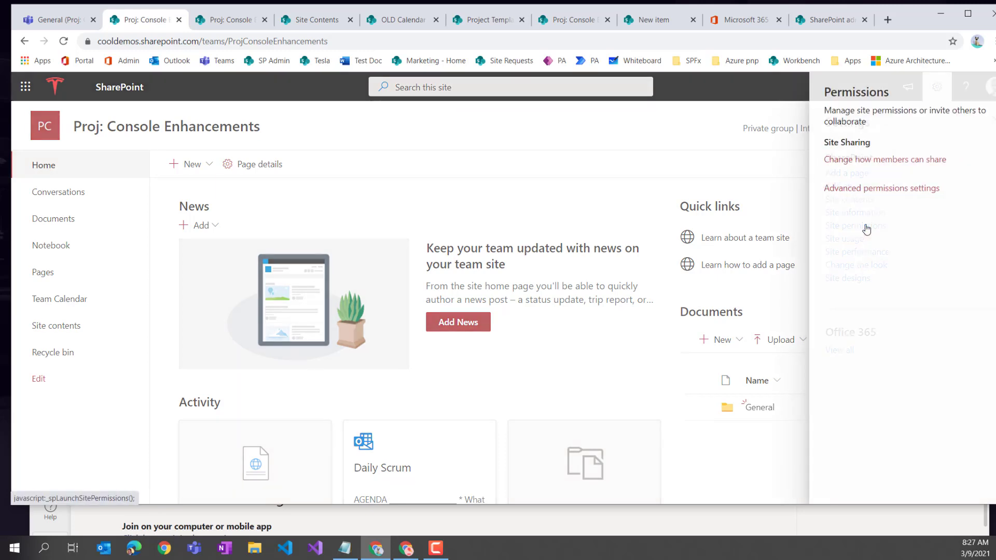
click(849, 176)
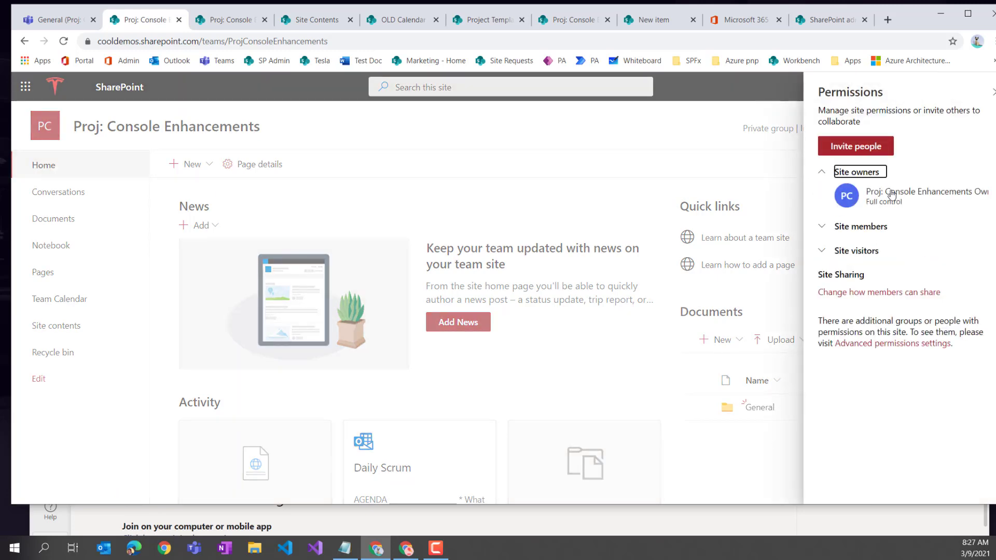
click(851, 202)
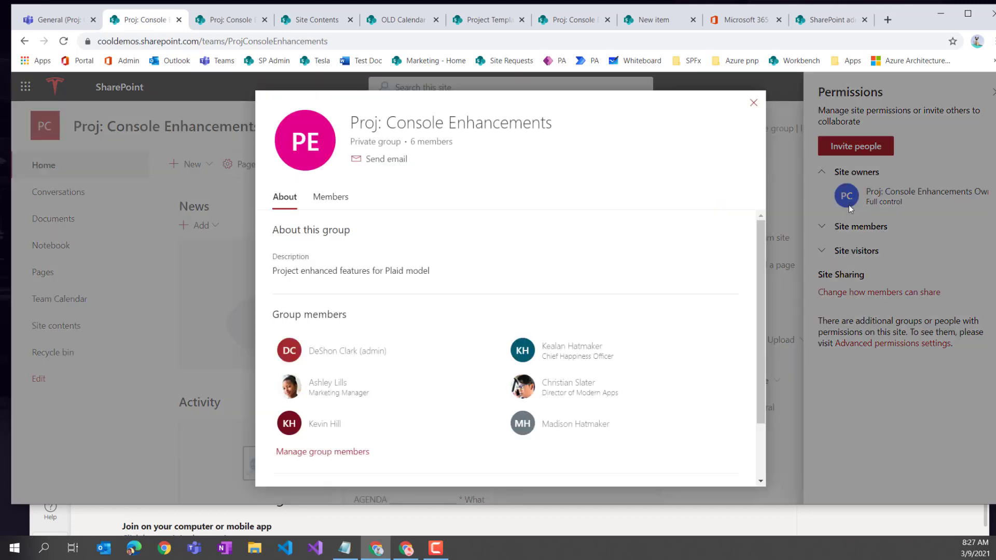
click(388, 165)
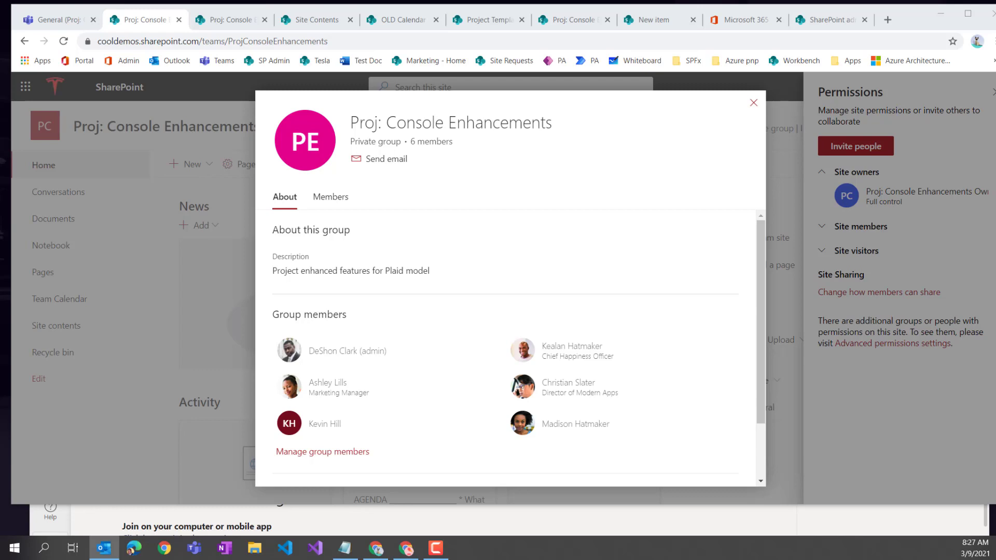
drag(367, 224, 221, 234)
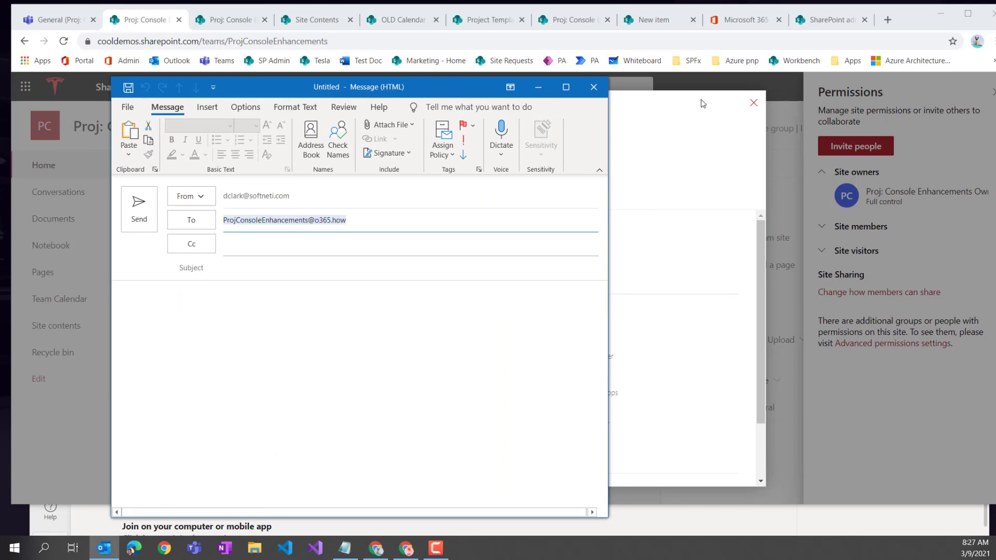
- Move the Outlook draft window aside and open the Outlook on the web Inbox from the bookmark
drag(465, 86, 0, 117)
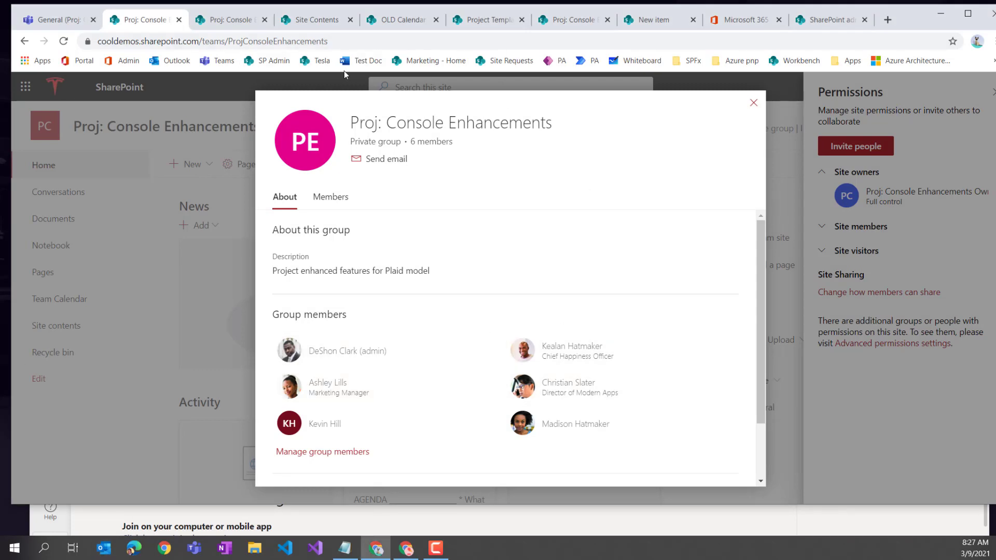
click(165, 62)
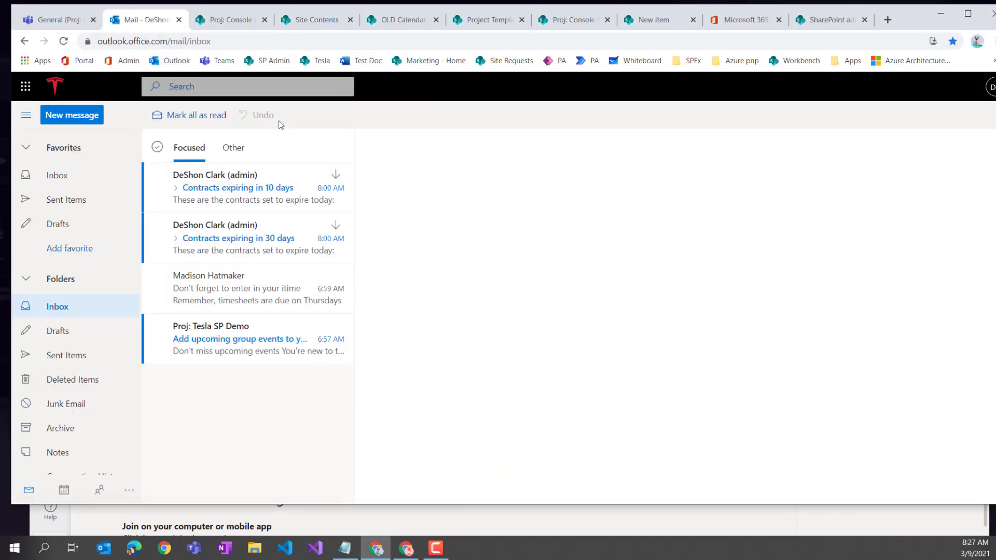
- Send the group an email with subject 'test test to email team' and body 'emailing the team'
click(96, 114)
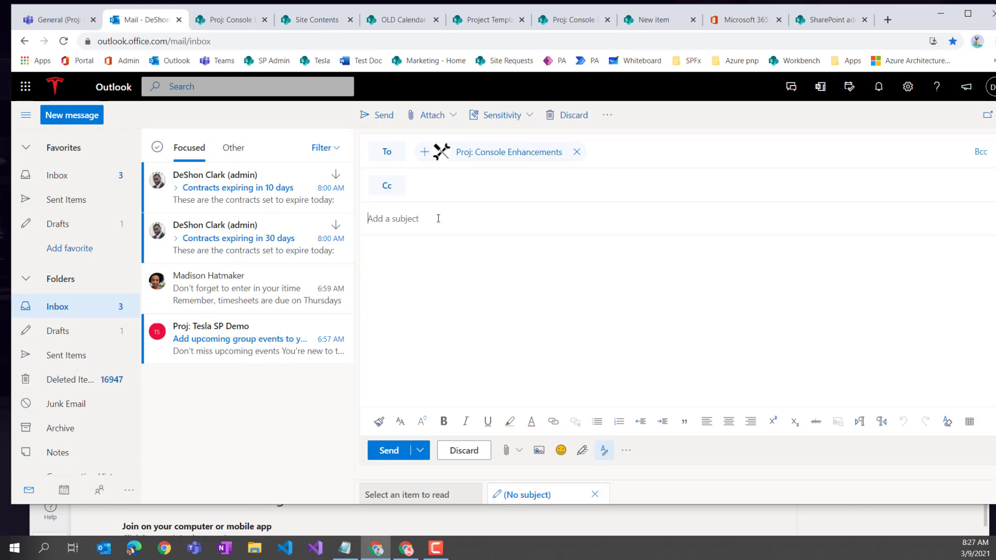
text(test ets)
key(BackSpace)
key(BackSpace)
key(BackSpace)
text(test t)
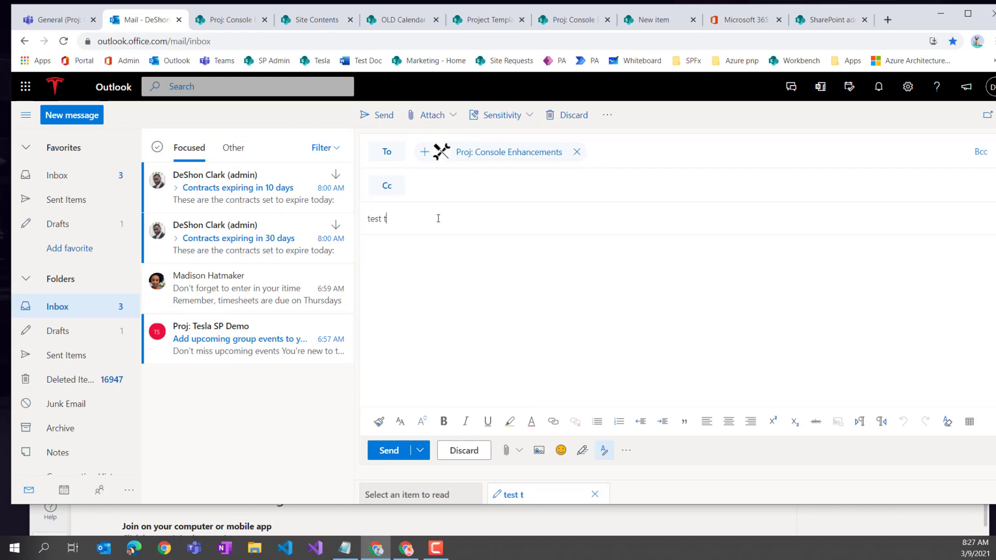
text(o email team)
key(Tab)
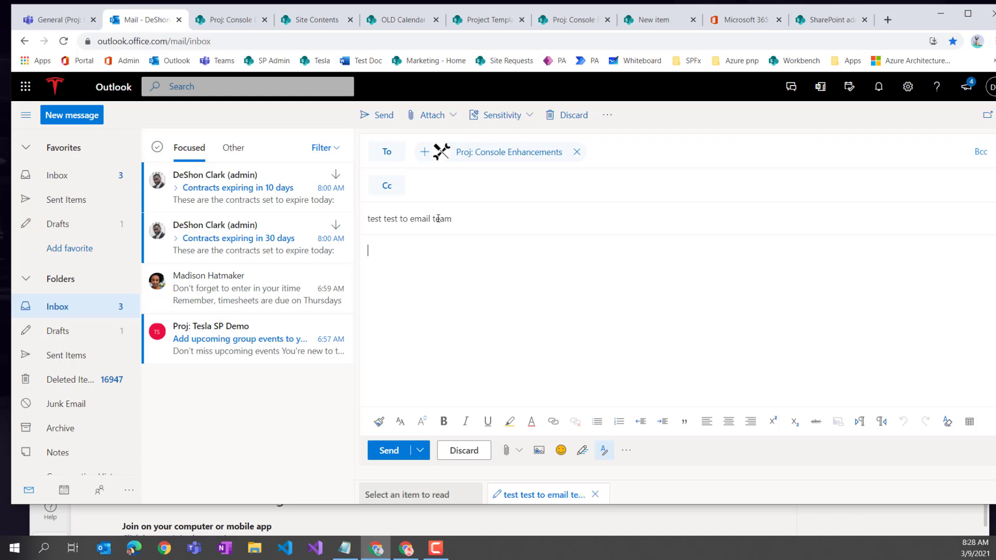
text(emailing the team)
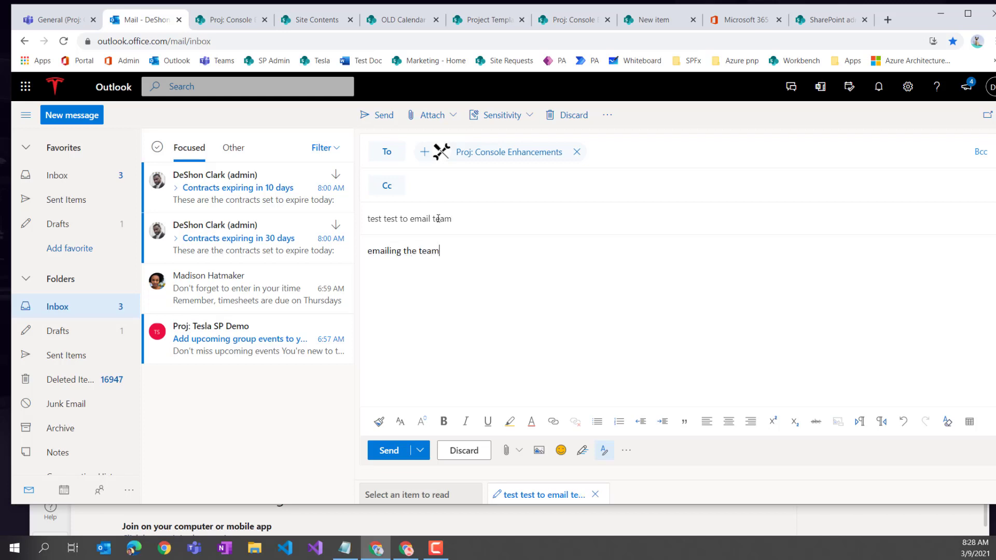
click(403, 449)
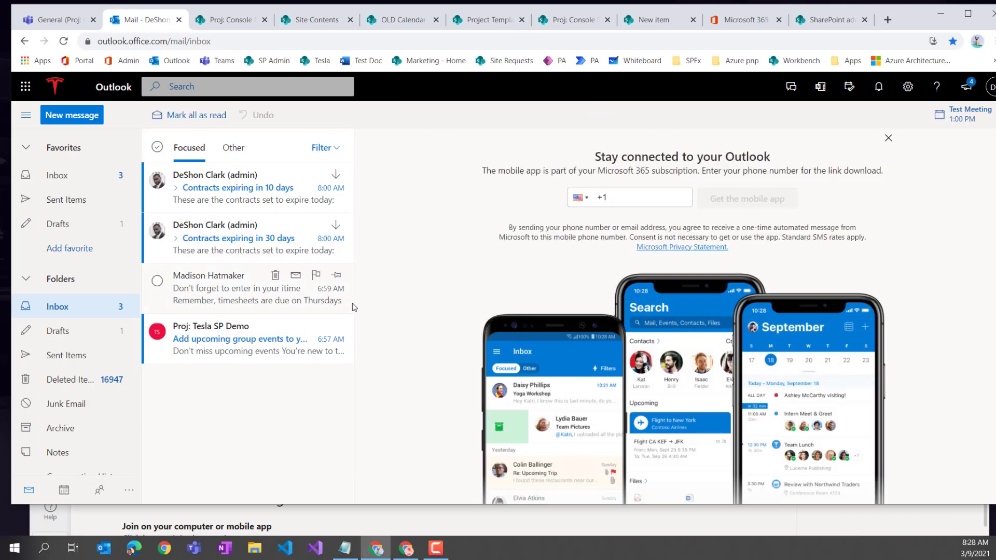
- Check the group's SharePoint conversations for the test email, then go to the Microsoft 365 admin center
click(294, 344)
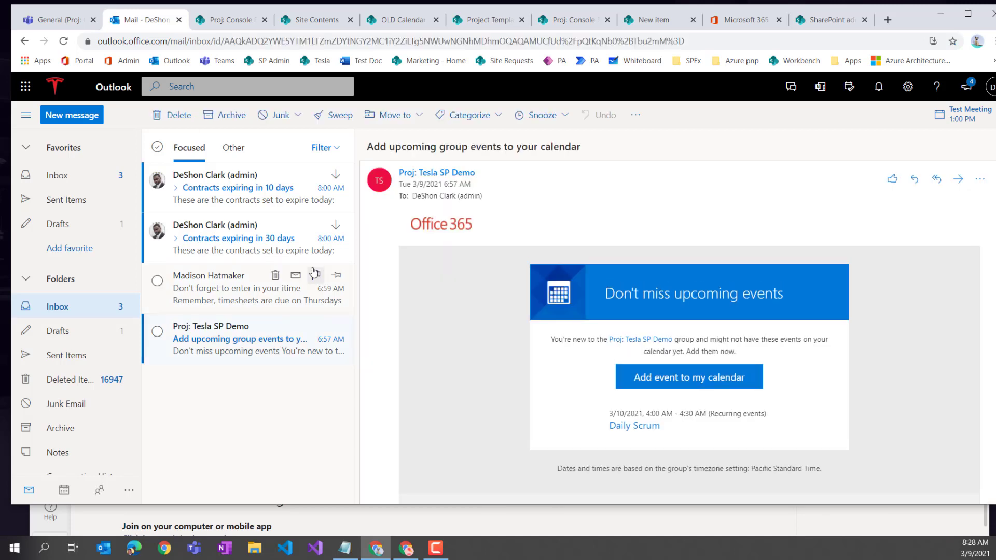
click(52, 23)
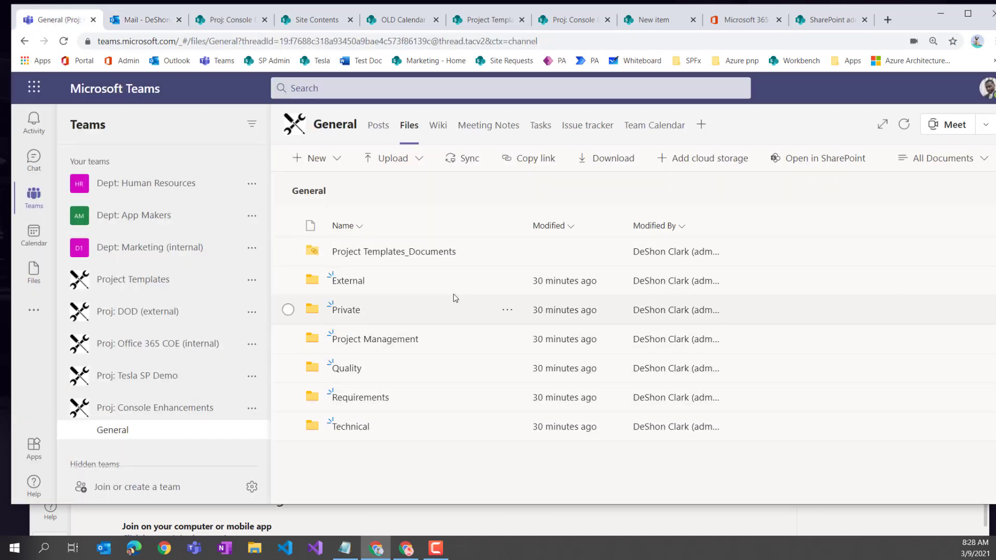
click(817, 161)
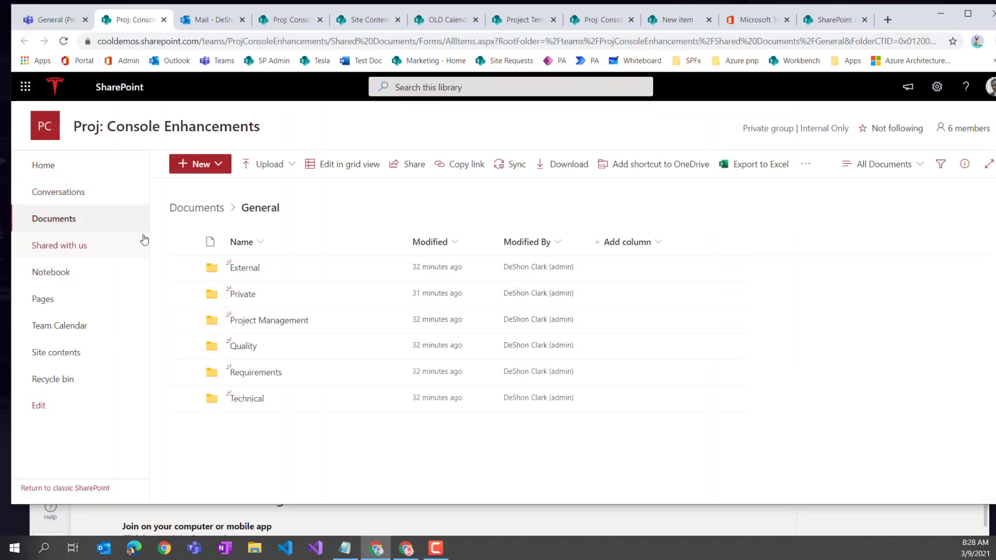
click(73, 193)
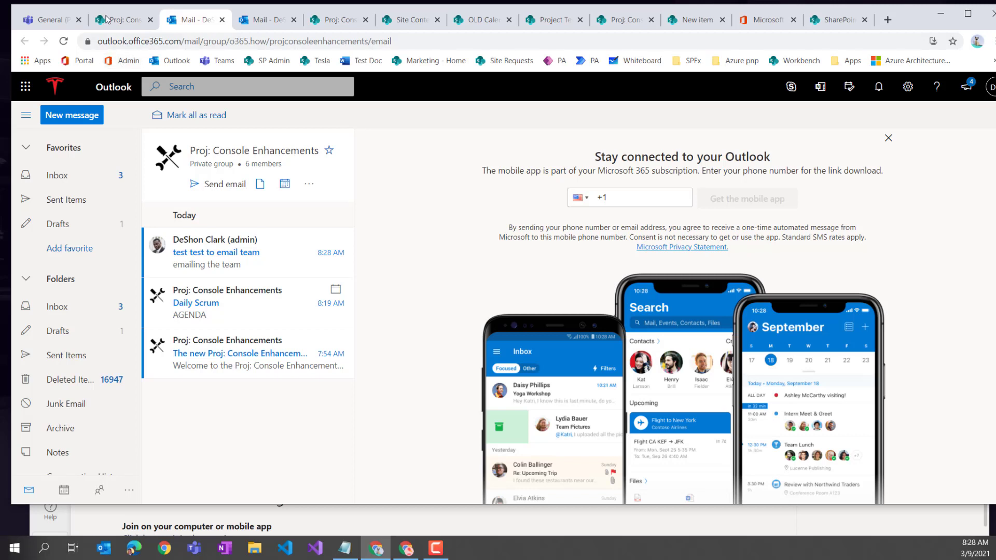
click(123, 60)
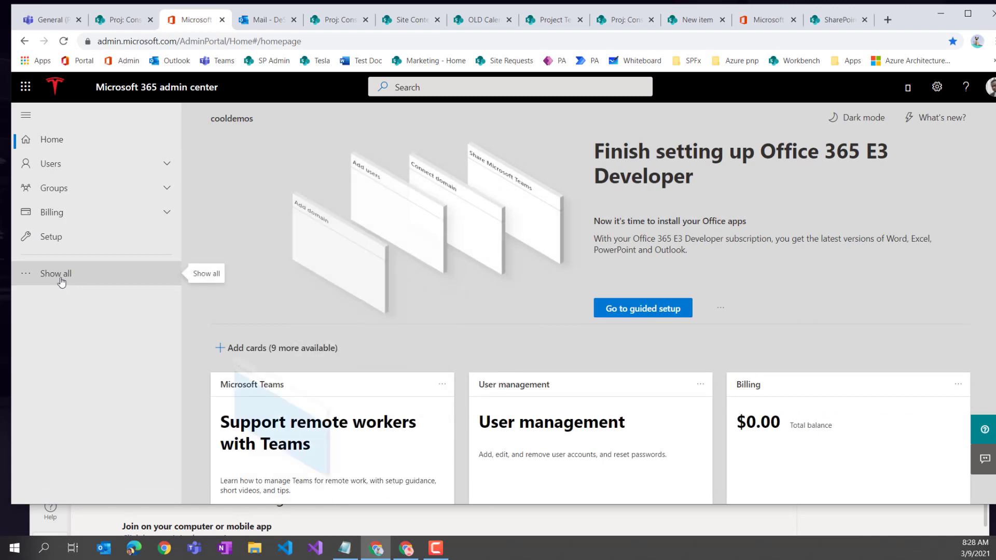
- Find and open Proj: Console Enhancements in Active groups by searching 'console'
click(57, 189)
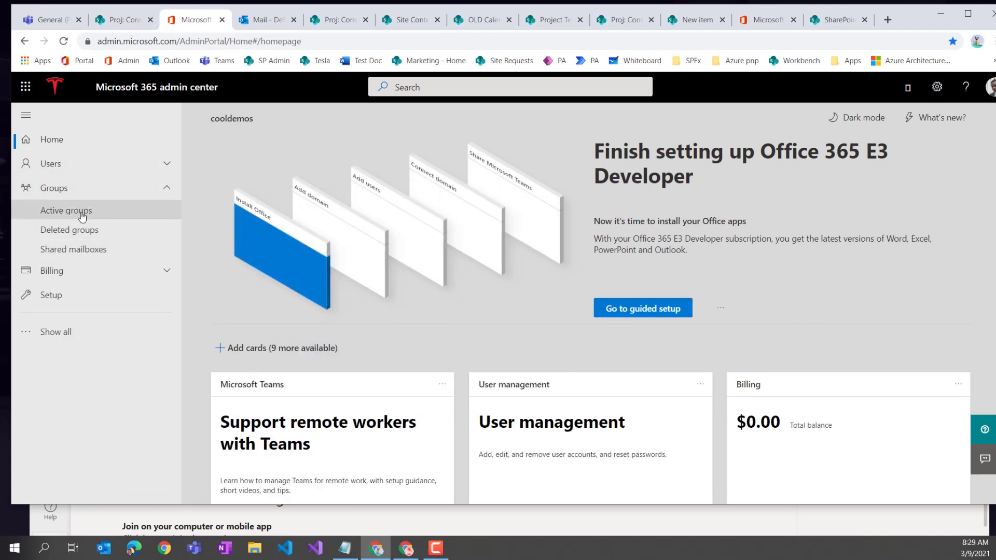
click(73, 212)
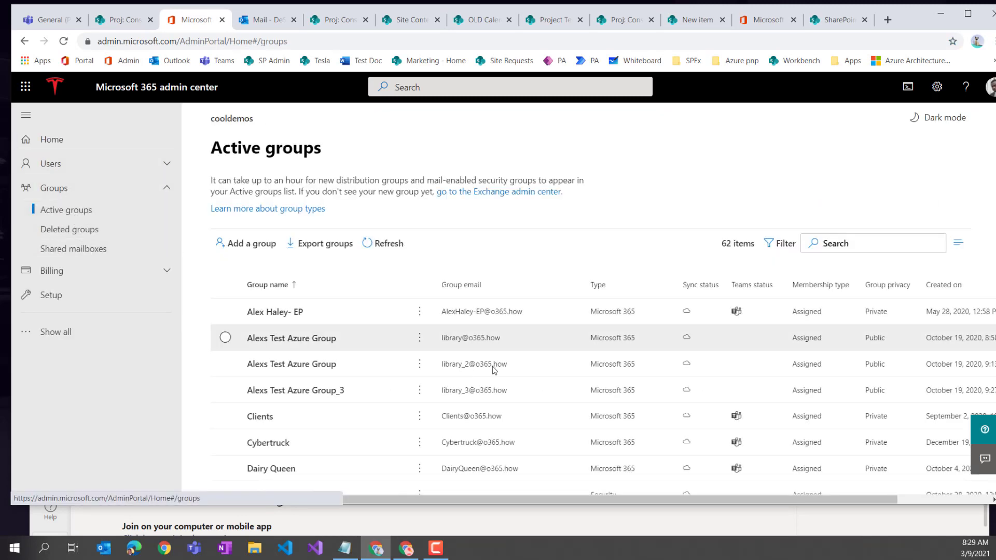
click(841, 243)
text(console)
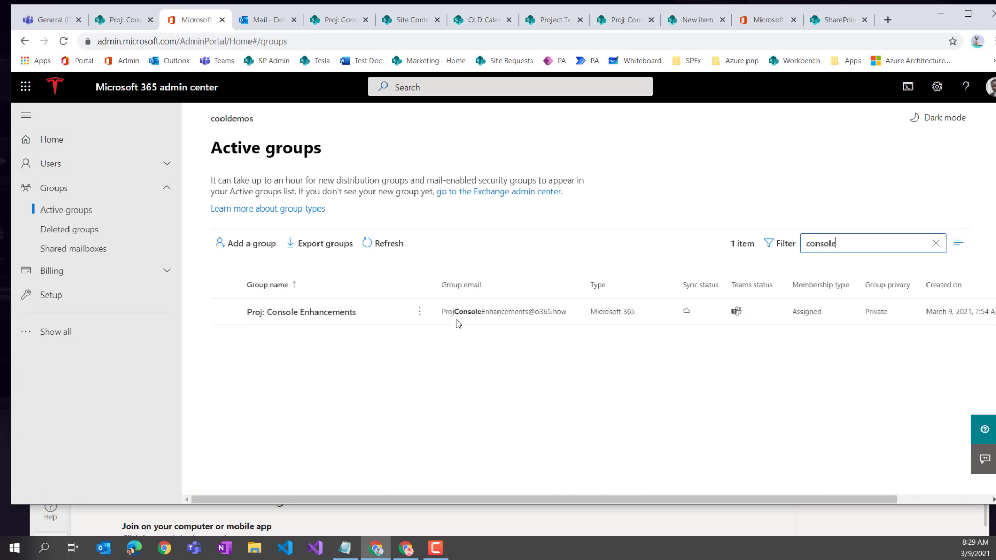
click(308, 313)
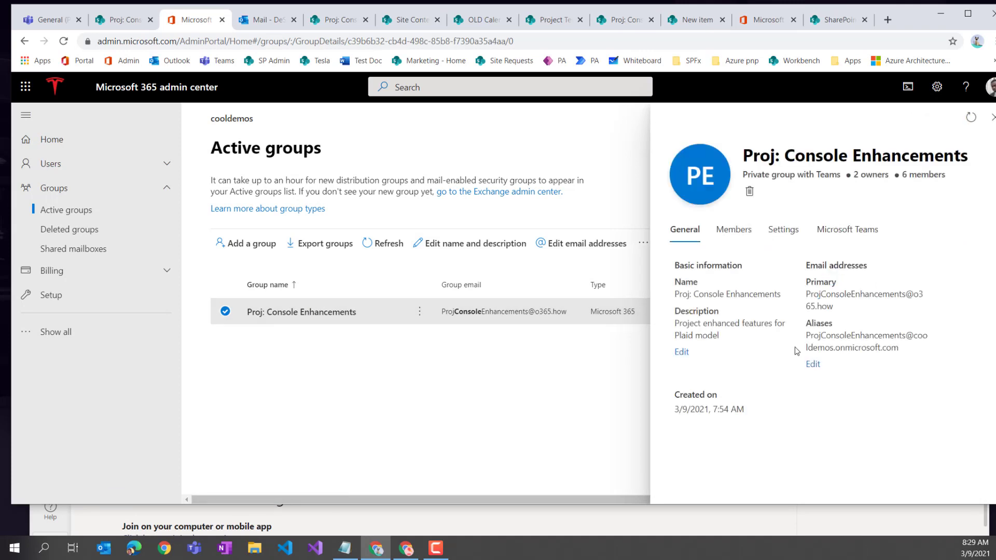
- Allow external senders, send members copies, unhide it from the address list, and save
click(783, 229)
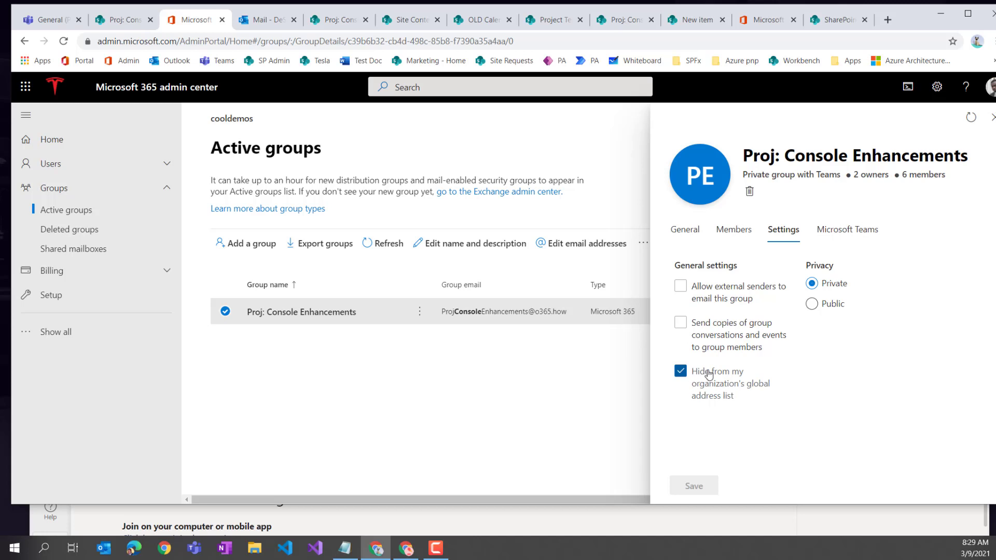
click(675, 374)
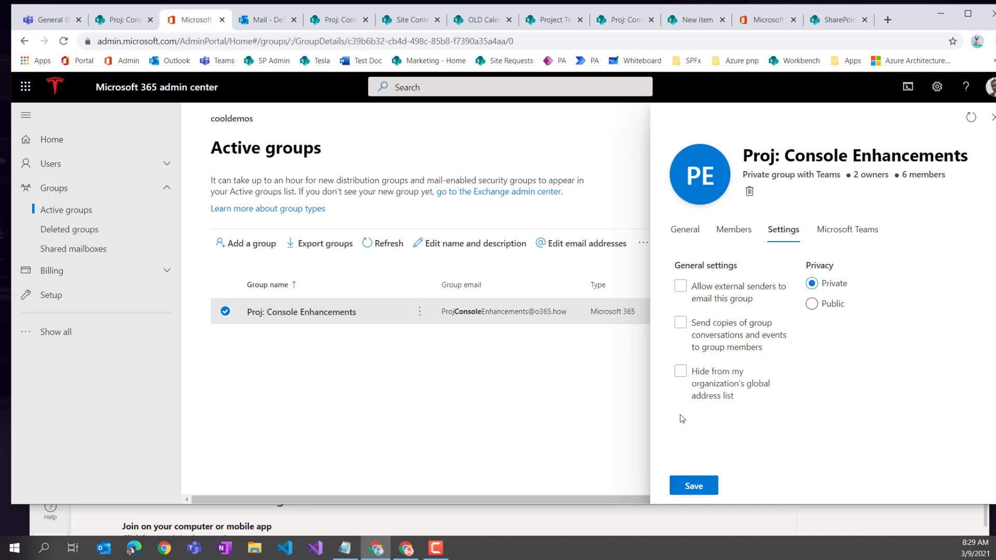
click(699, 376)
click(688, 329)
click(681, 288)
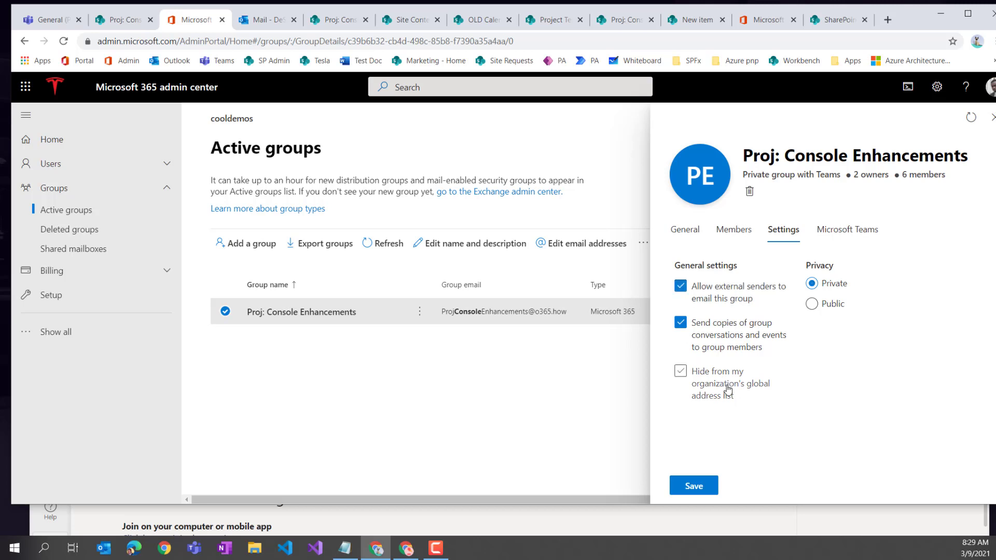
click(696, 487)
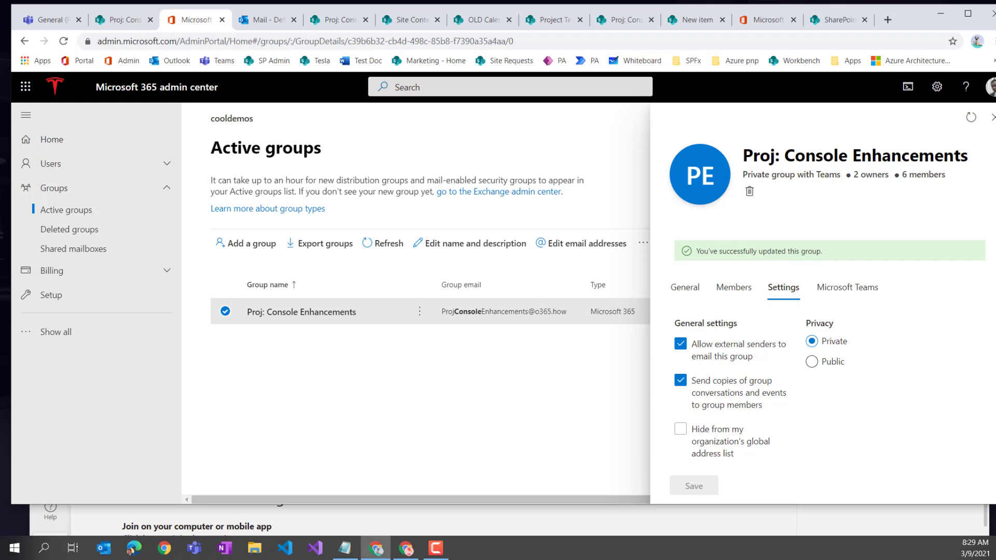
click(264, 21)
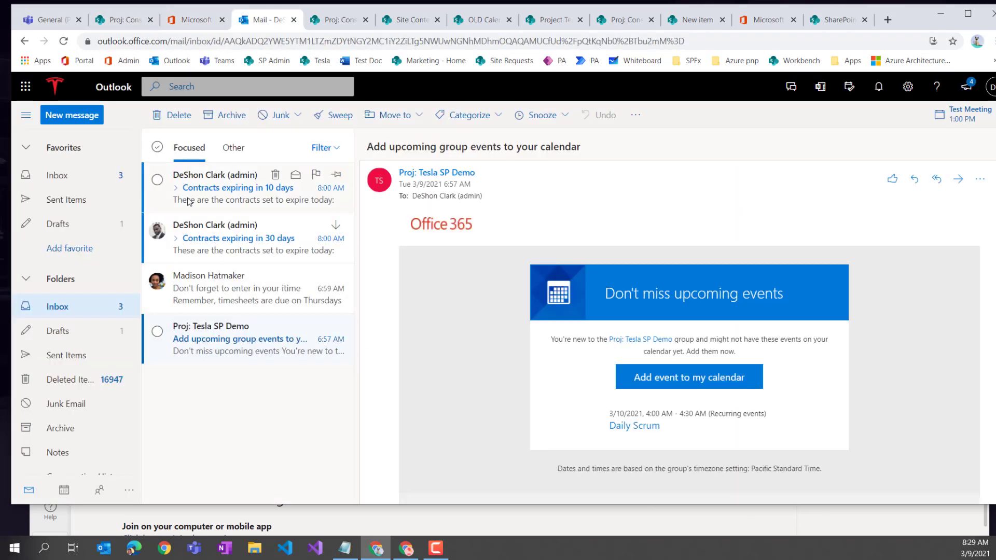
- Address a new draft to Proj: Console Enhancements via 'con' and enter the subject 'Welcome'
click(73, 116)
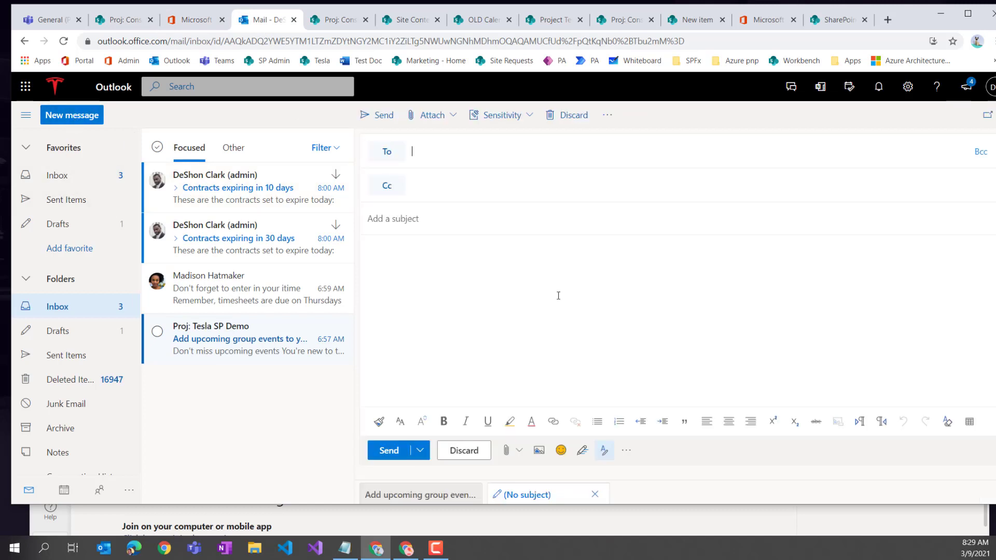
text(con)
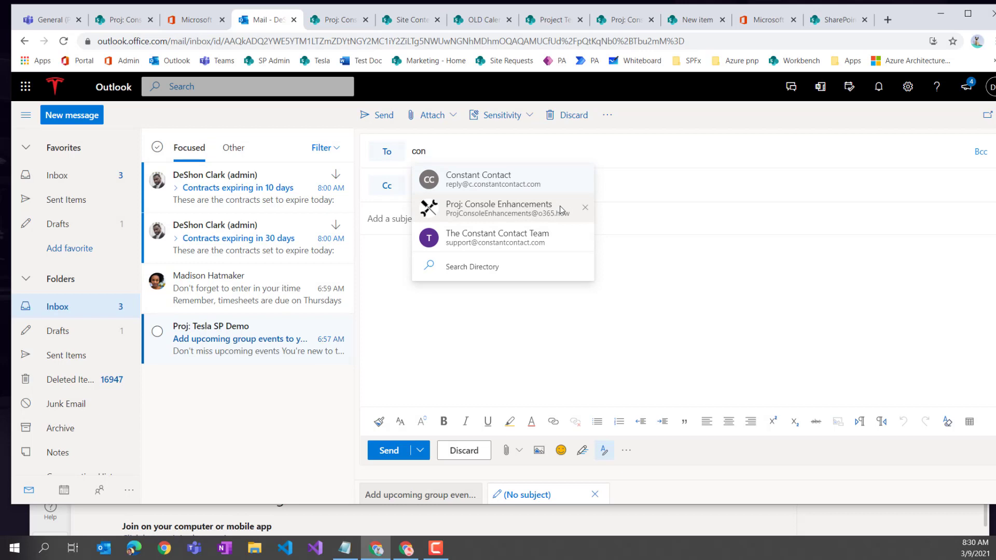
click(485, 216)
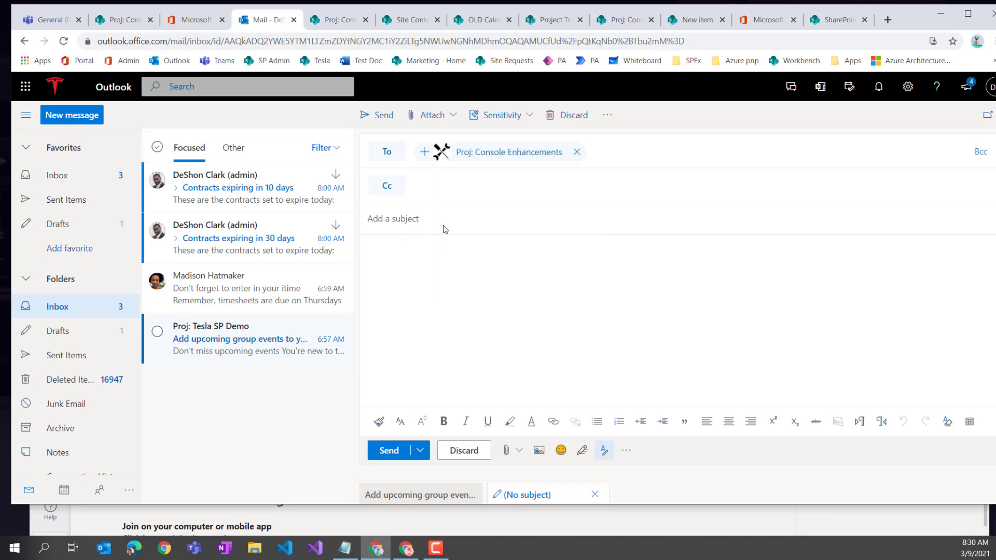
click(440, 226)
text(Welcome)
key(BackSpace)
key(BackSpace)
key(BackSpace)
key(BackSpace)
text(come)
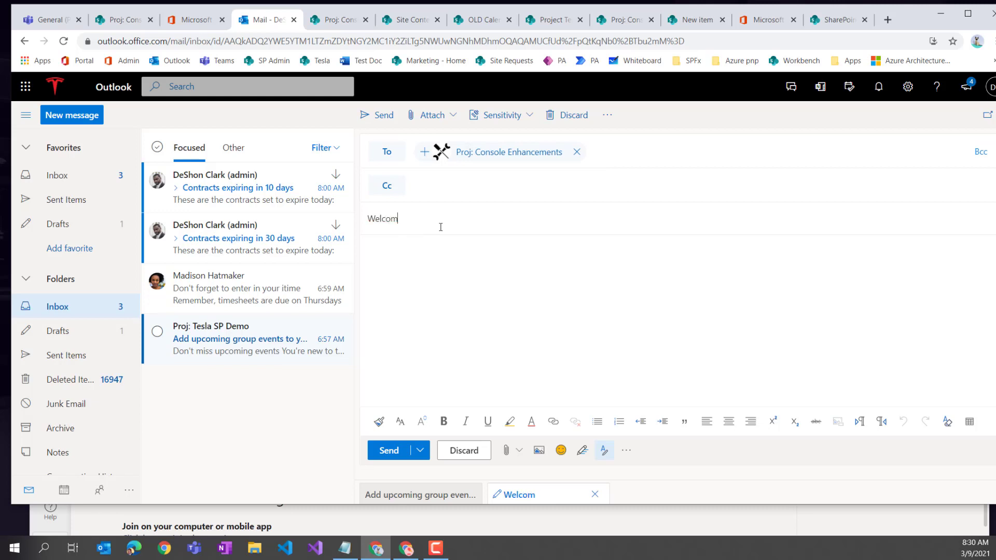